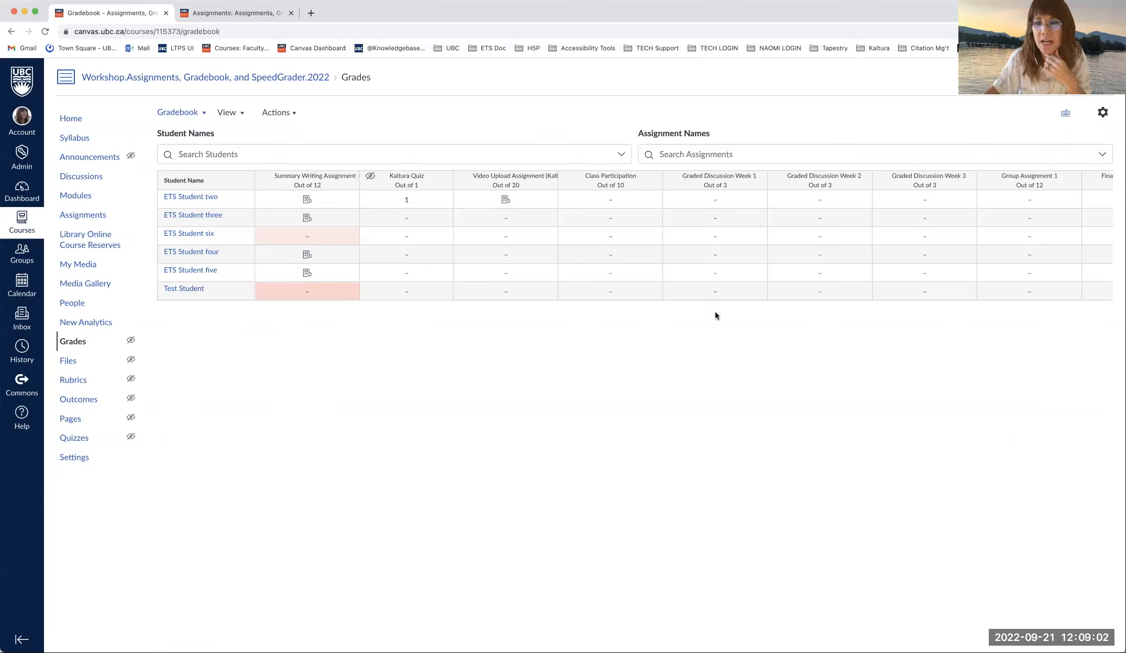
- Open Gradebook Settings on the Grade Posting Policy tab
scroll(663, 432, right, 5)
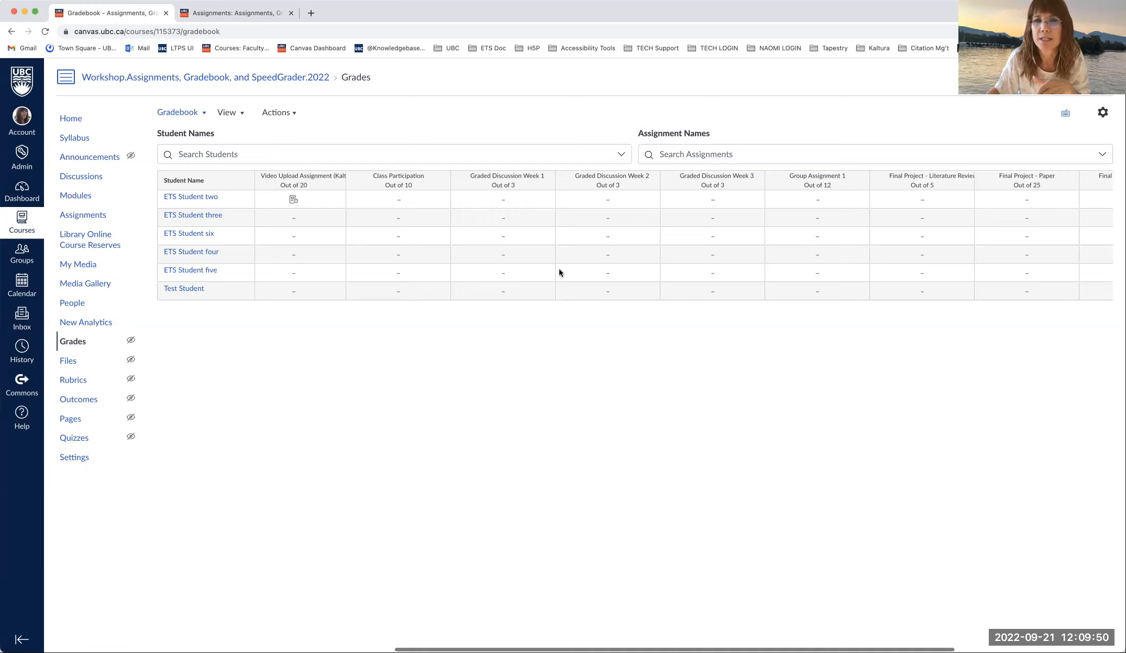
click(1104, 114)
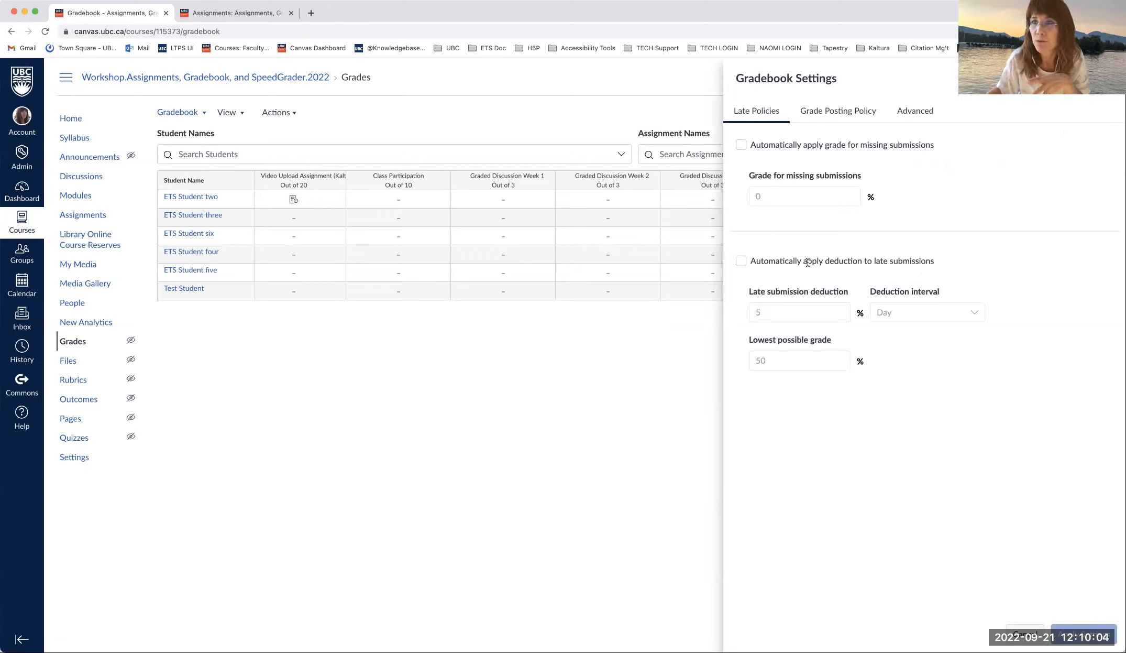
click(830, 110)
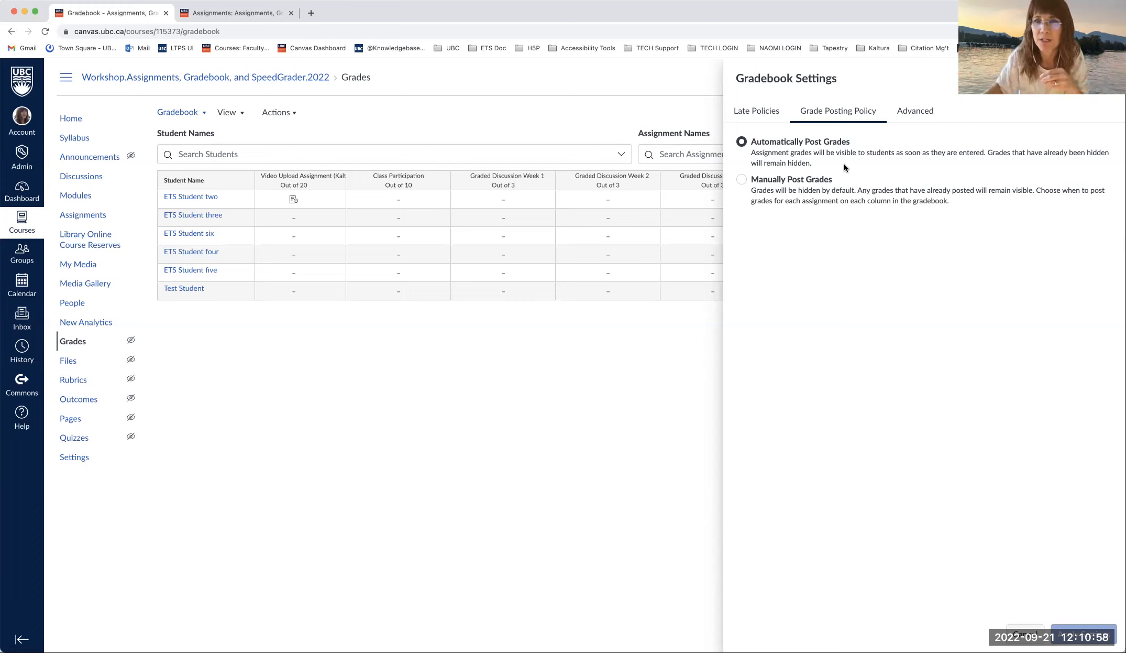
- Apply Manually Post Grades to the whole gradebook so every assignment shows MANUAL
click(742, 180)
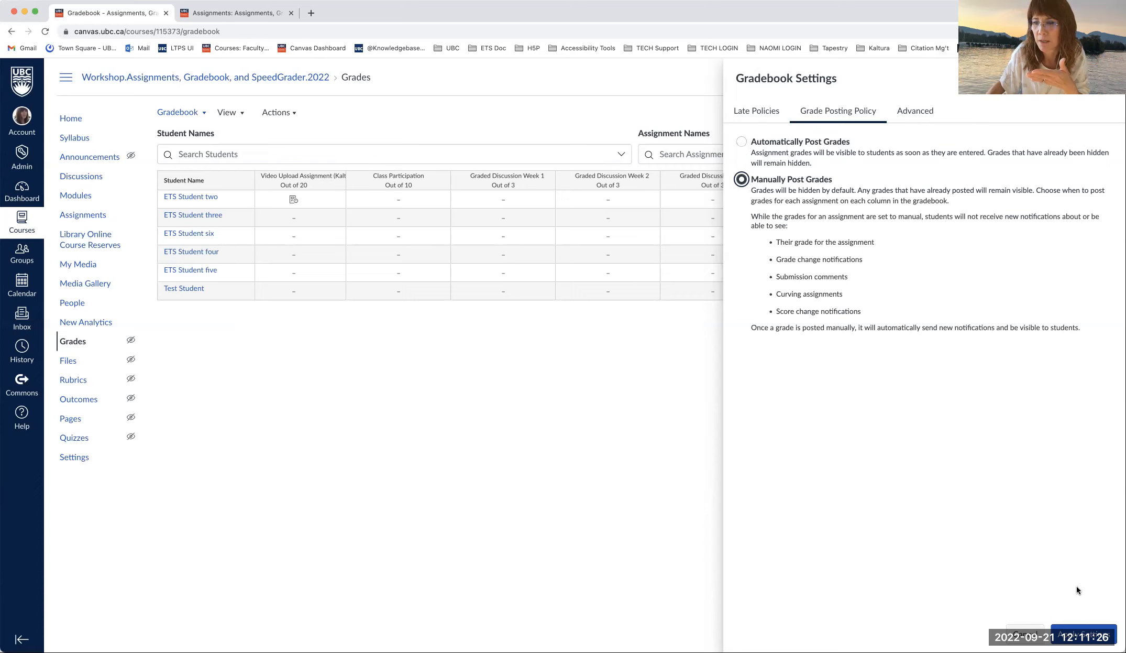
click(1102, 635)
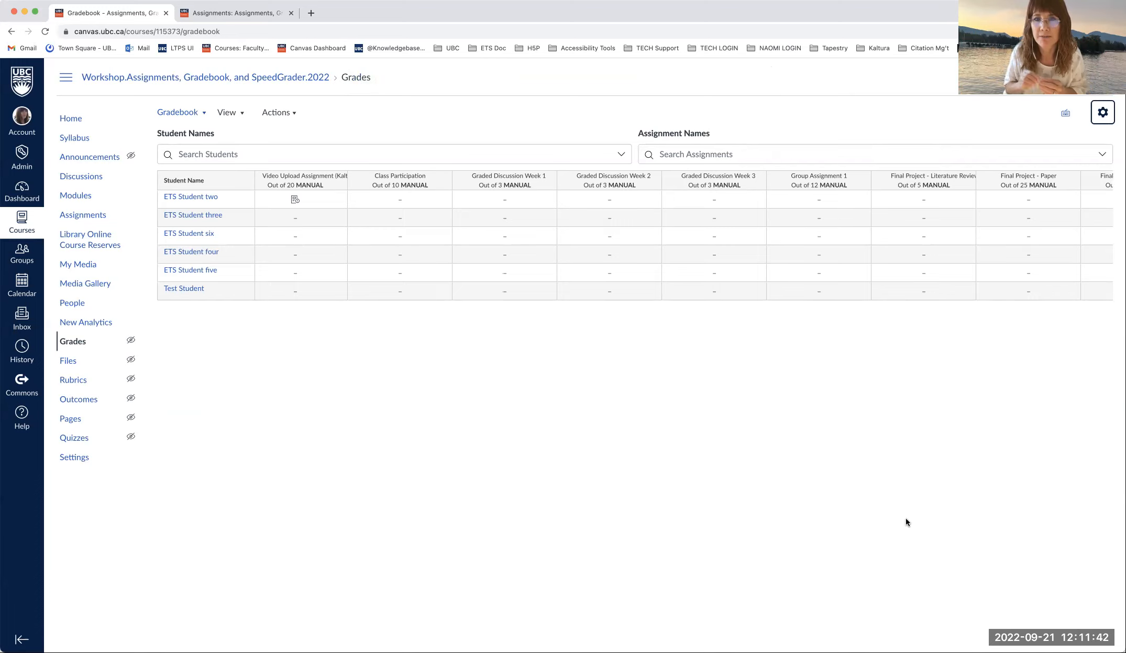
scroll(838, 482, left, 1)
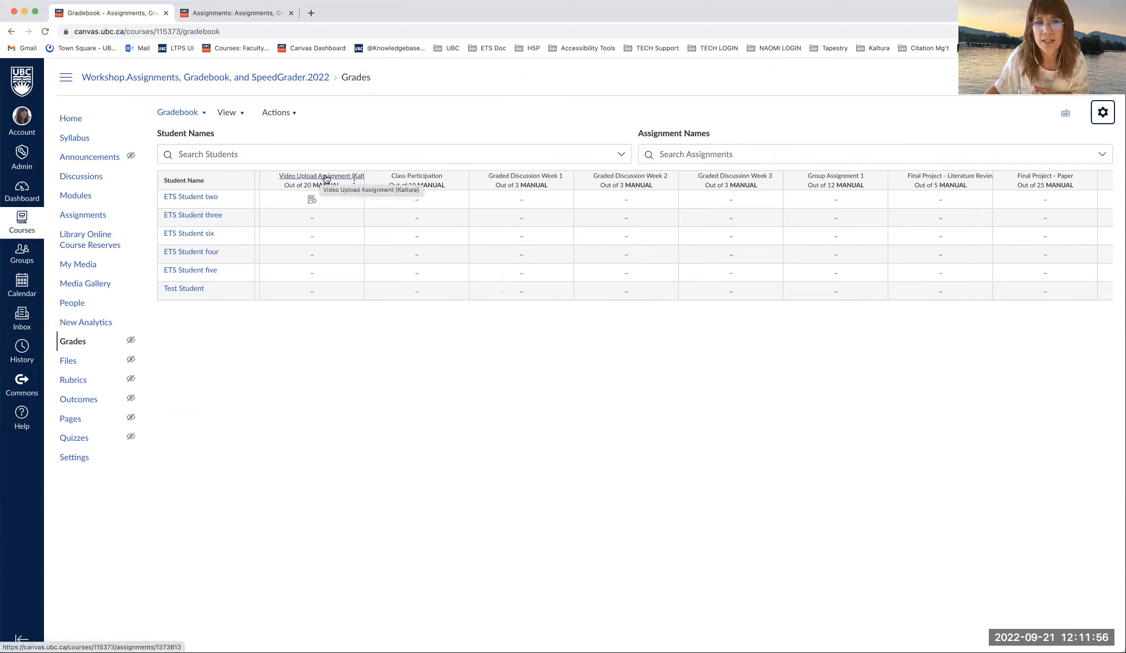
click(354, 184)
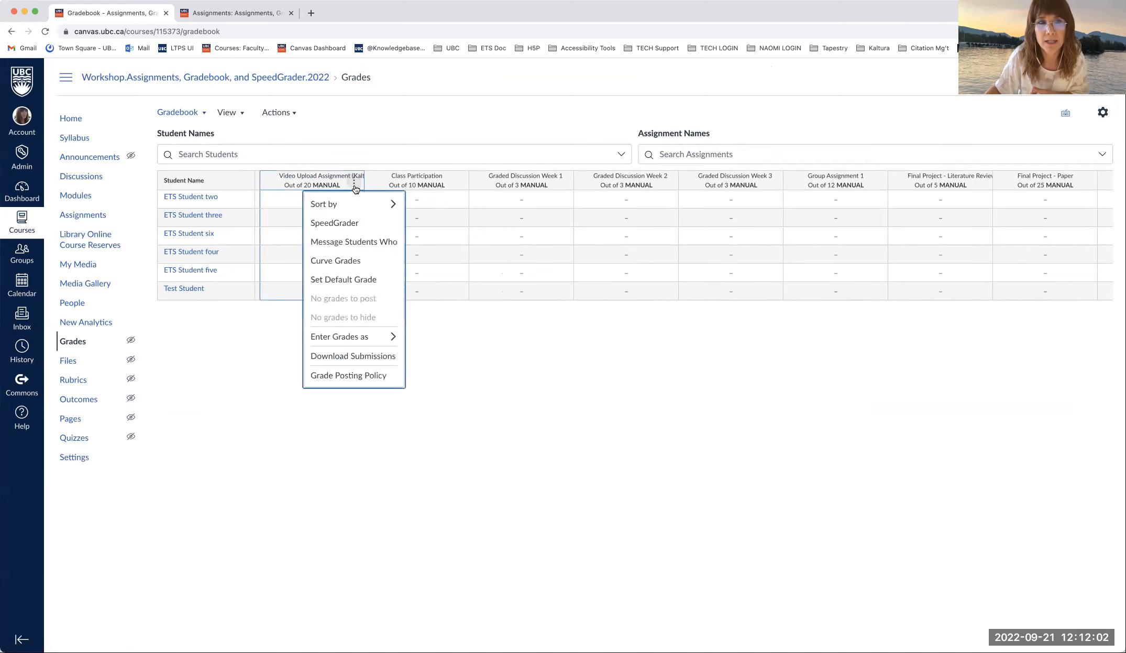
click(357, 377)
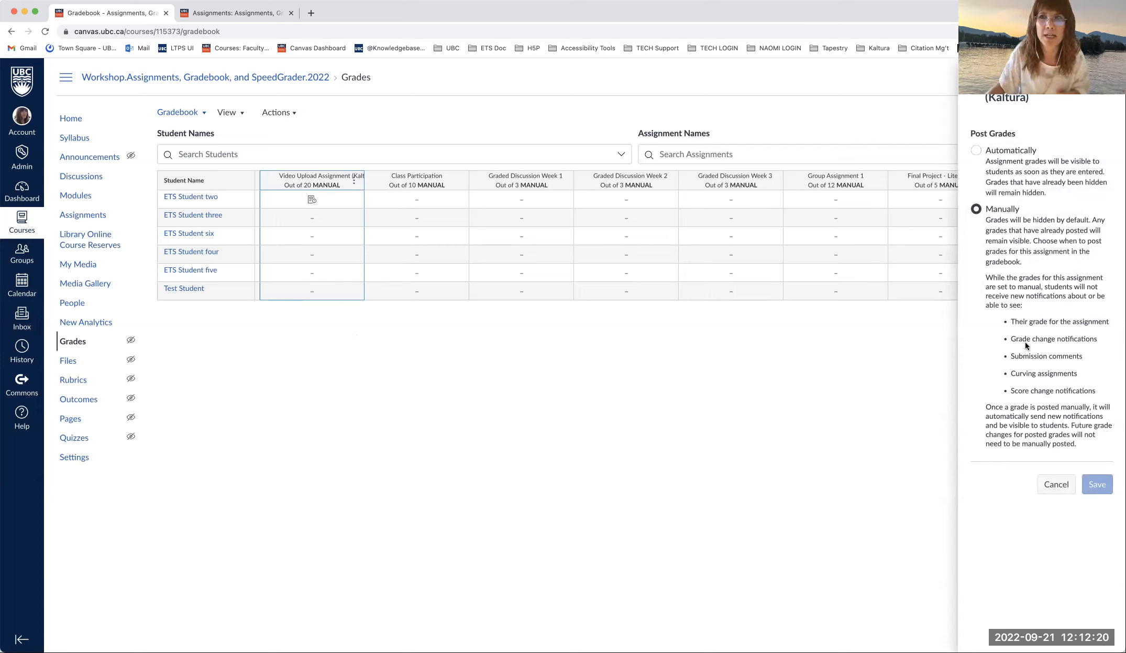
click(975, 71)
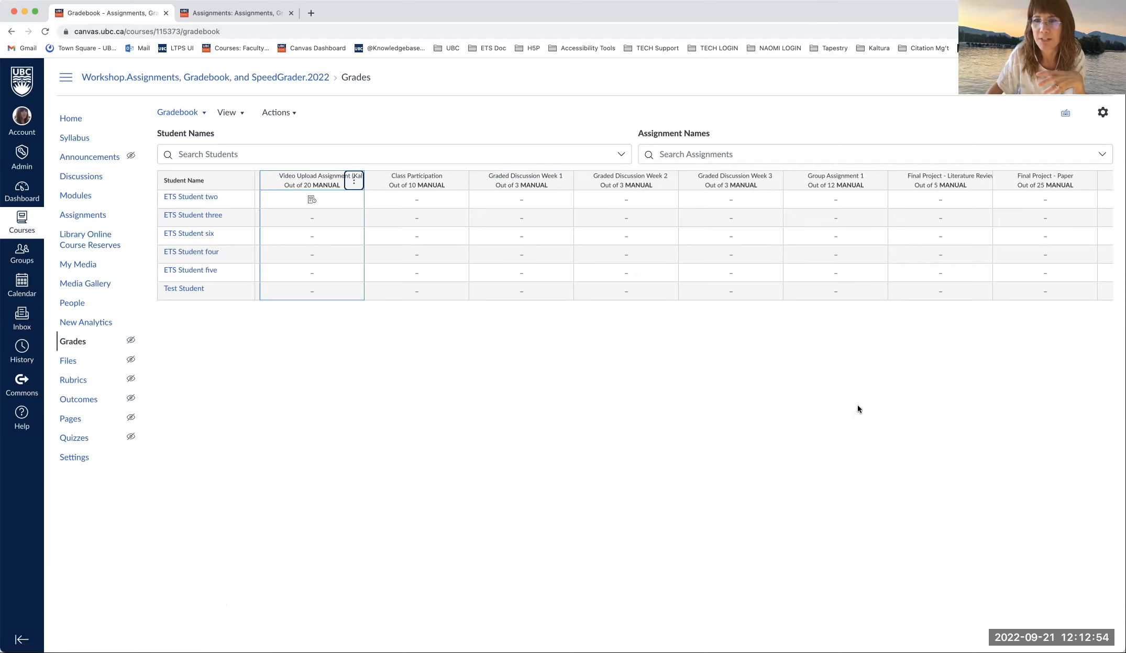
- Scan the grid out to the Total column and back, then open the Gradebook views dropdown
scroll(858, 409, right, 5)
scroll(858, 409, left, 8)
scroll(858, 405, right, 8)
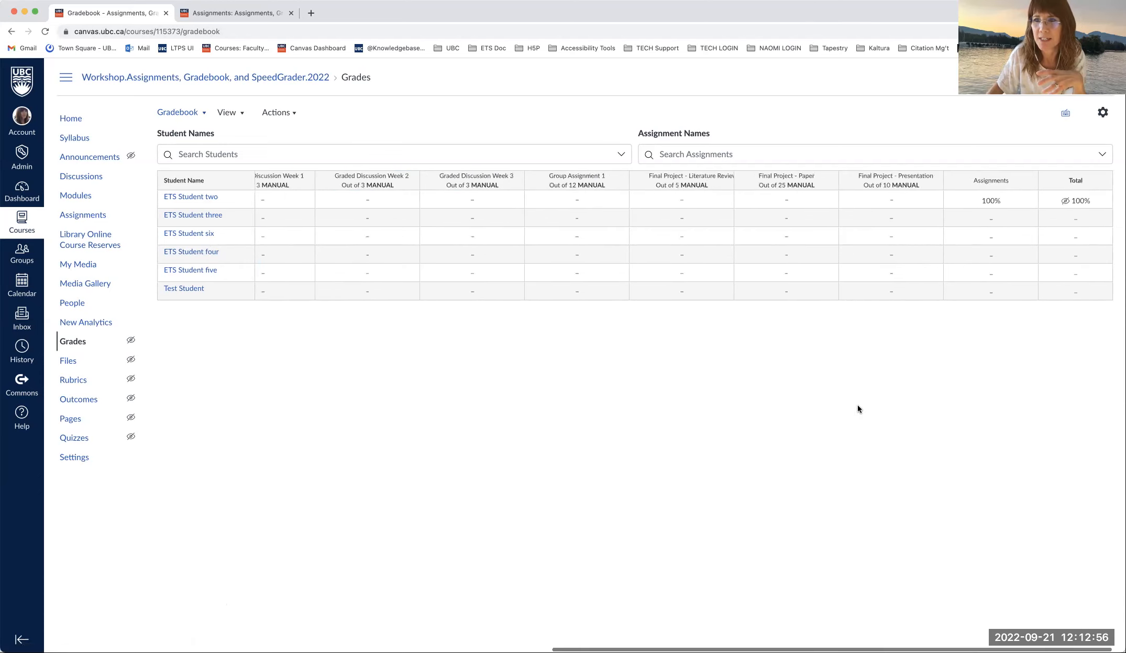
scroll(810, 340, left, 8)
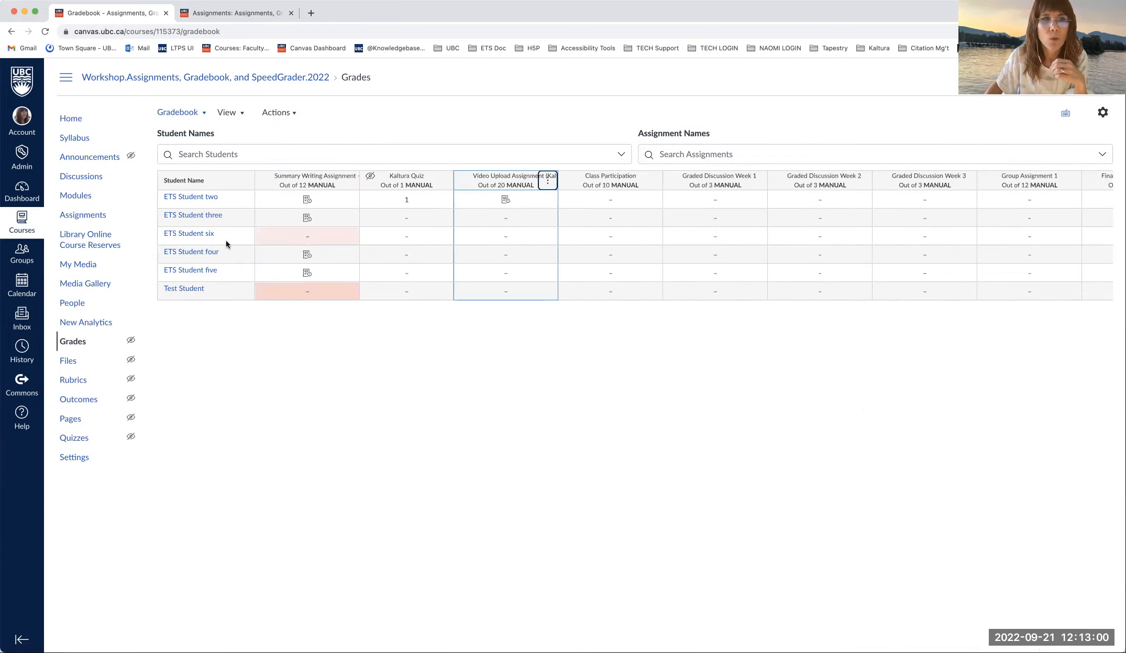
click(204, 114)
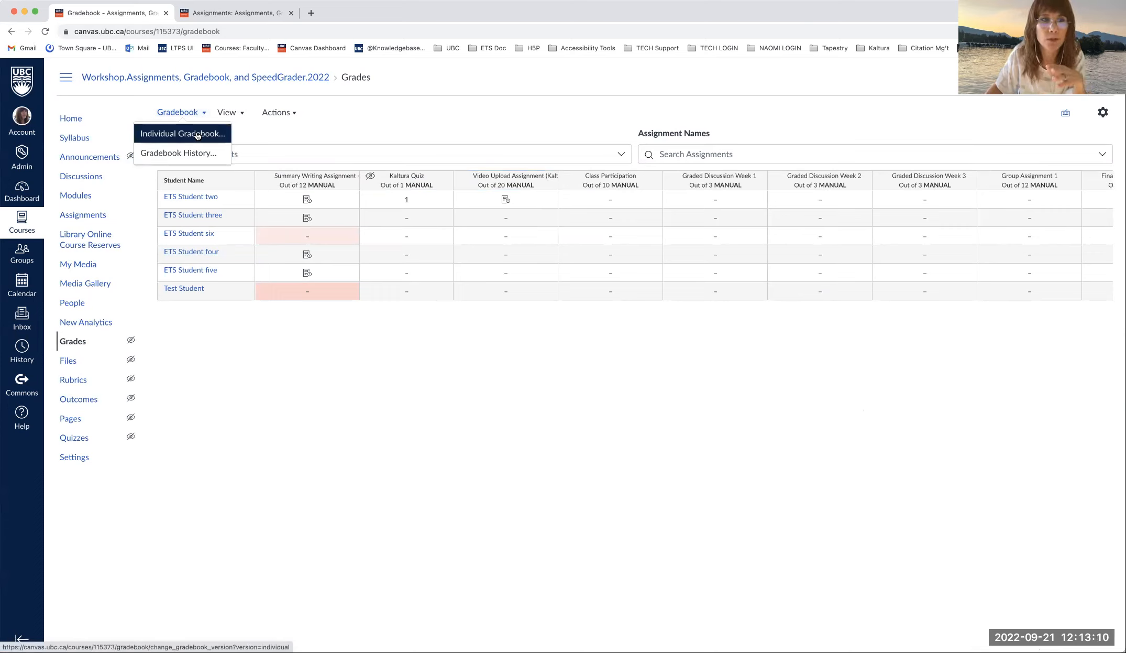
- Switch to Individual Gradebook and select a test student
click(197, 134)
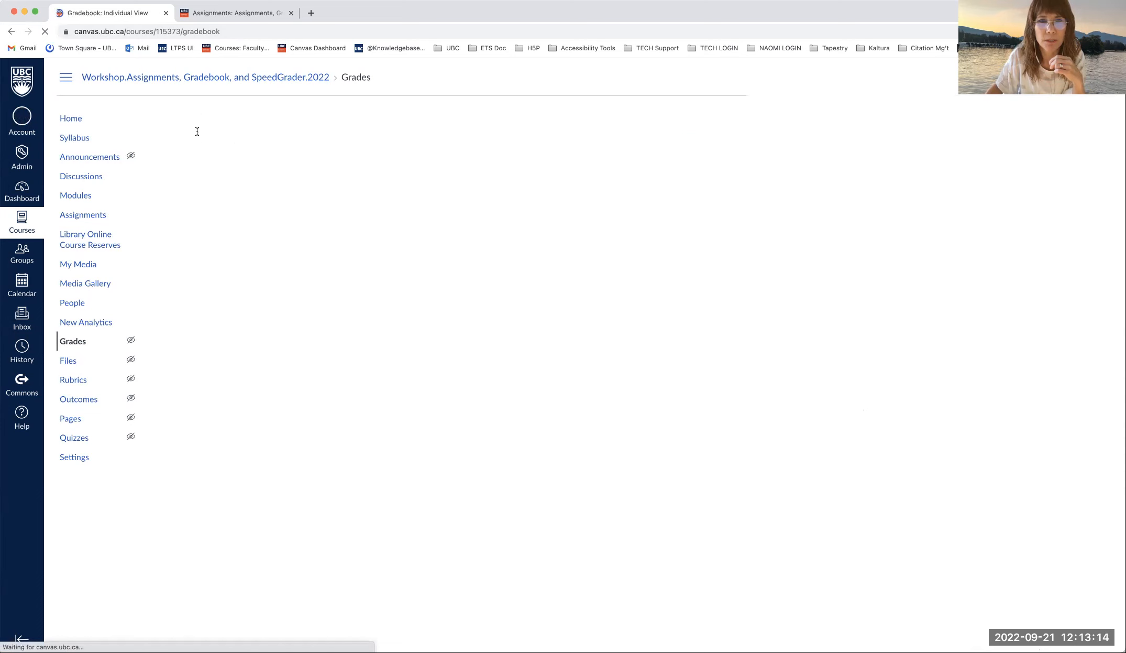
scroll(412, 331, down, 5)
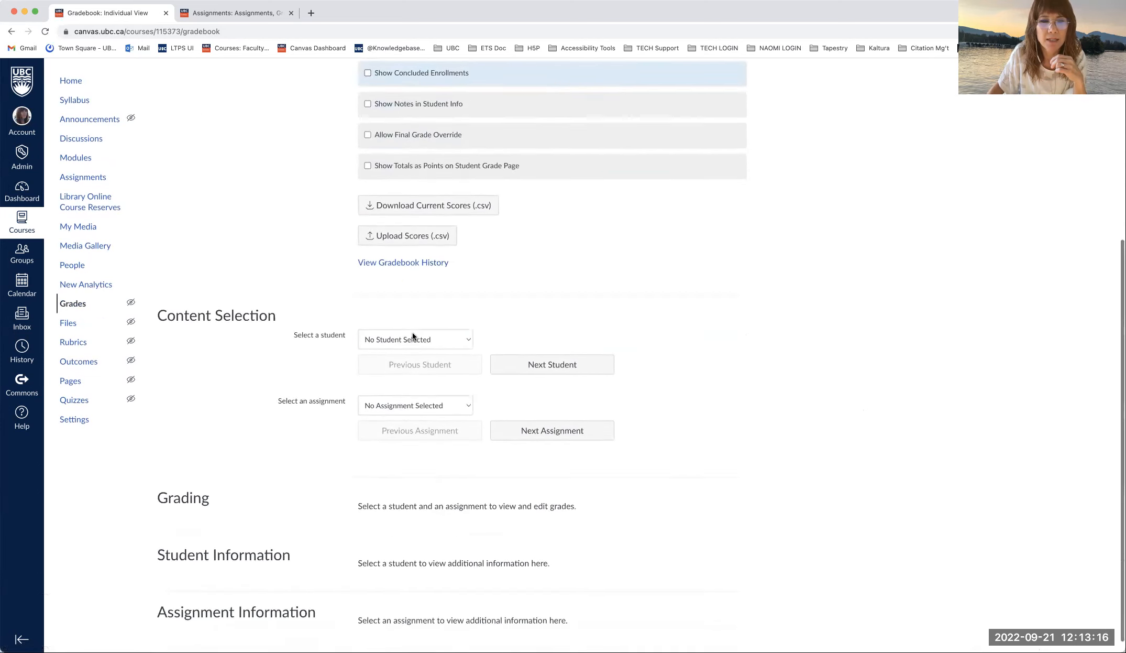
click(445, 324)
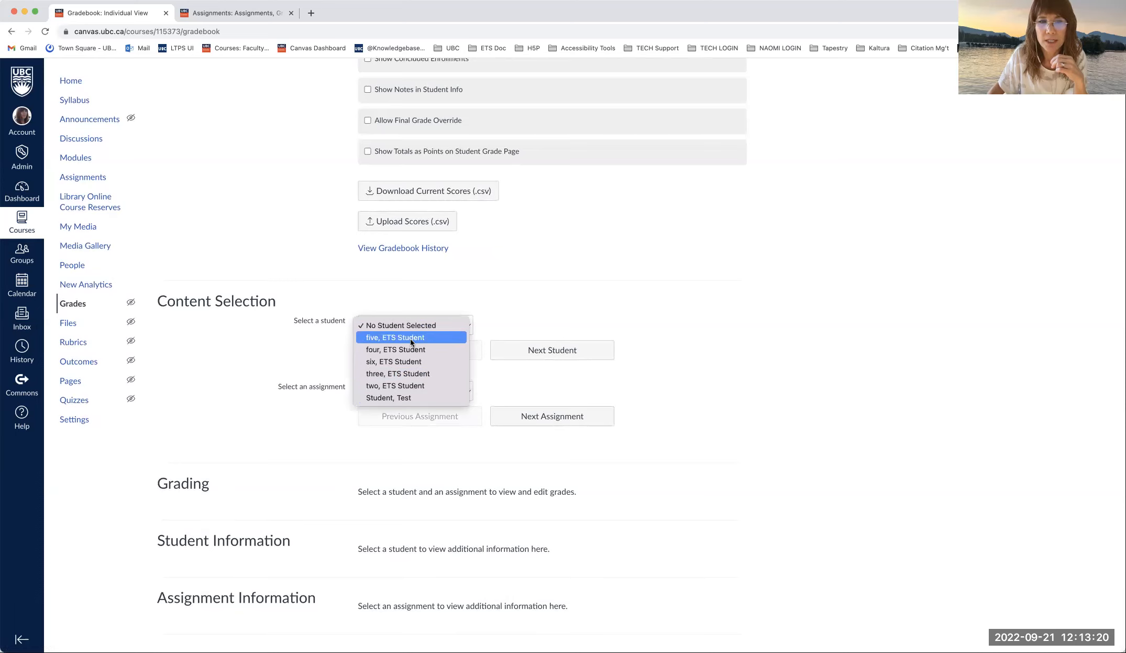
click(411, 386)
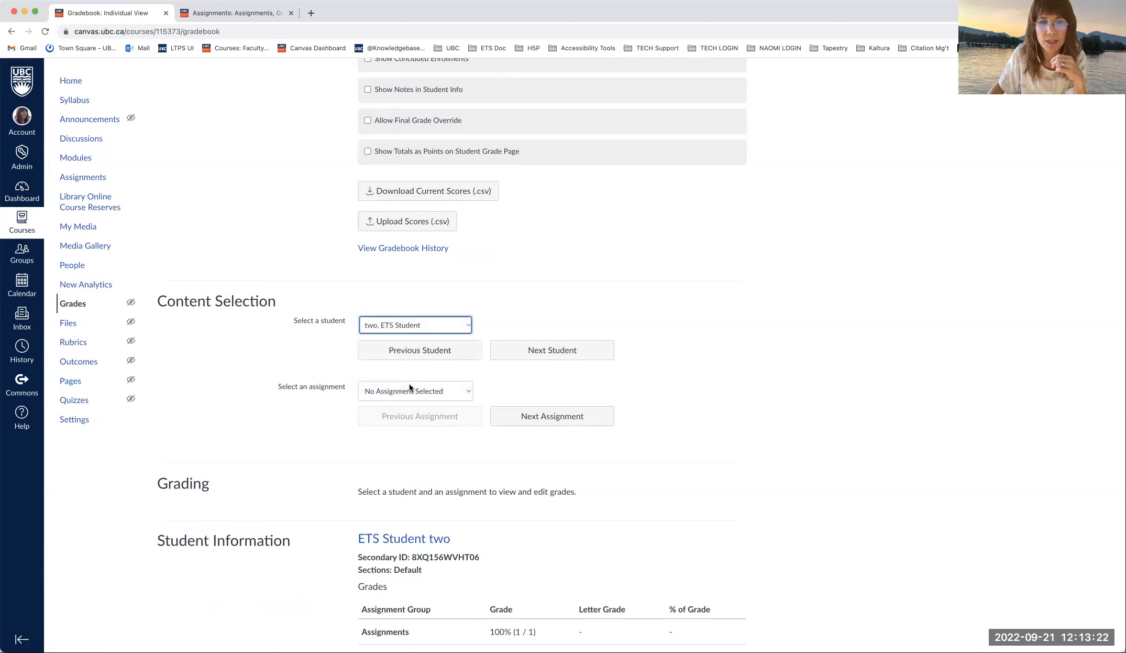
- Review the student's 100% final grade, then return to the main Gradebook grid
scroll(416, 373, down, 3)
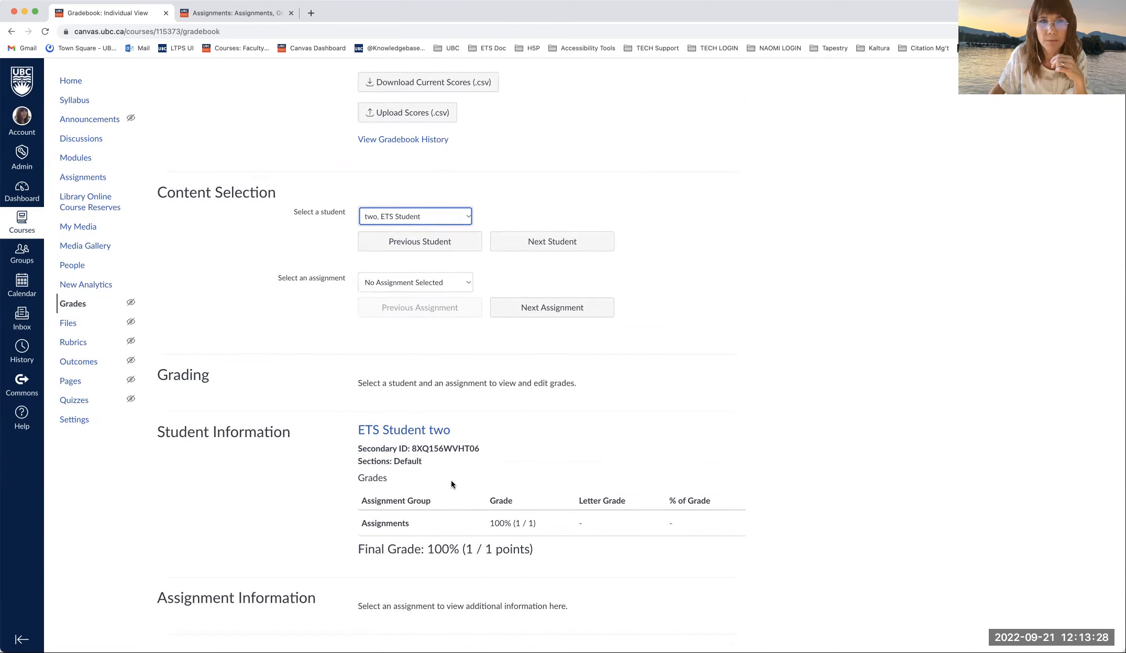
scroll(452, 479, up, 10)
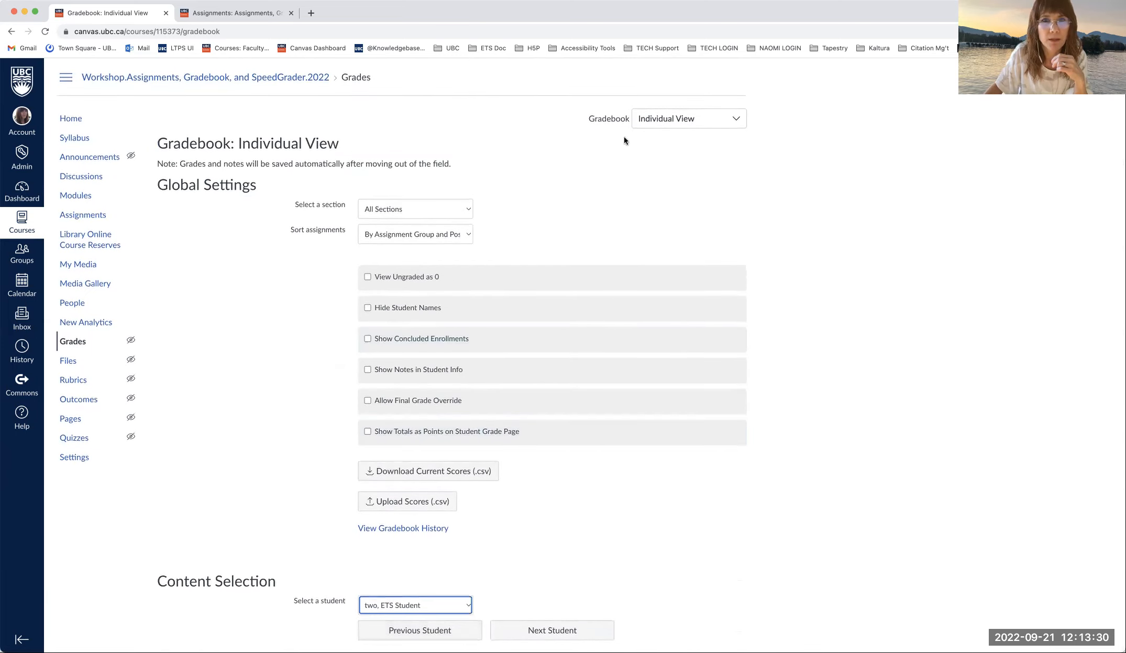
click(674, 119)
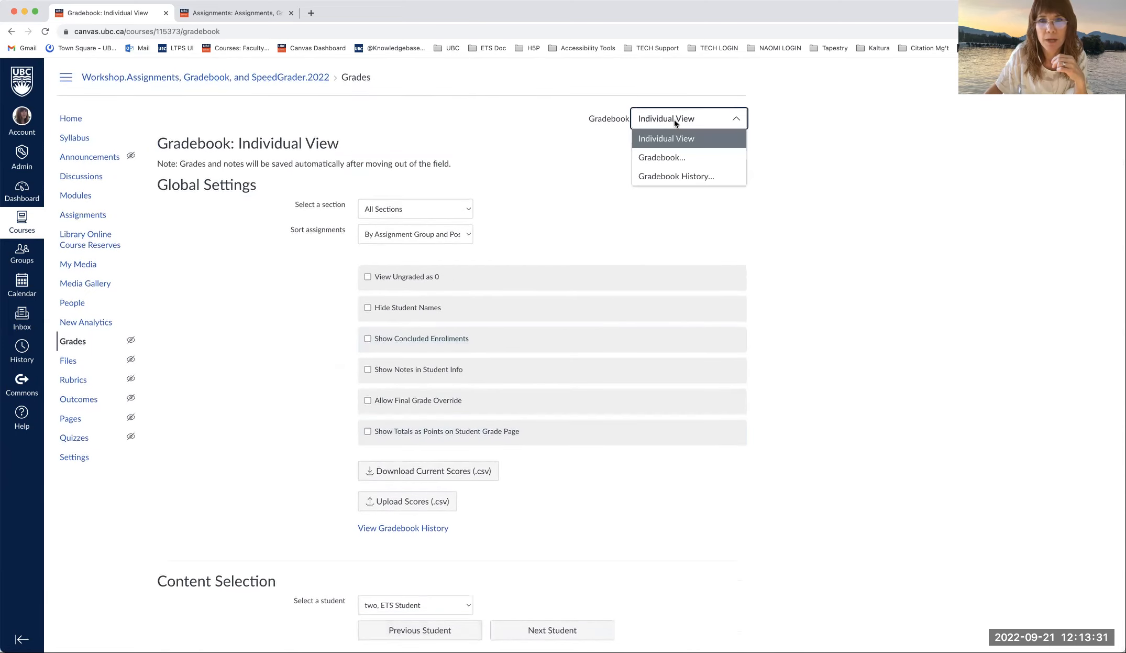
click(673, 159)
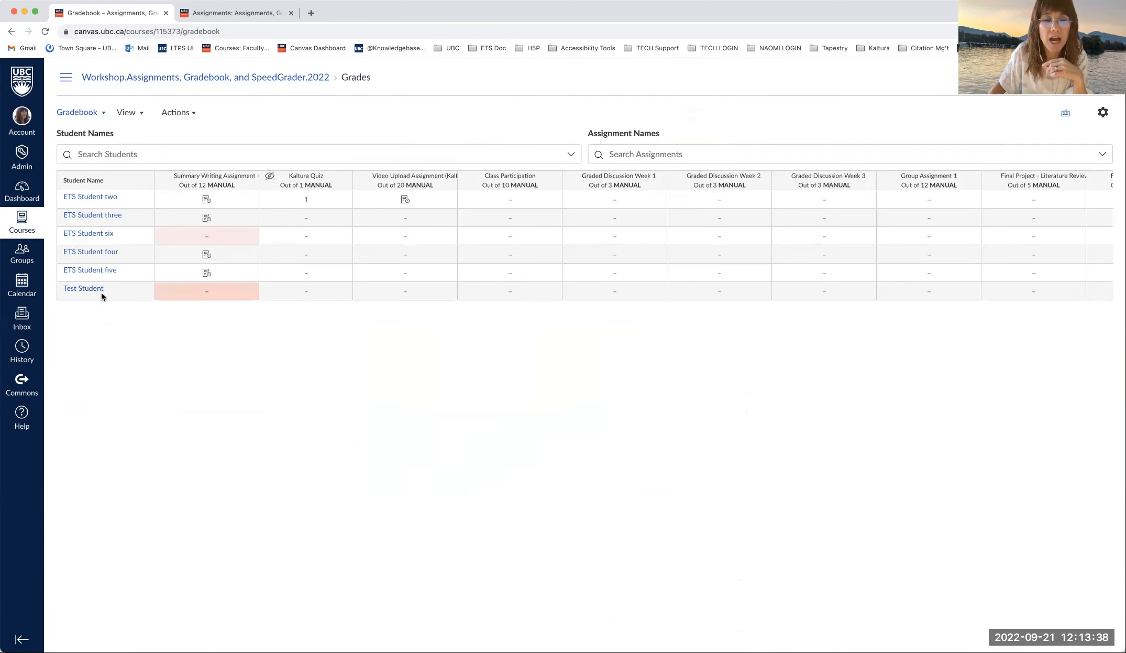
click(144, 181)
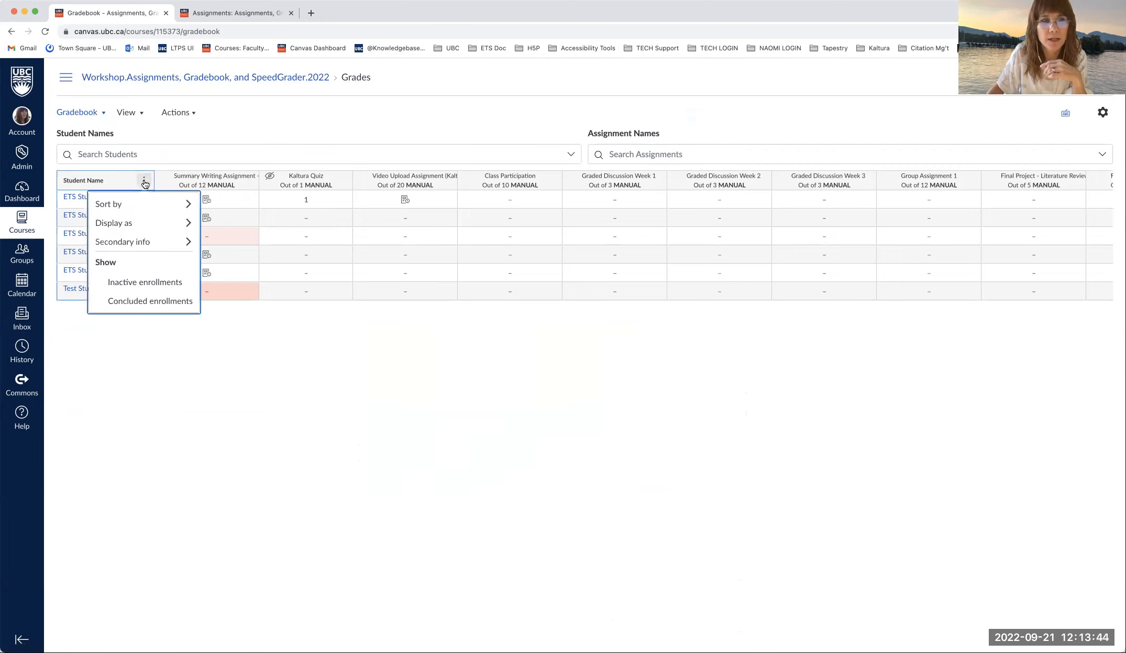
mouse_move(148, 205)
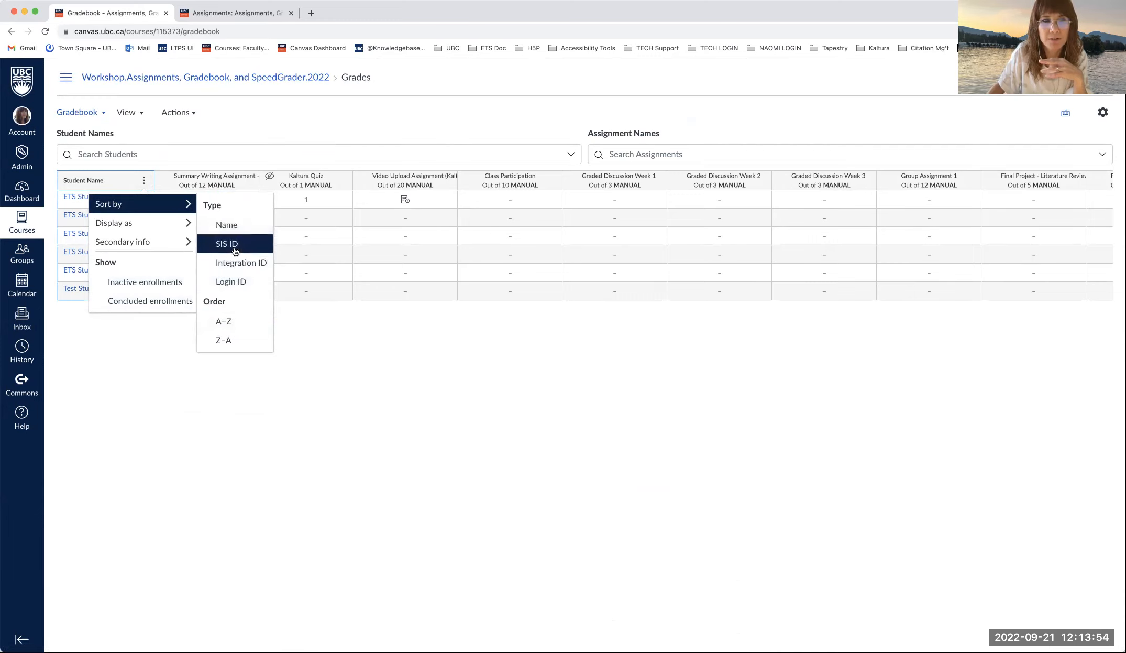
mouse_move(180, 225)
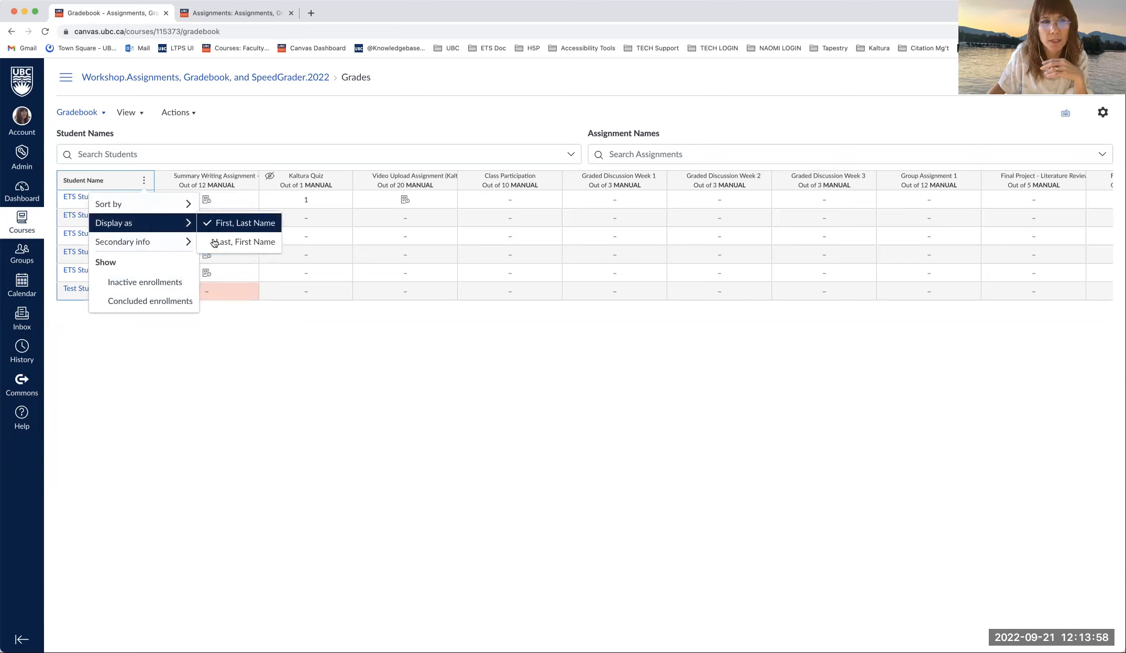
mouse_move(192, 246)
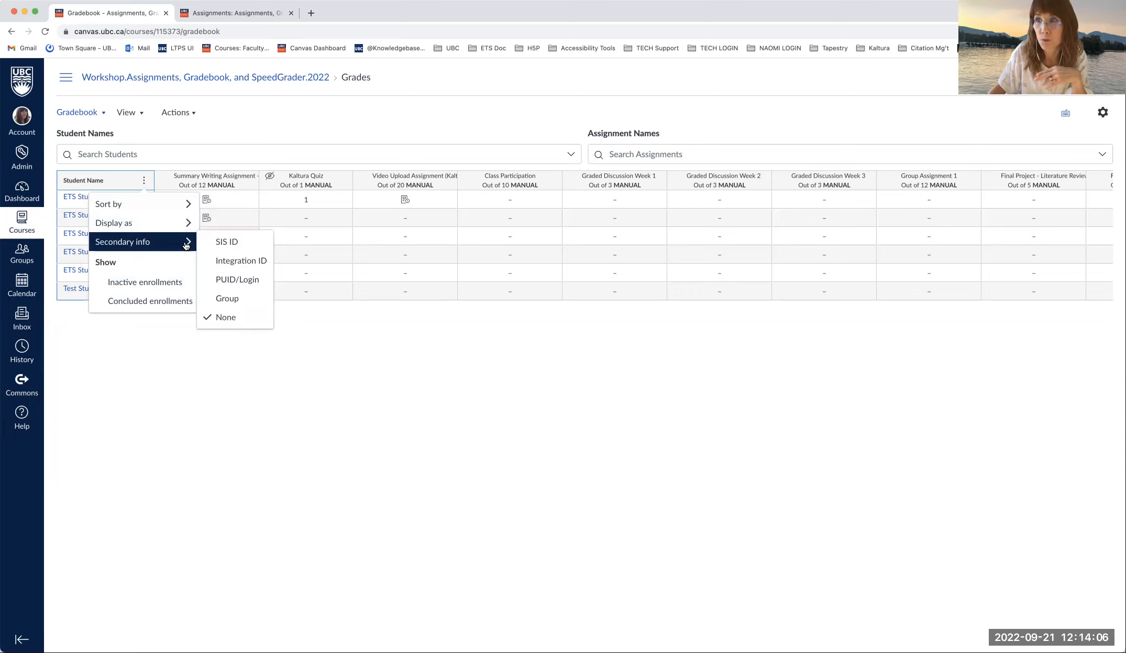
click(158, 359)
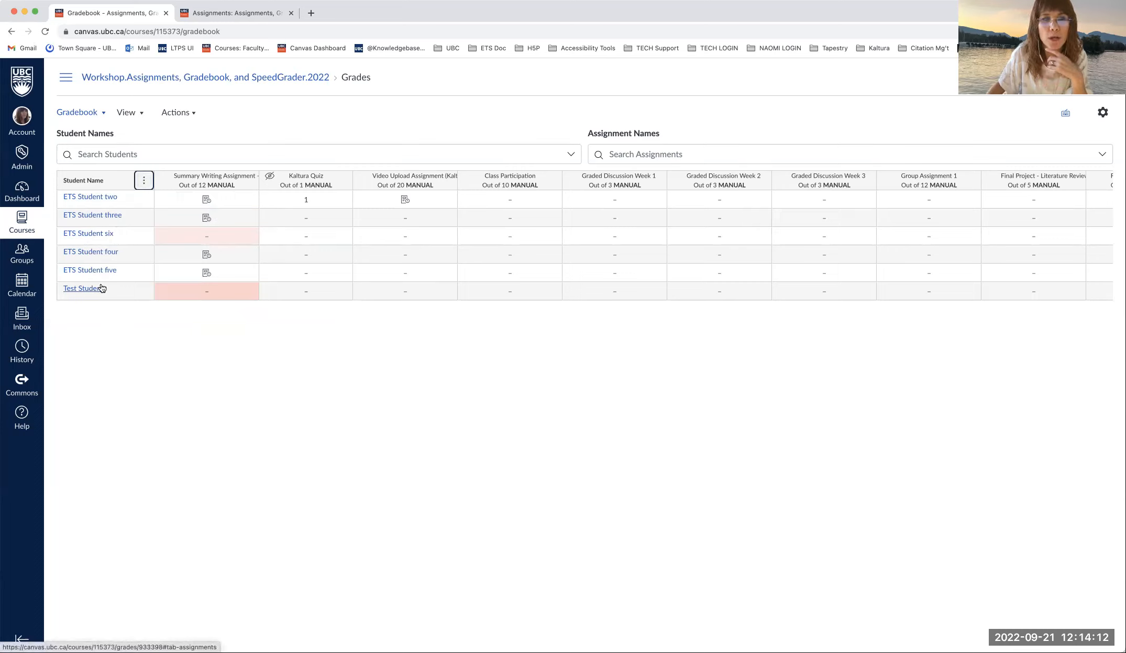
click(145, 181)
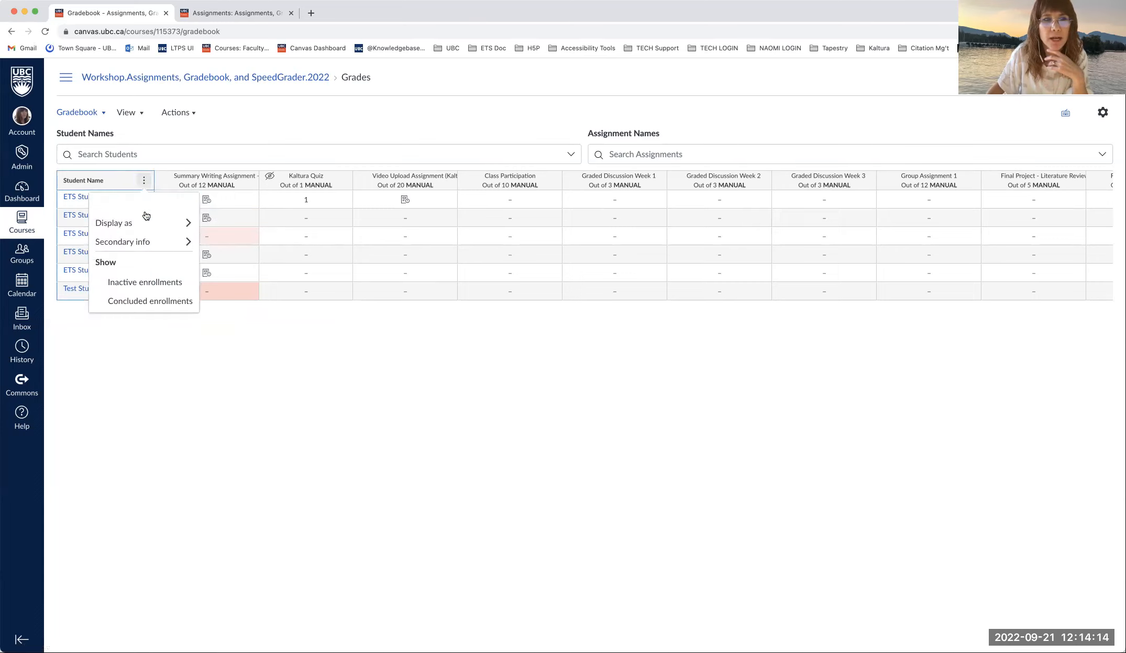
mouse_move(147, 239)
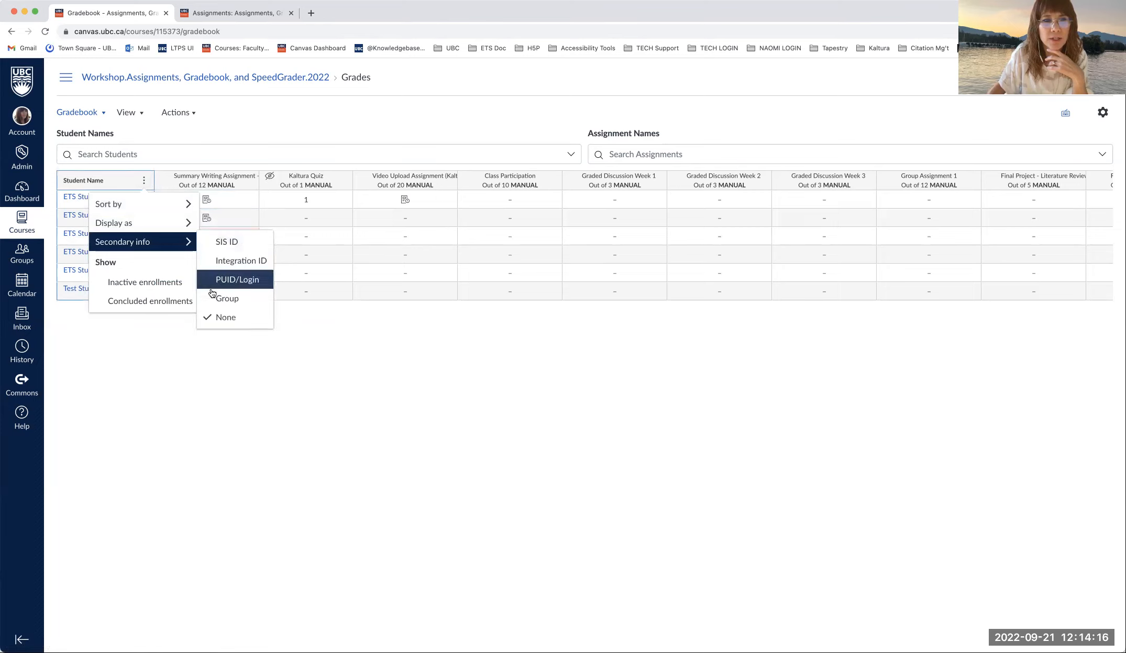
click(227, 298)
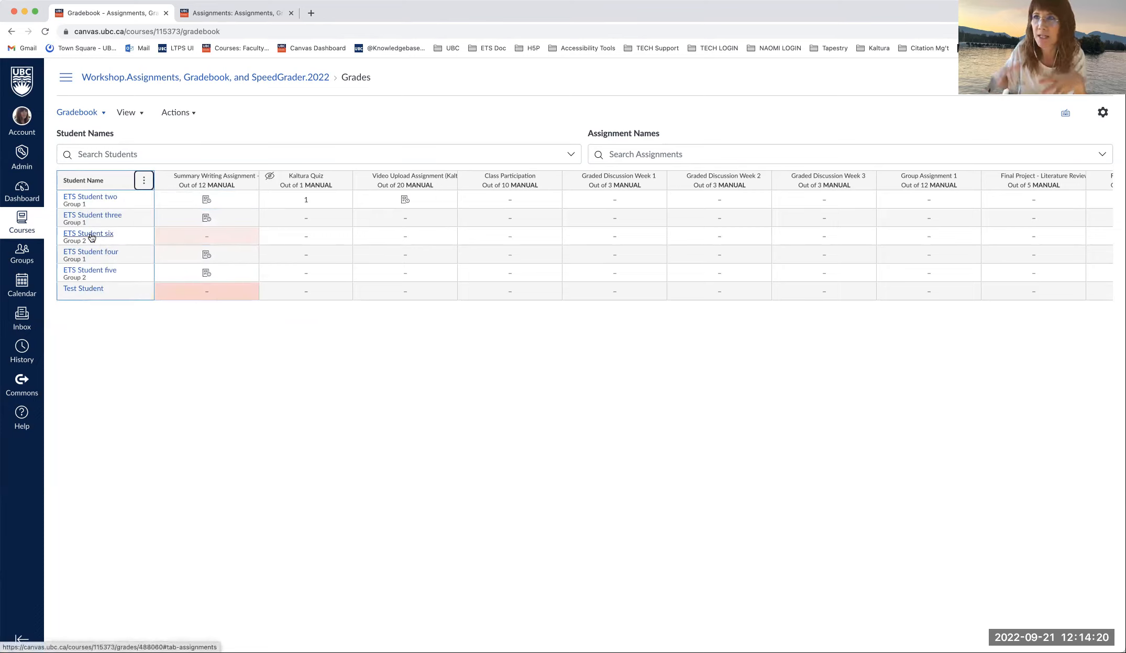
click(143, 180)
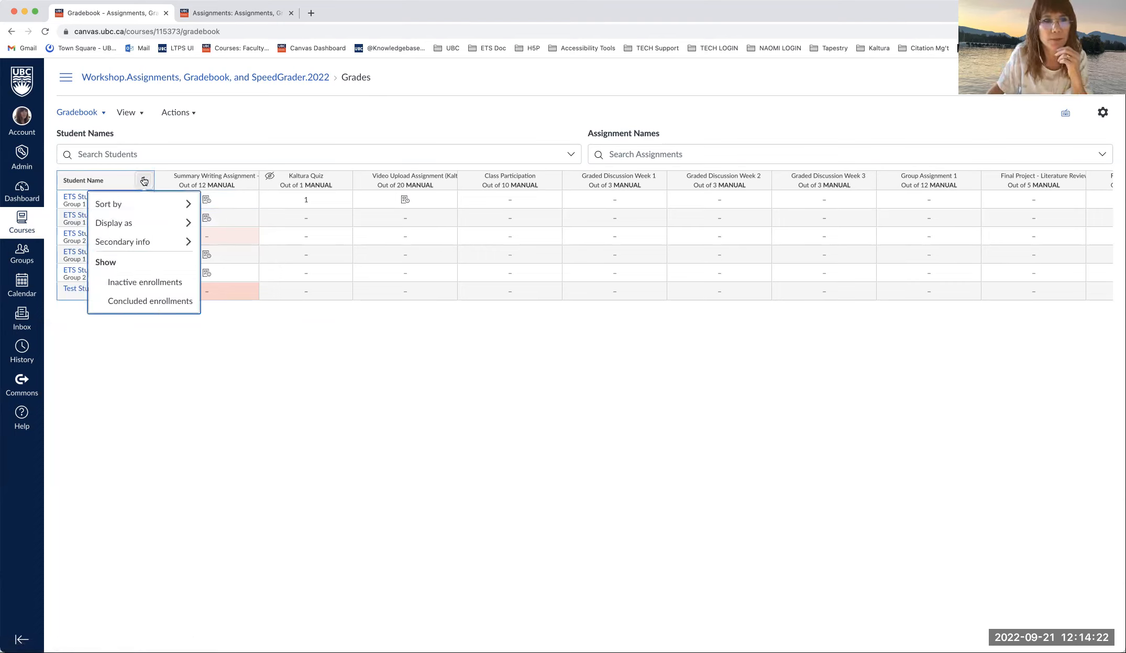
click(144, 181)
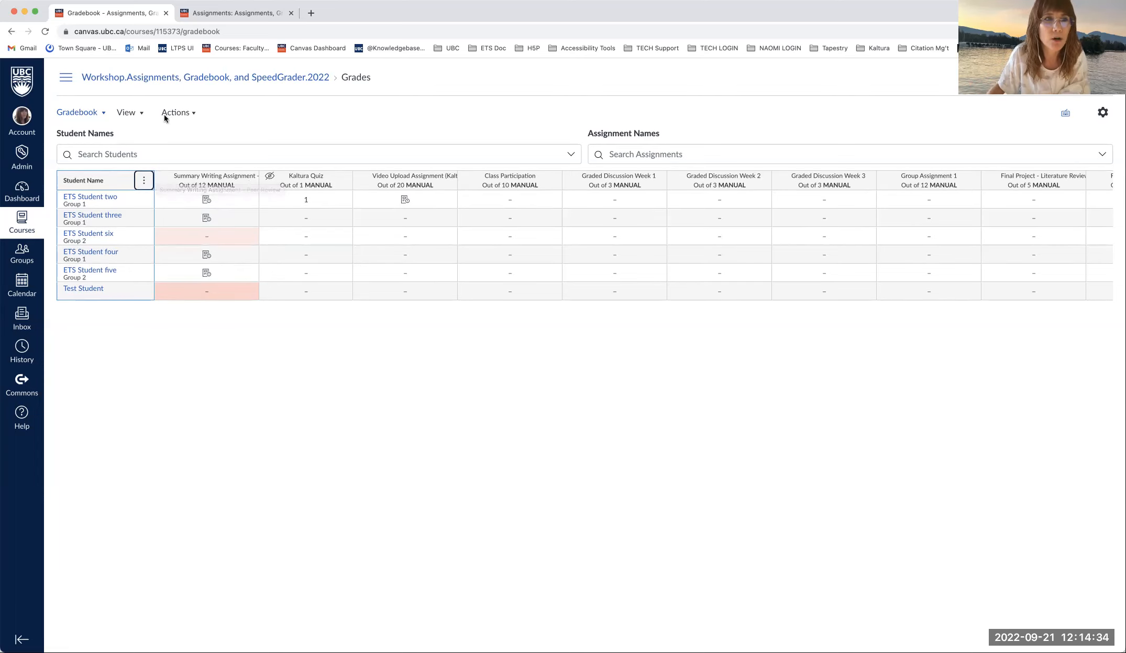
- Turn on the Notes column under View > Columns, leaving the first student's note empty
click(148, 115)
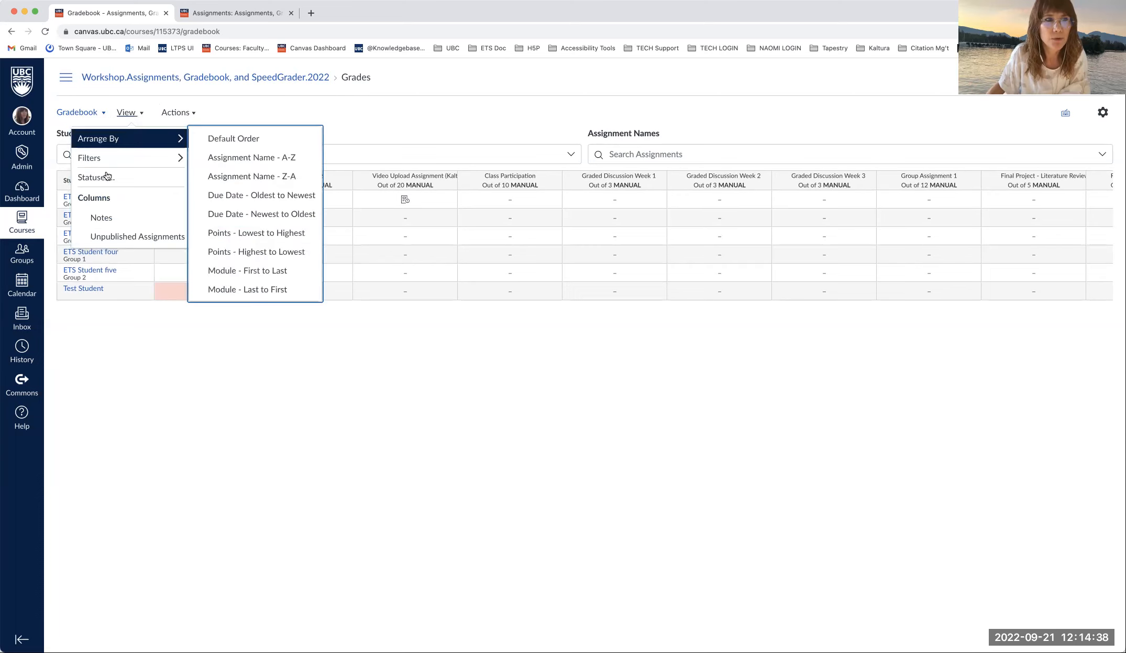
click(116, 217)
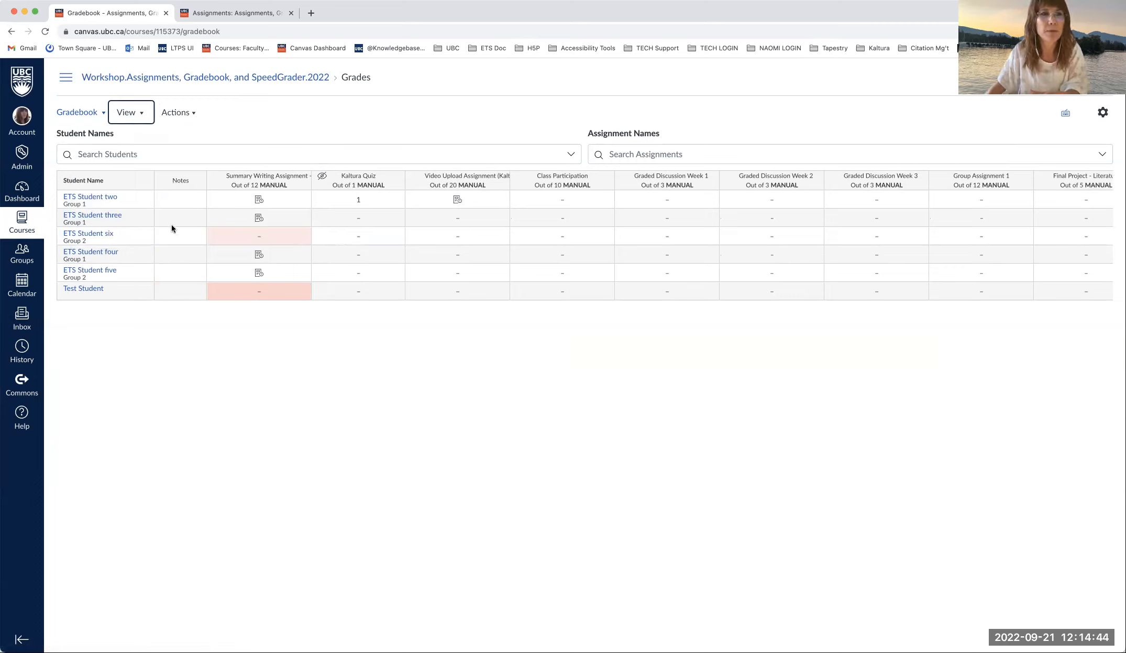
click(168, 198)
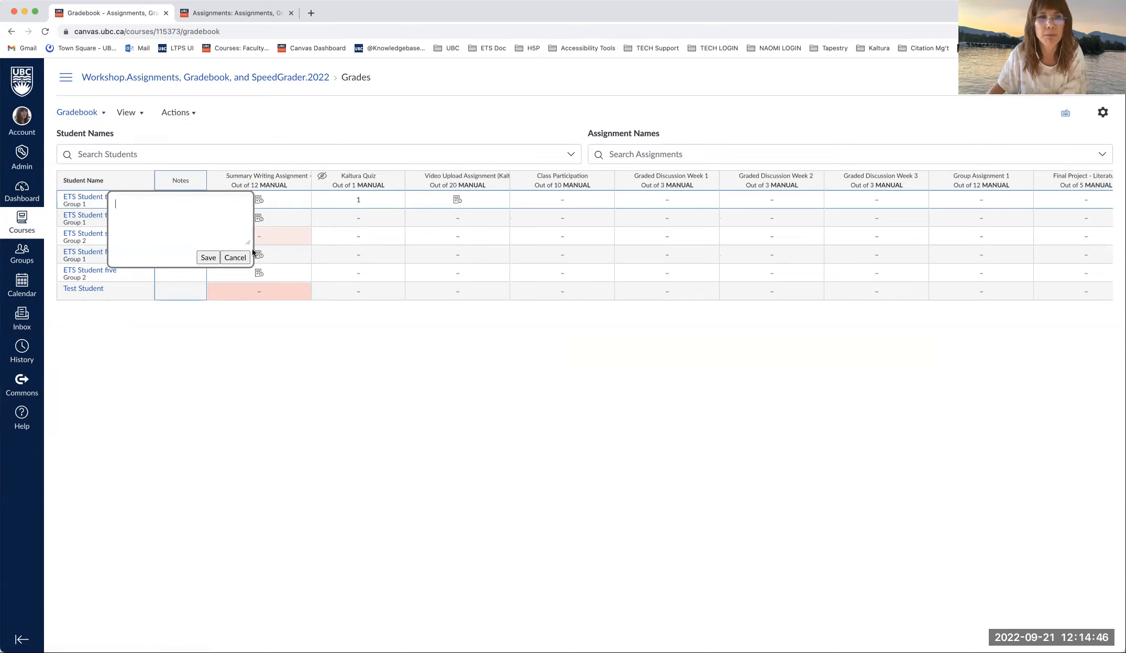
click(235, 258)
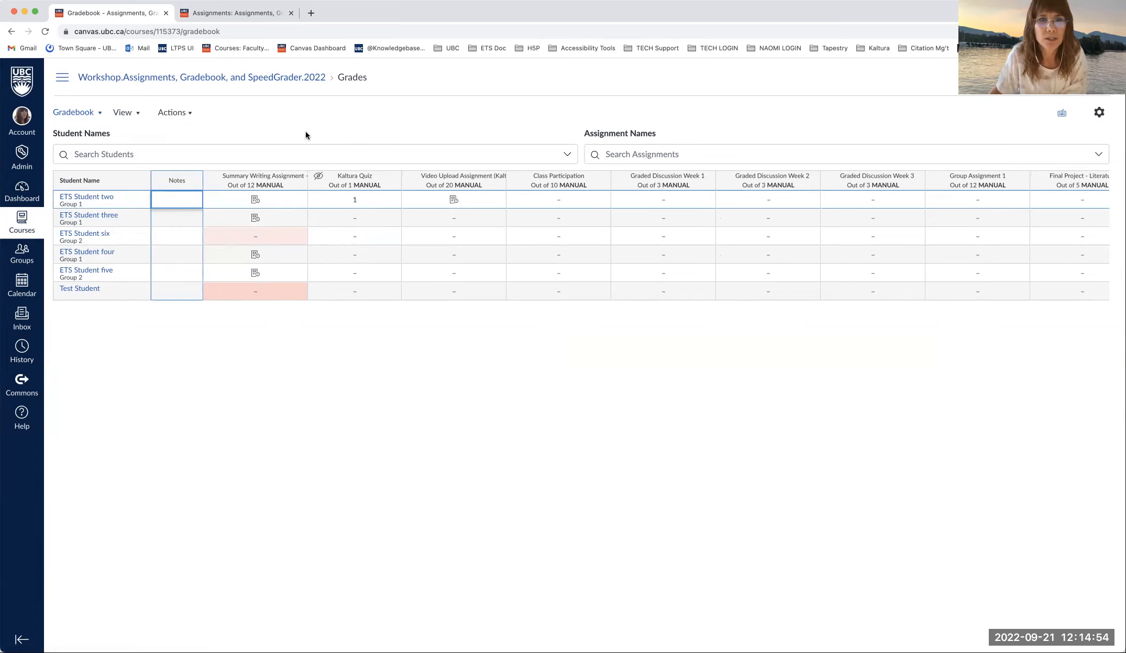
scroll(881, 216, right, 5)
- Arrange the assignment columns by Assignment Name A–Z
scroll(882, 215, left, 5)
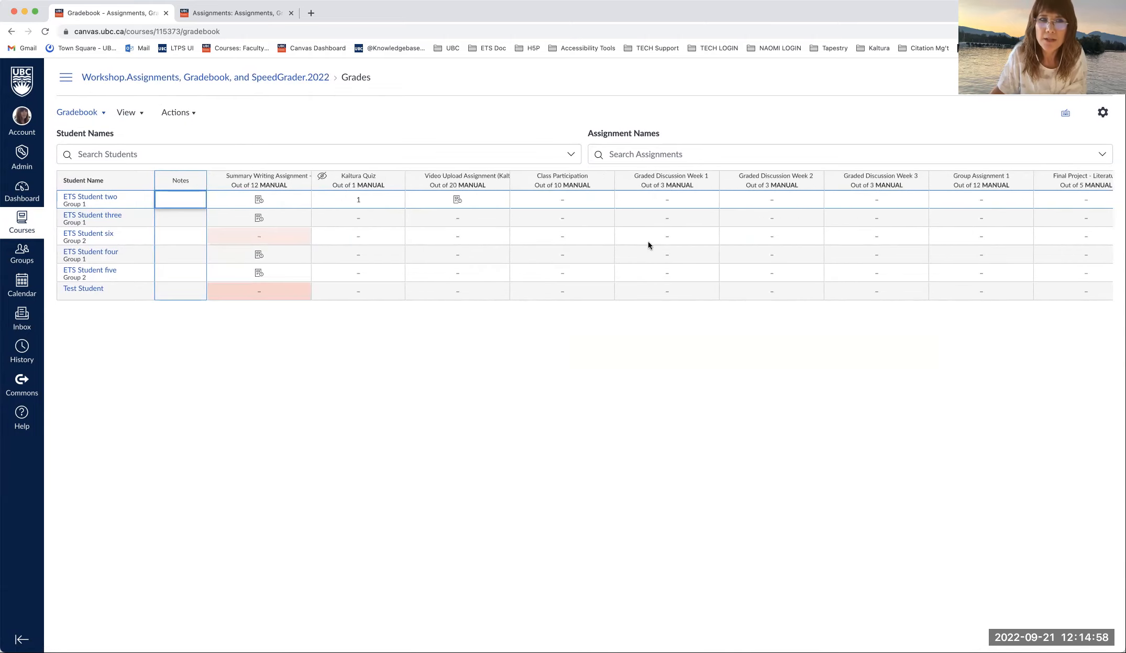
click(146, 115)
mouse_move(157, 139)
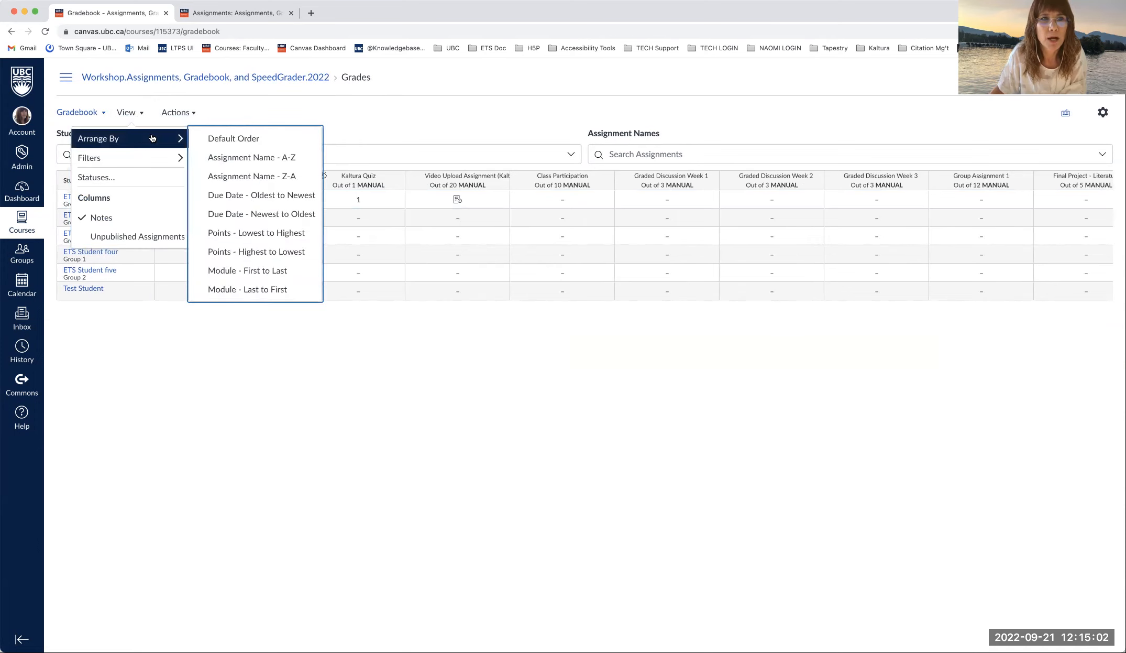
click(357, 103)
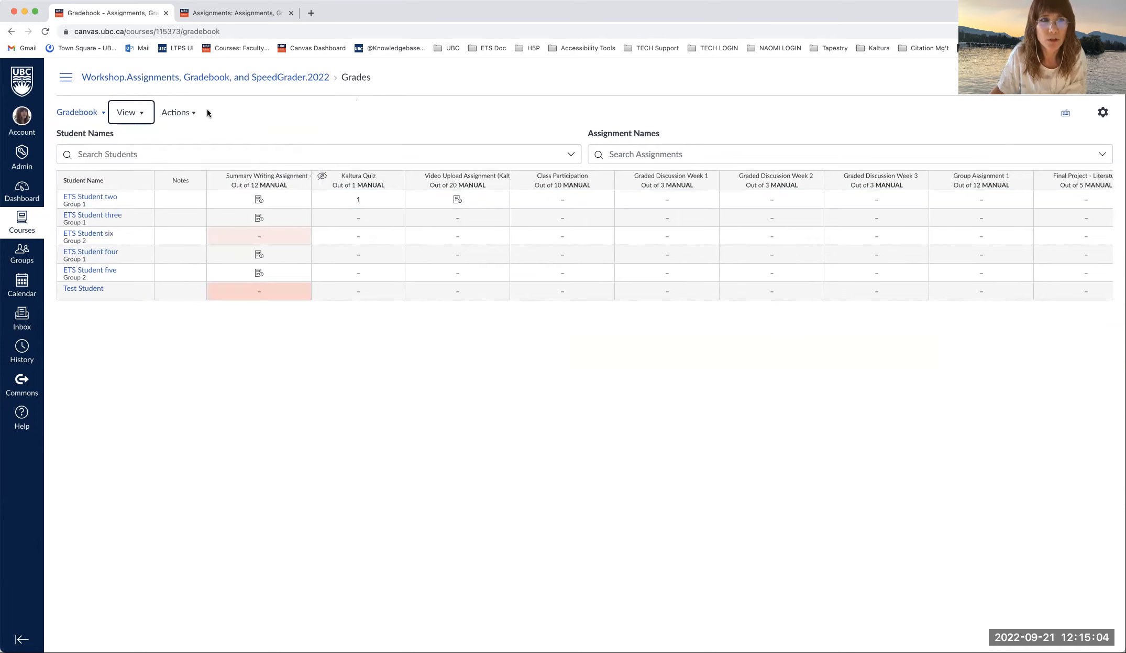
click(146, 116)
mouse_move(157, 138)
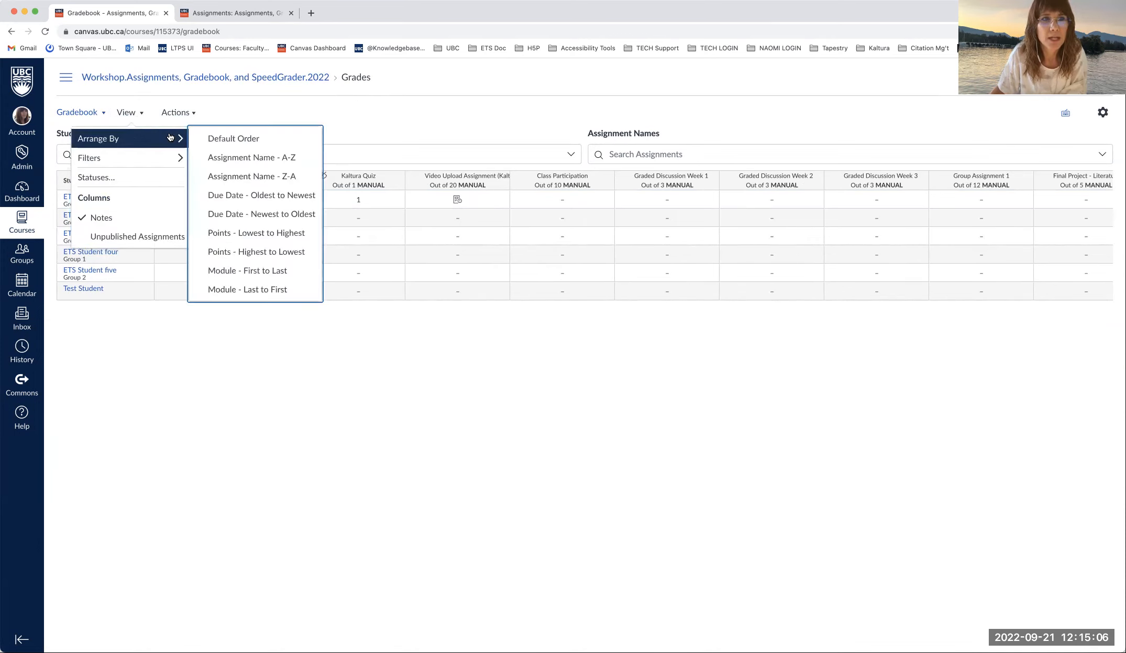
click(233, 157)
- Rearrange the columns by due date, with Graded Discussion Week 3, 2 and 1 first
click(142, 113)
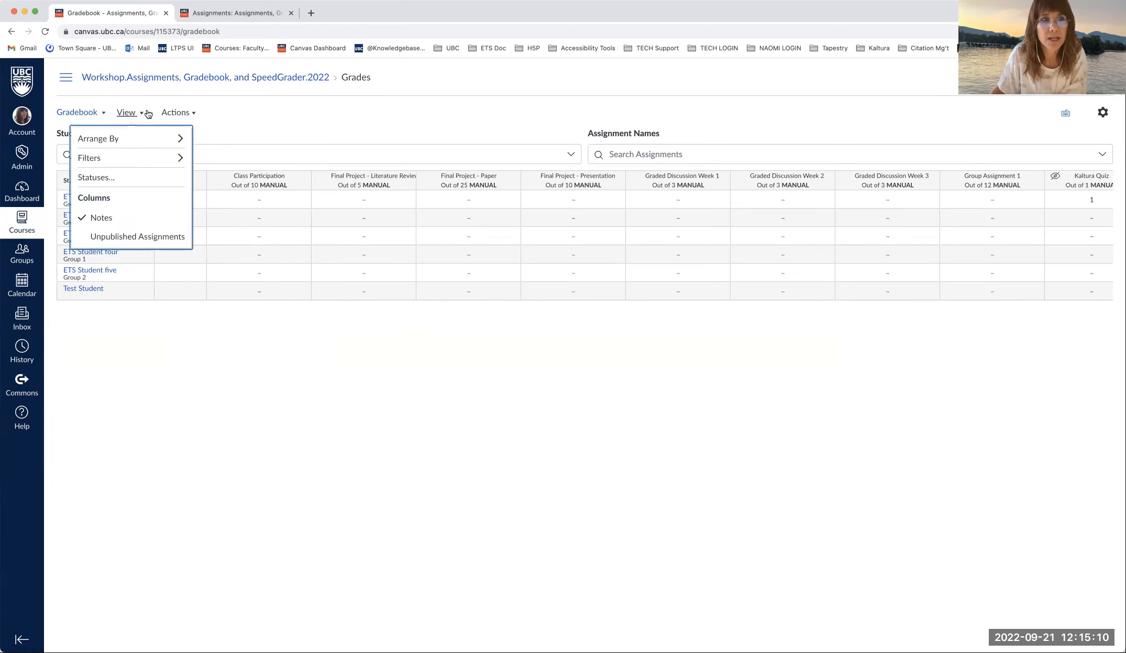
mouse_move(169, 140)
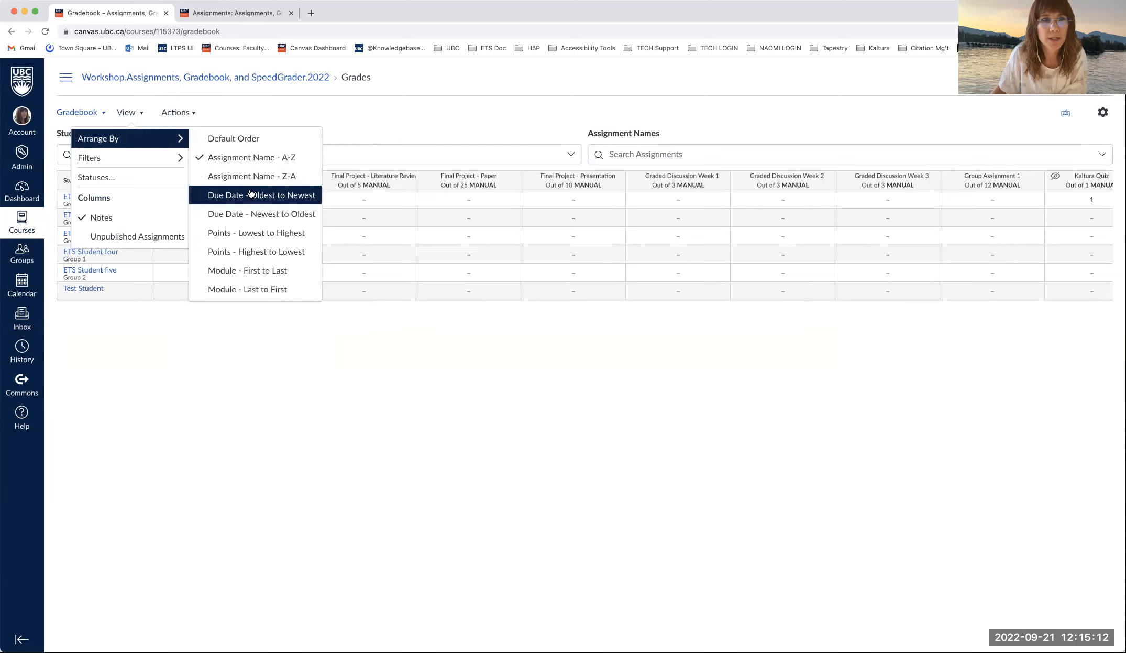
click(254, 206)
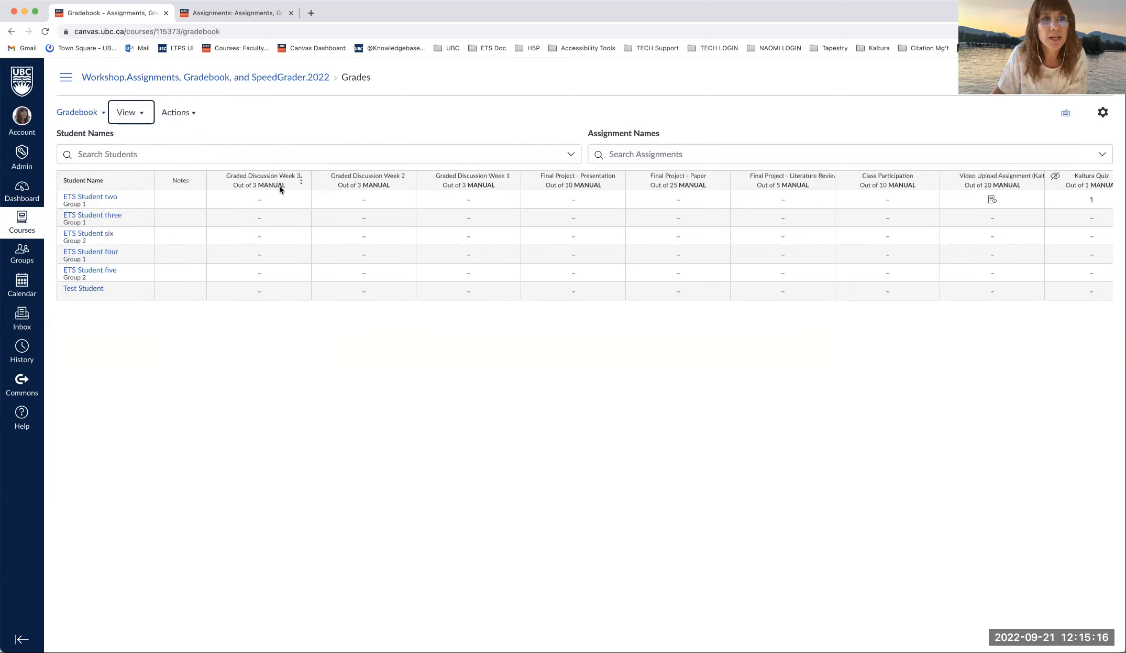
mouse_move(218, 181)
mouse_down()
mouse_move(376, 197)
mouse_move(221, 177)
mouse_up()
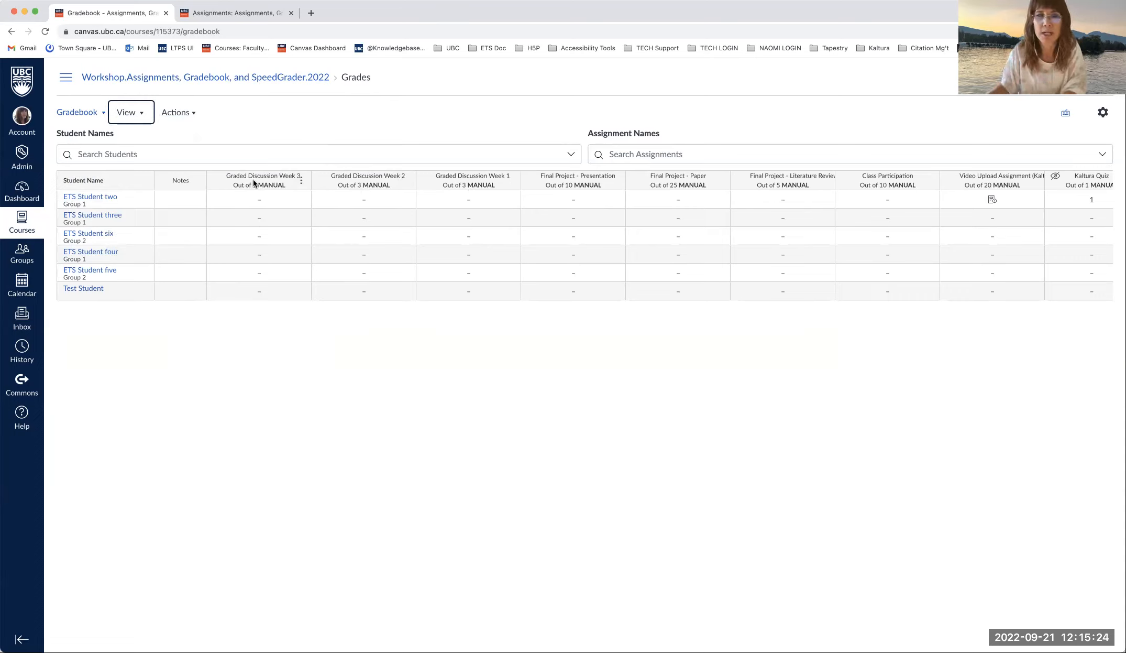
- Add a Student Groups filter and set it to Group 1, leaving three students
click(139, 113)
mouse_move(151, 157)
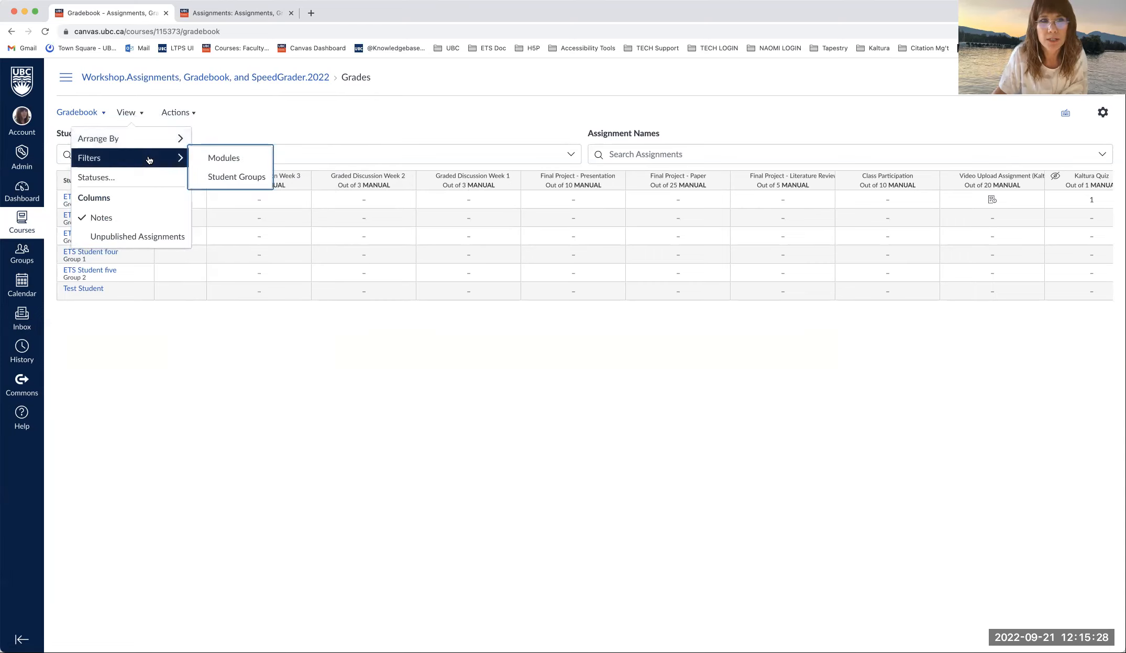
click(225, 179)
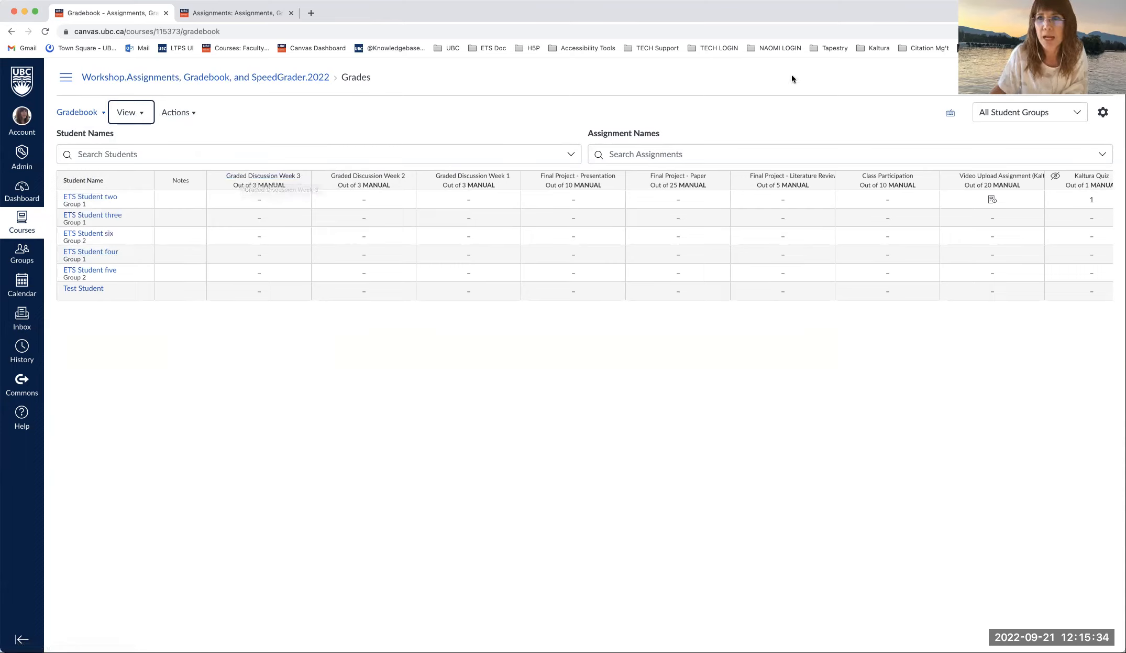
click(143, 114)
click(342, 111)
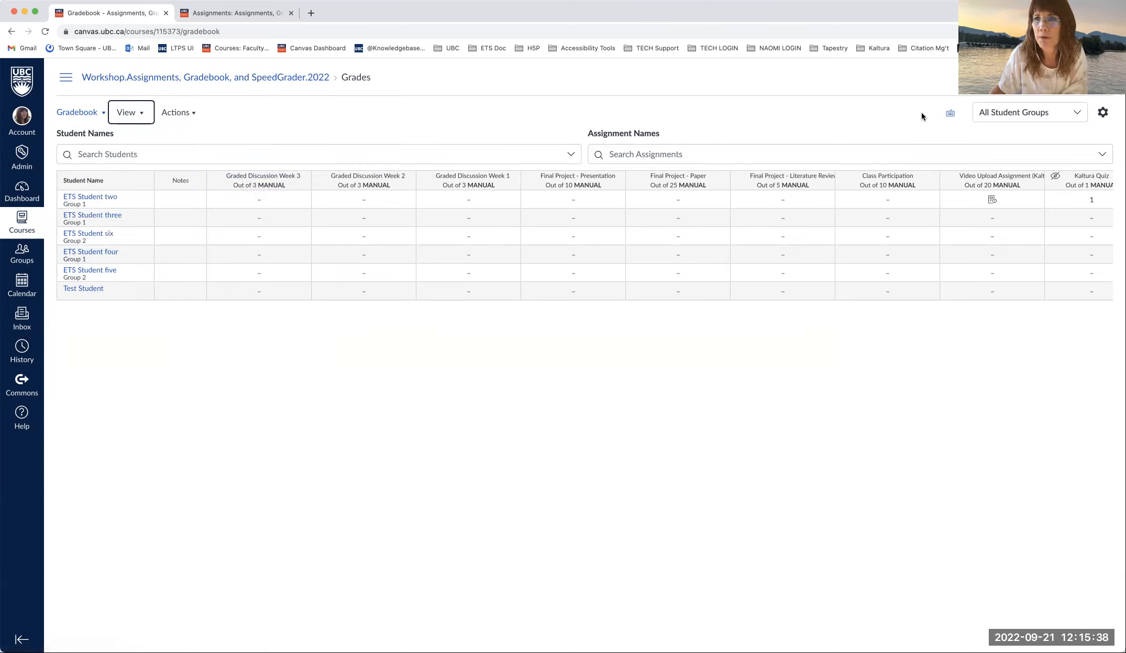
click(1076, 114)
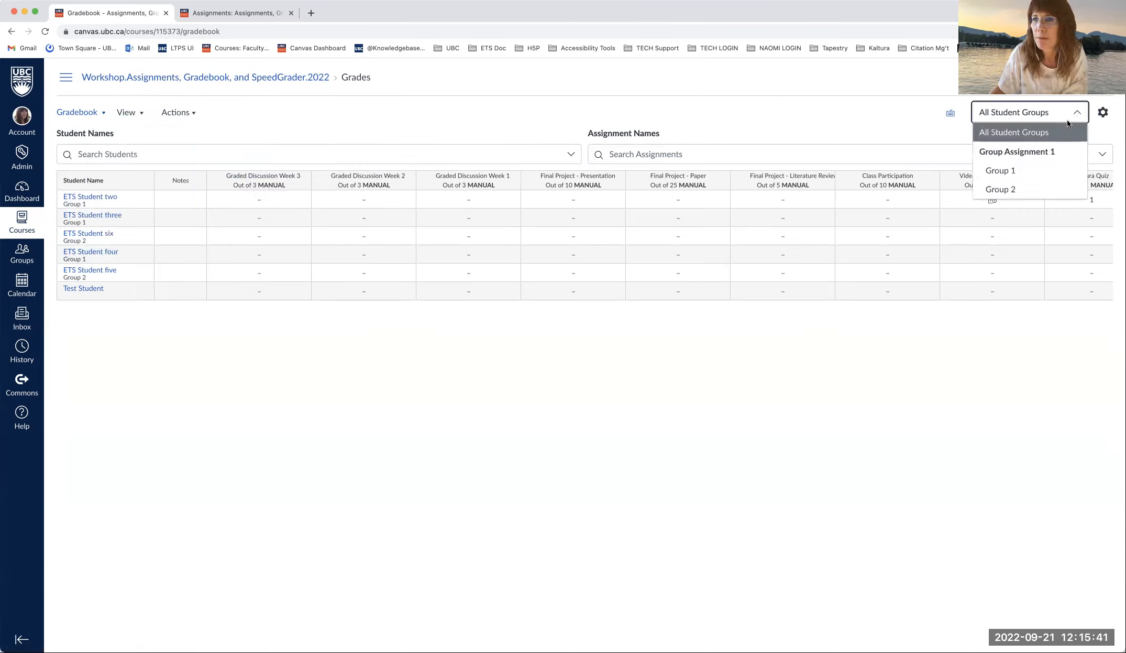
click(1042, 171)
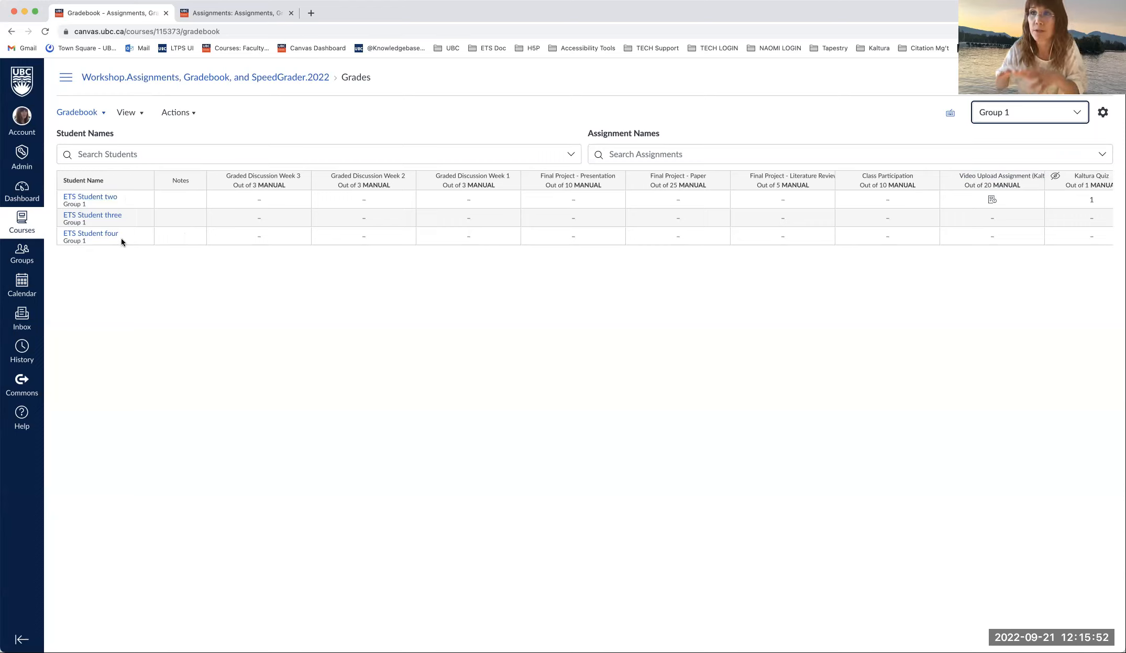
- Briefly filter to Group Assignment 1, then clear it and select All Student Groups
click(645, 151)
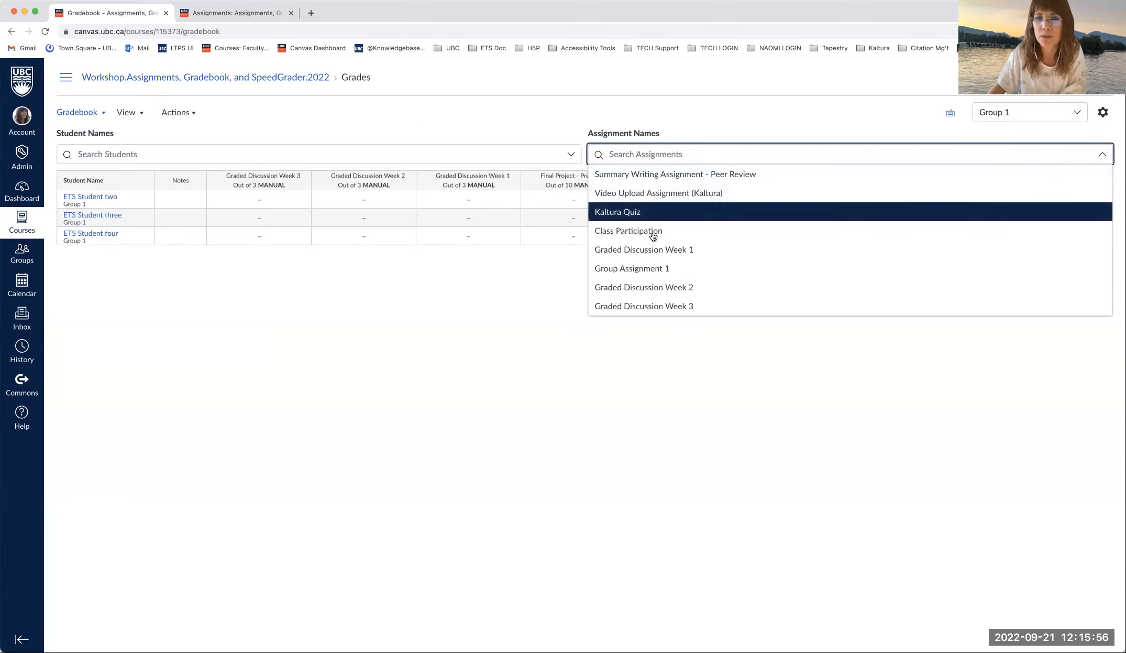
click(653, 269)
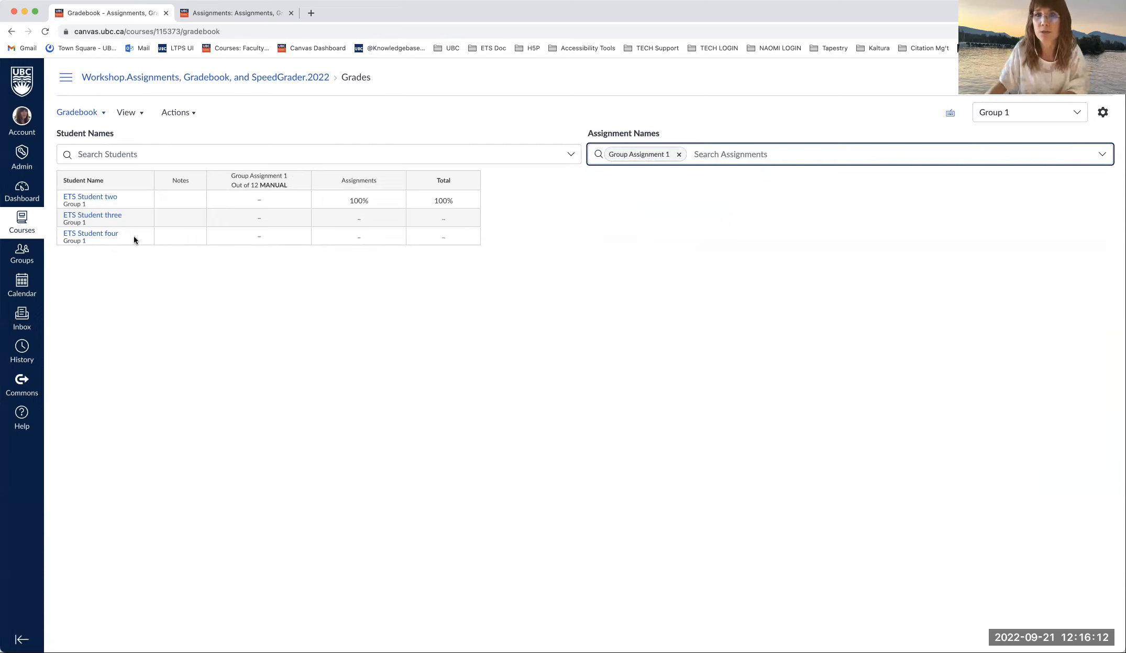
click(679, 154)
click(1079, 111)
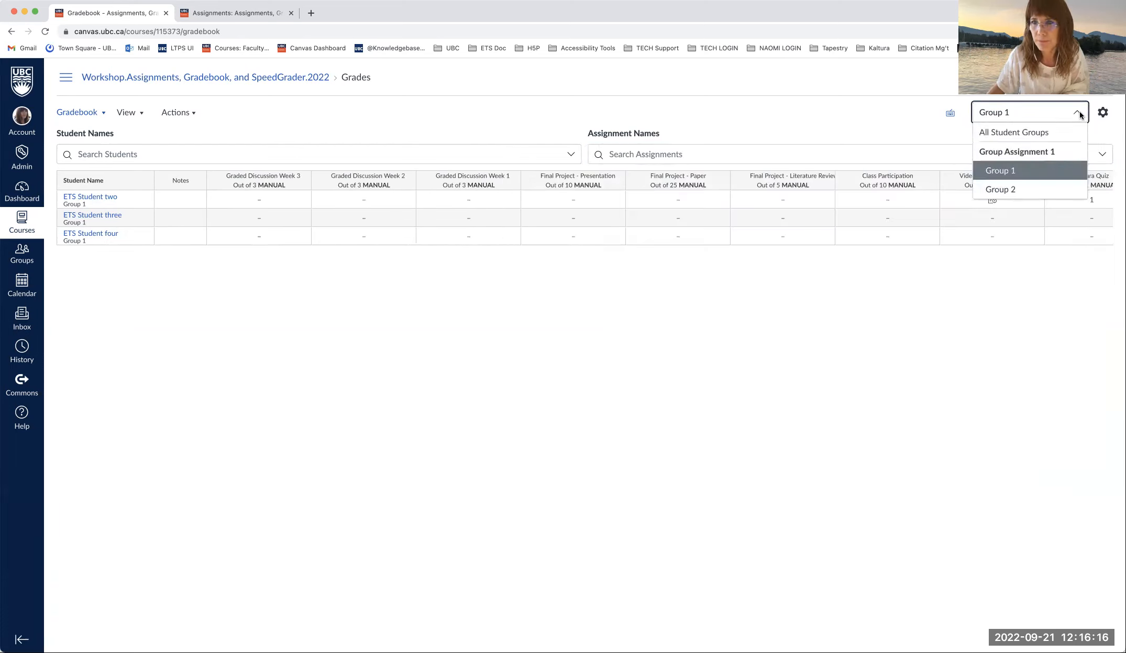
click(1032, 132)
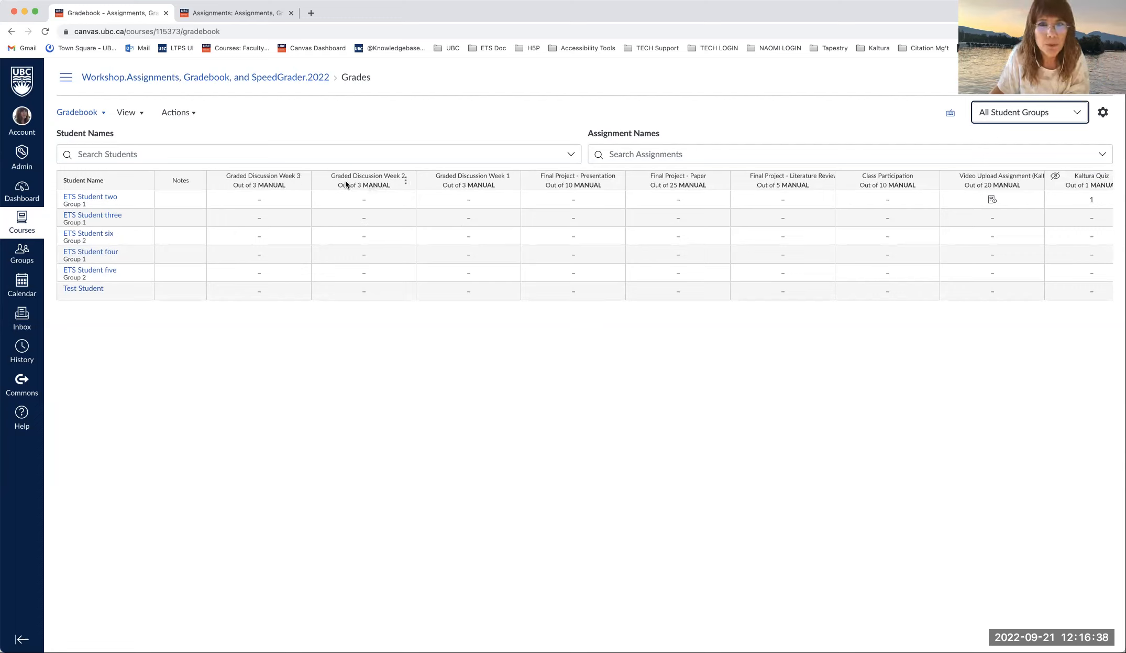
- Search assignments for 'p' and show only the Summary Writing Assignment - Peer Review column
scroll(738, 185, right, 1)
scroll(739, 187, left, 1)
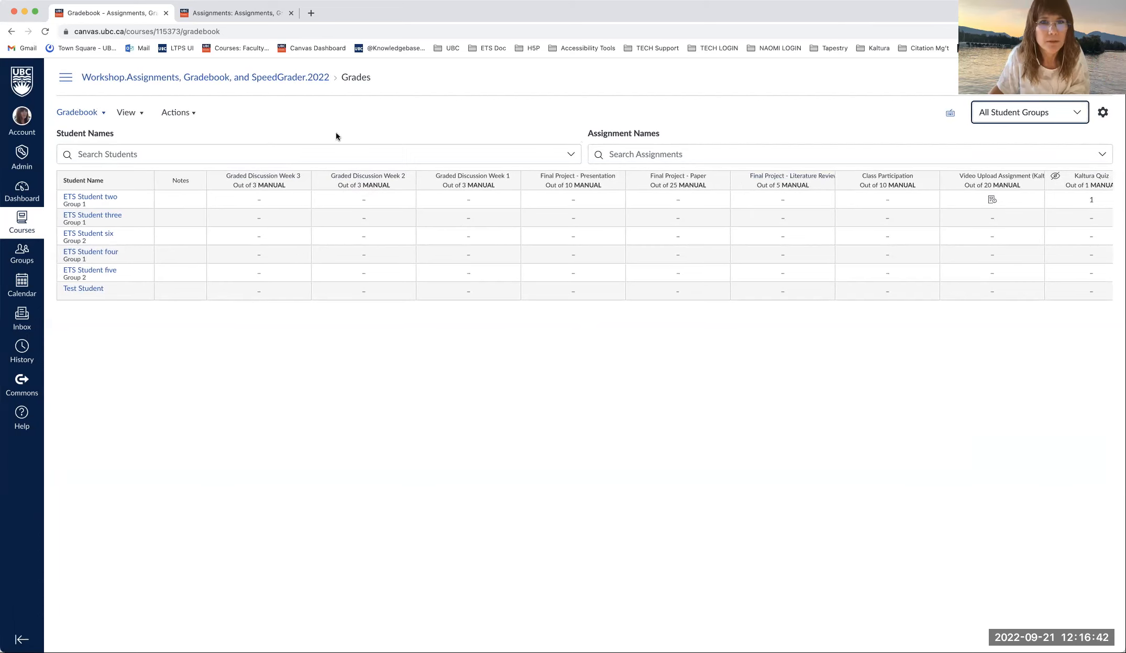
click(665, 153)
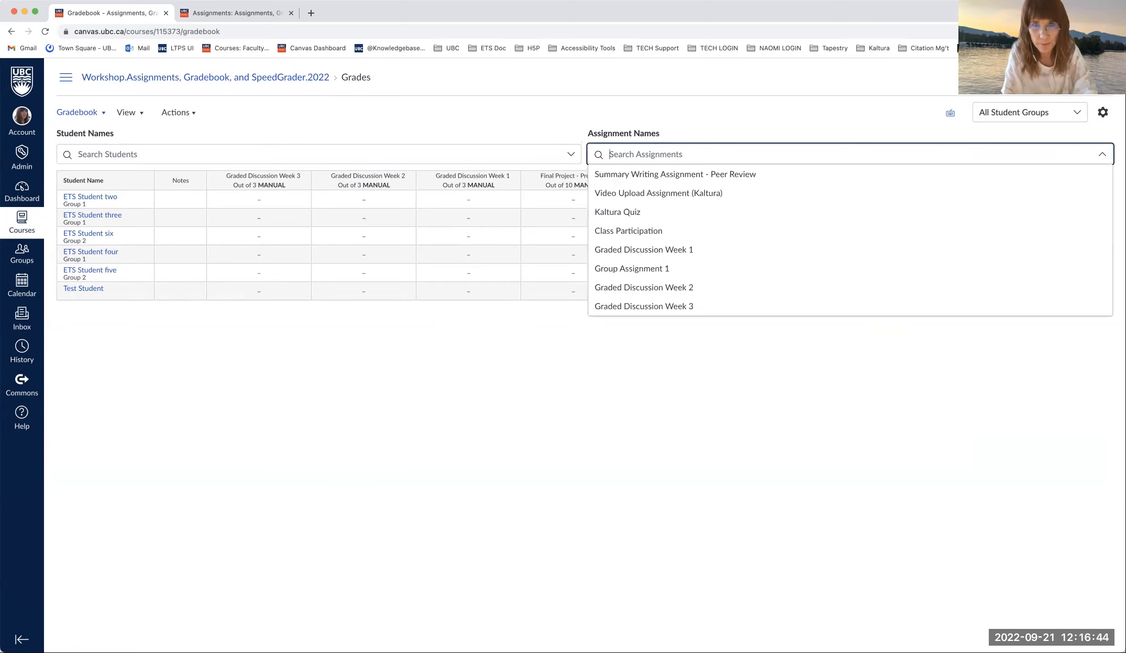
text(p)
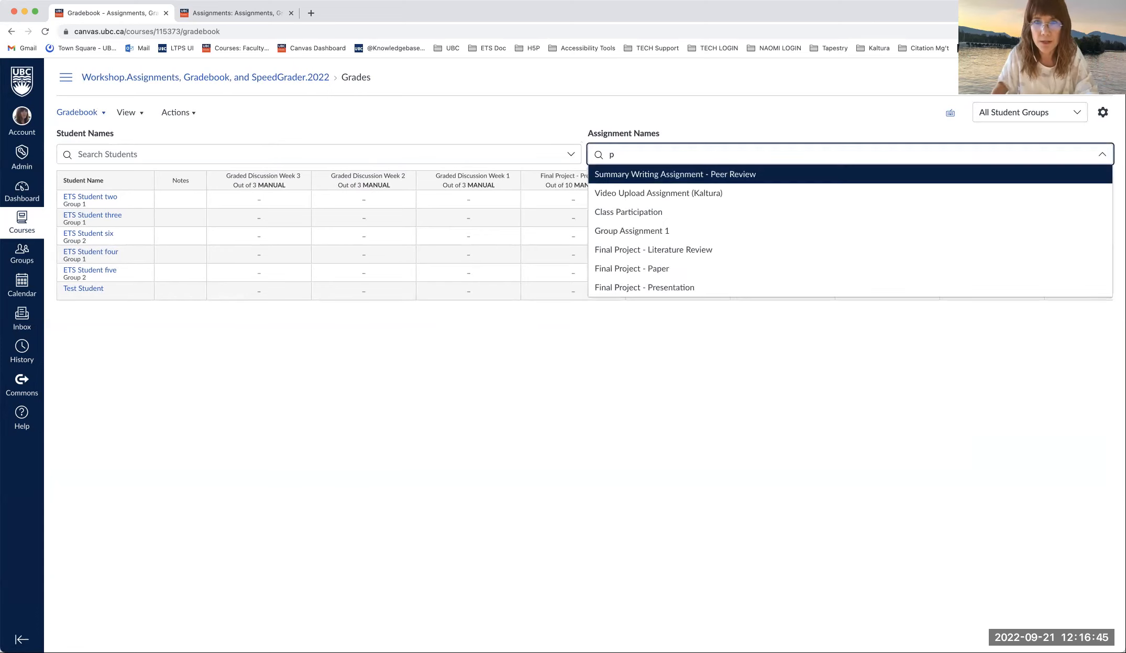
click(676, 176)
- Start a message to students who haven't submitted from that column's options menu
click(301, 184)
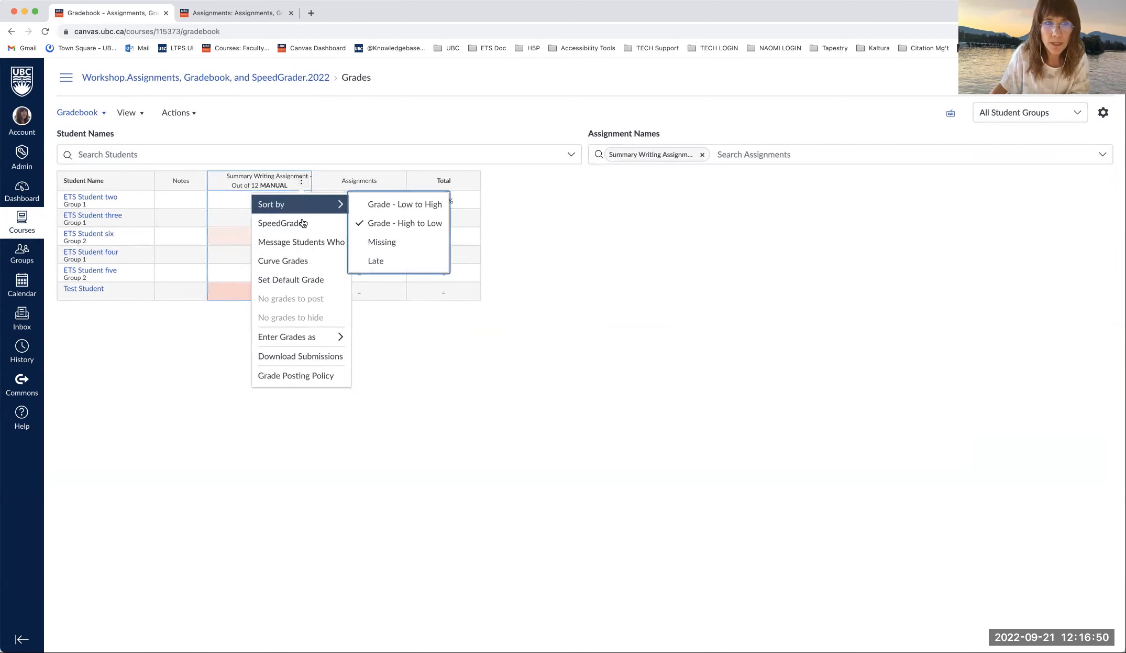
mouse_move(299, 203)
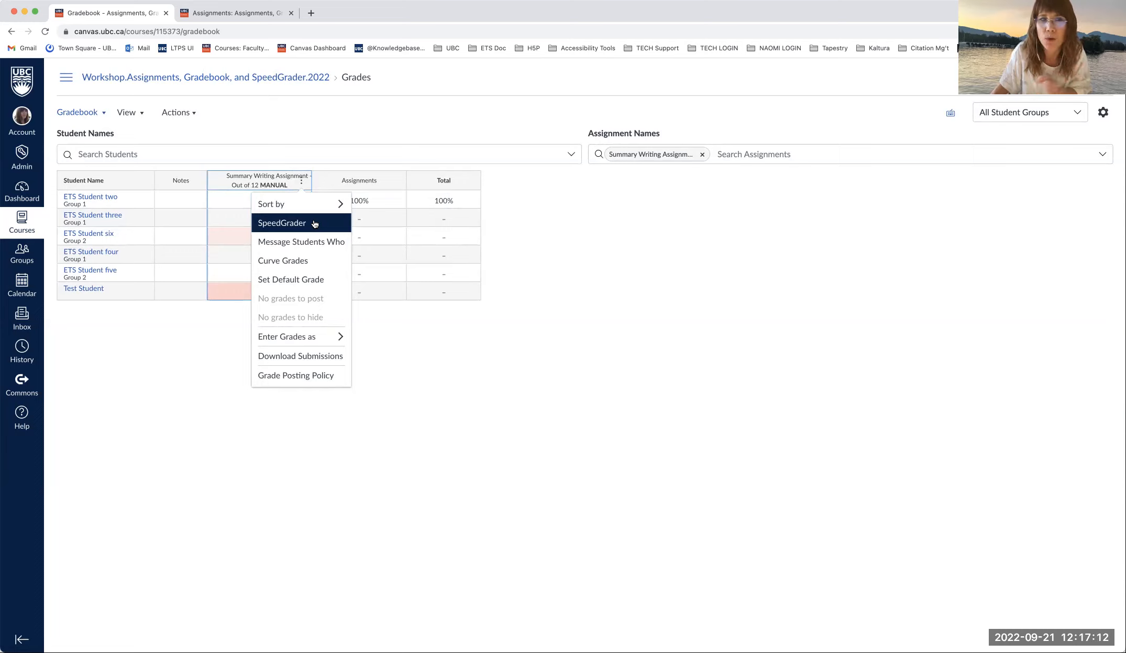
click(318, 247)
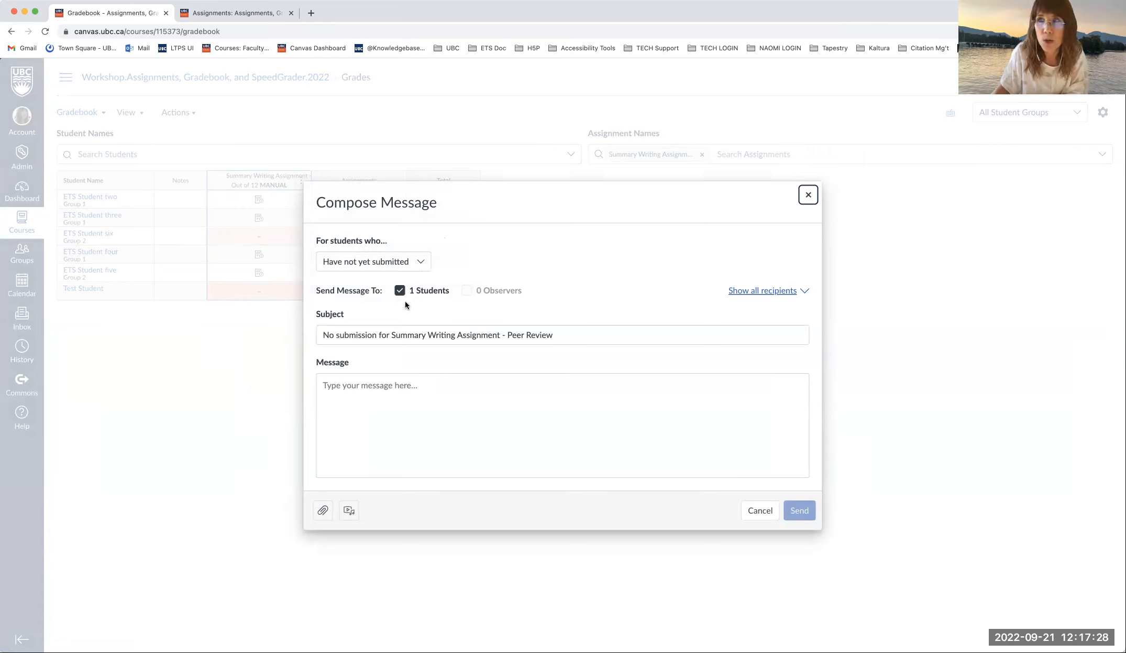
- Review the 'For students who…' options in the message draft, then cancel it unsent
click(355, 411)
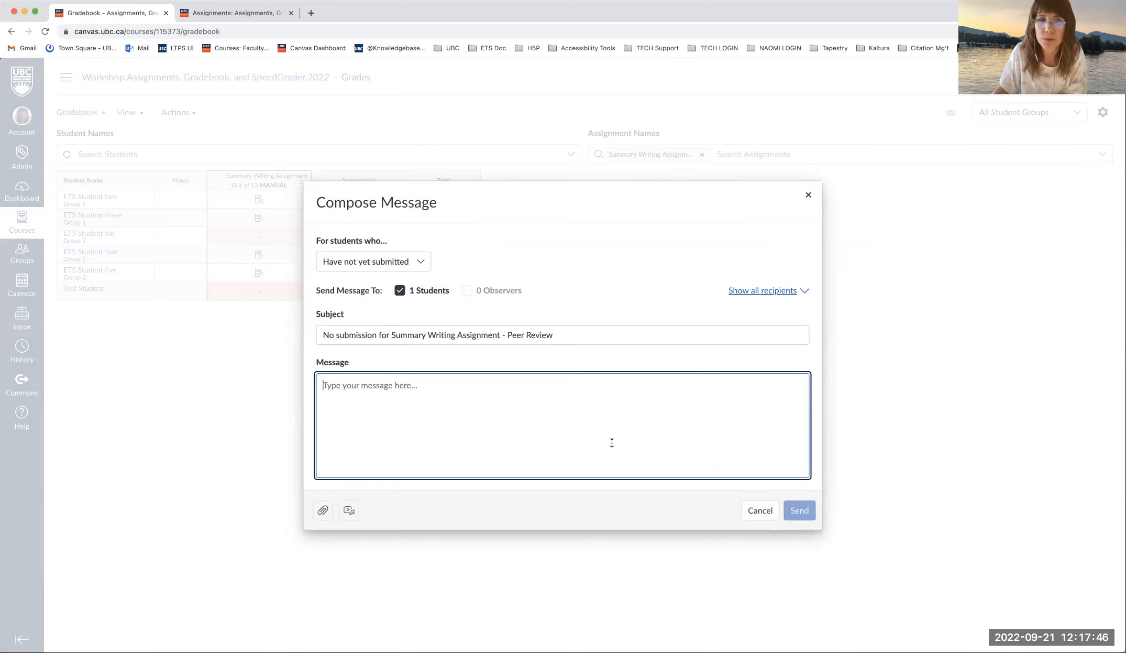
click(408, 261)
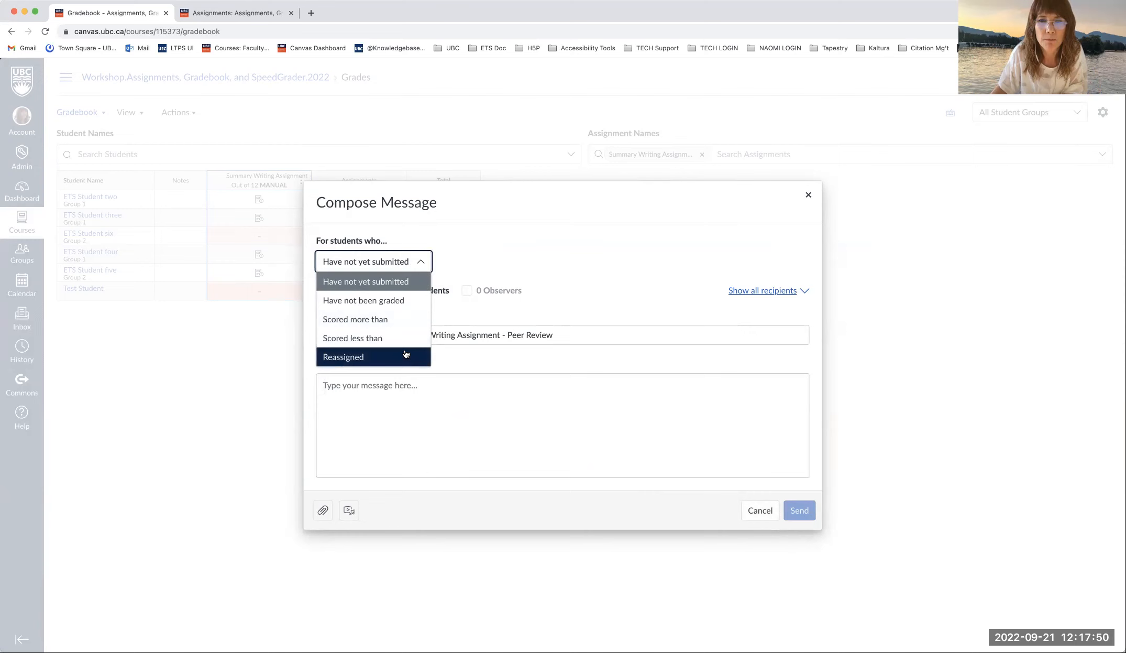
click(764, 511)
click(764, 511)
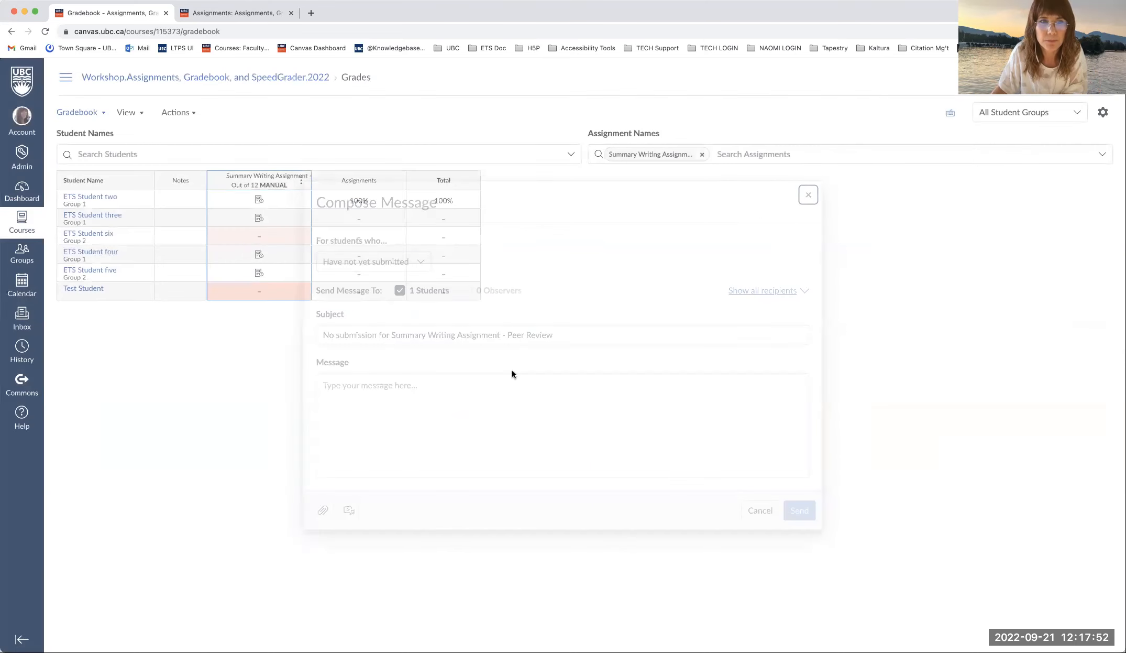
- Review the Summary Writing column's options, then remove the Summary Writing filter from the gradebook
click(303, 183)
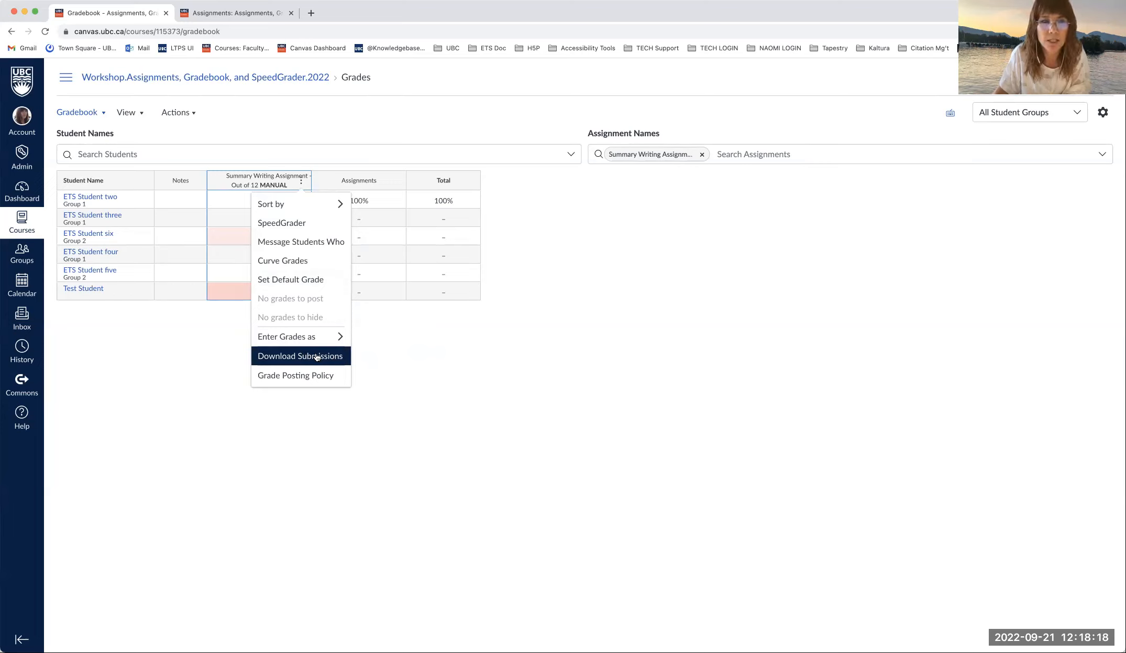
click(420, 352)
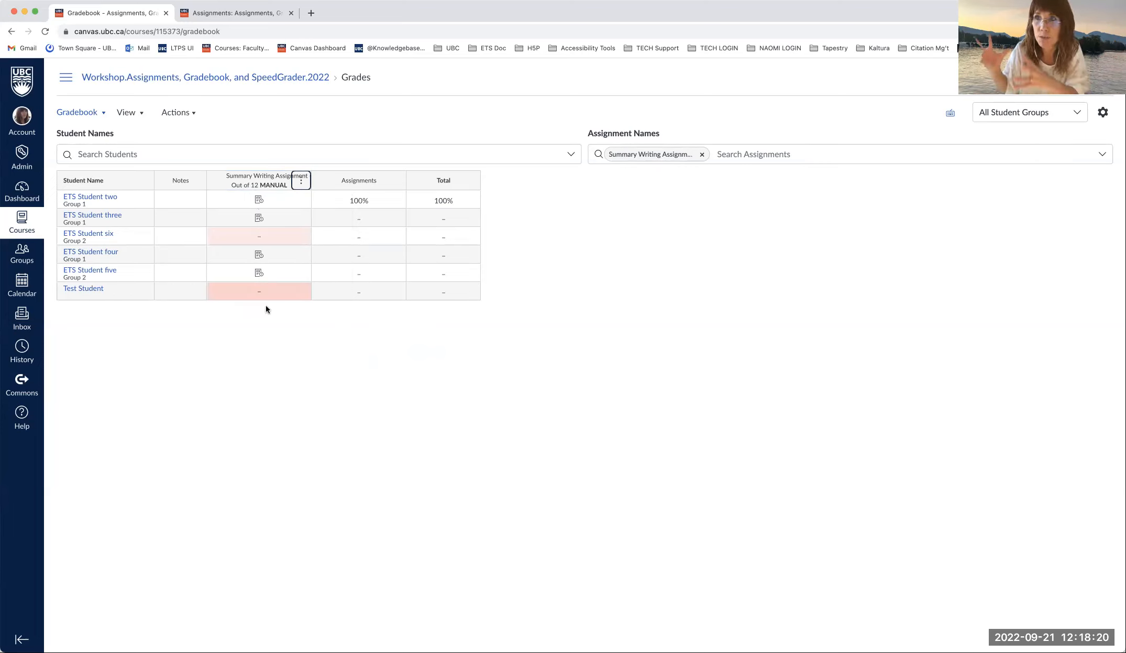
click(301, 181)
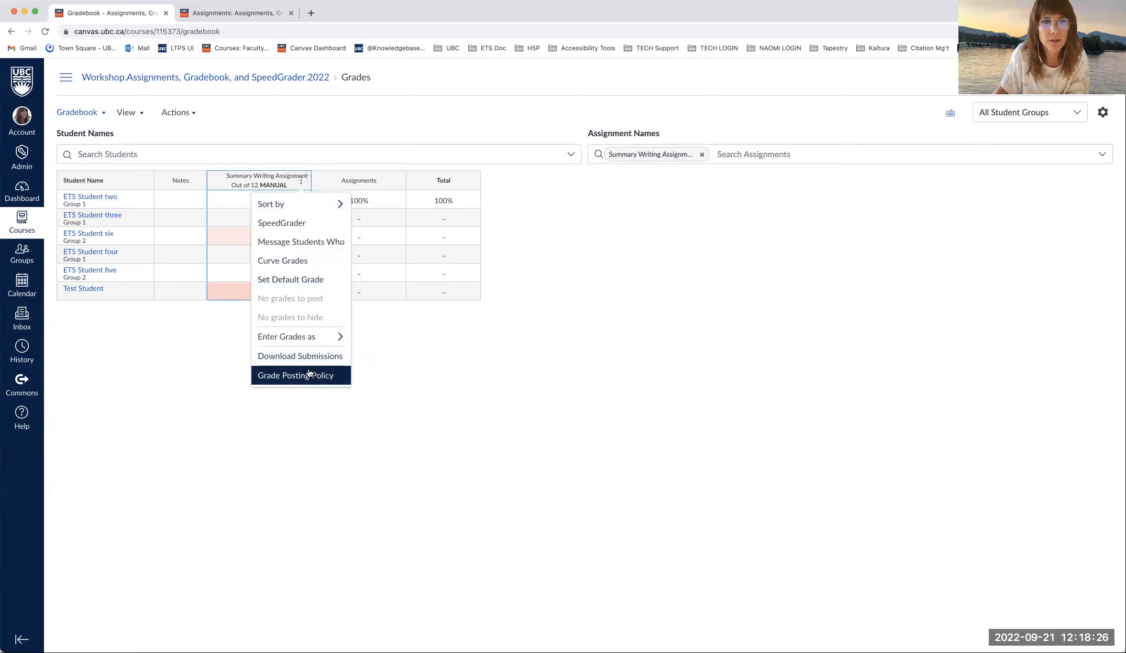
click(703, 155)
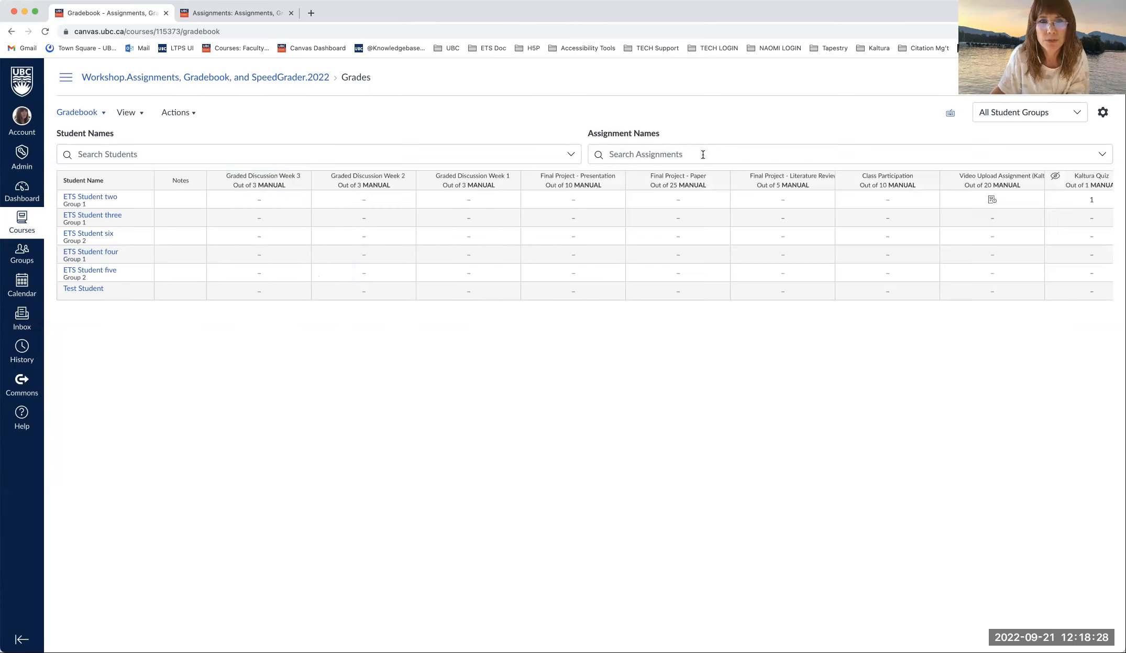
click(303, 181)
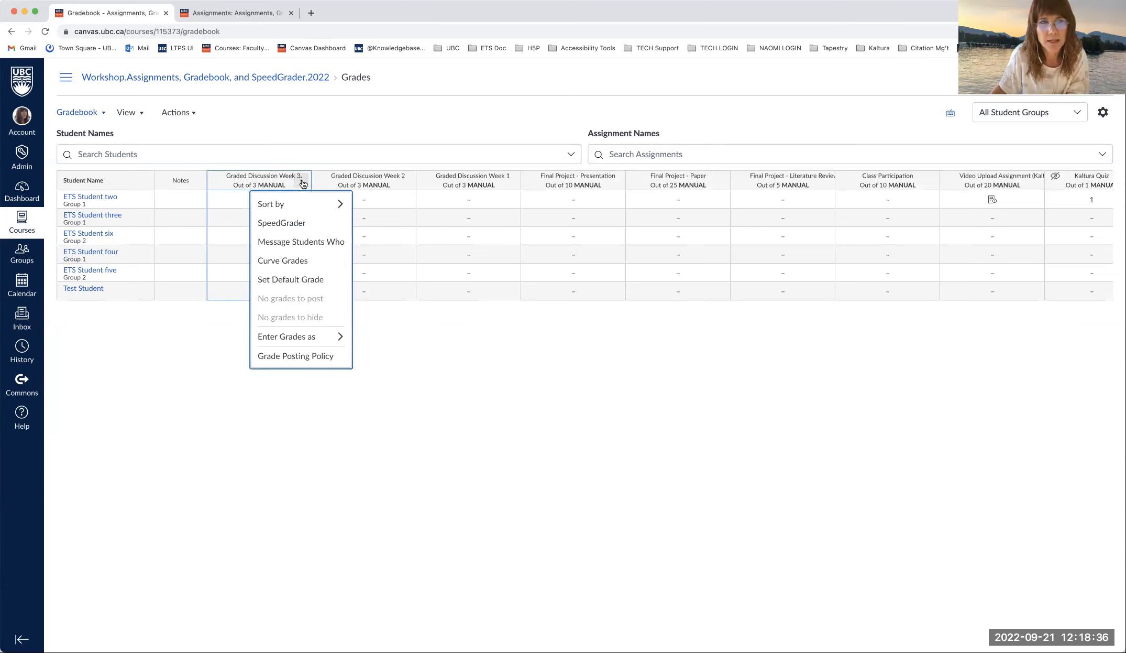
click(303, 183)
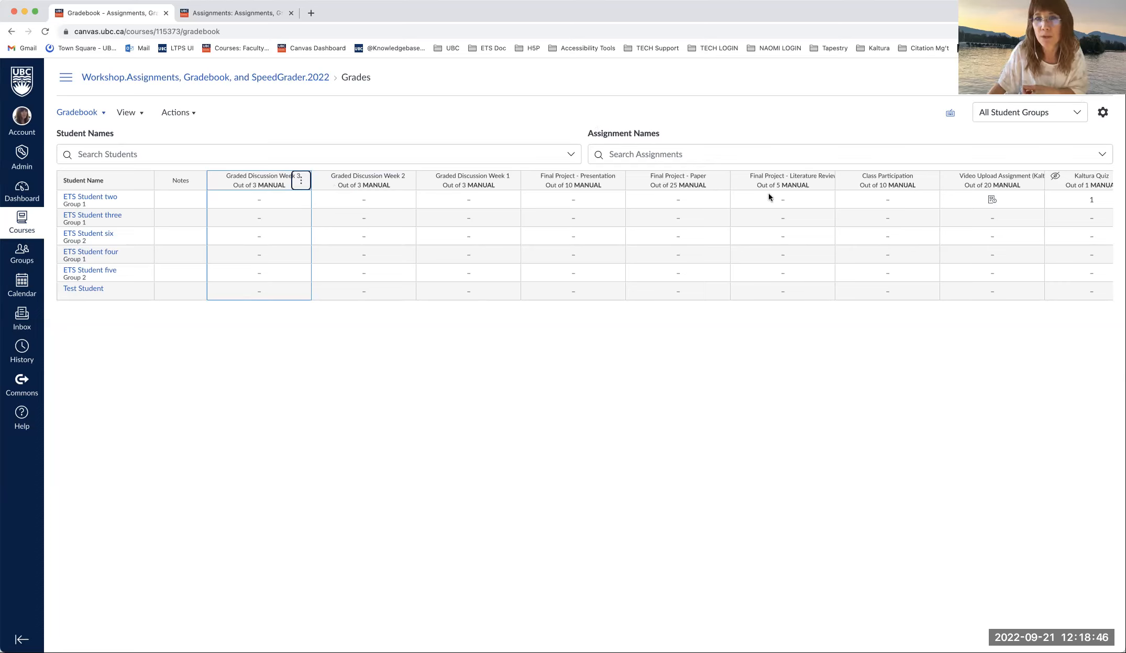
click(302, 181)
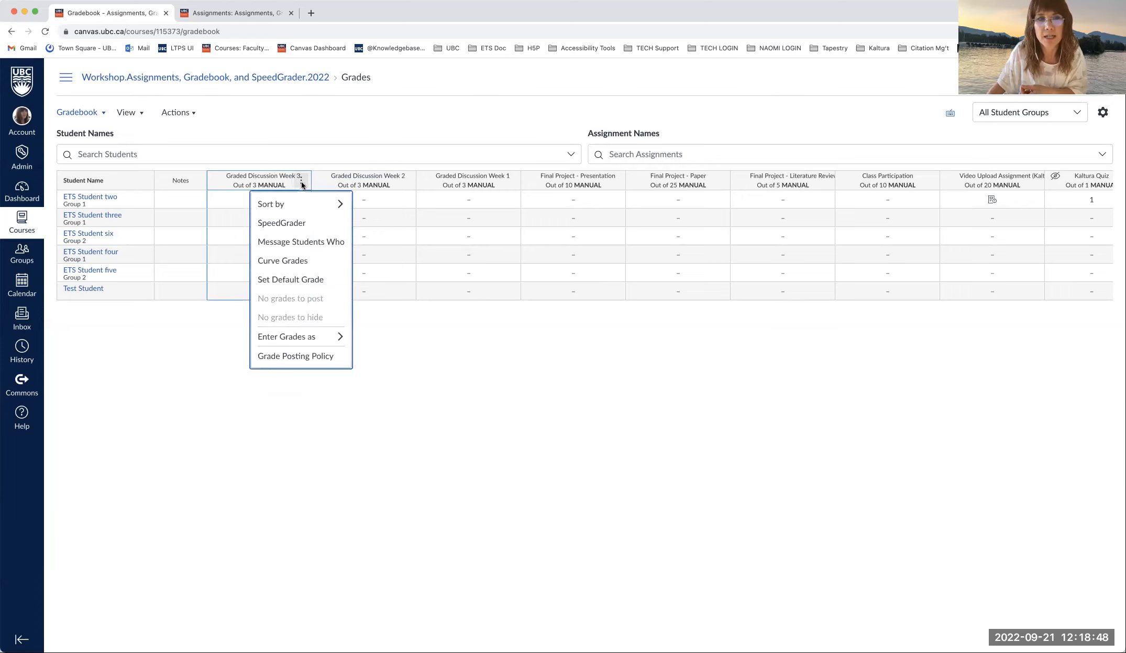
click(360, 132)
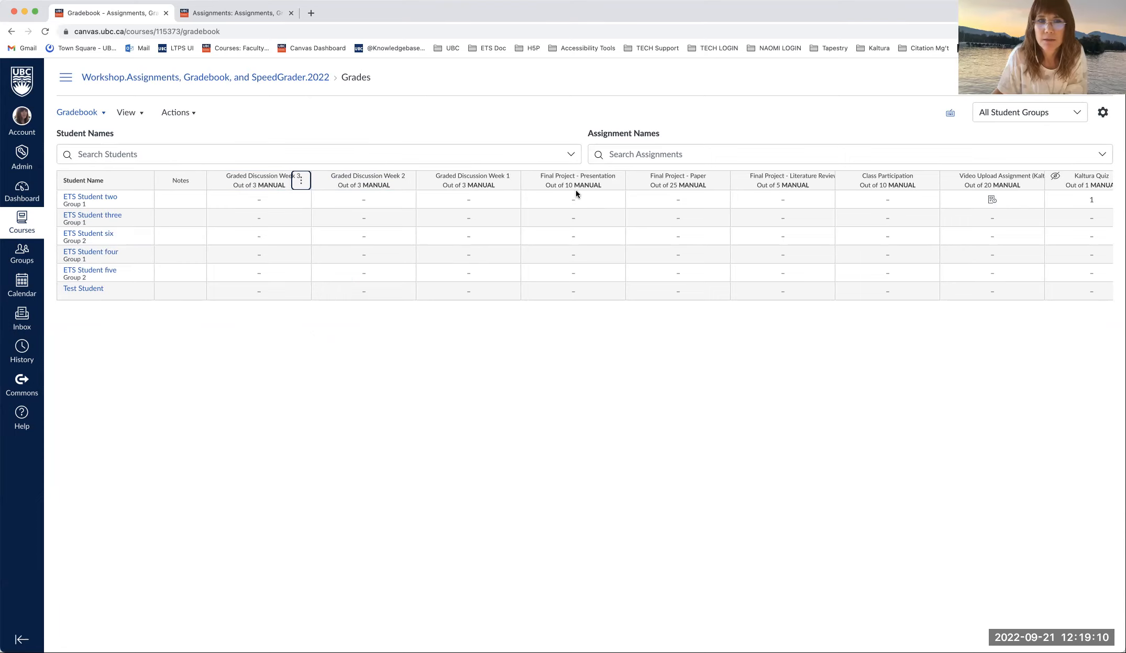
- Arrange the gradebook columns in Default Order, led by Summary Writing Assignment
click(139, 118)
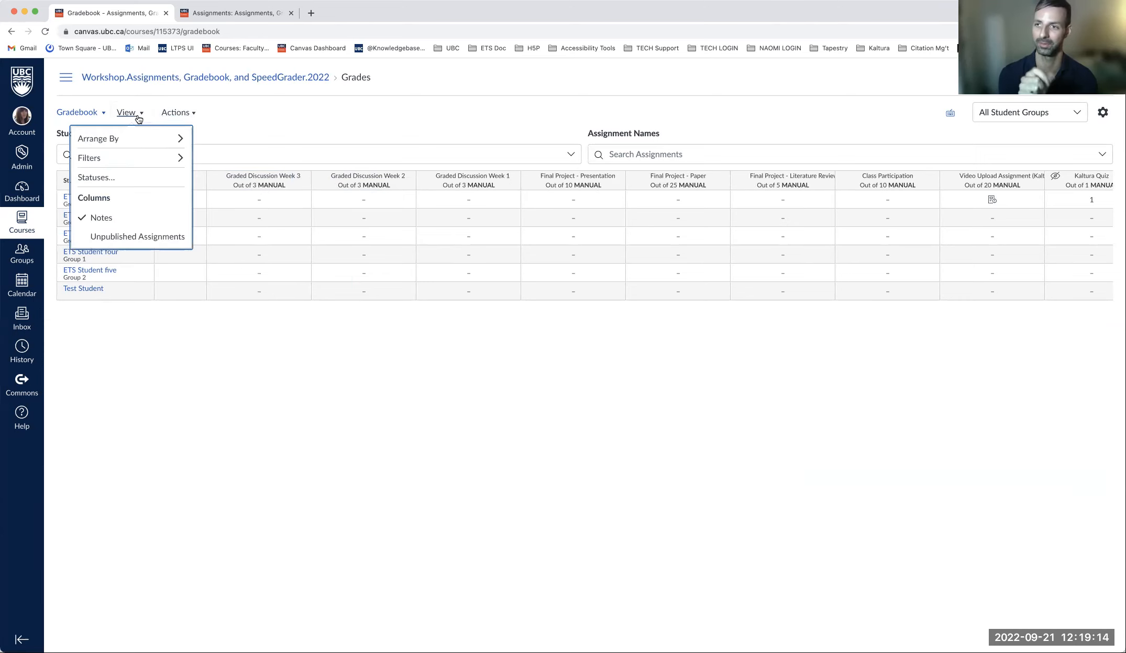
mouse_move(152, 138)
click(227, 137)
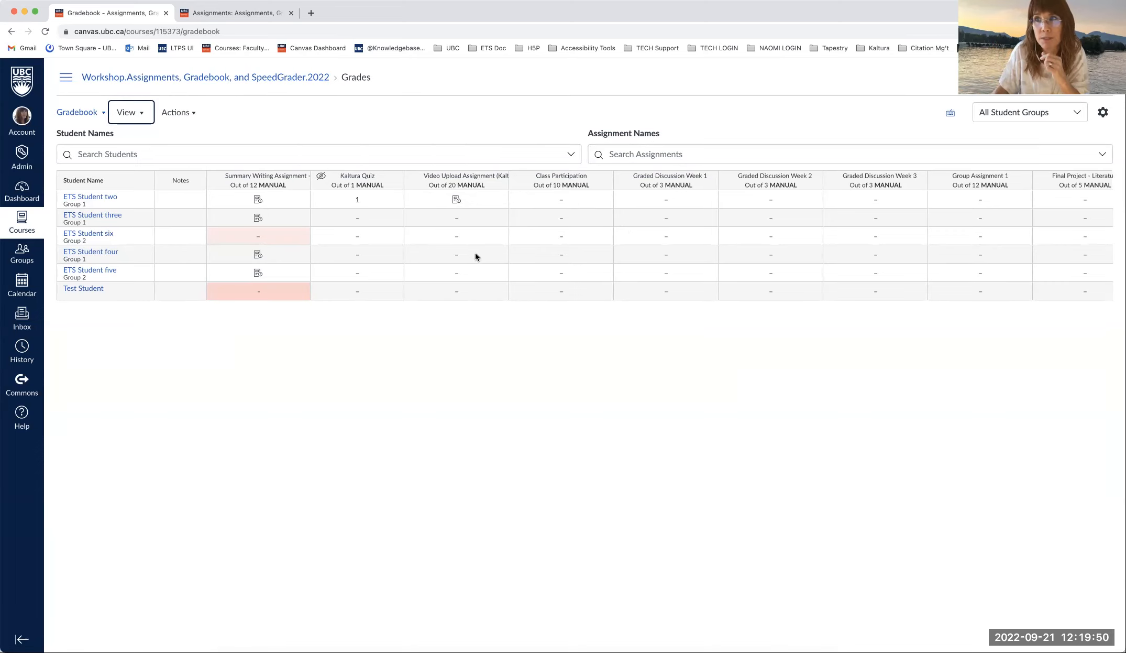
click(140, 116)
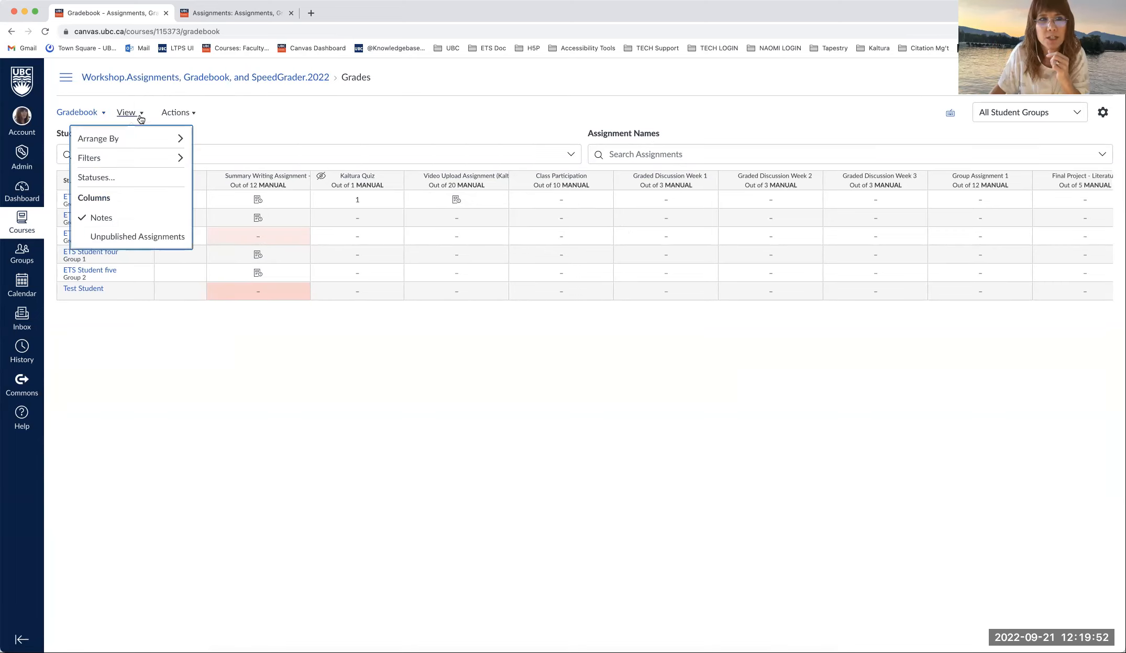
mouse_move(137, 141)
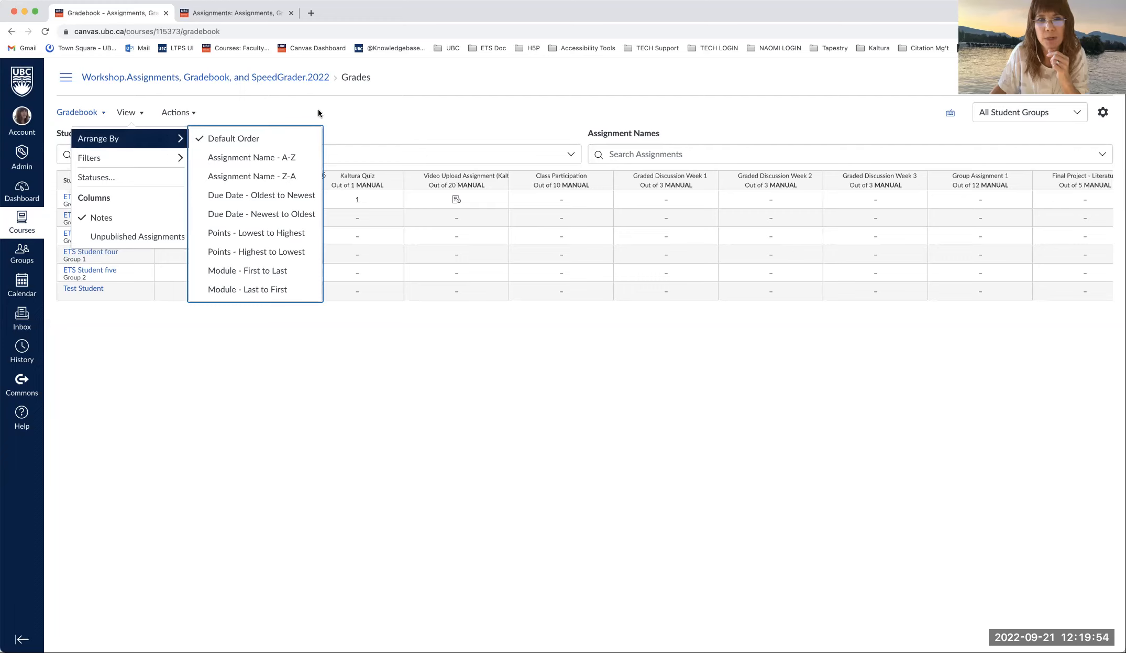
click(351, 108)
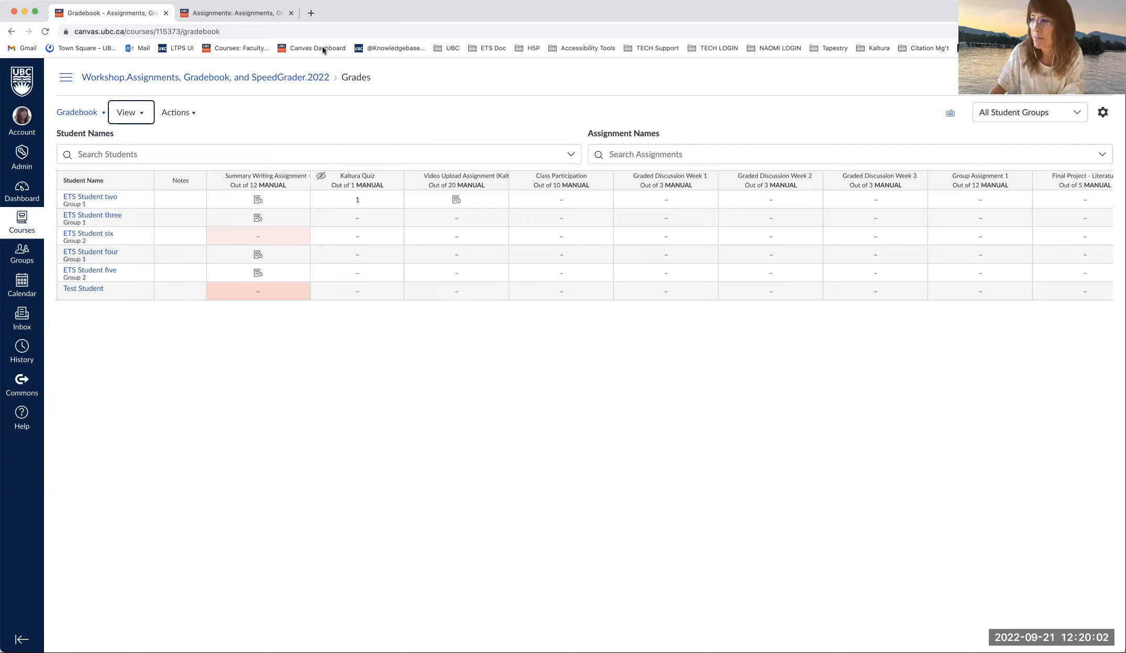
- Switch from the Gradebook to the course Assignments page
click(237, 14)
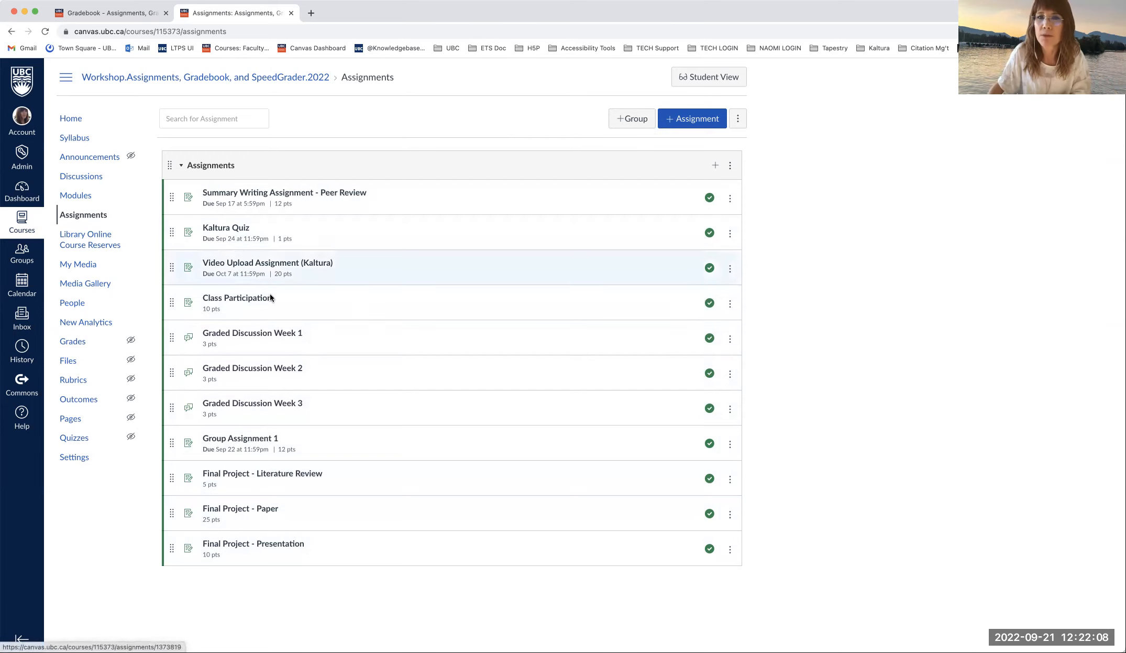
- Add an empty 'Graded Discussions' assignment group below the Assignments group
click(631, 119)
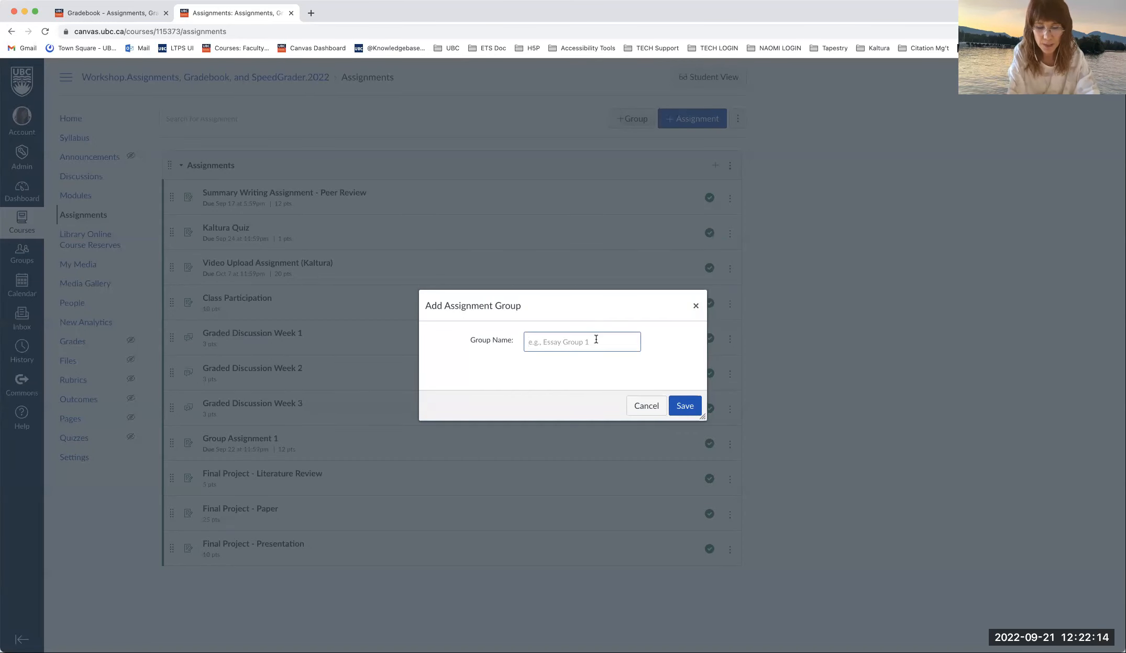
text(Graded Discussions)
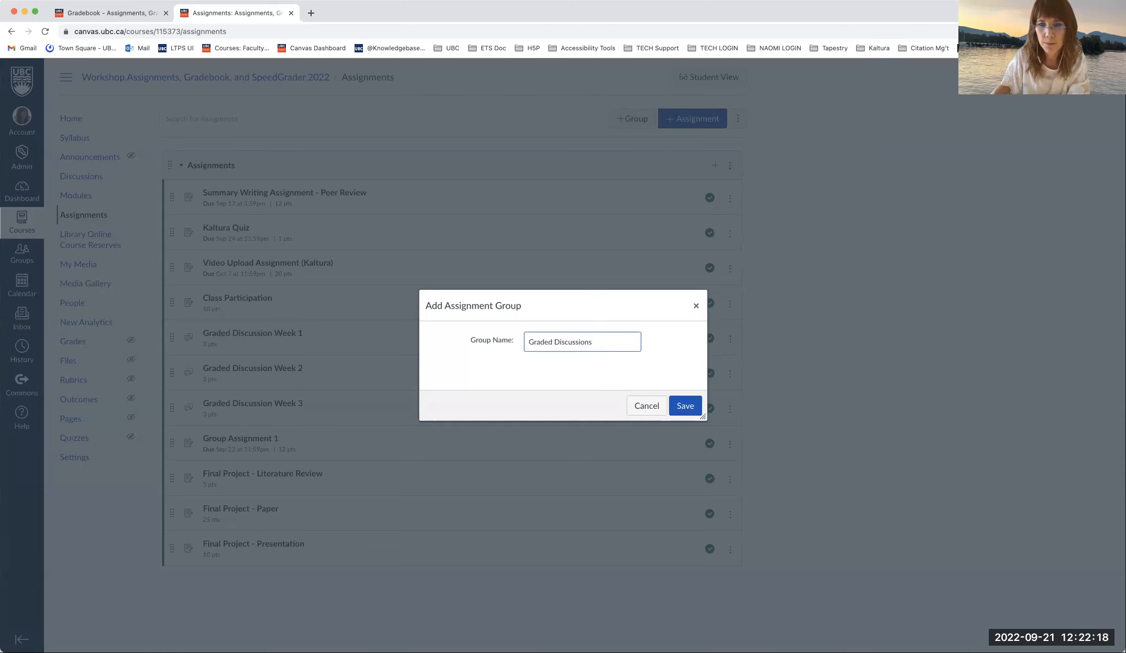
click(684, 406)
scroll(666, 398, down, 1)
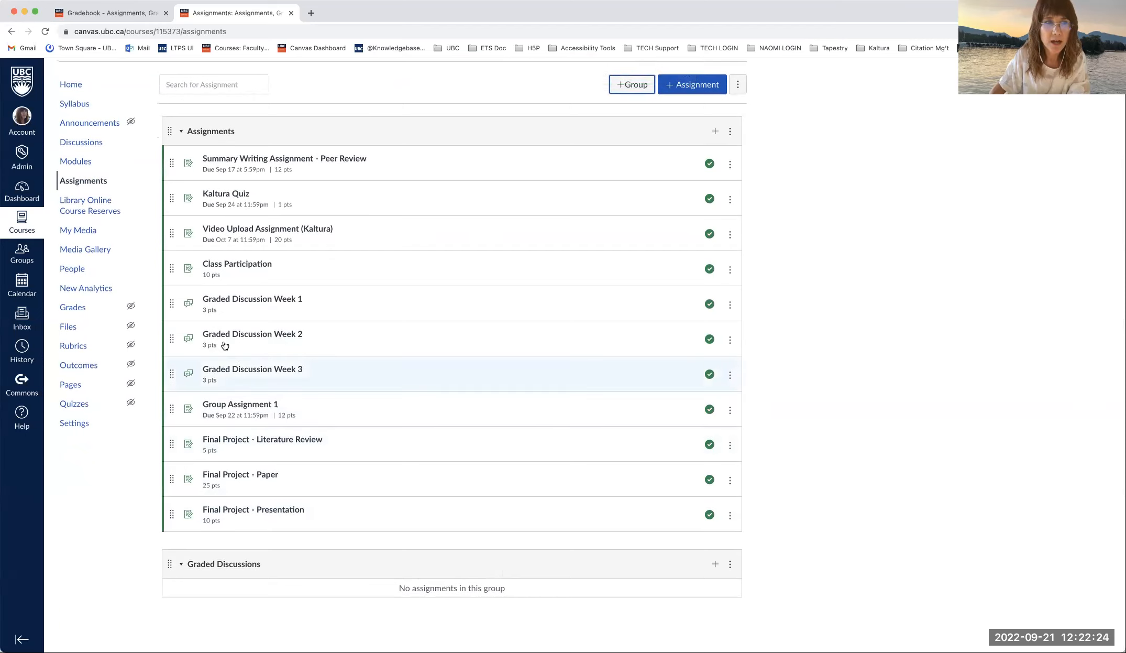
click(715, 565)
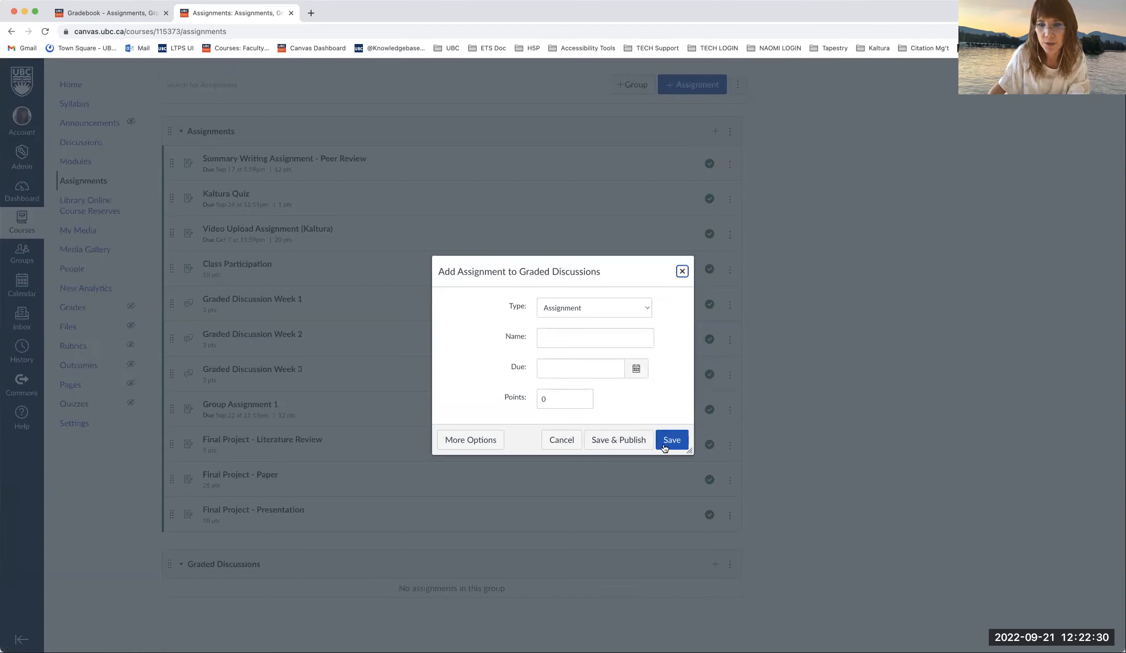
click(682, 272)
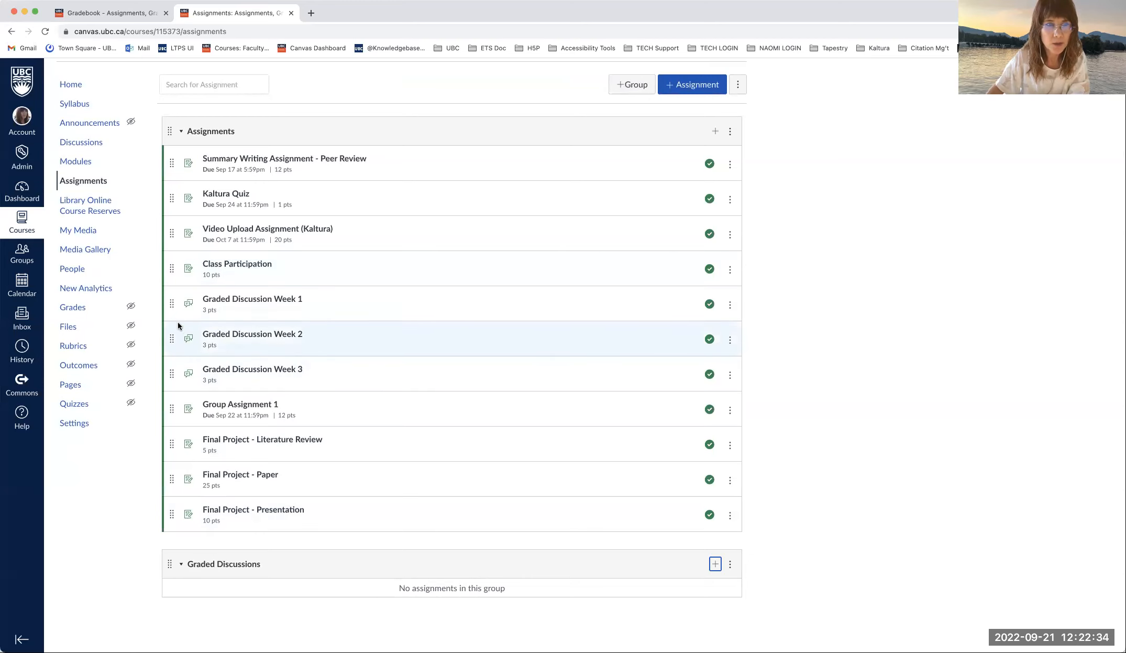
- Drag Graded Discussion Weeks 1, 2 and 3 from Assignments into Graded Discussions
drag(170, 305, 176, 556)
drag(172, 337, 183, 598)
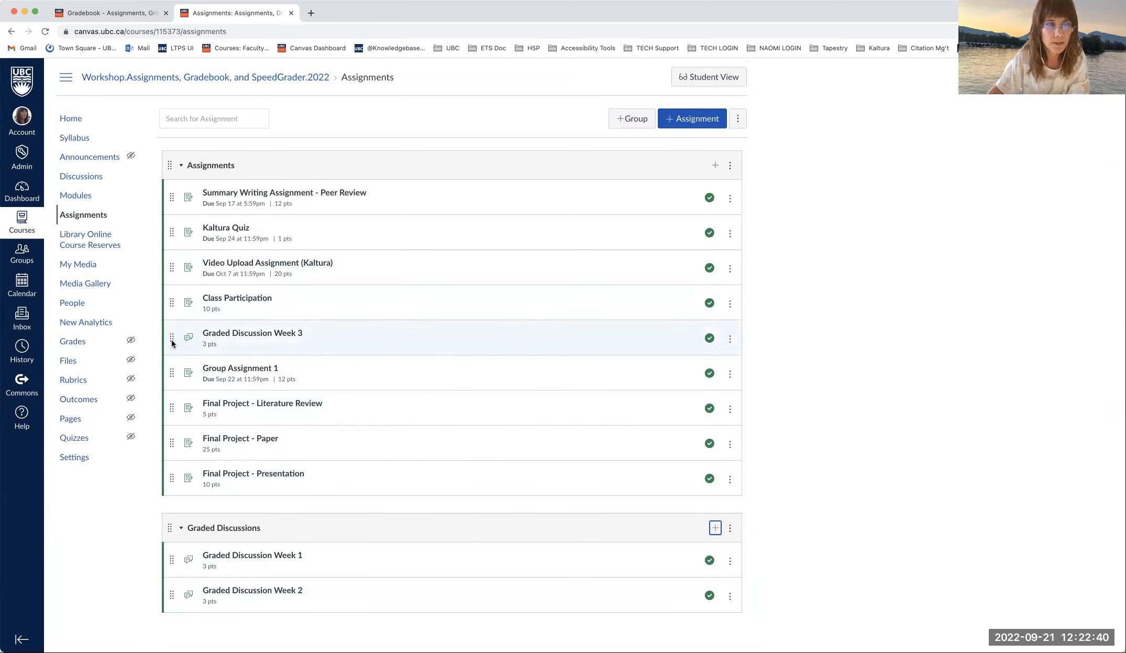
drag(172, 340, 184, 585)
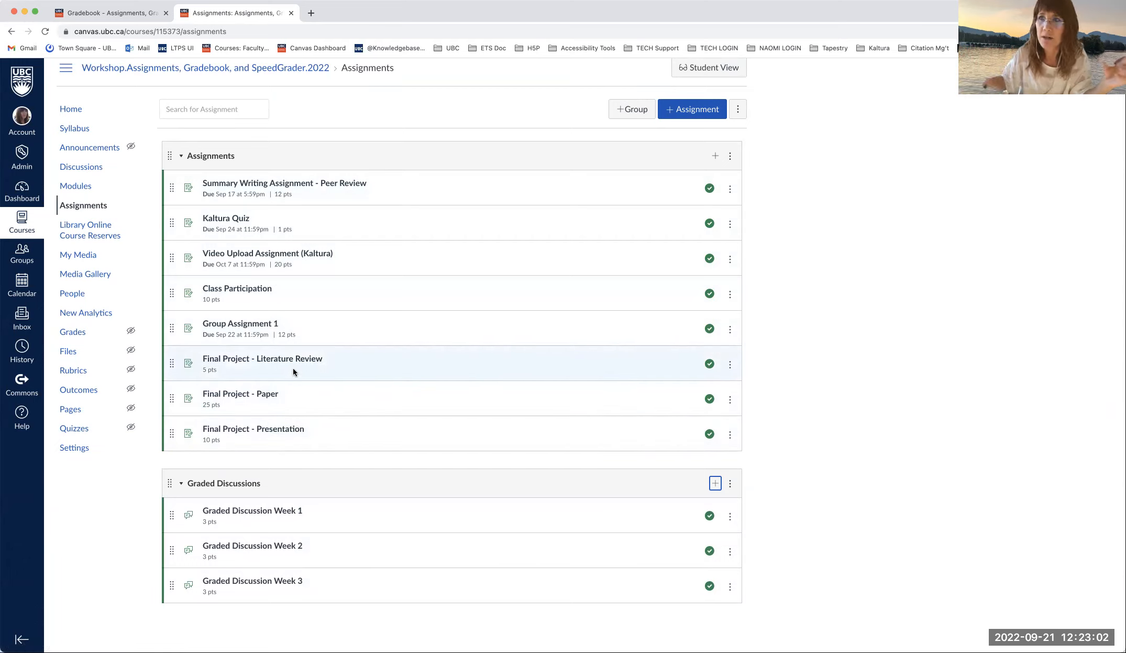
click(629, 110)
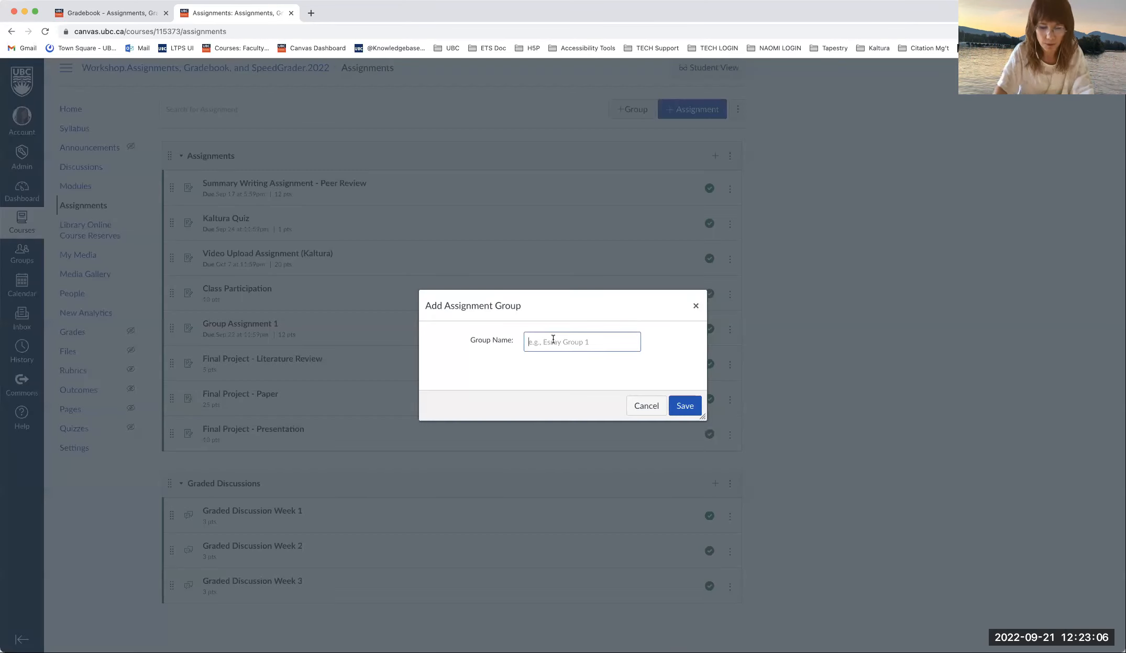
text(Final Project)
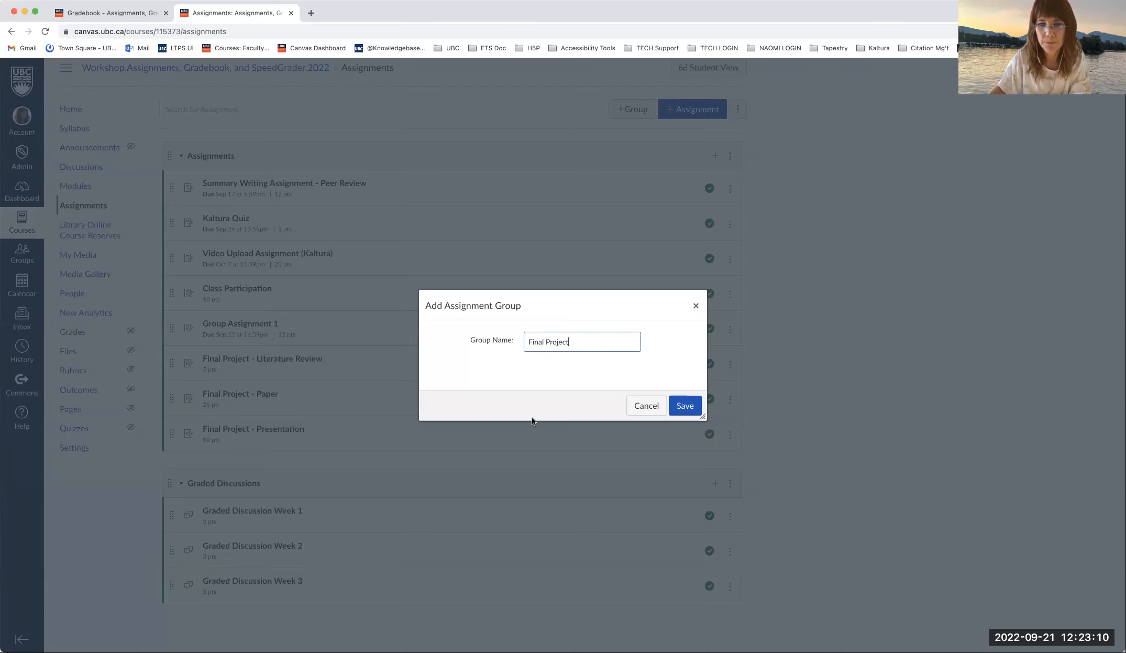
click(682, 404)
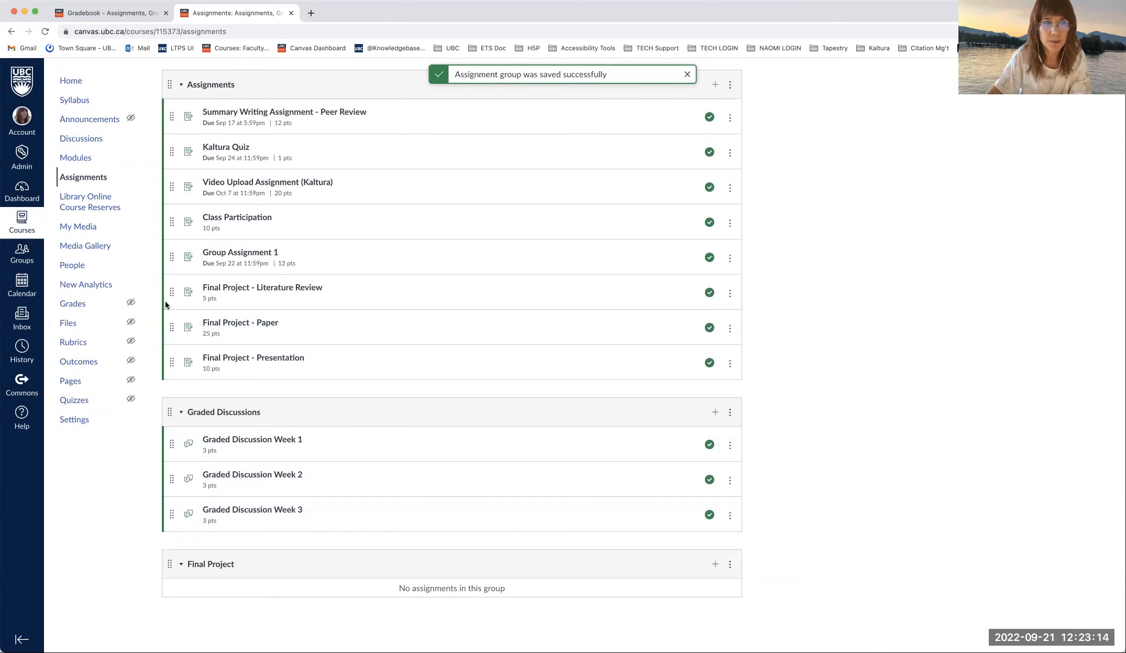
drag(171, 294, 178, 597)
drag(172, 327, 179, 613)
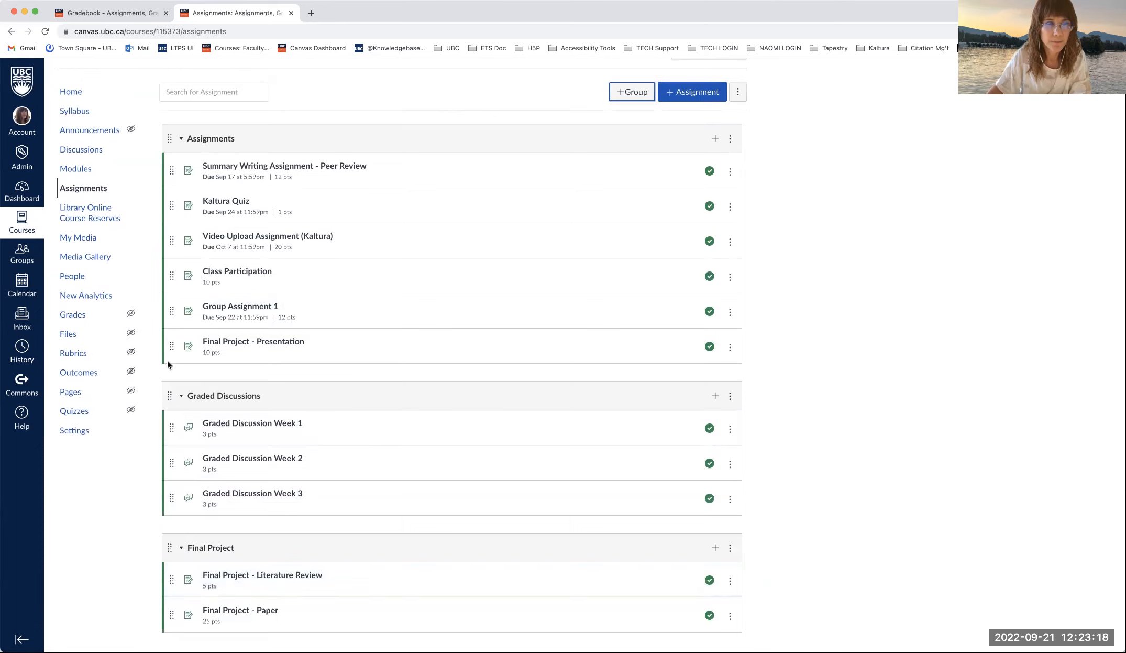
drag(170, 352, 178, 613)
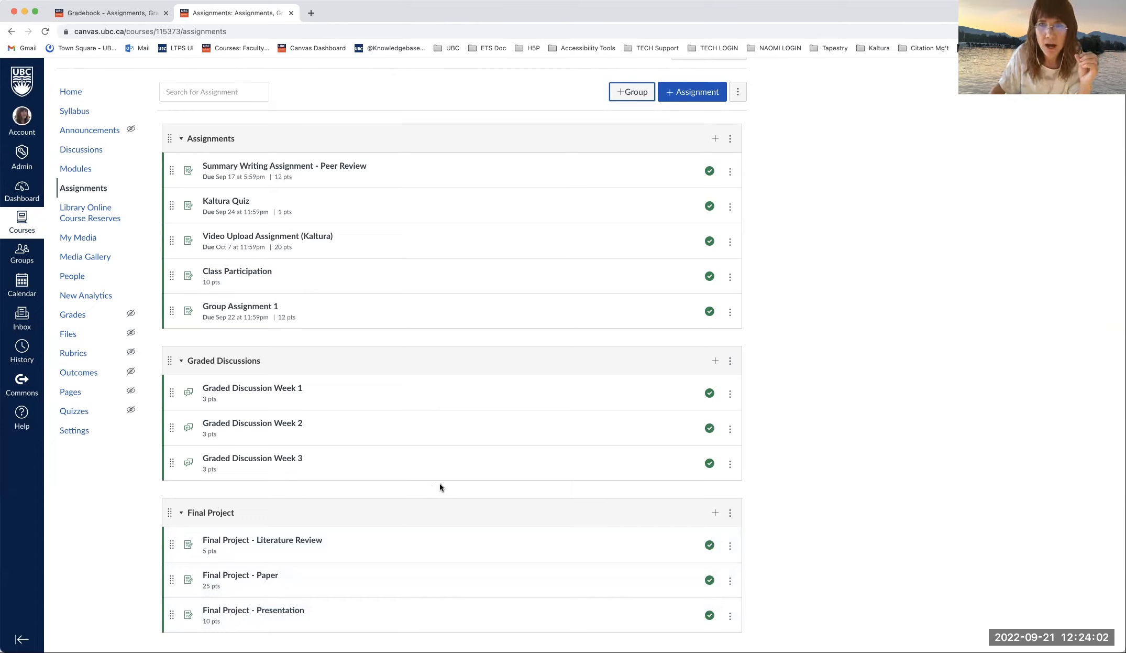
- Turn on weighting the final grade by assignment group
click(739, 91)
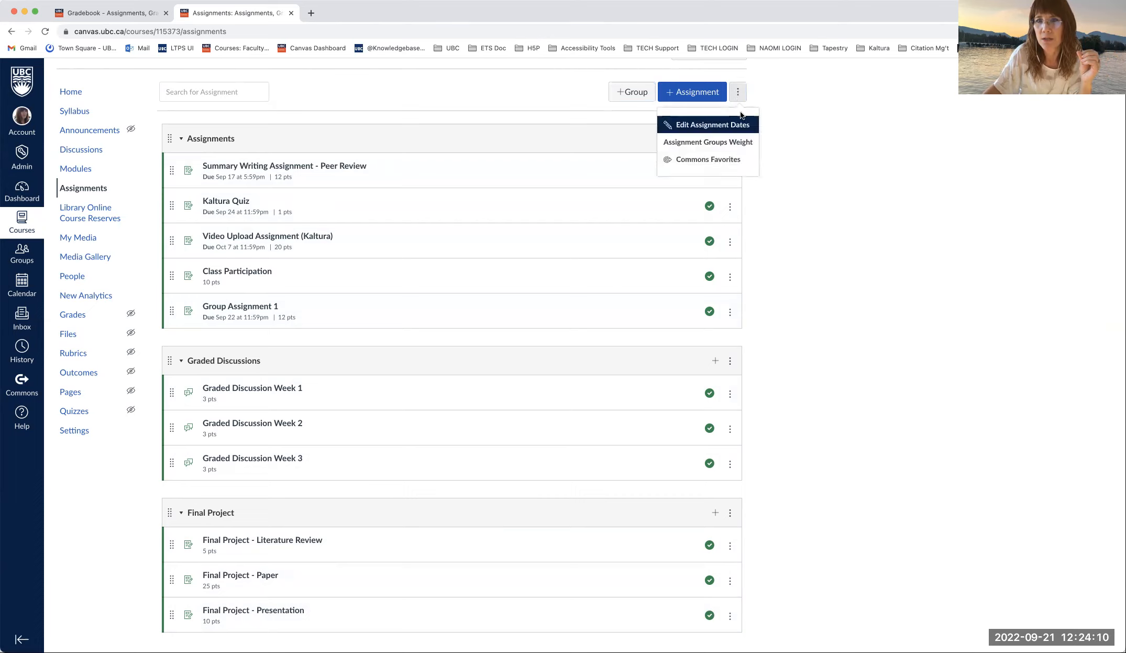
click(750, 144)
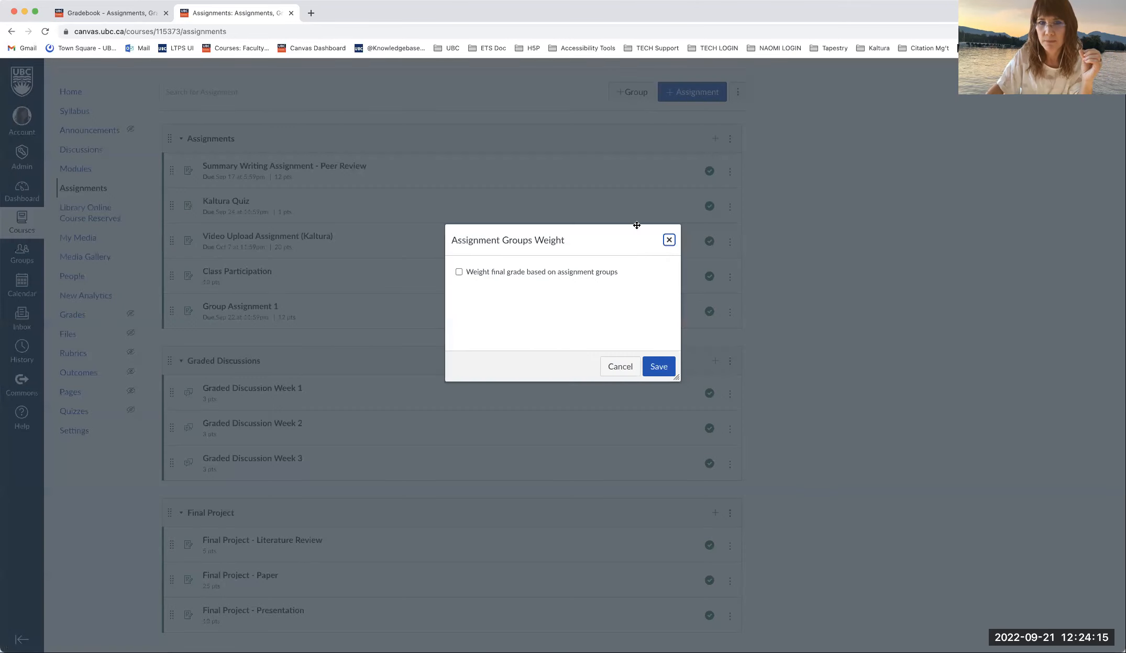
click(460, 273)
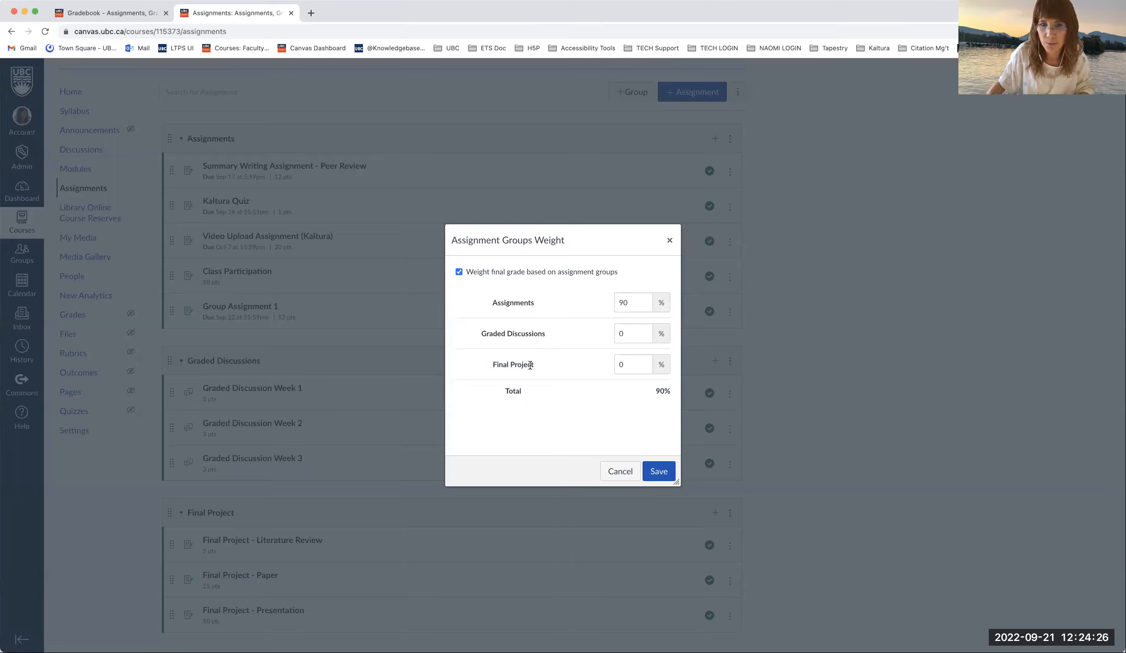
- Set Final Project to 40%, Graded Discussions to 20%, Assignments to 40%, and save
click(619, 365)
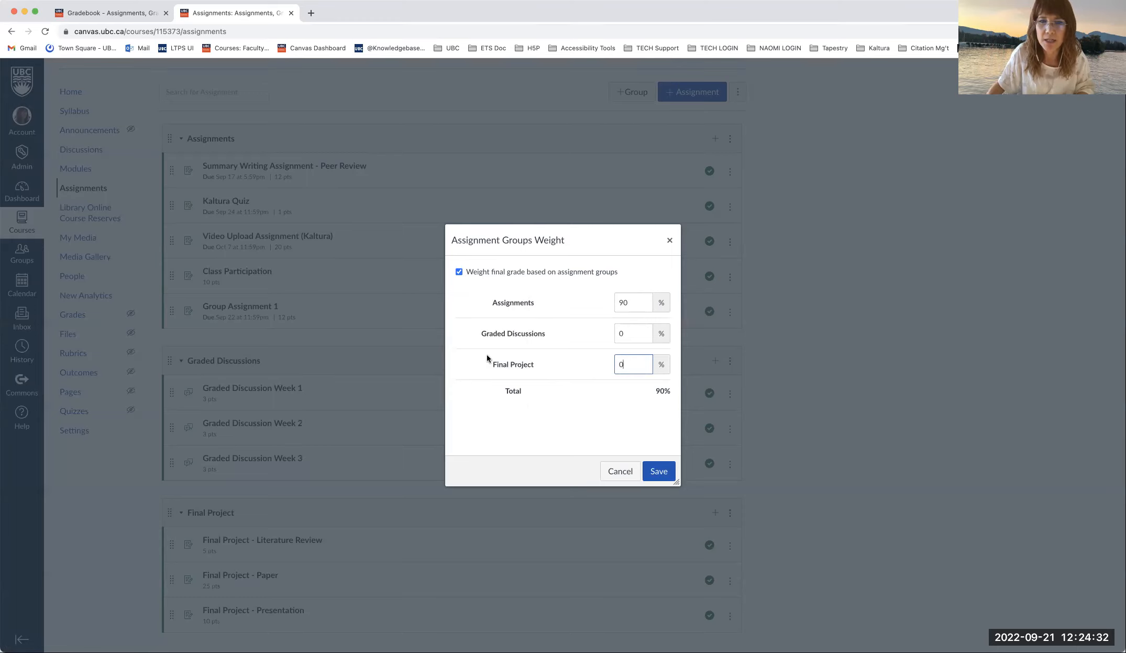
double_click(626, 365)
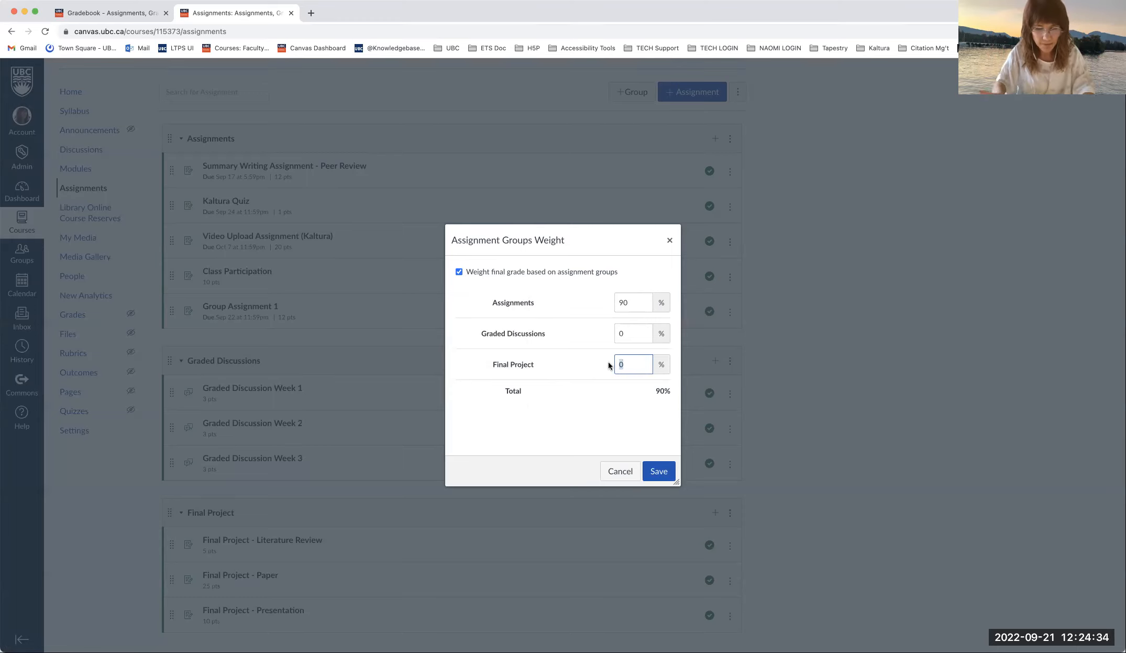
text(40)
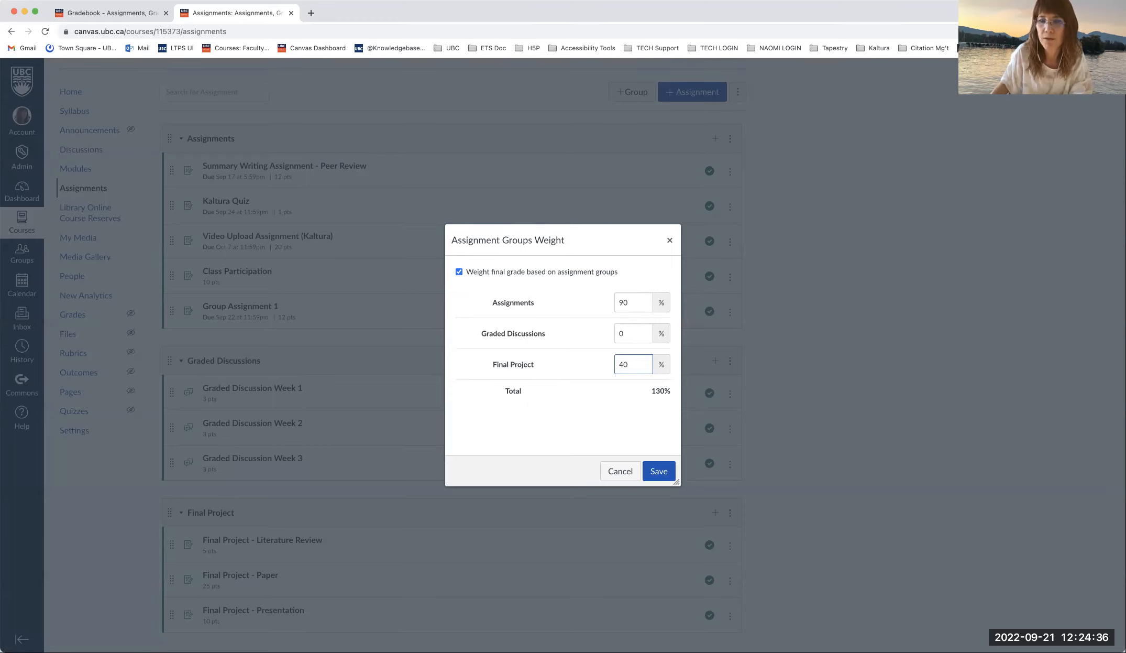
click(639, 333)
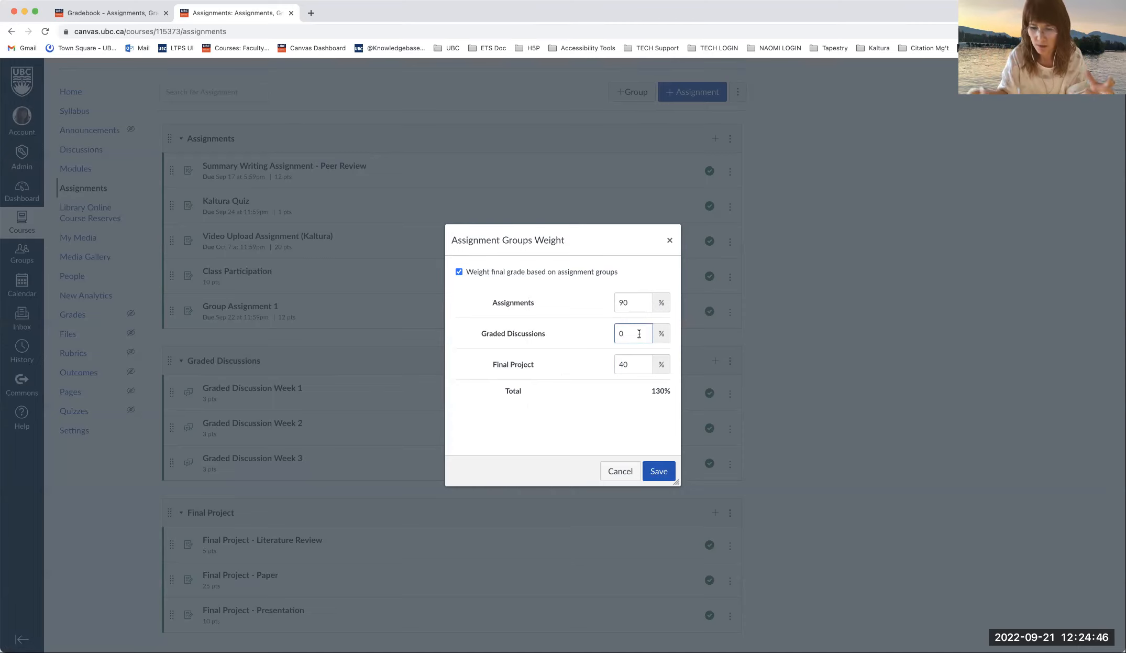
key(BackSpace)
text(20)
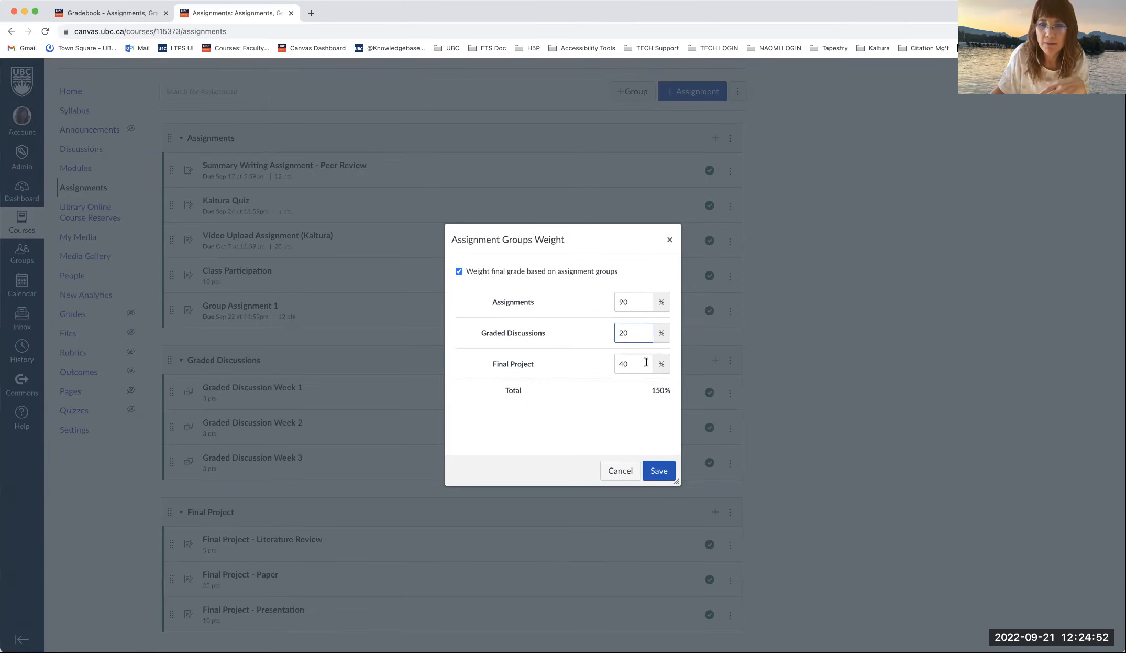
key(shift+Tab)
text(40)
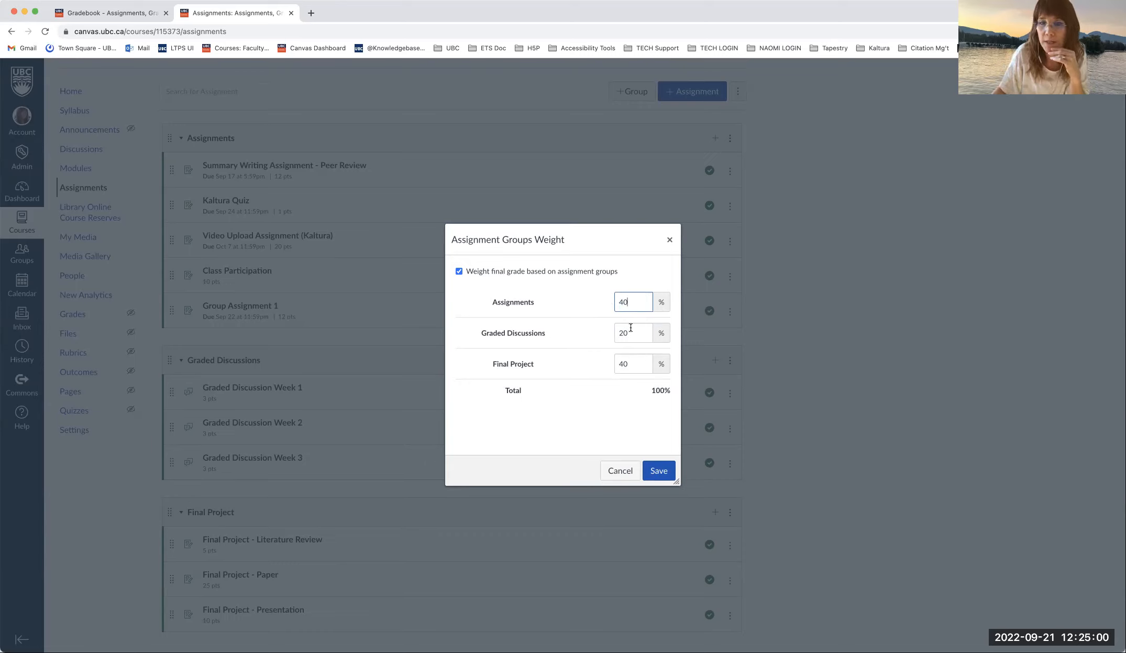
click(657, 470)
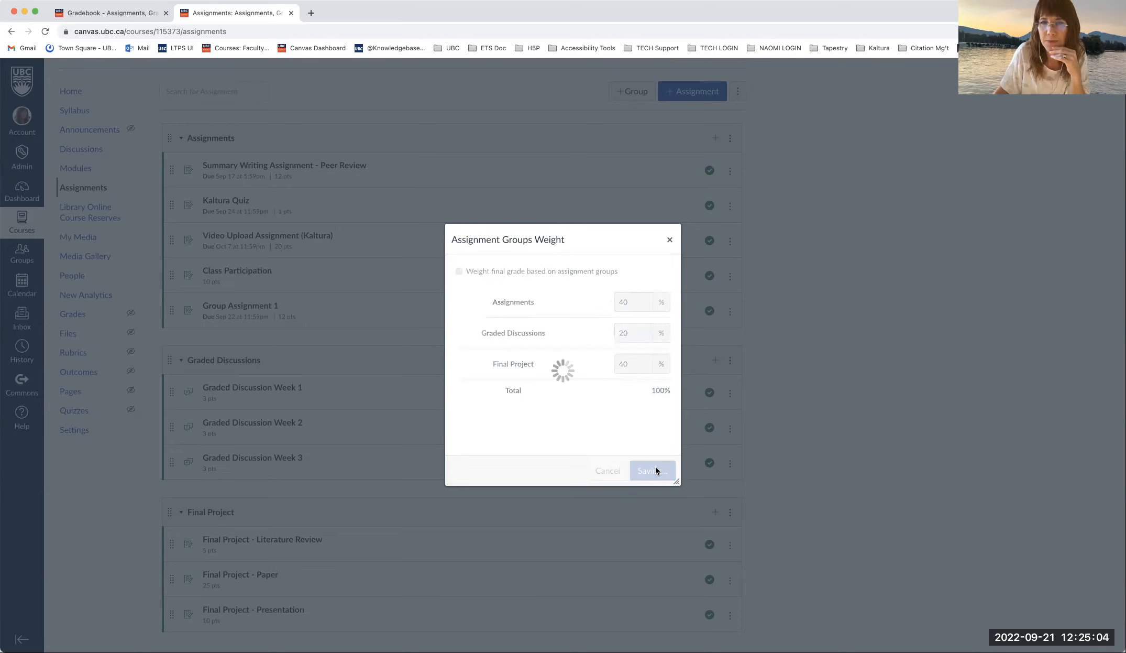
scroll(822, 419, down, 1)
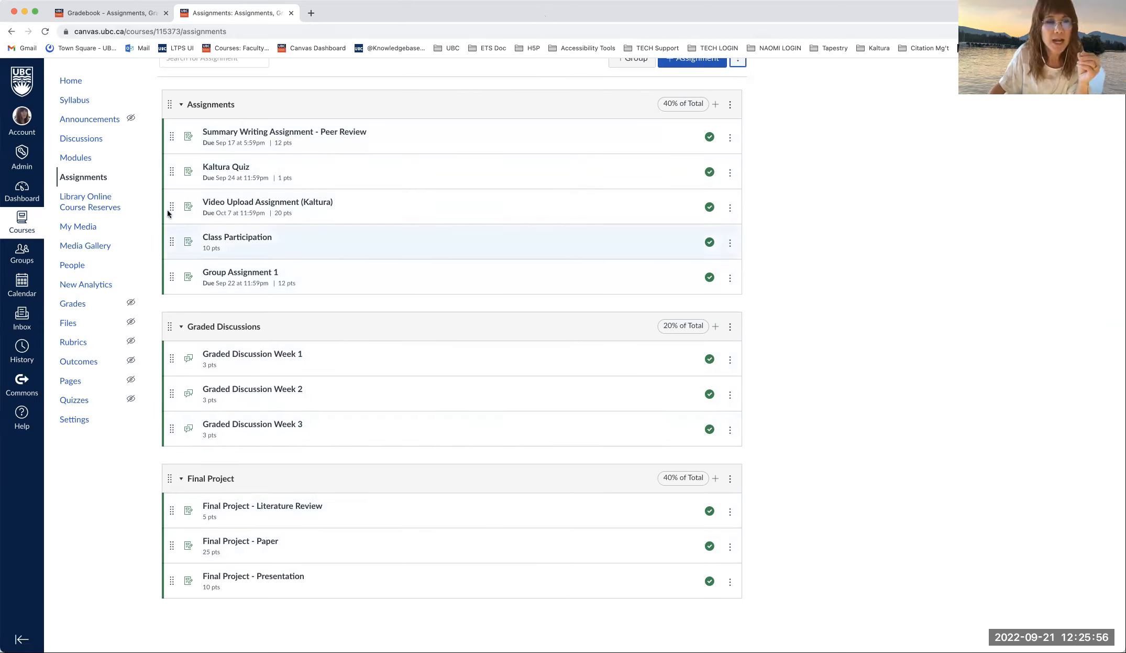
click(109, 14)
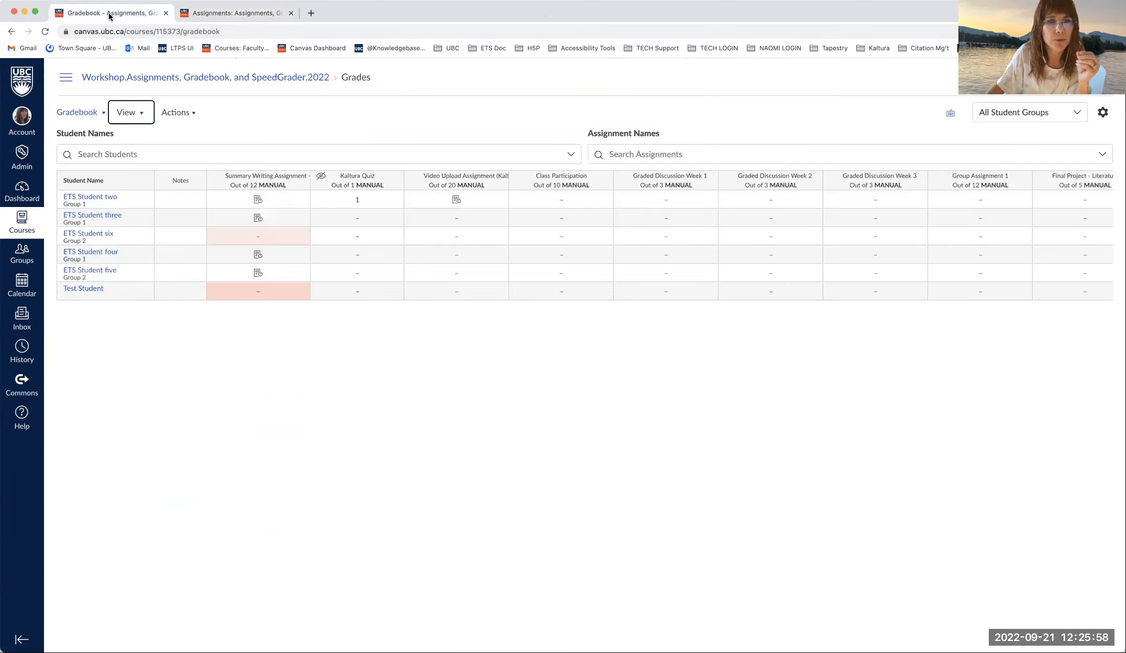
click(45, 32)
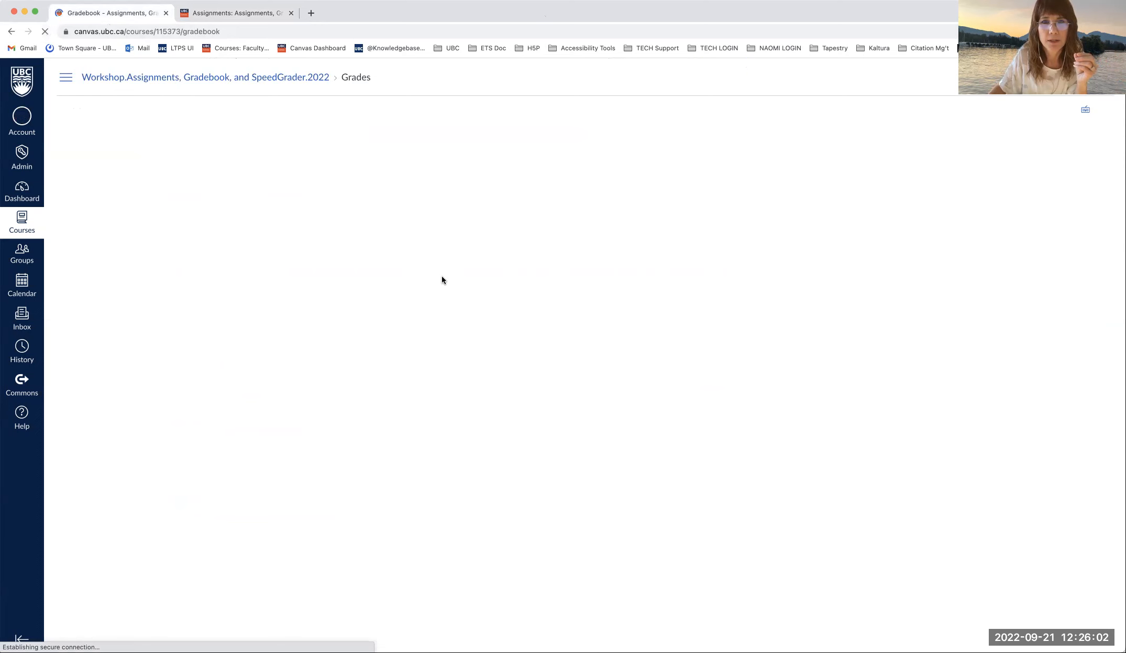
scroll(483, 253, right, 10)
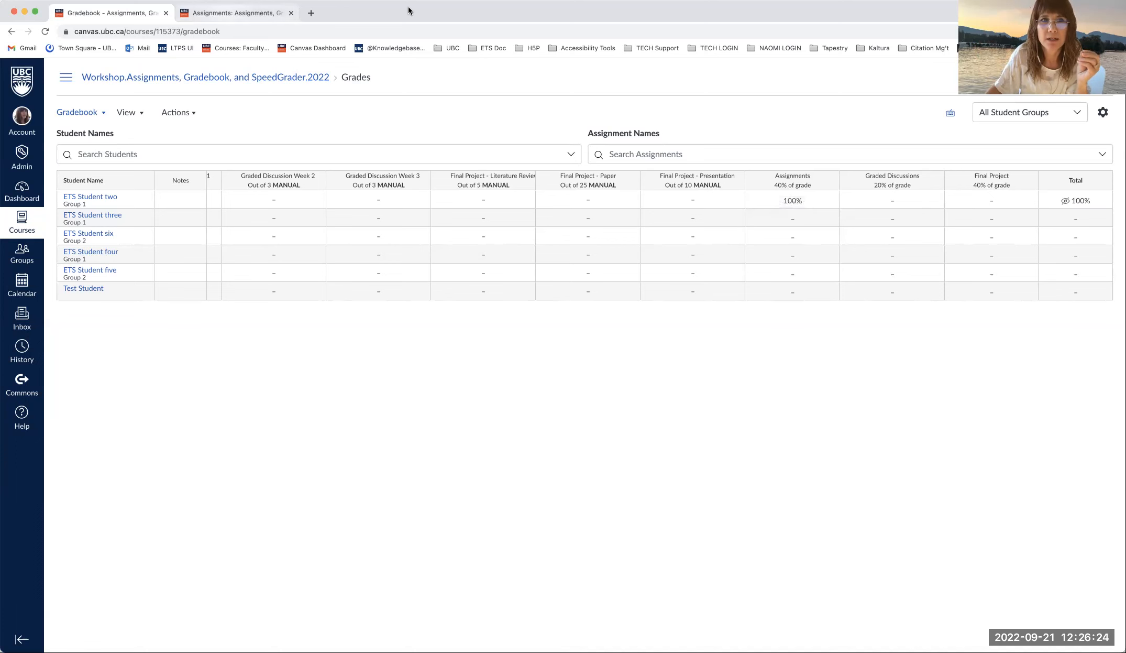
key(ctrl+Tab)
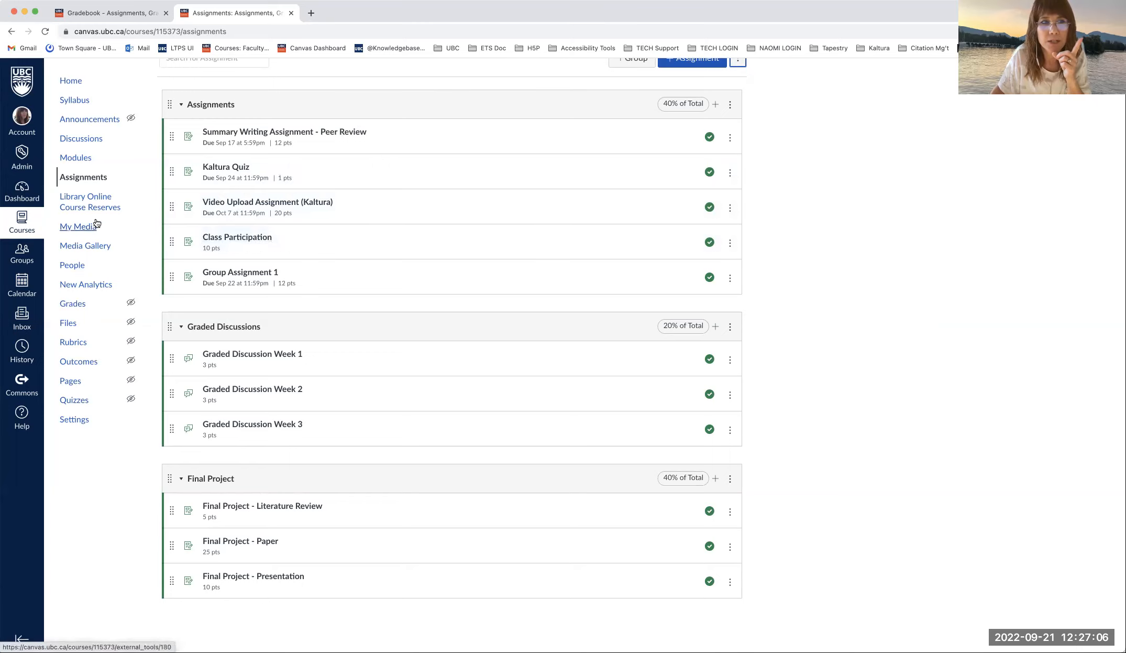
- Filter the gradebook to Class Participation, select a grade cell, then return to Assignments
click(111, 14)
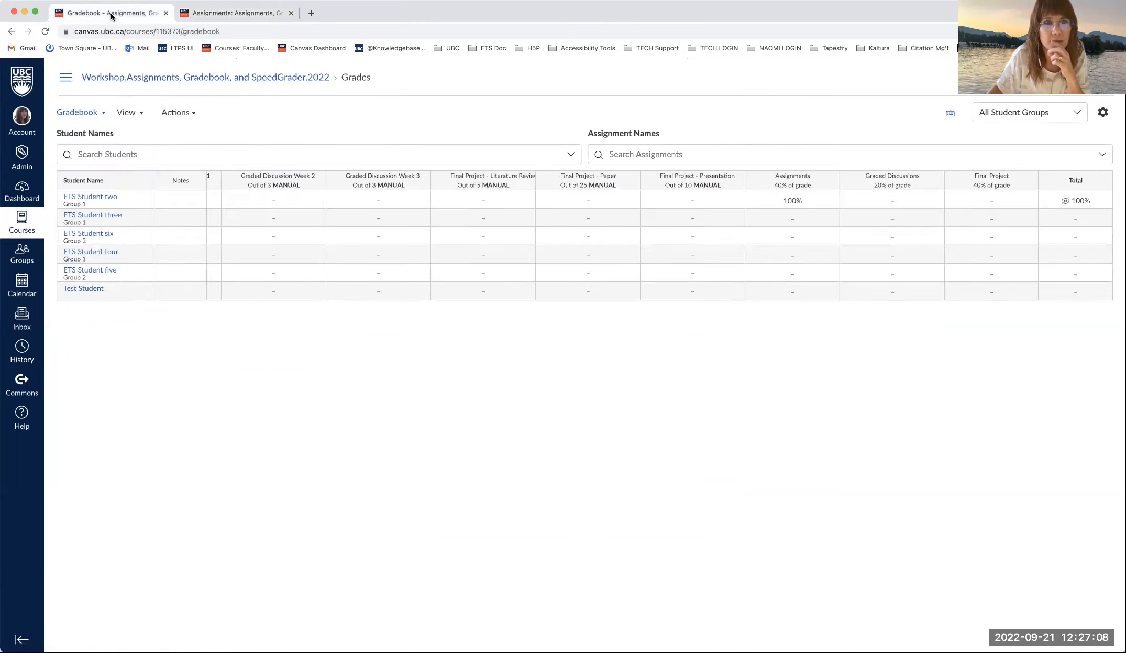
click(638, 153)
text(cla)
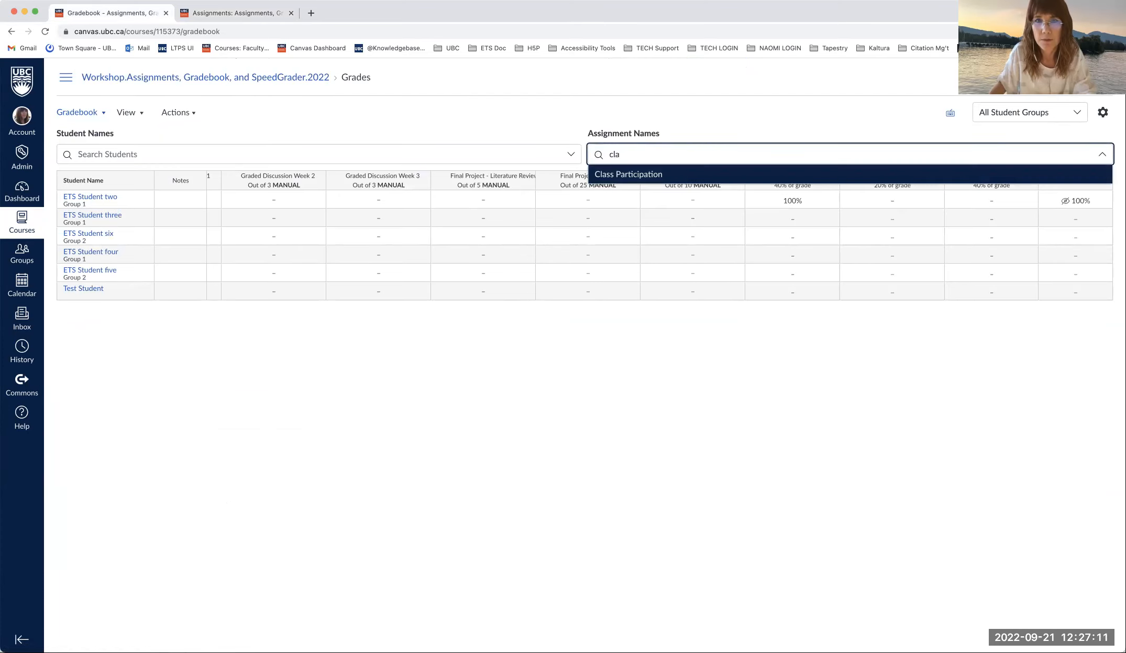
click(647, 177)
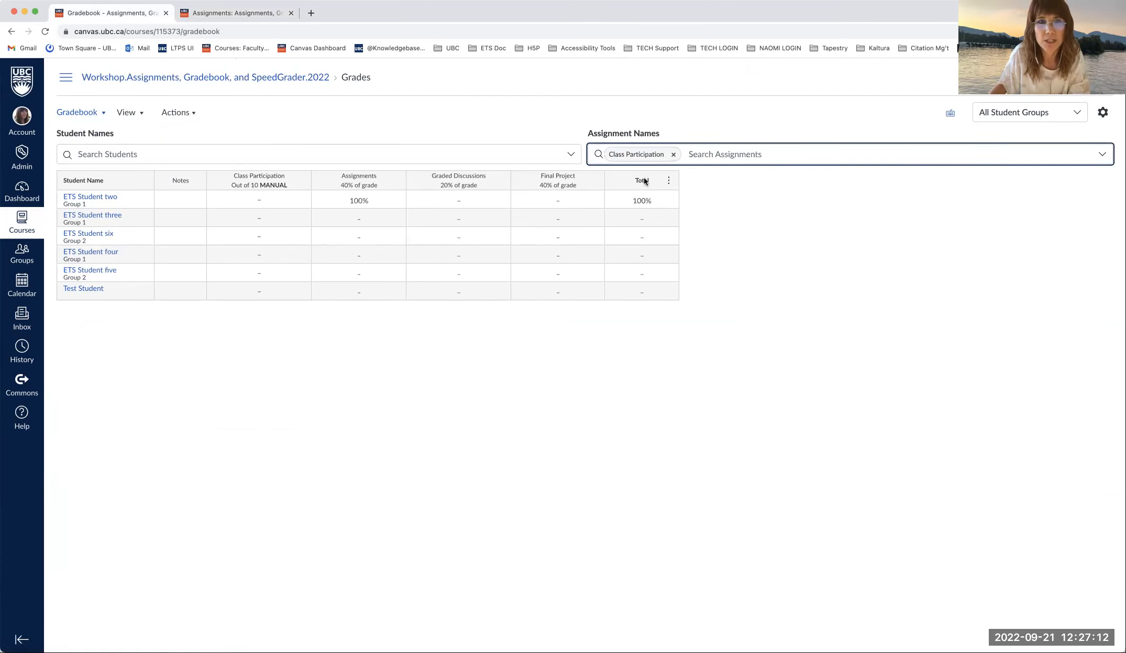
click(265, 200)
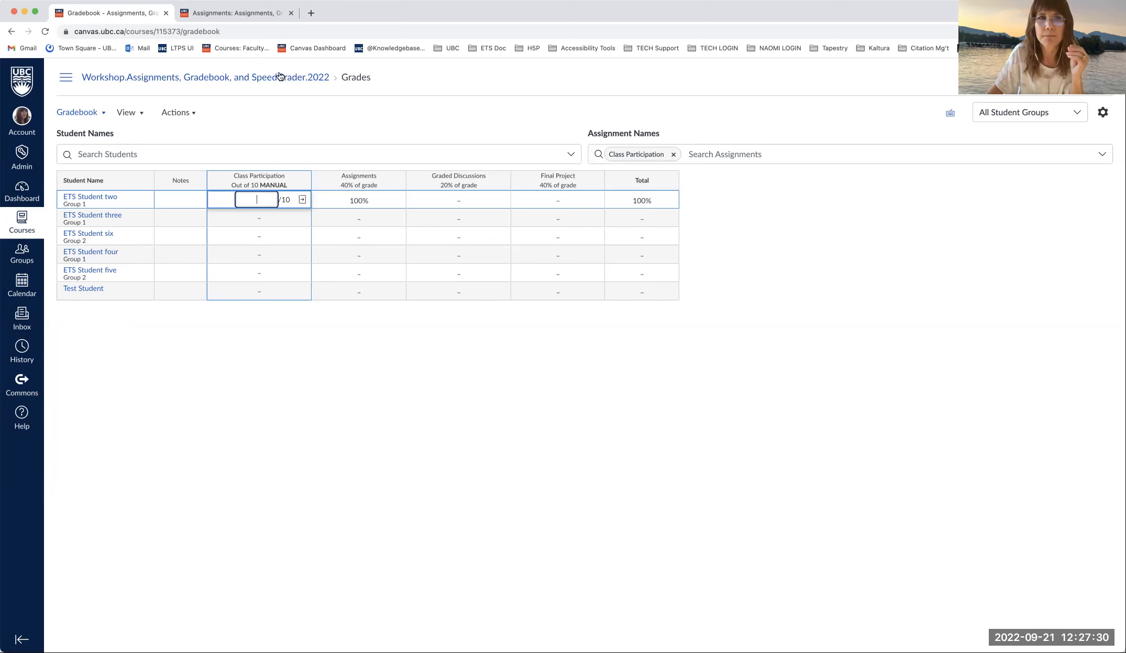
click(256, 13)
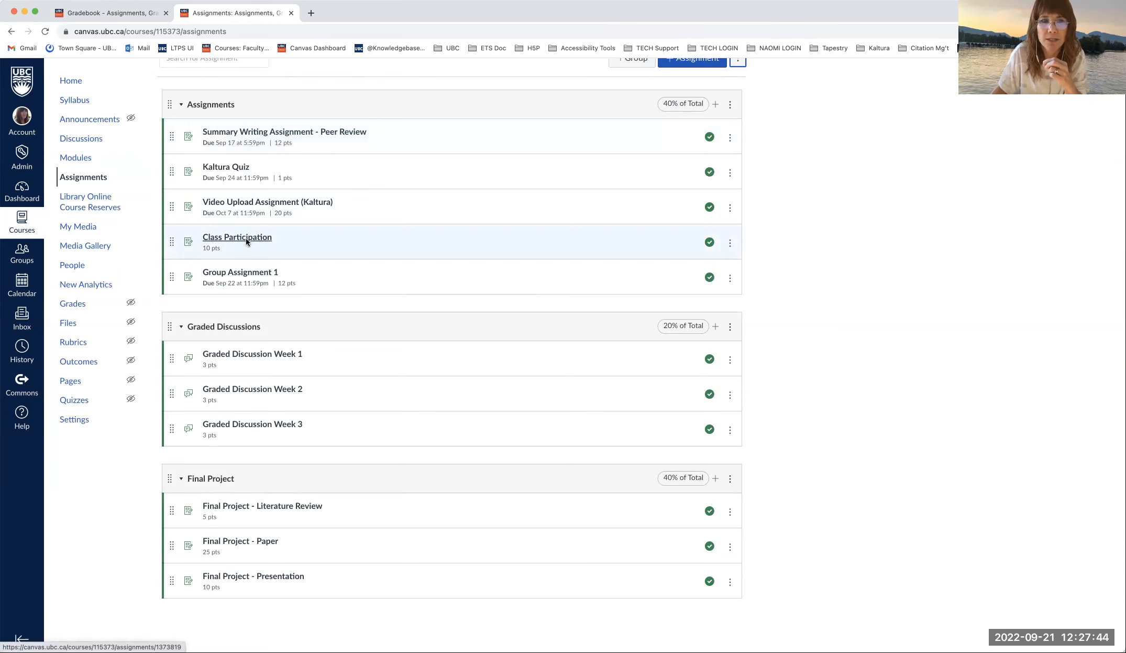
- Open Class Participation, duplicate its tab, and return this tab to the Assignments list
click(286, 131)
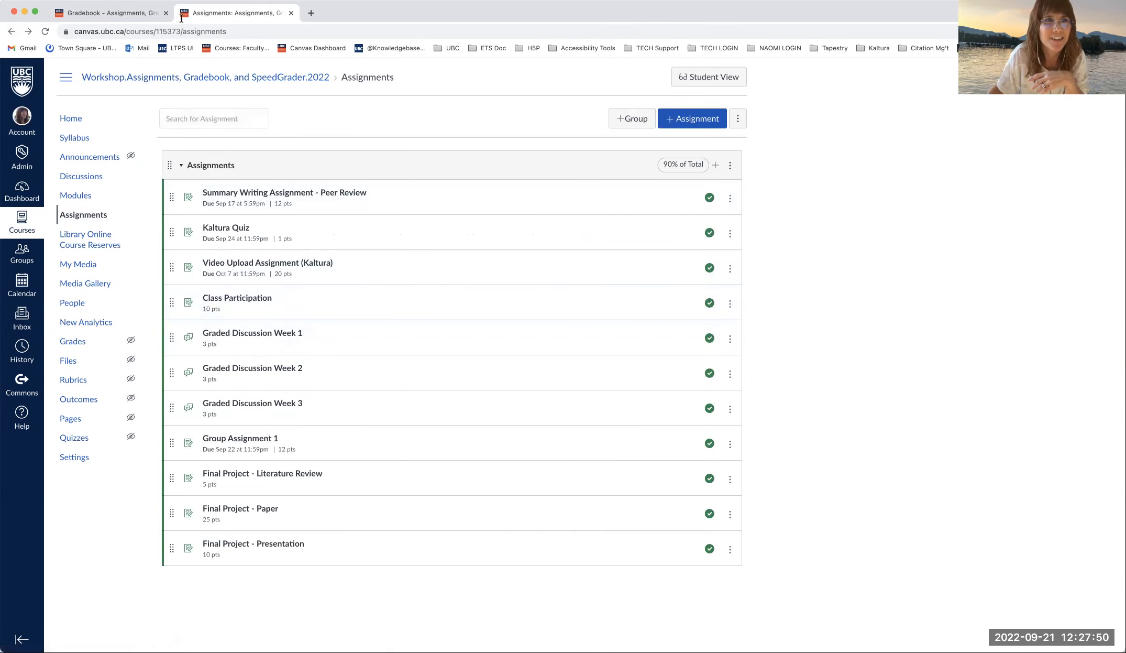
click(45, 32)
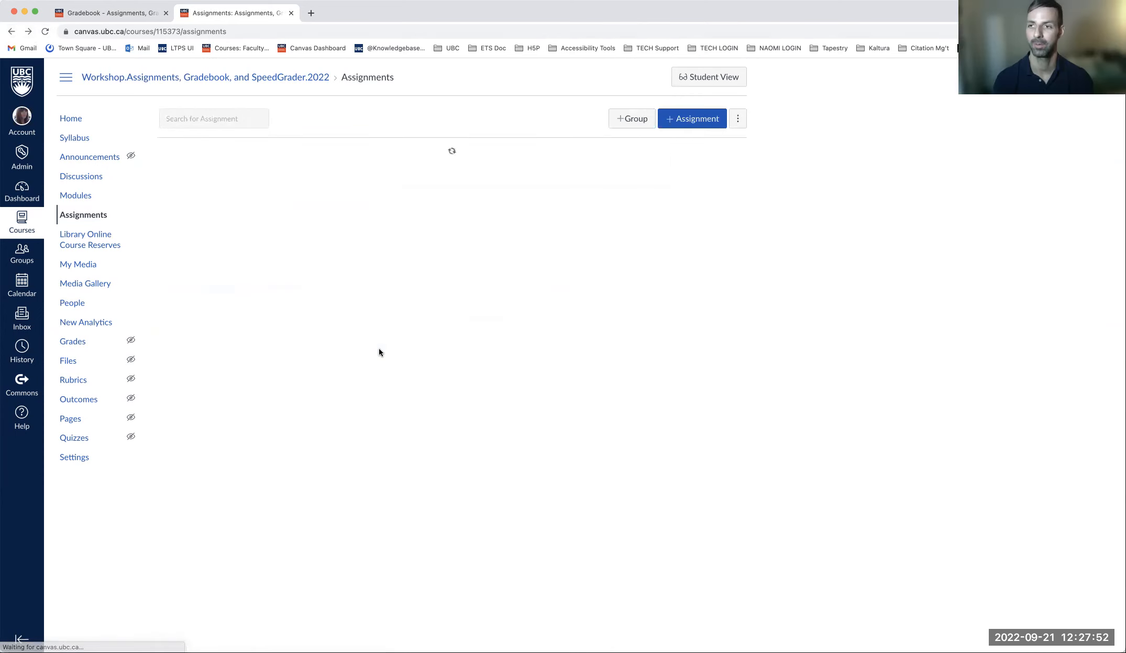
click(246, 300)
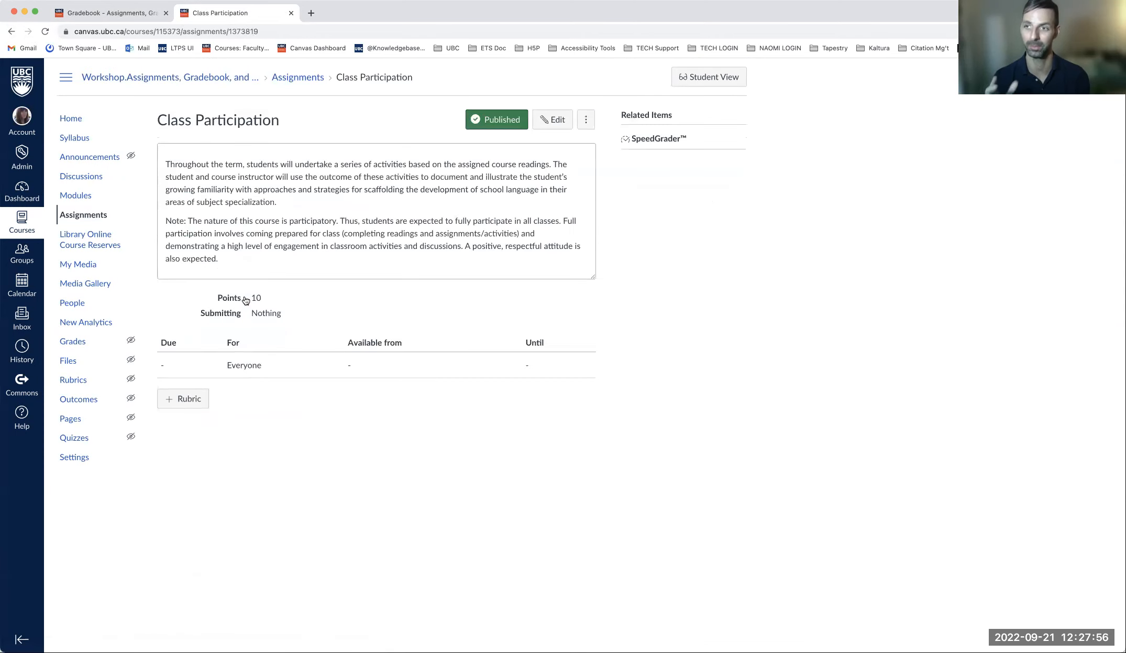
right_click(246, 16)
click(282, 84)
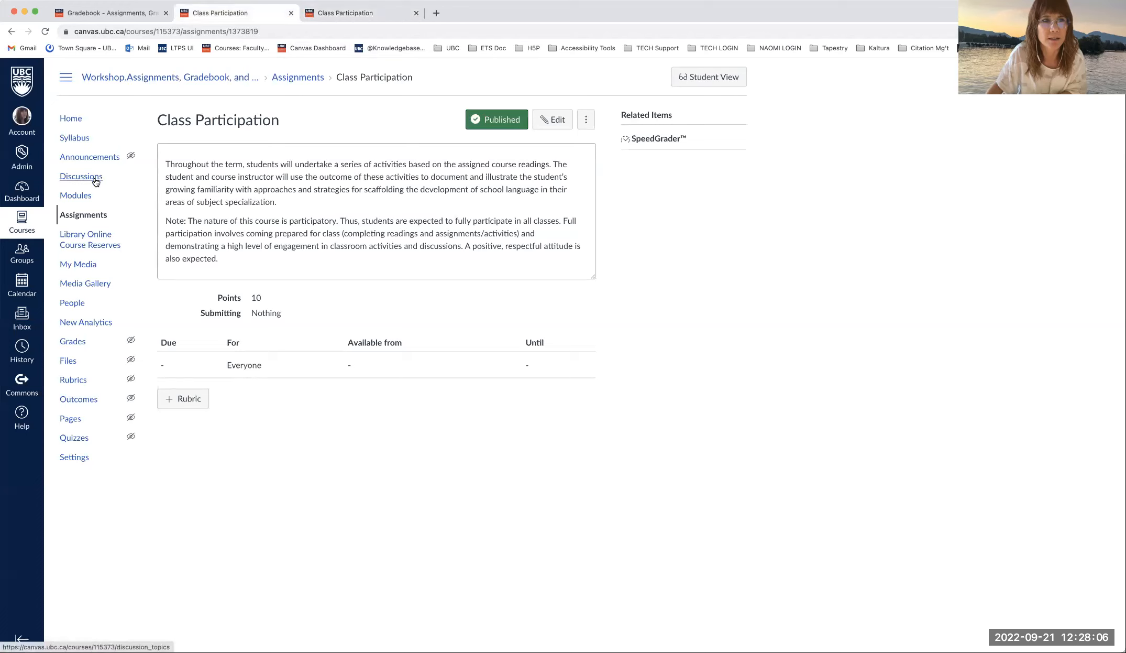
click(91, 217)
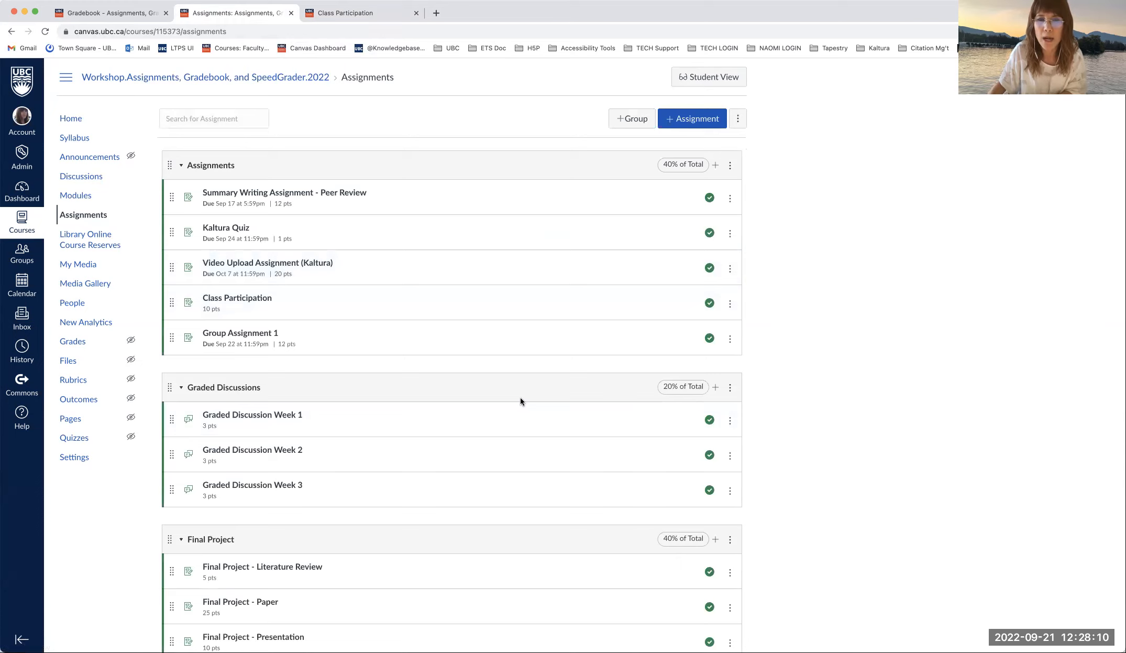
scroll(520, 397, down, 2)
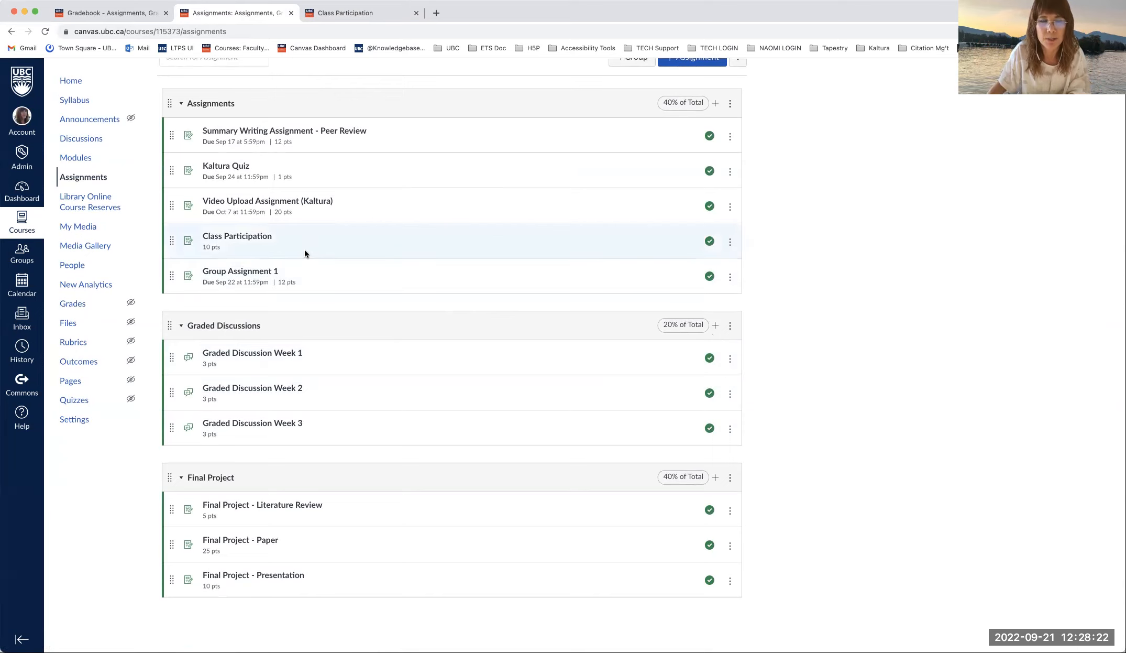
scroll(526, 197, up, 3)
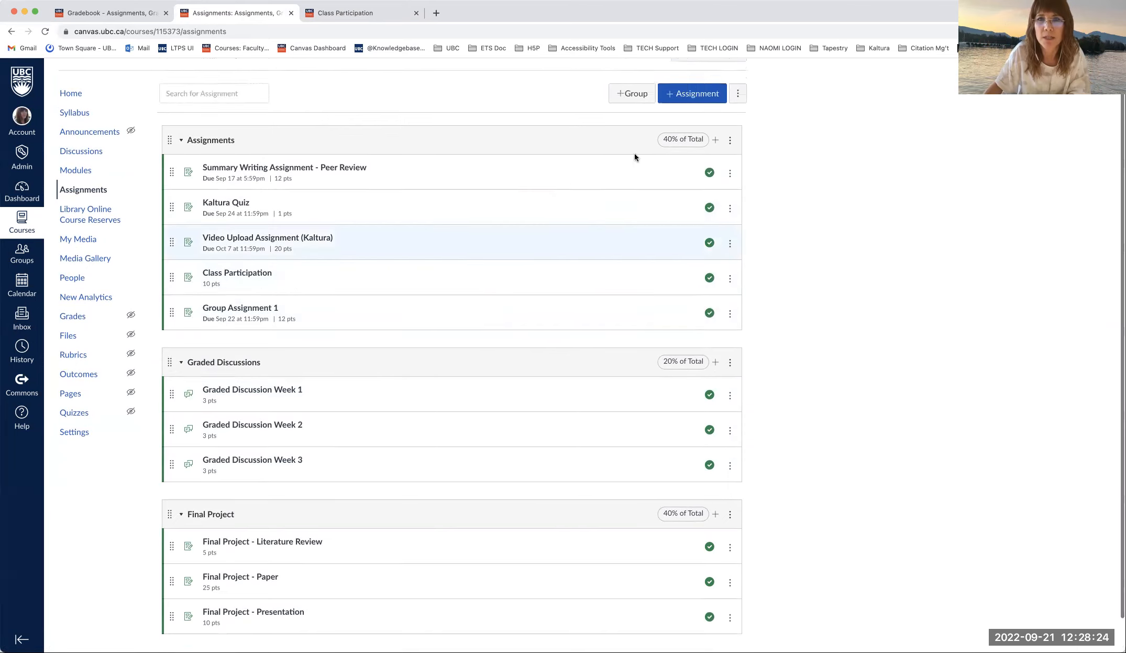
click(738, 120)
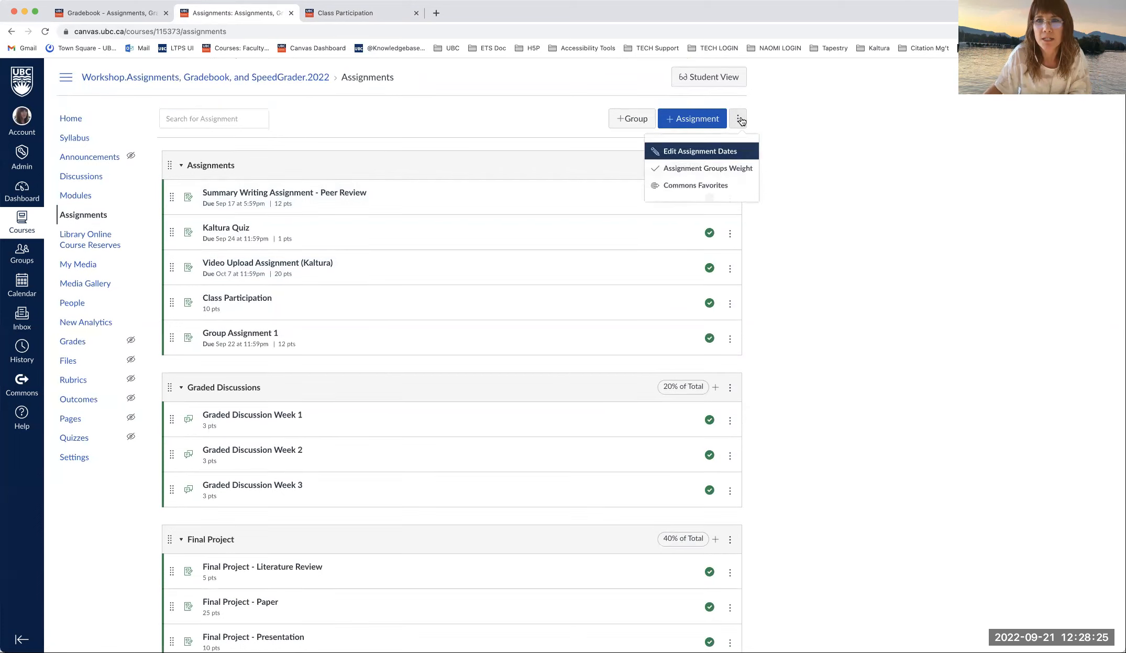
click(732, 168)
click(621, 470)
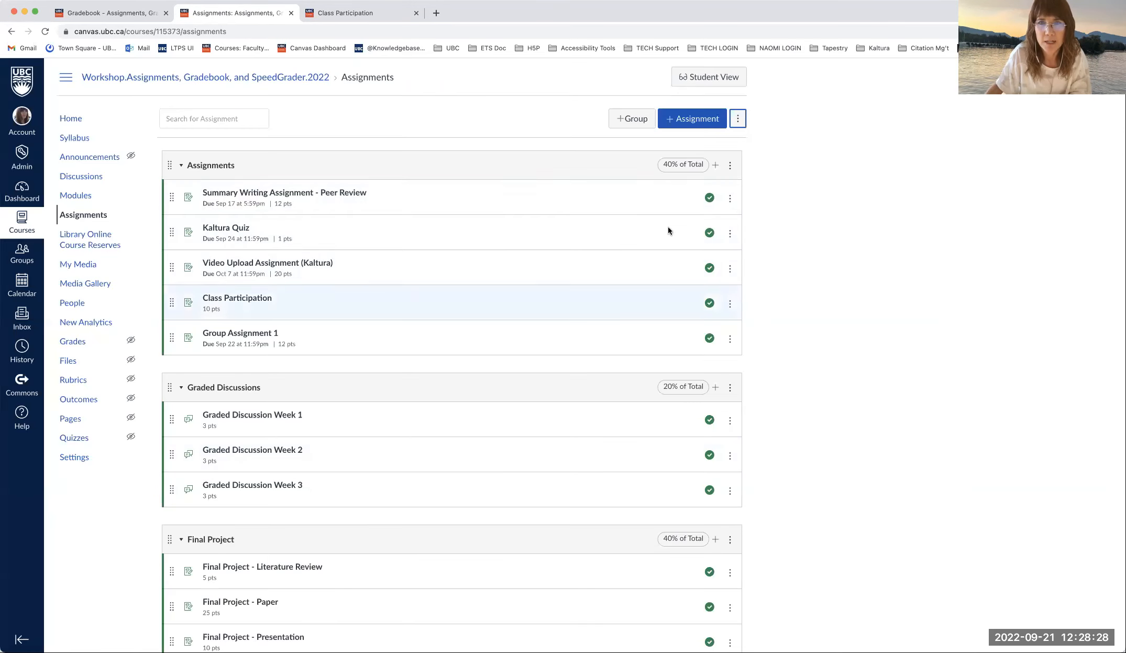
- Create a 'Class Participation' assignment group worth 10% of the total grade
click(629, 119)
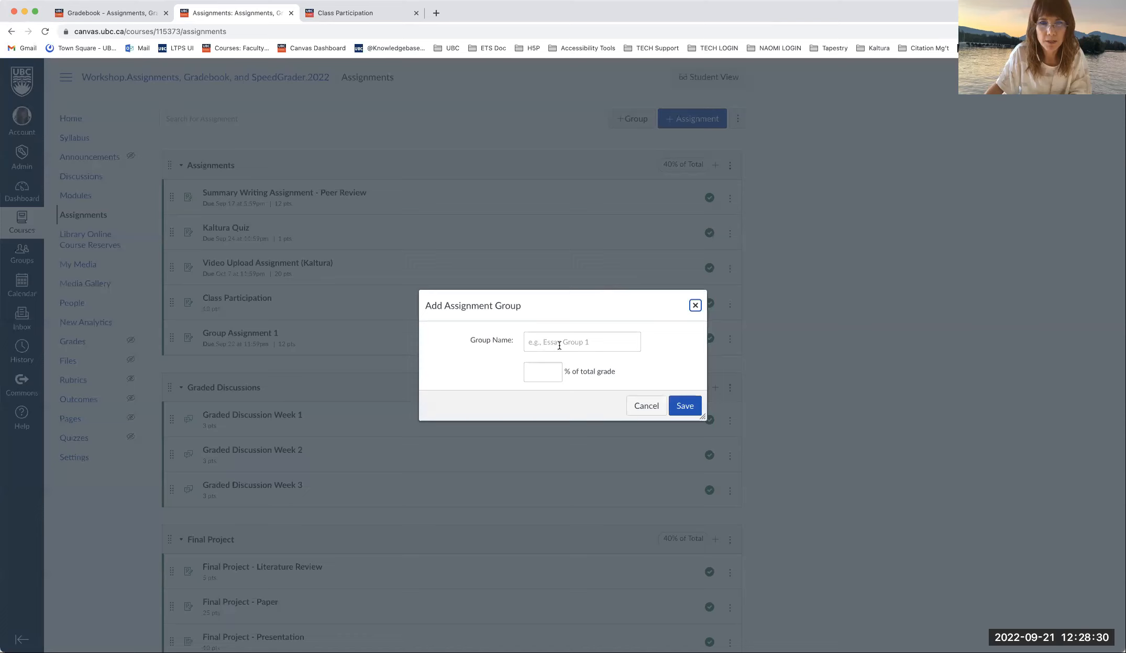
text(Class P)
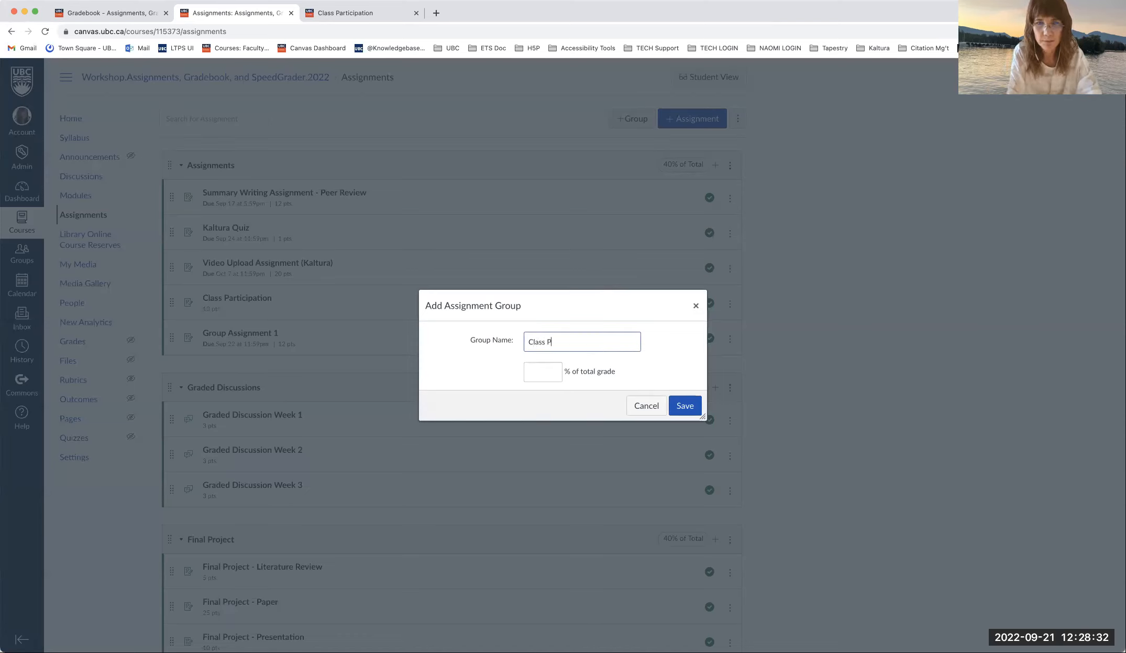
text(articipation)
click(541, 372)
text(10)
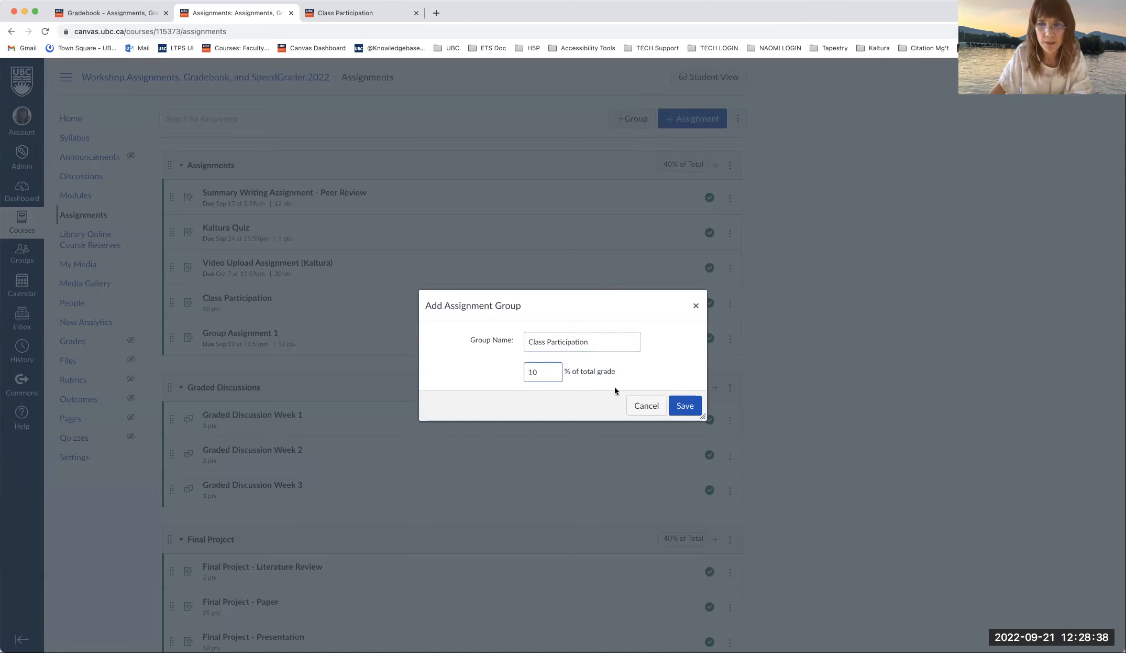
click(686, 404)
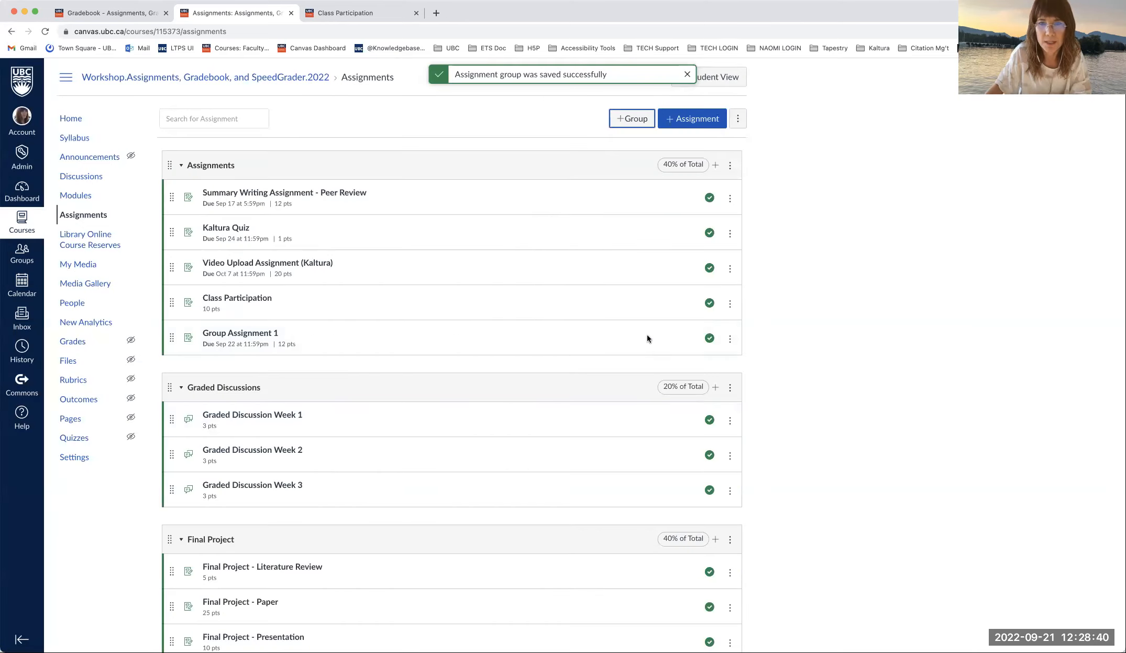
- Scroll through the groups and briefly open the Graded Discussions group options
scroll(647, 334, down, 2)
scroll(647, 334, down, 2)
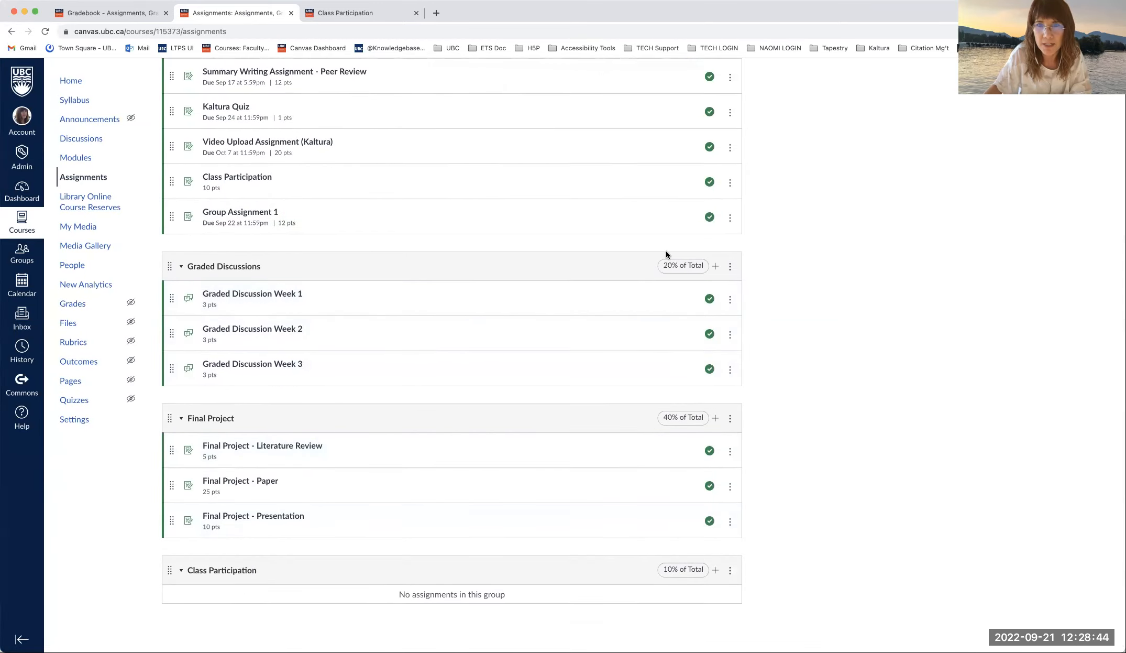
scroll(666, 251, up, 3)
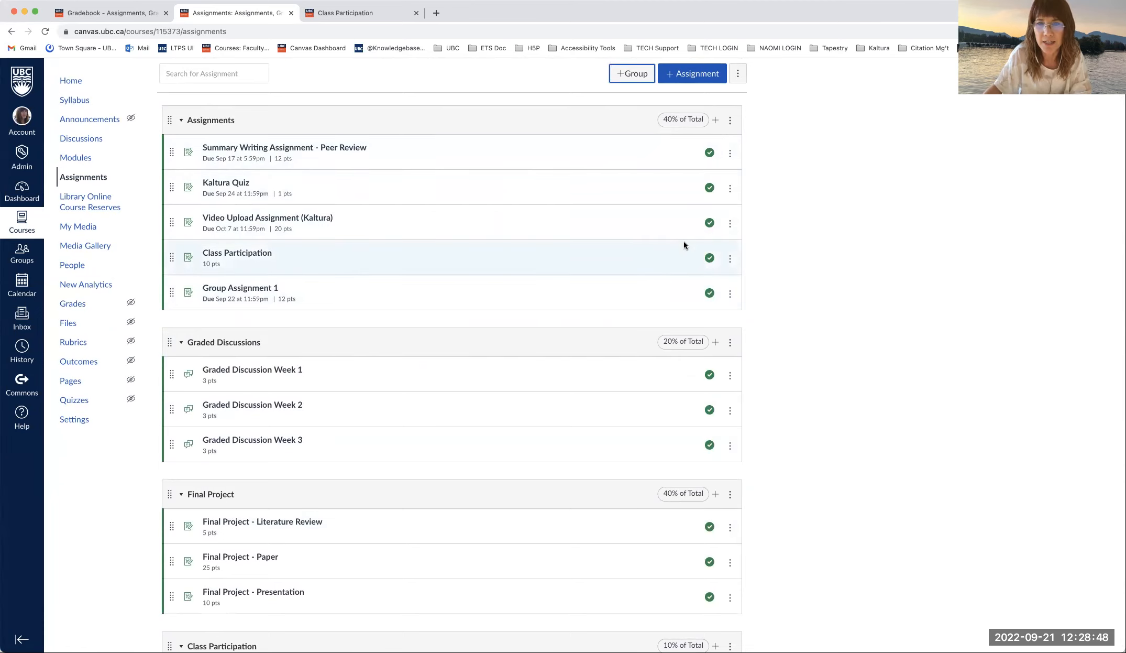
scroll(684, 242, down, 2)
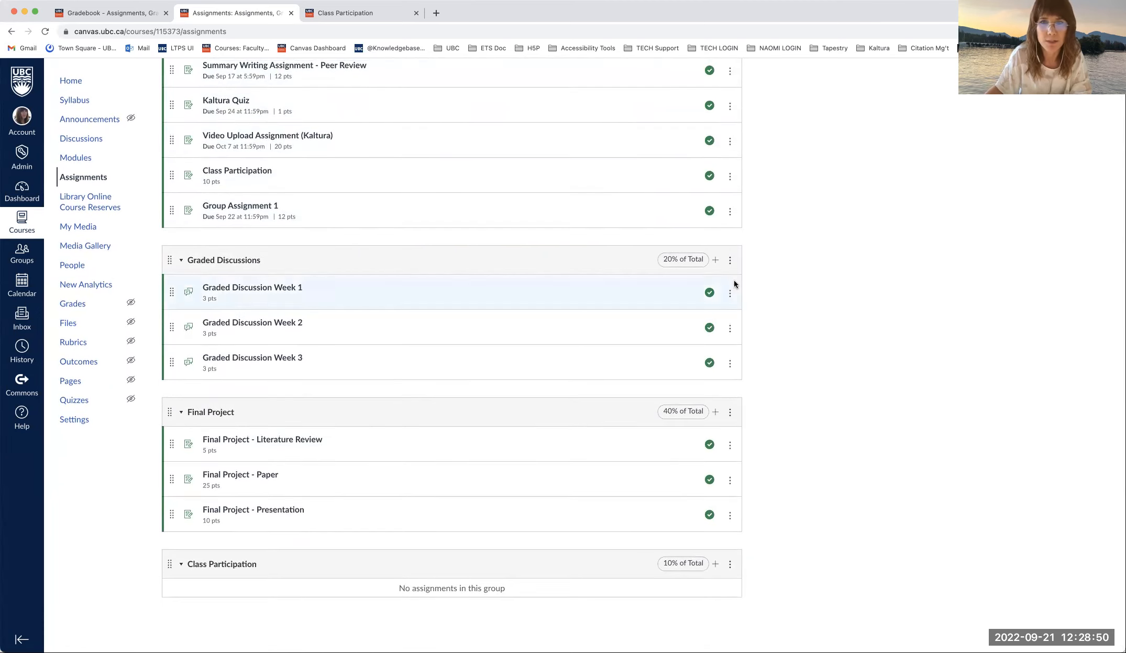
click(730, 264)
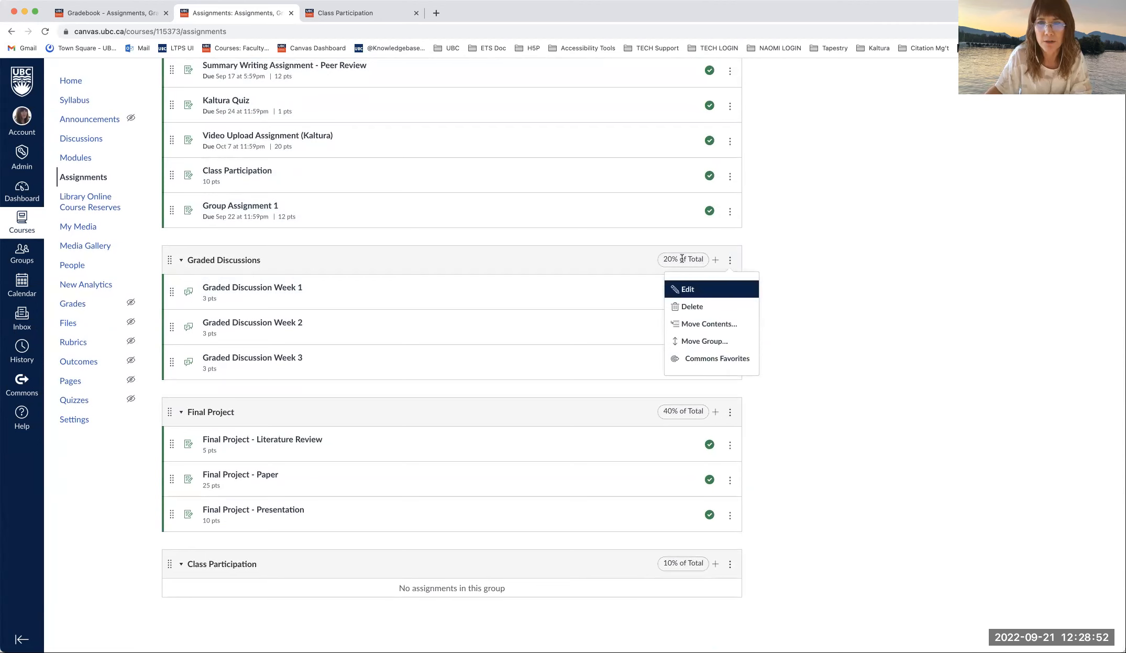
click(711, 243)
scroll(711, 246, up, 1)
scroll(711, 243, up, 3)
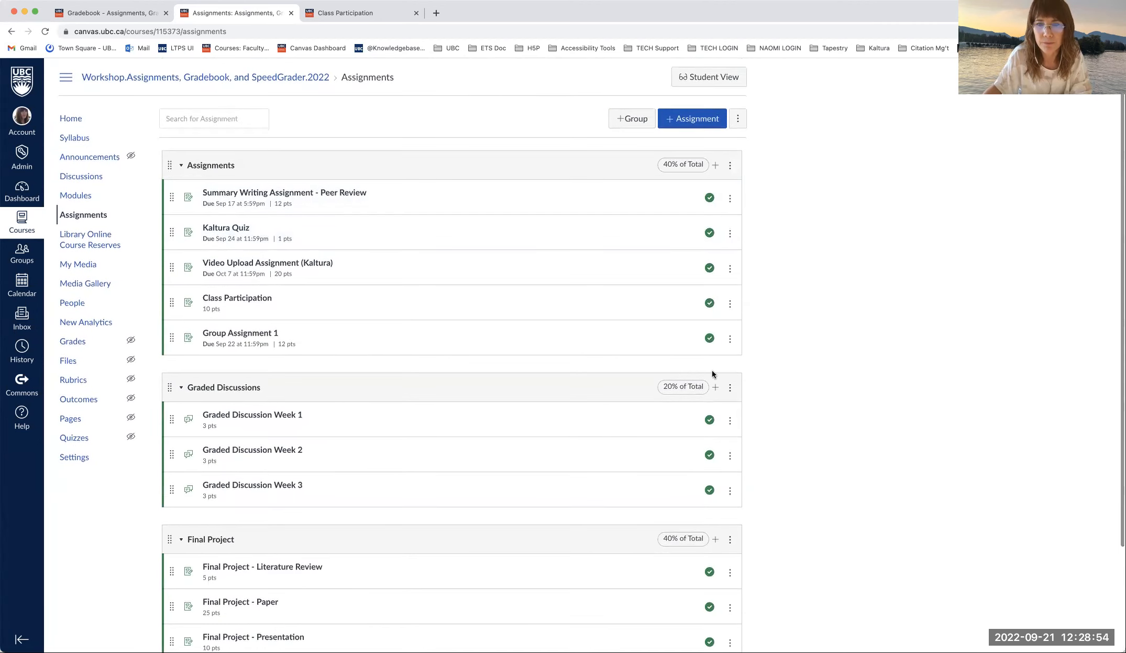
- Change the Graded Discussions weight from 20 to 10 in Assignment Groups Weight and save
click(738, 119)
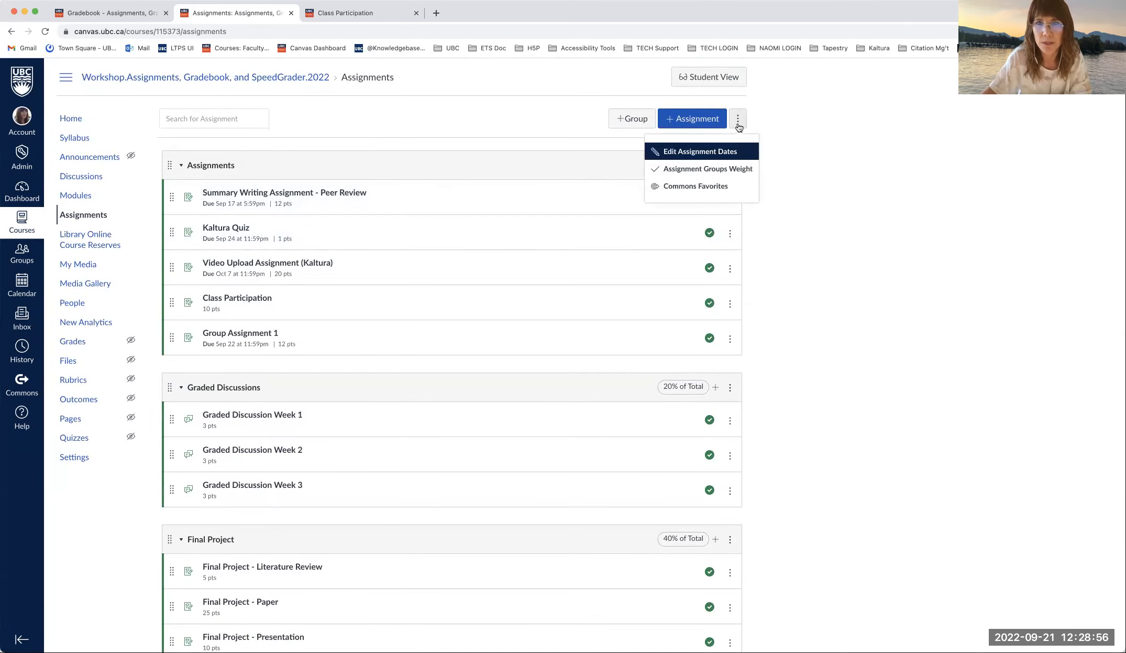
click(713, 170)
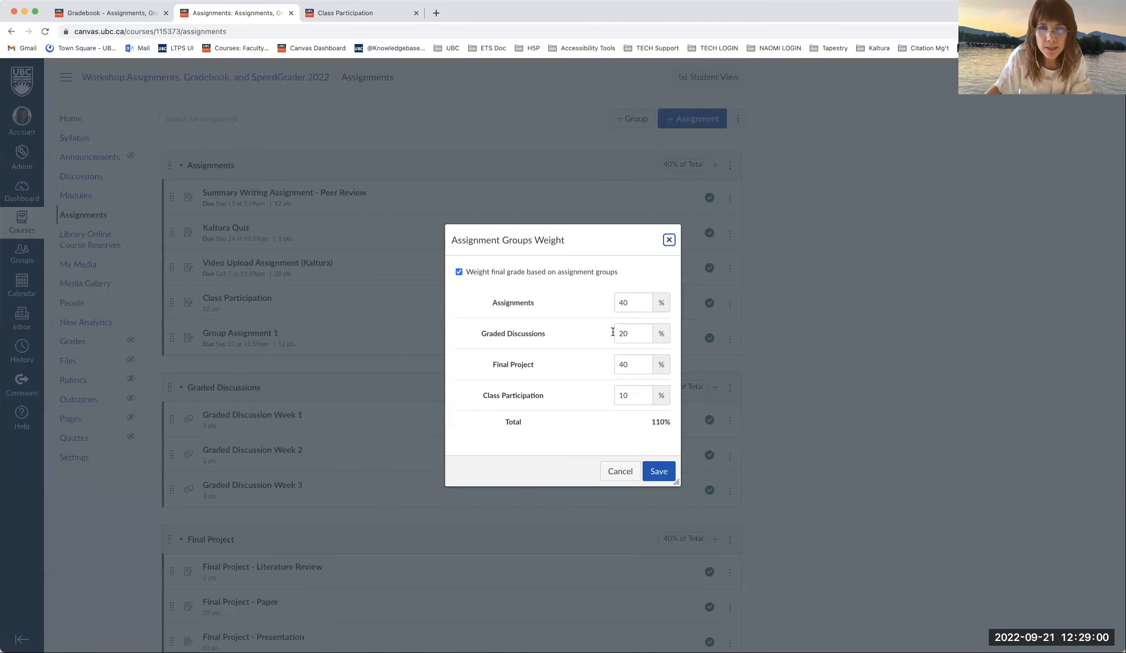
double_click(633, 331)
text(10)
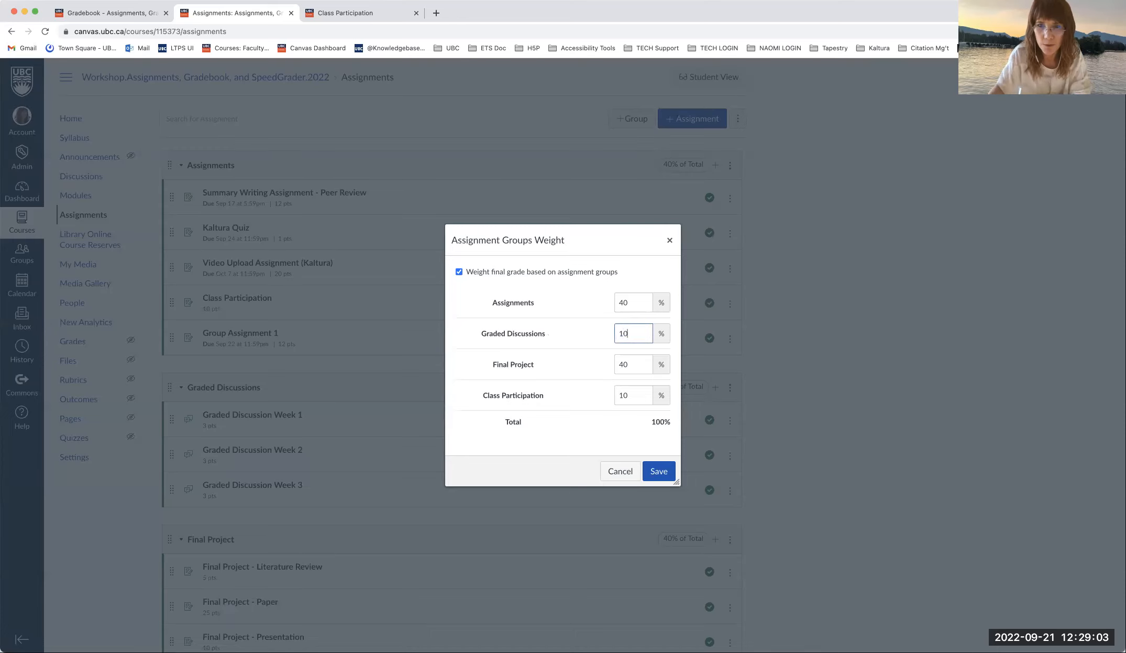
click(656, 470)
scroll(636, 455, down, 3)
scroll(635, 458, down, 1)
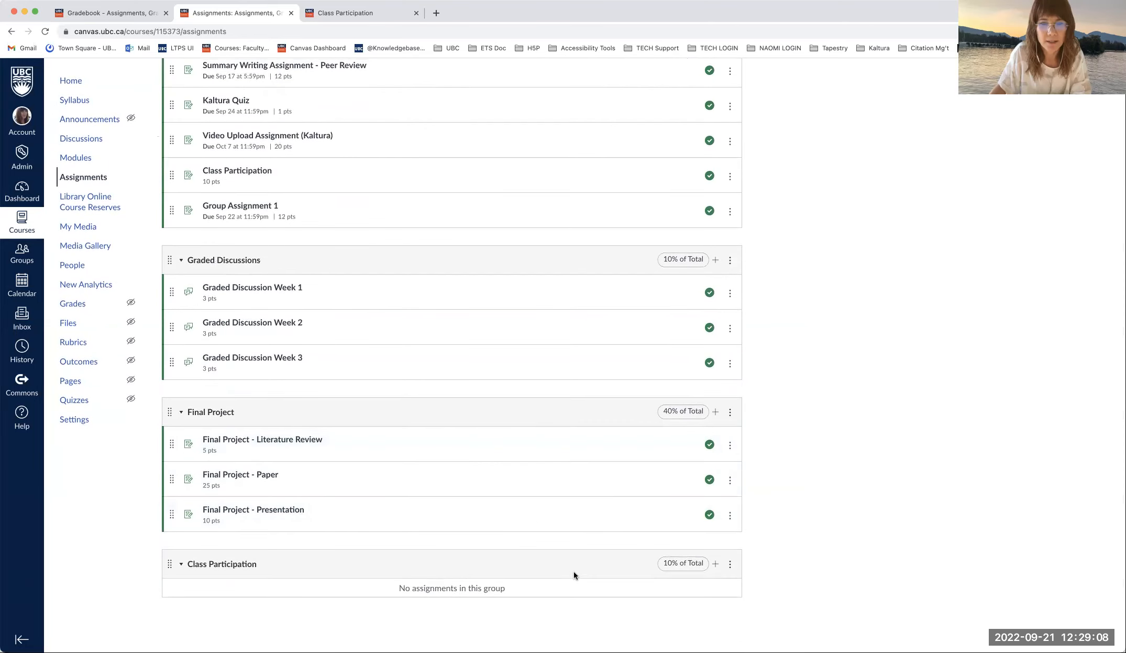
- Drag the Class Participation assignment (10 pts) into the Class Participation group
drag(172, 176, 208, 594)
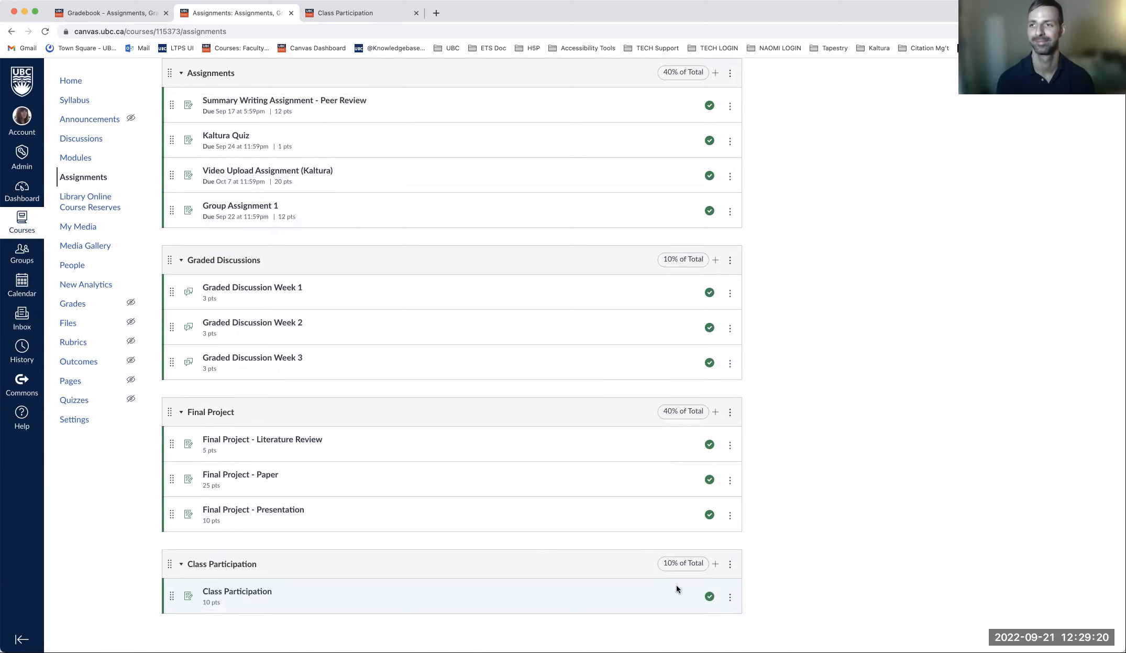
scroll(590, 396, up, 3)
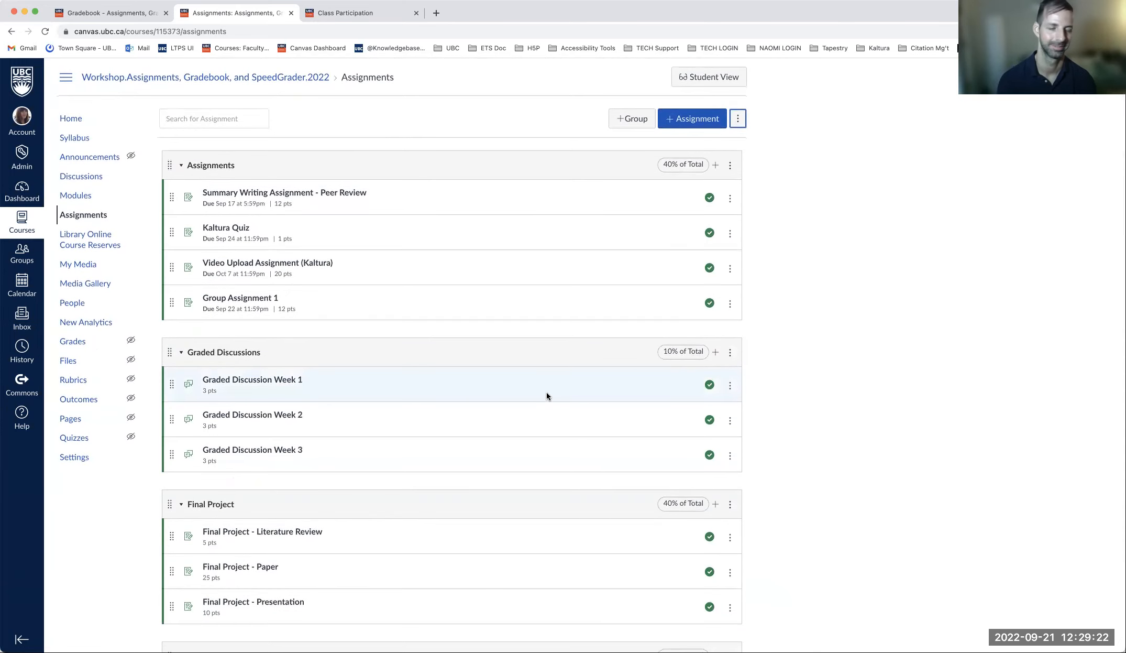
- Review the Summary Writing Assignment - Peer Review page: 12 points, due Sep 17, 12-point Summarizing Rubric
click(289, 186)
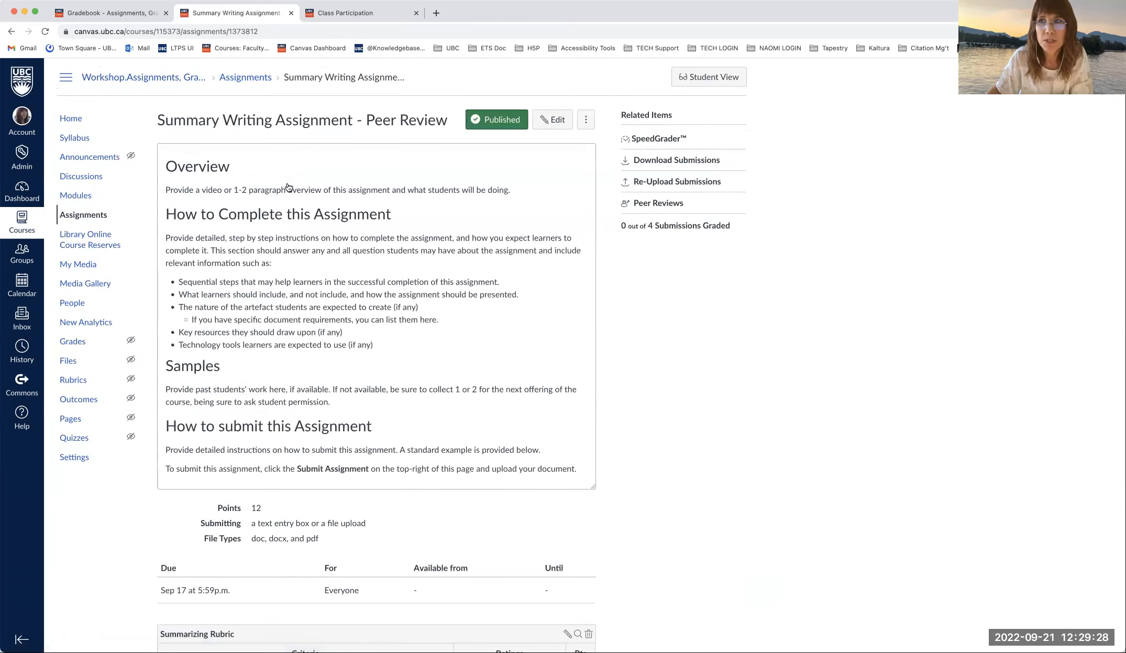
scroll(356, 221, down, 1)
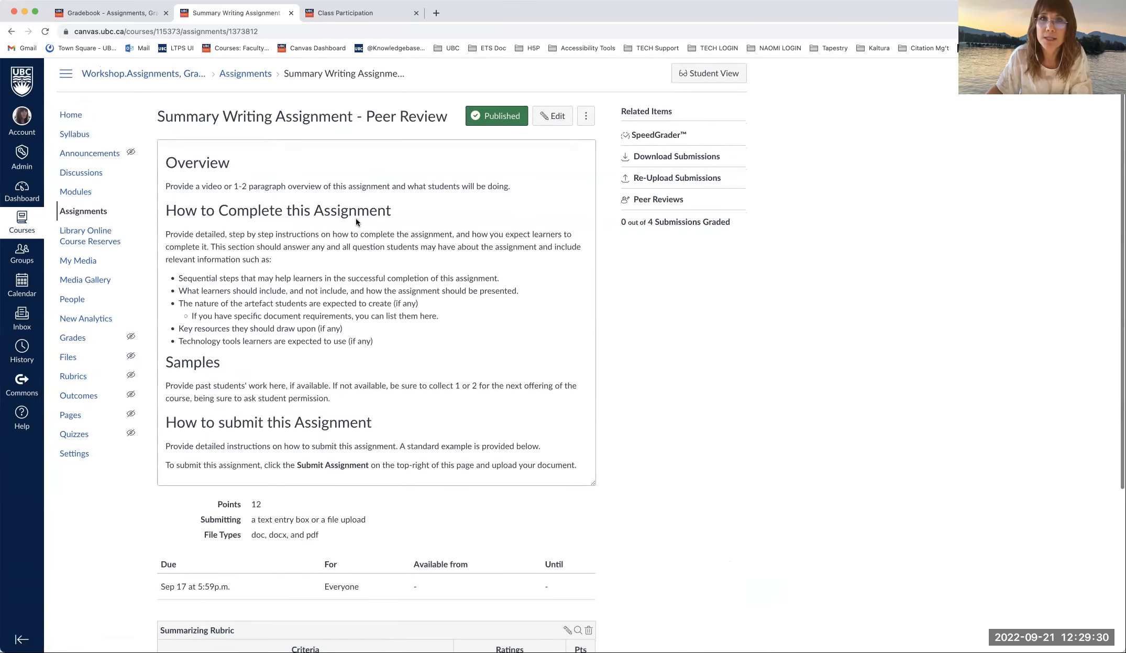
scroll(479, 303, down, 3)
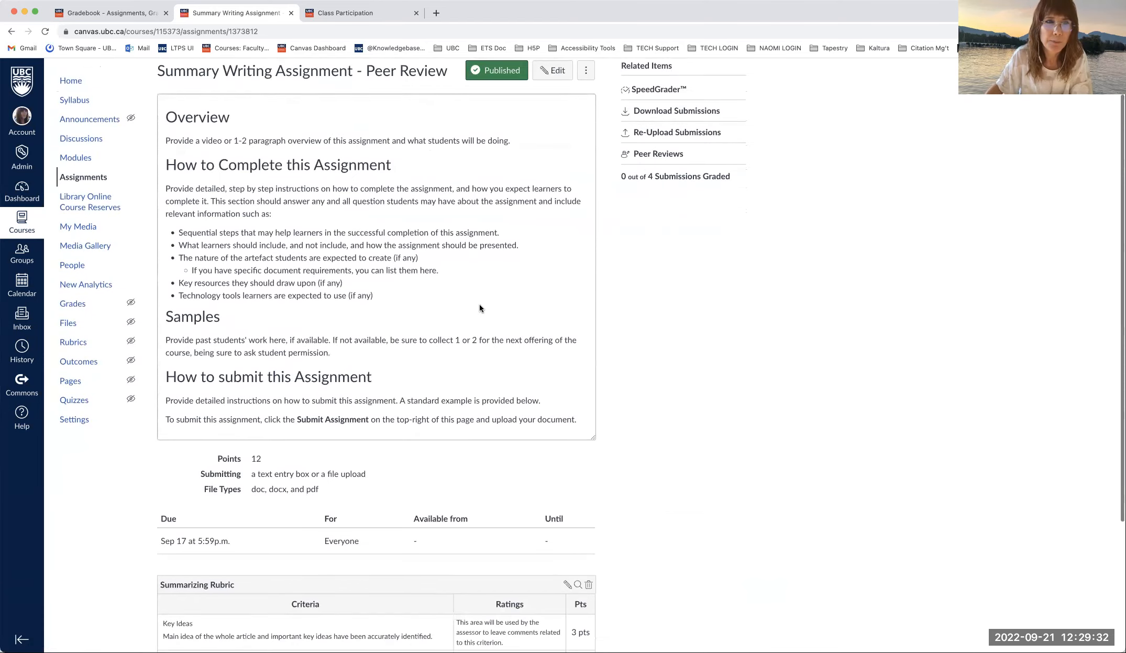
scroll(136, 141, up, 4)
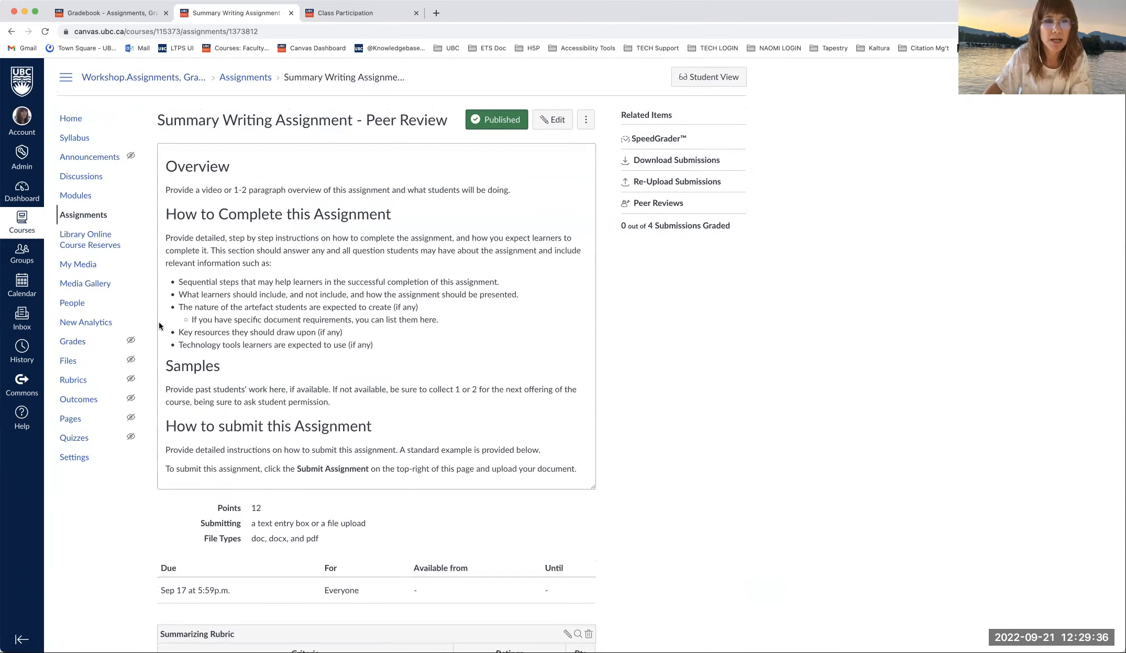
scroll(485, 381, down, 1)
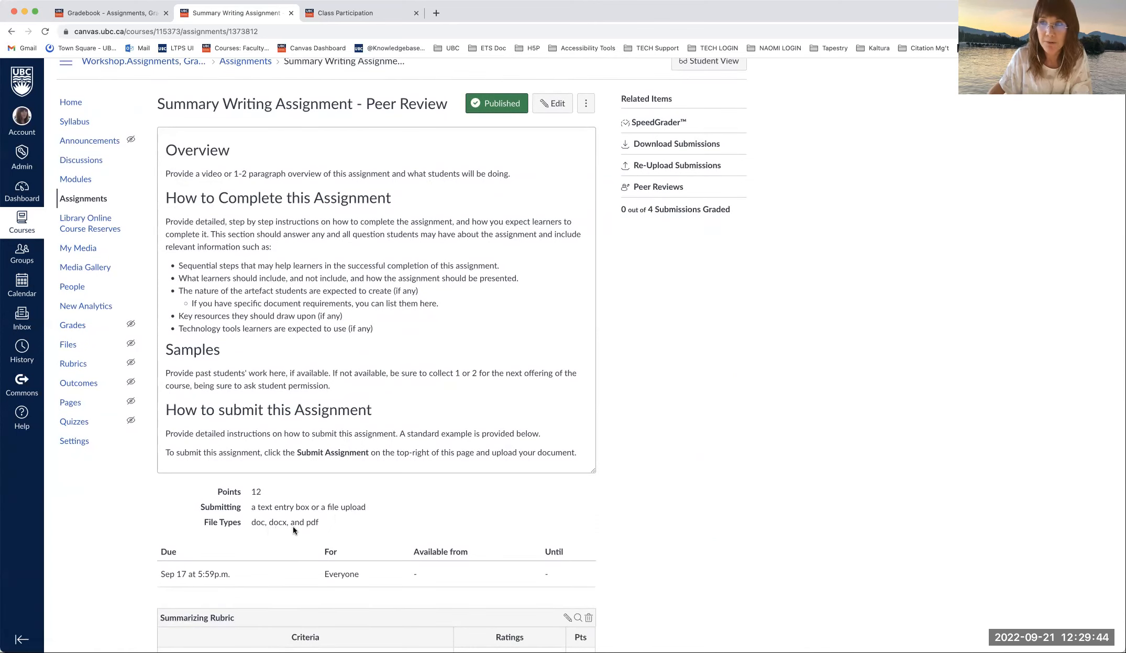
scroll(291, 529, down, 3)
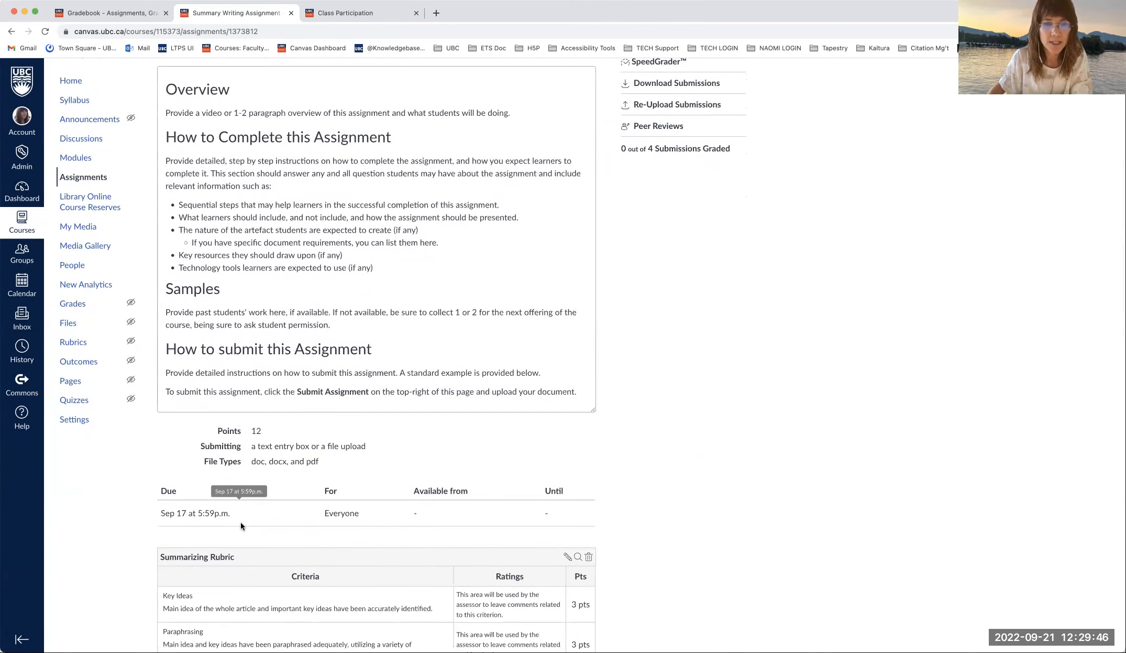
scroll(241, 525, down, 5)
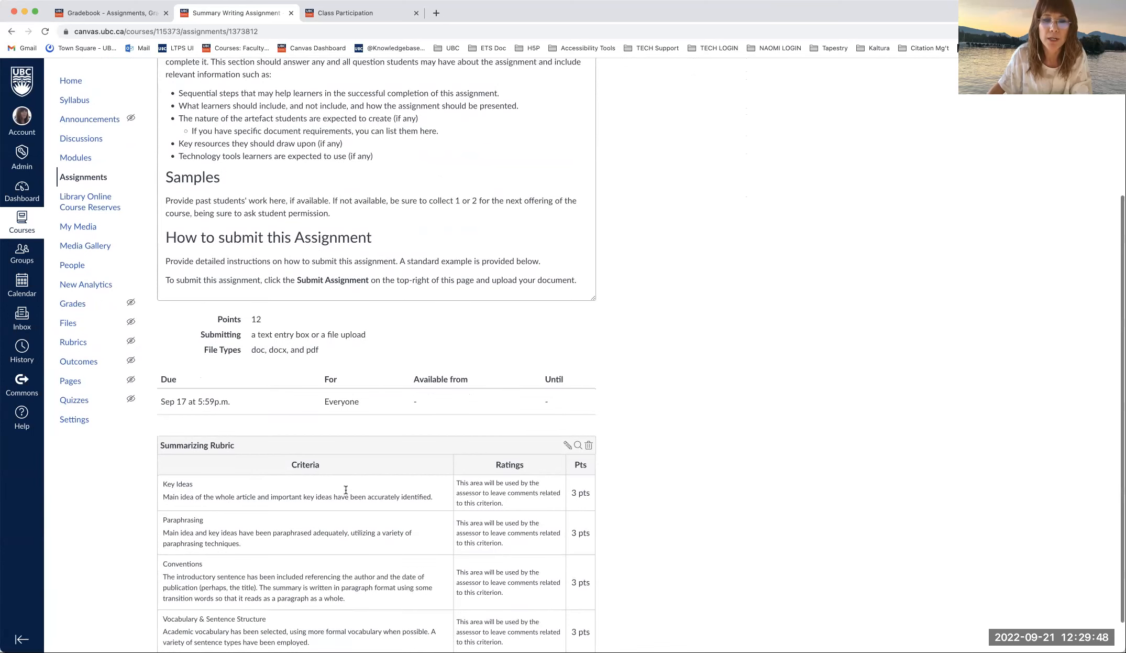
scroll(335, 493, down, 2)
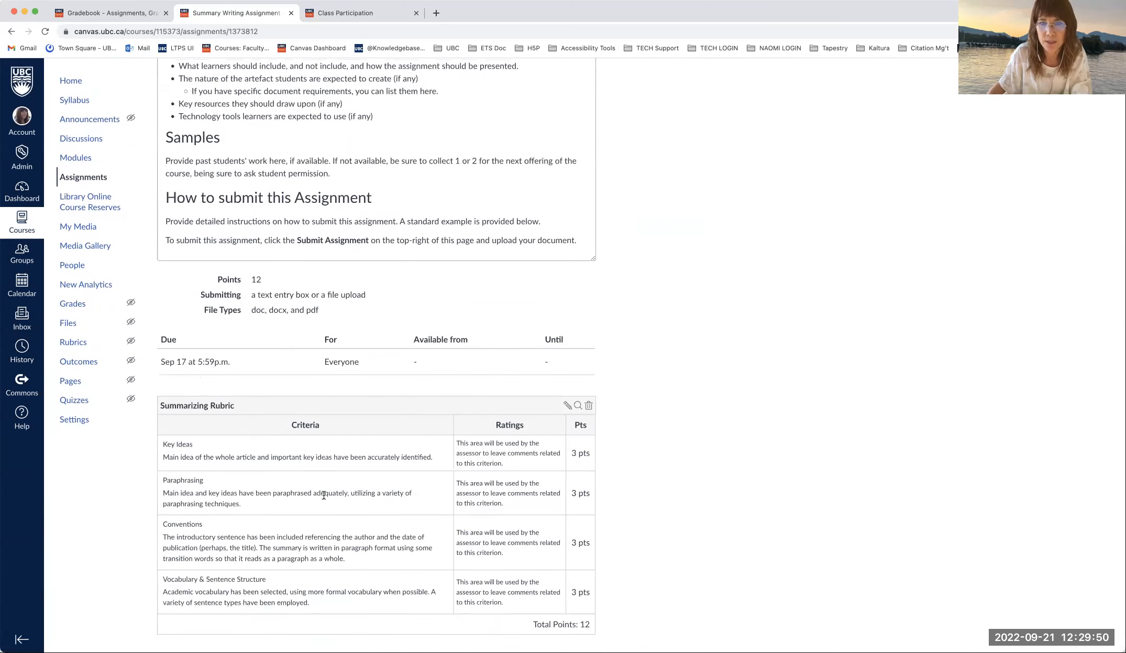
scroll(324, 495, up, 2)
scroll(324, 495, up, 8)
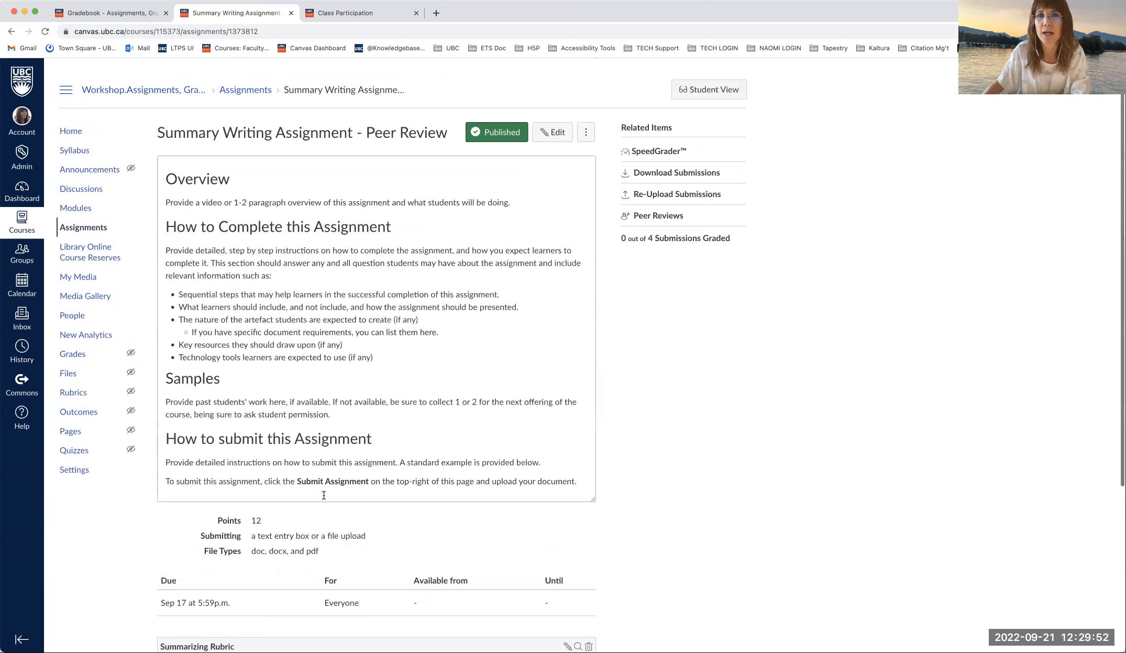
scroll(324, 495, down, 1)
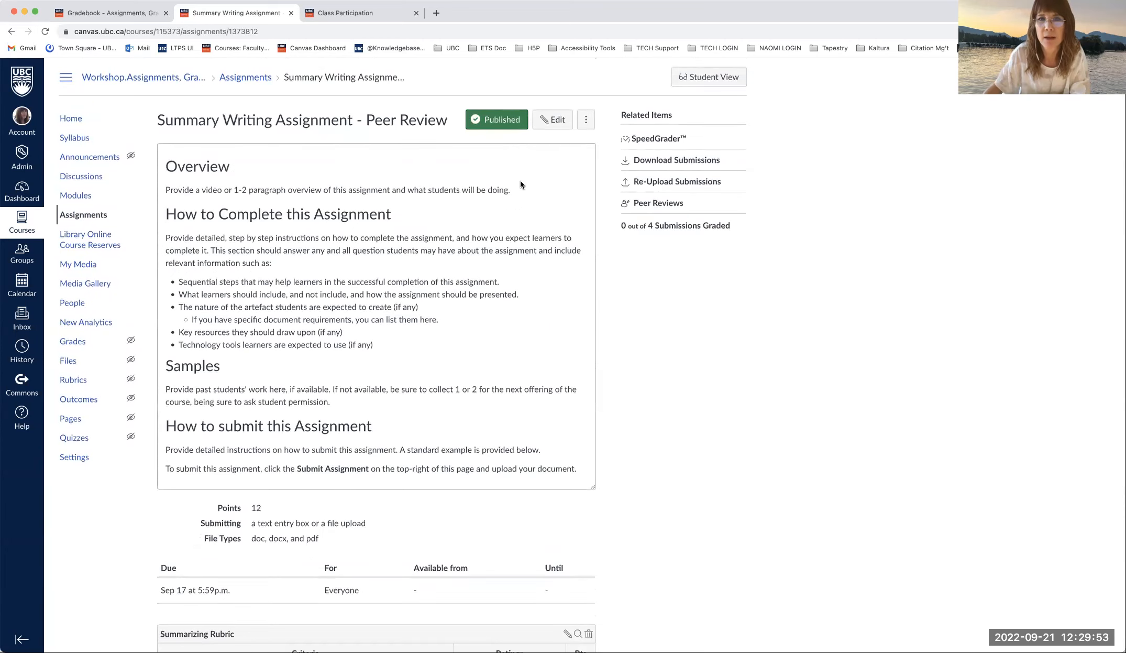
- Open the Summary Writing assignment's edit form and look over its settings
click(556, 121)
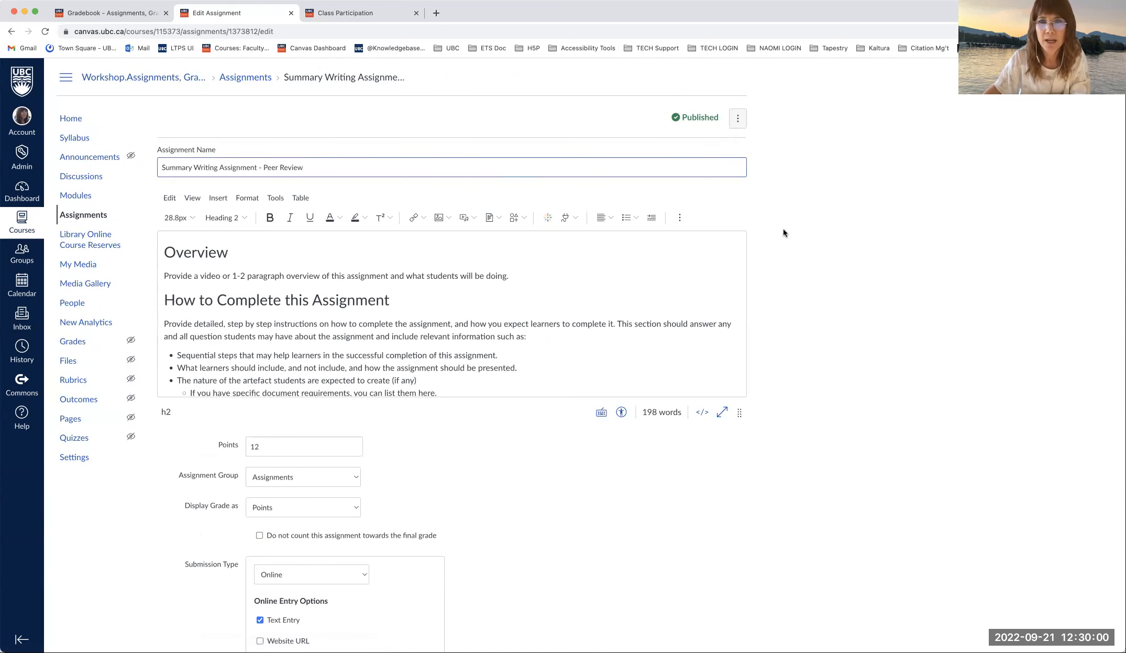
scroll(783, 229, down, 5)
scroll(513, 158, down, 3)
scroll(435, 152, up, 3)
scroll(439, 168, down, 4)
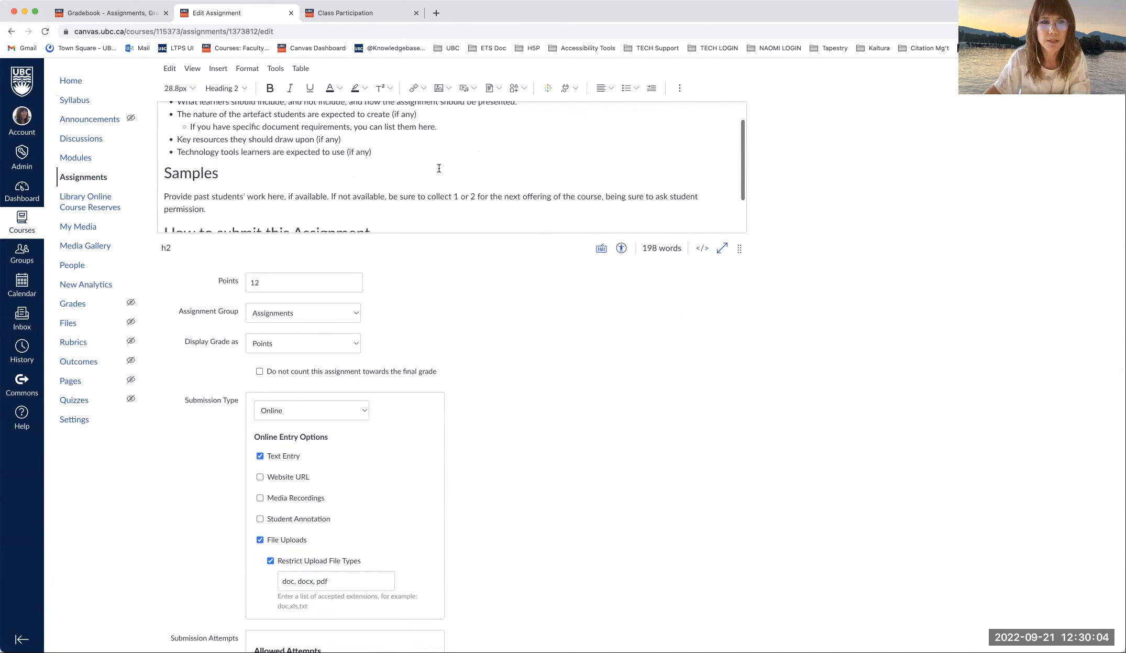
scroll(439, 168, down, 1)
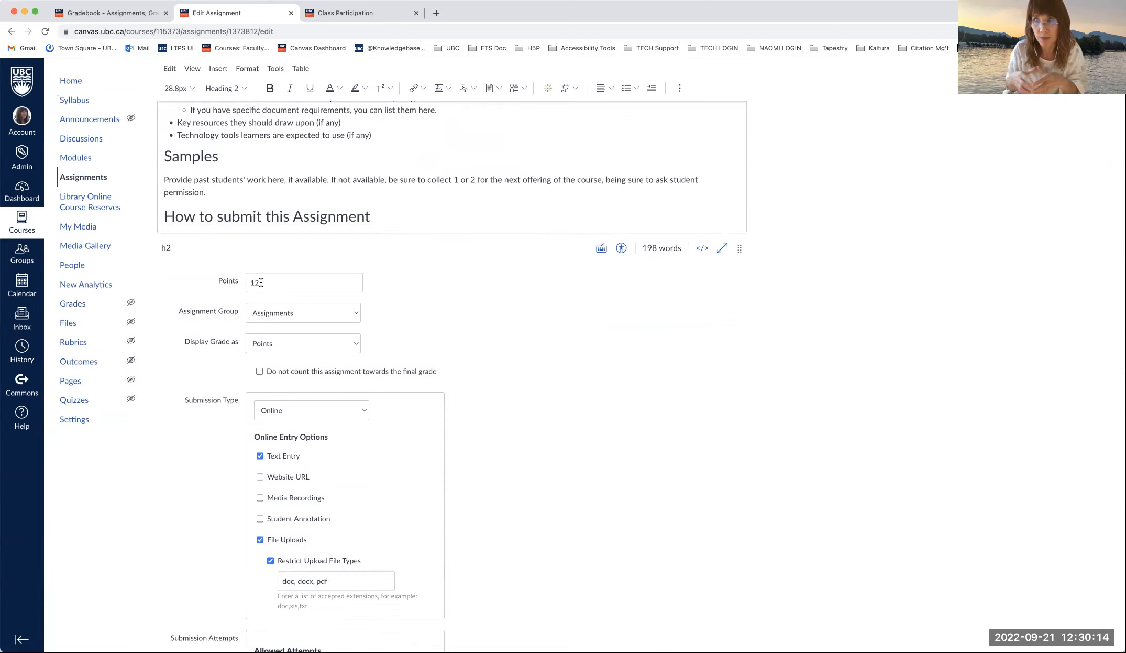
scroll(261, 282, down, 2)
- Toggle the exclude-from-final-grade option on and back off so the assignment still counts
click(260, 325)
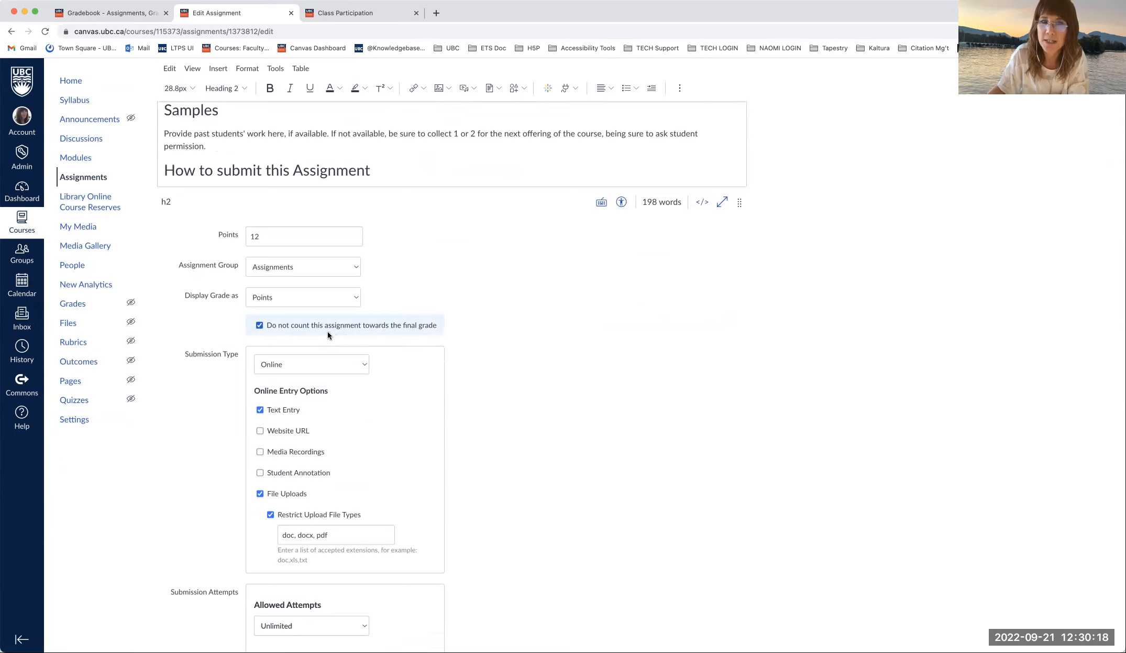
click(258, 326)
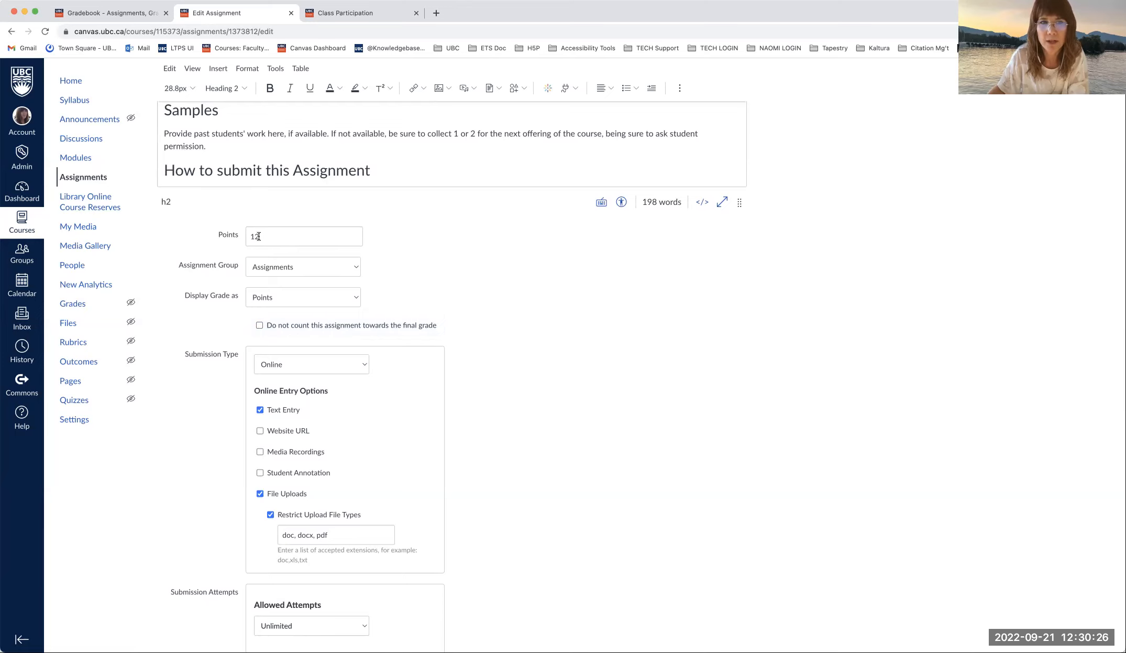
scroll(309, 252, down, 1)
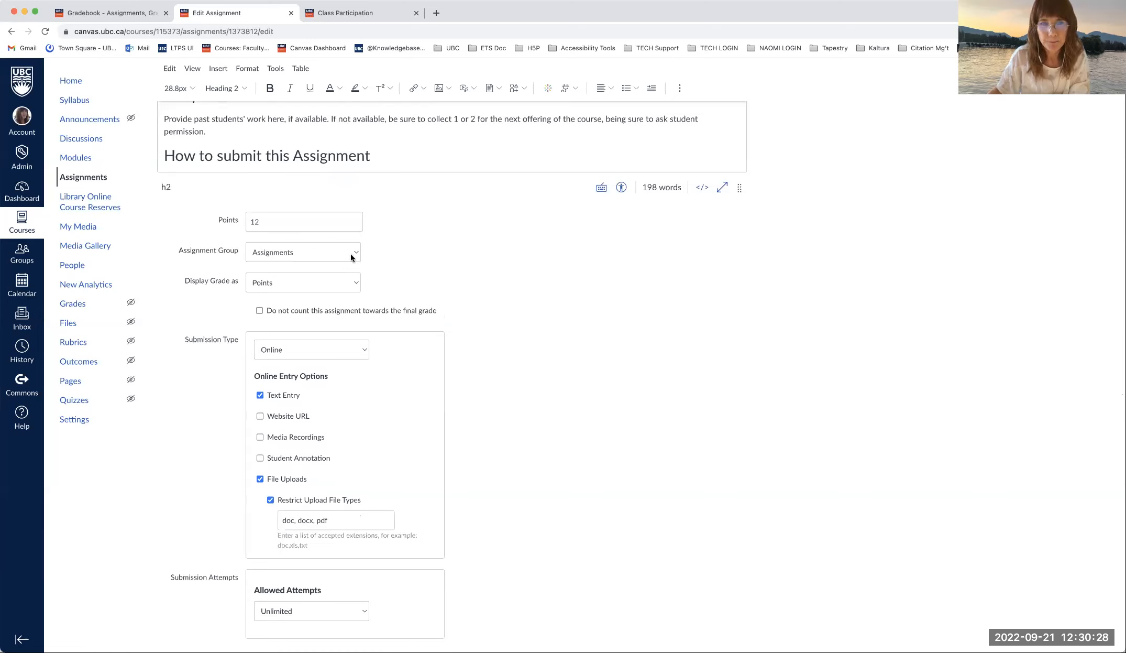
click(353, 278)
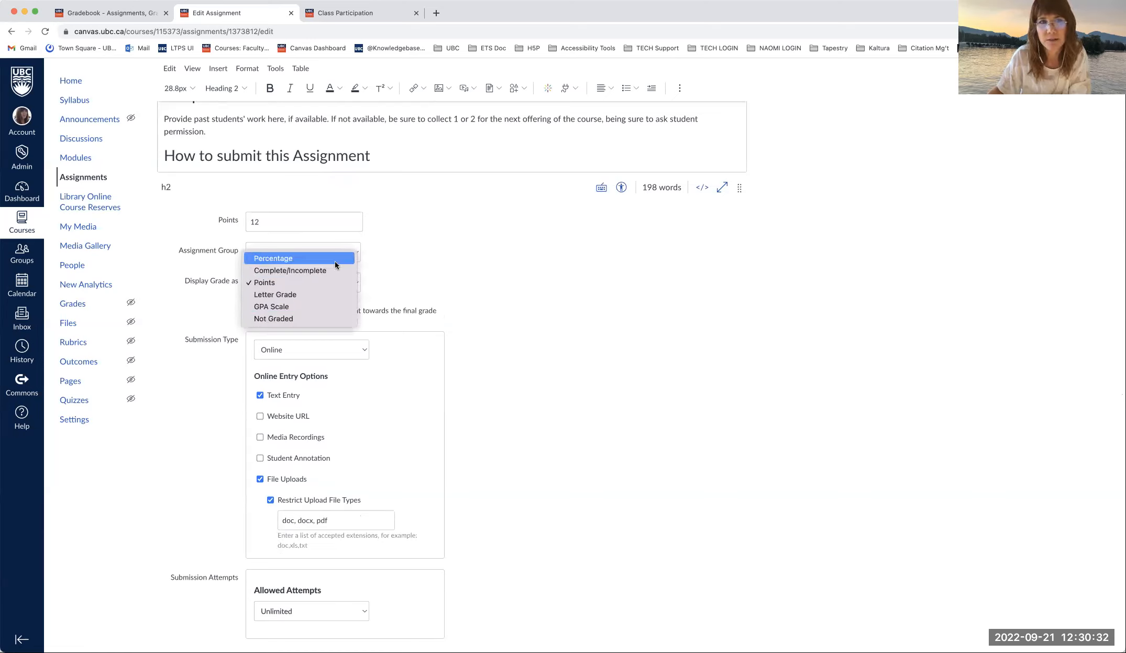
click(309, 222)
click(341, 288)
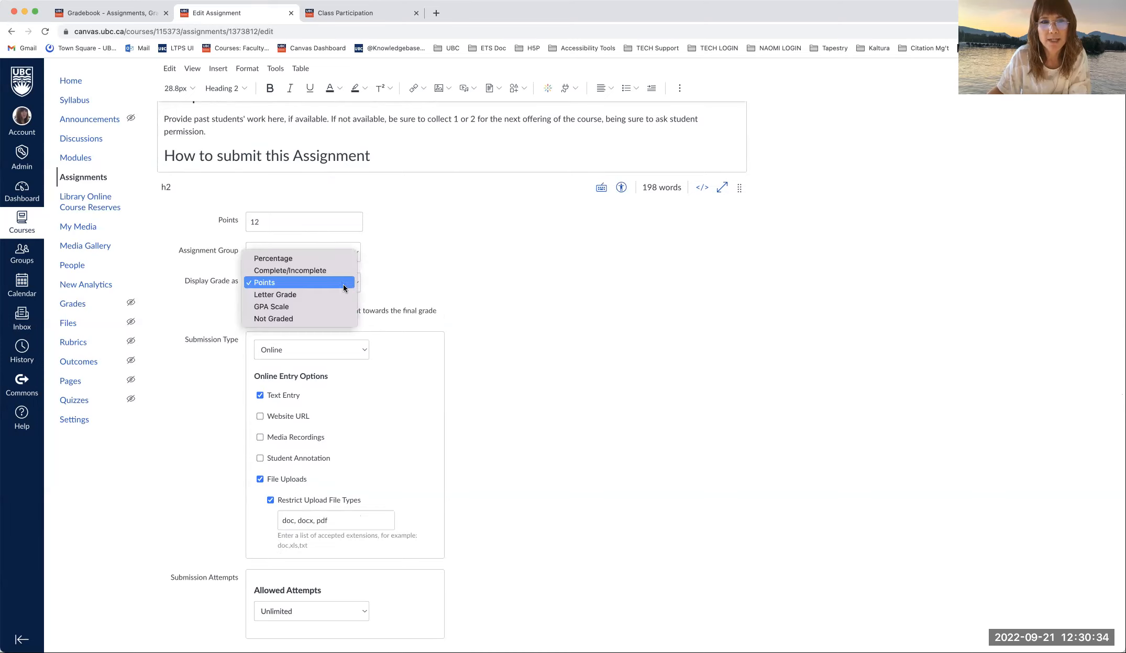
click(316, 259)
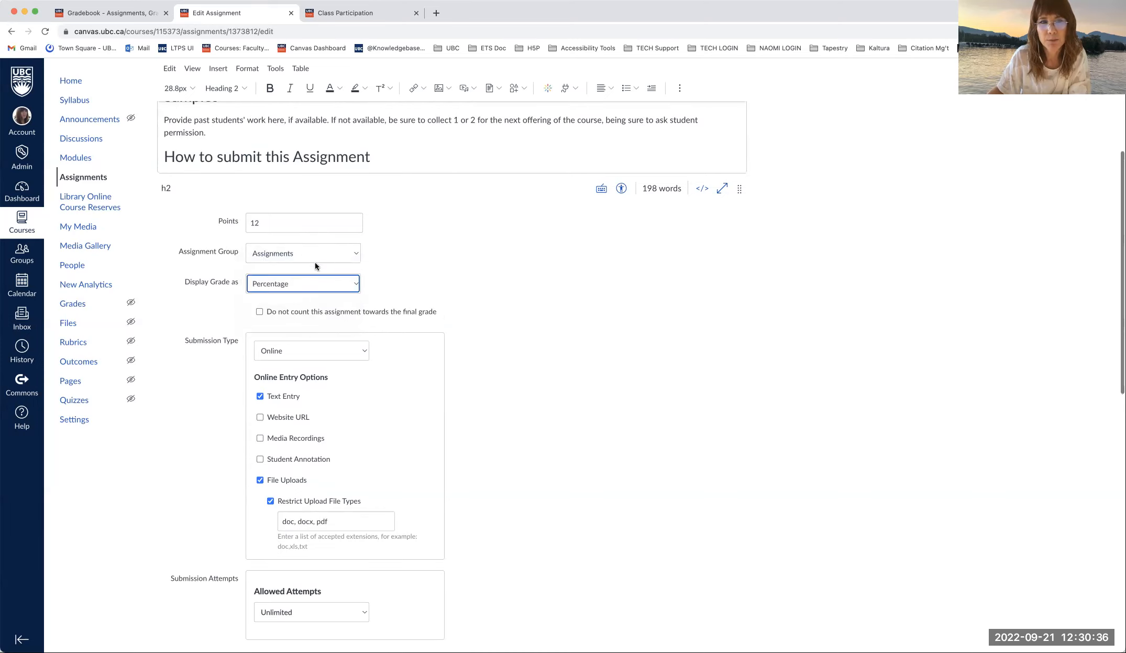
click(341, 284)
click(333, 297)
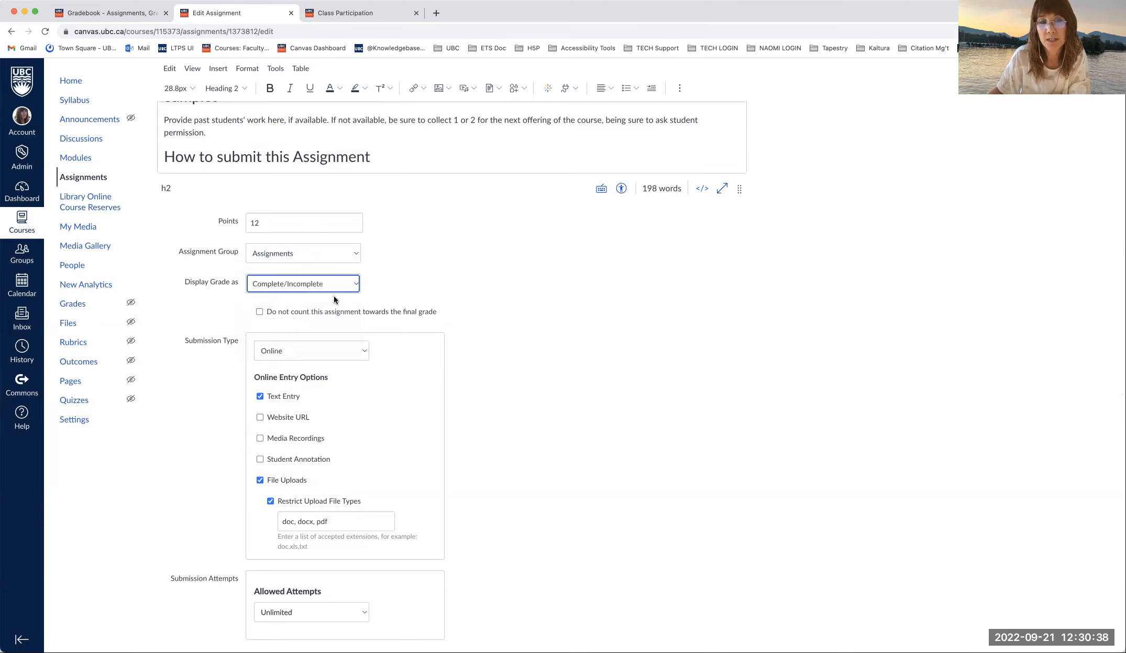
click(344, 285)
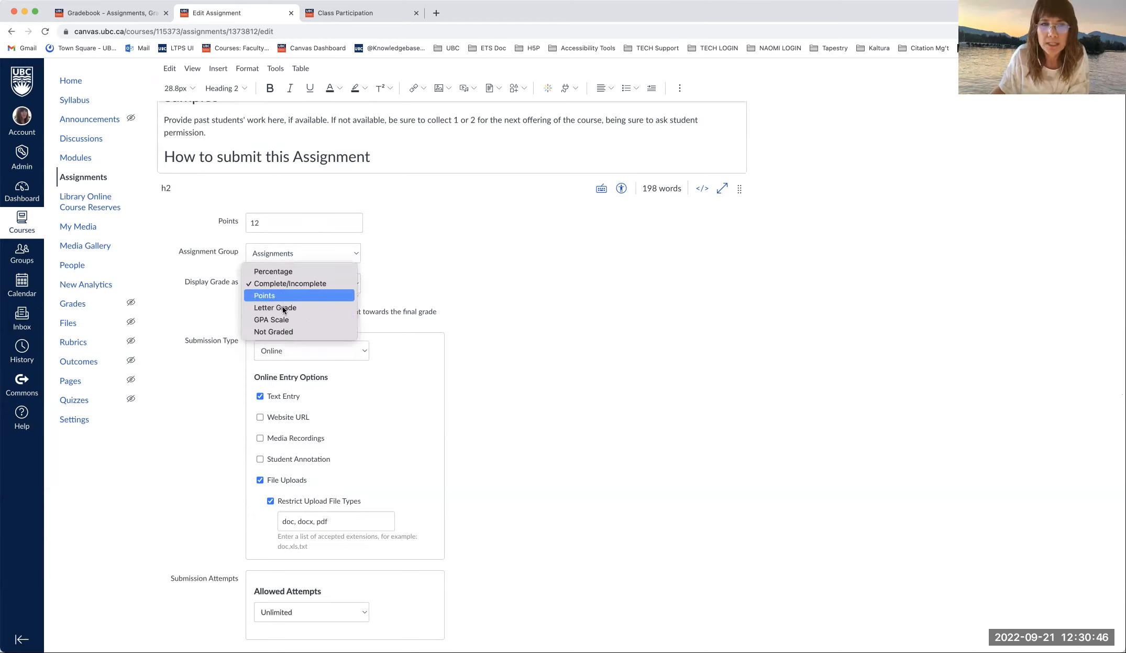
click(369, 290)
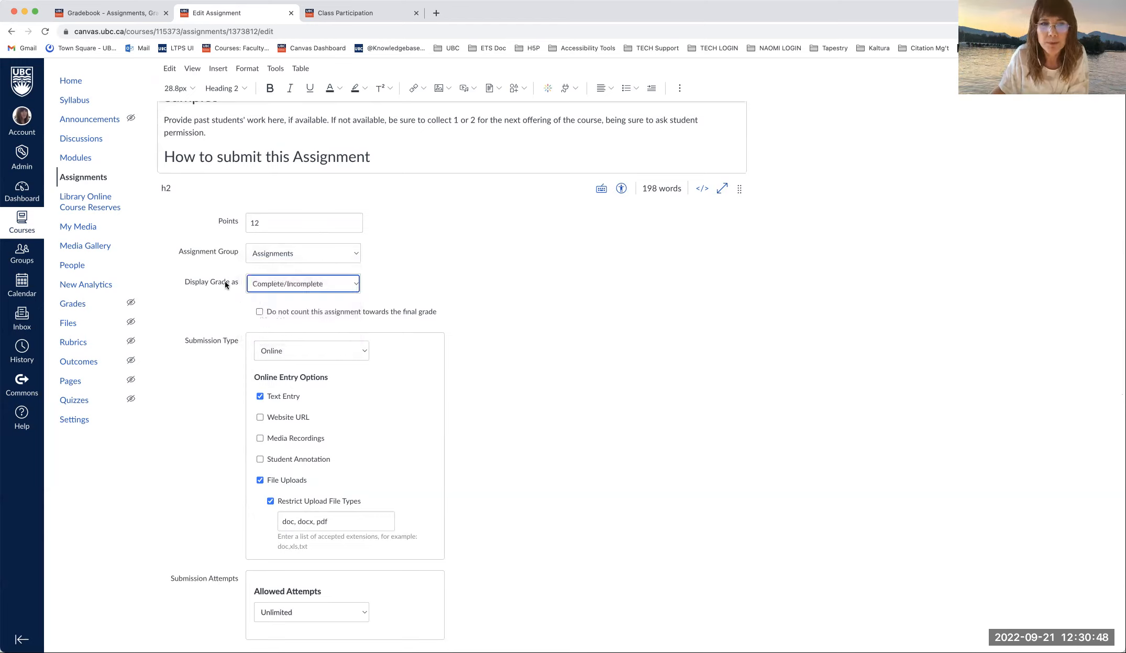
click(337, 284)
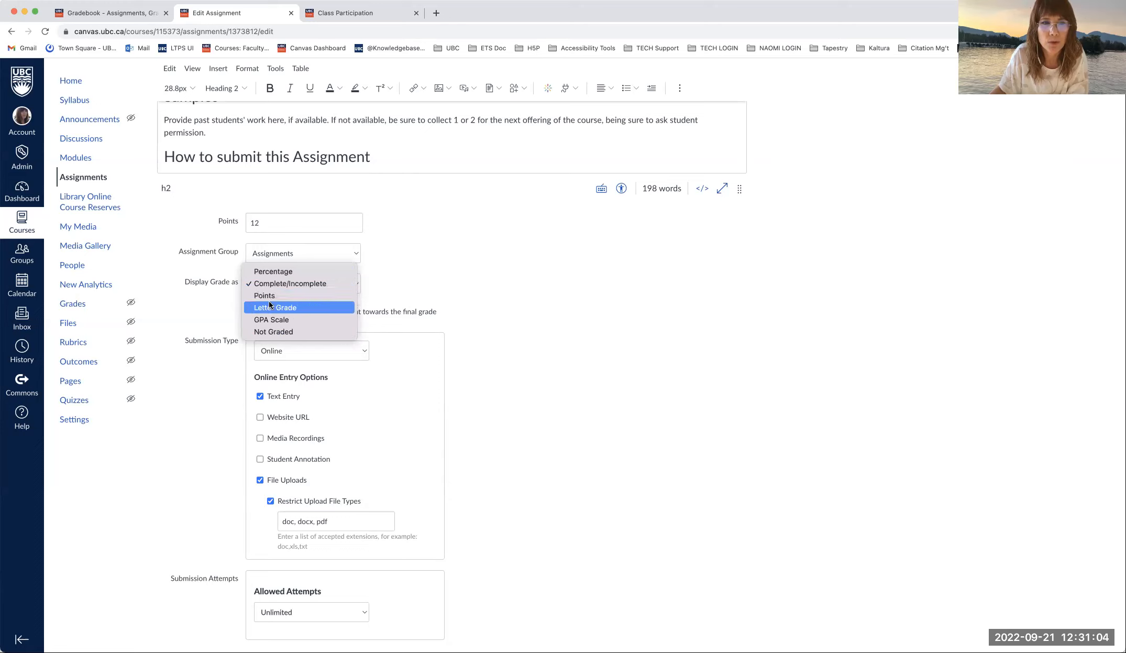
key(Escape)
key(Down)
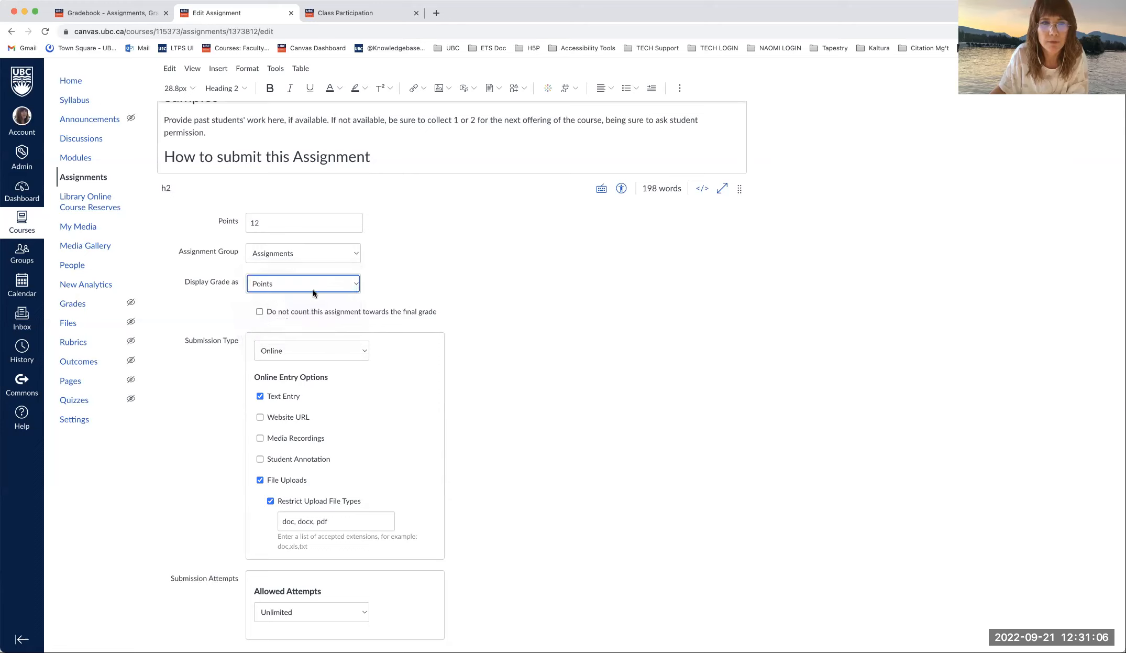
click(353, 255)
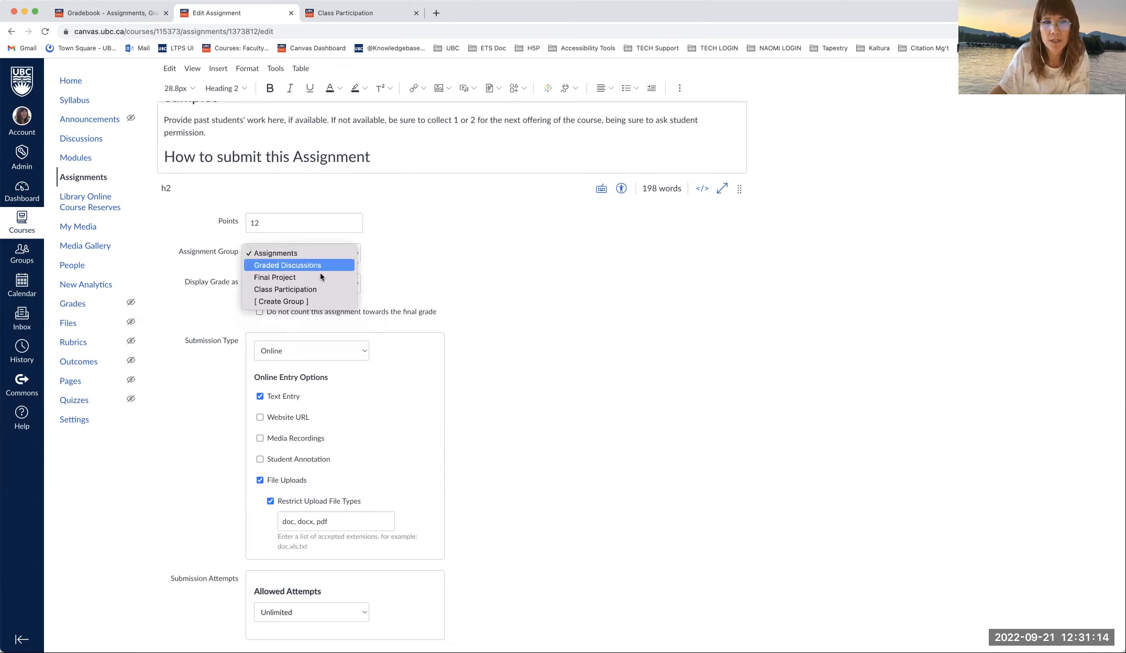
- Leave the assignment group as Assignments and bring up the Submission Type choices
click(282, 256)
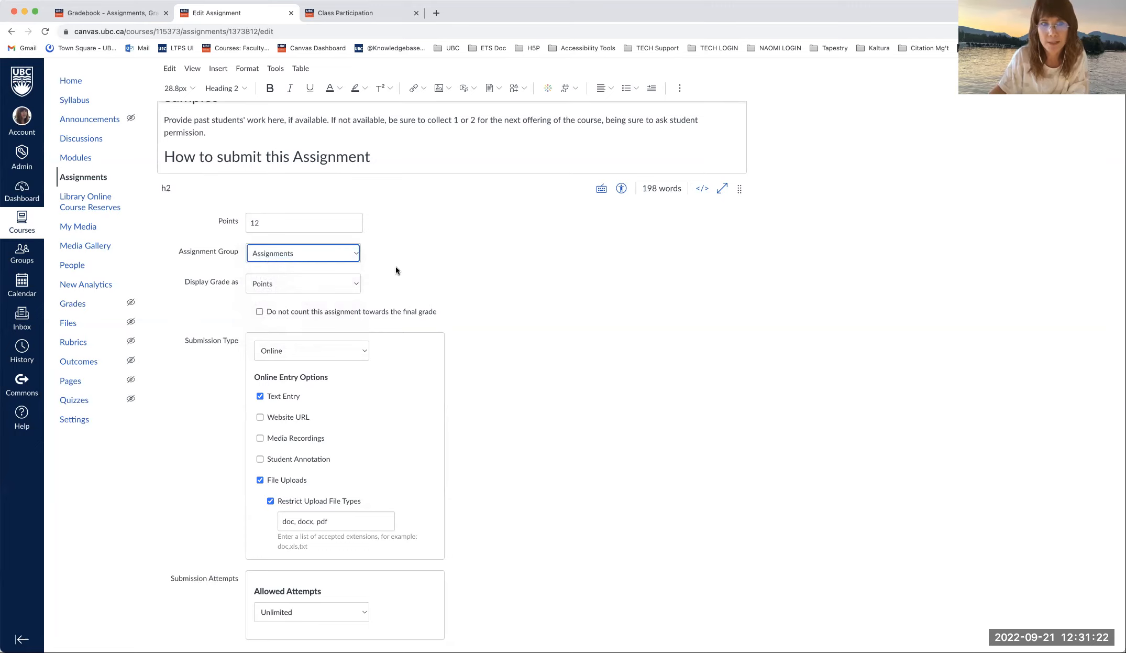
scroll(398, 265, down, 5)
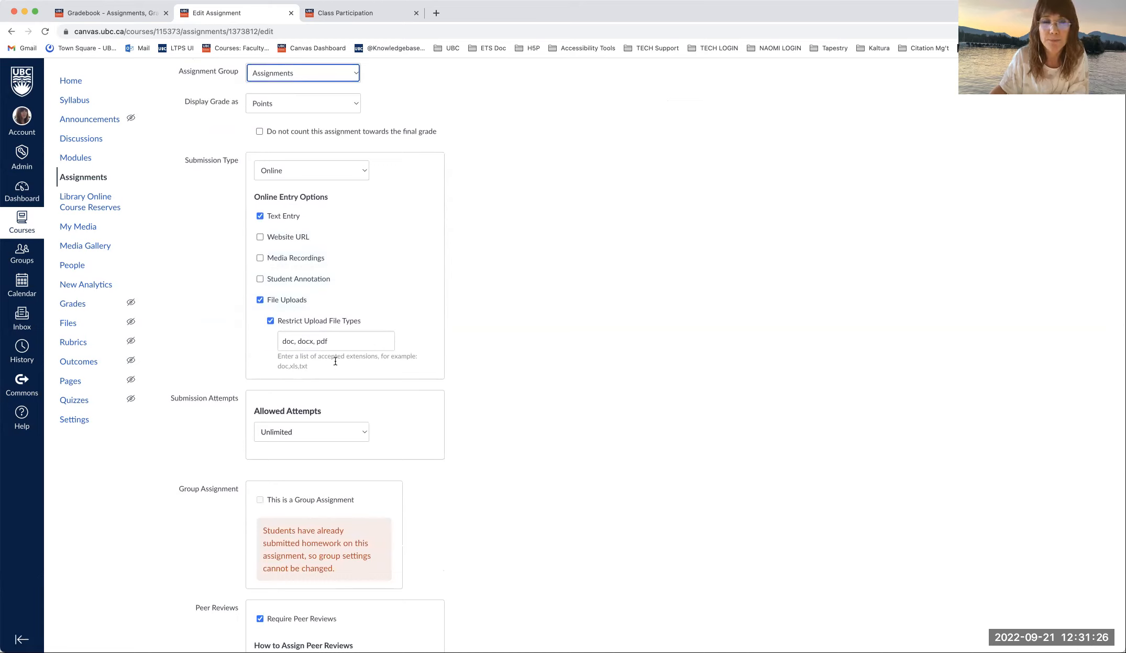
click(357, 168)
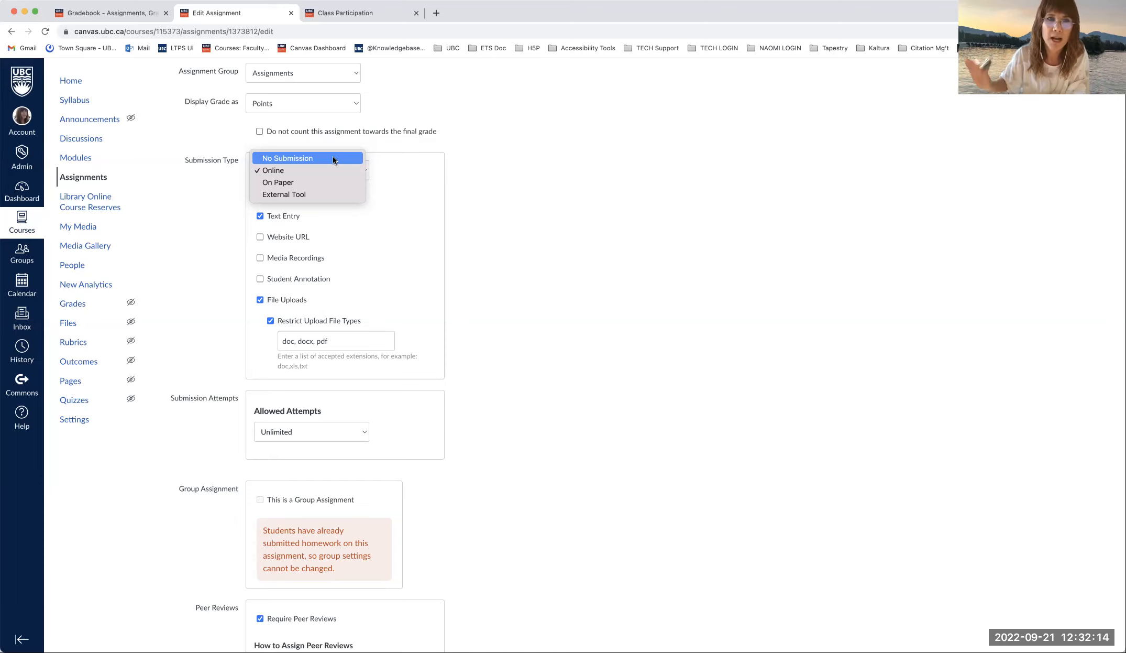
- Look over the Submission Type options and keep Online, with text entry and doc/docx/pdf uploads
click(542, 122)
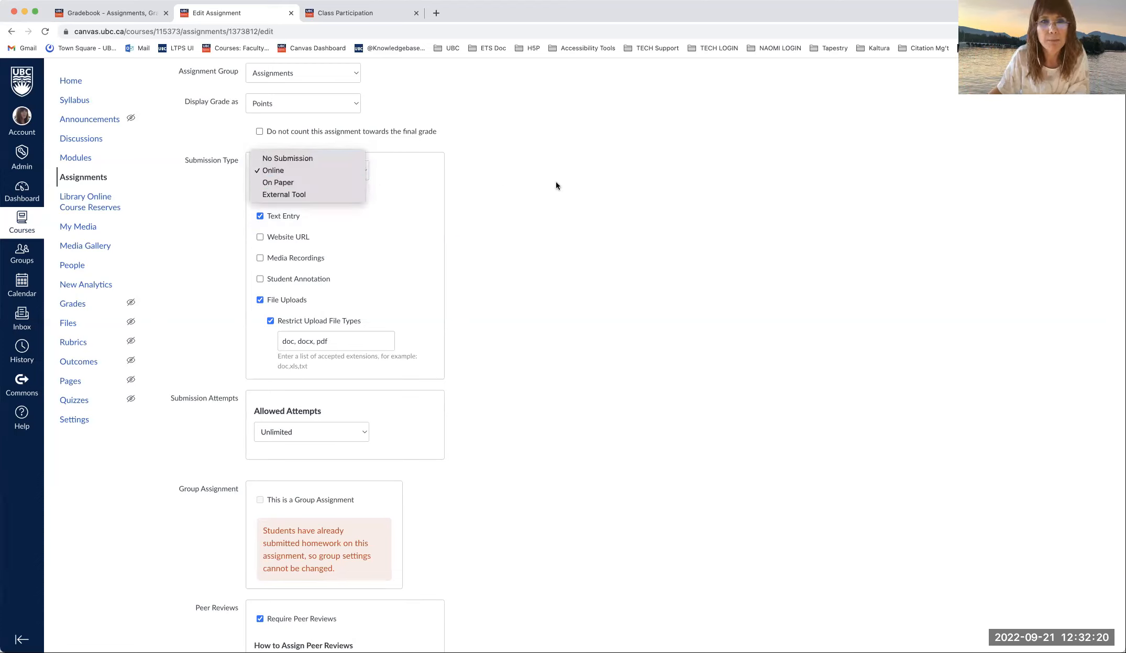
click(525, 174)
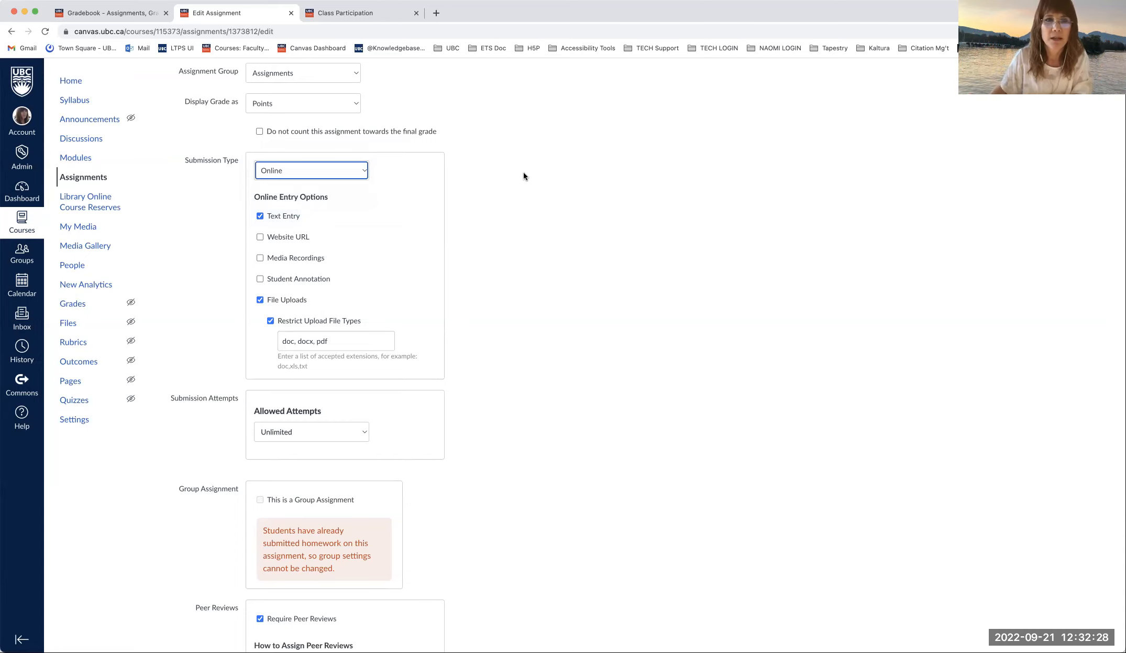
click(350, 170)
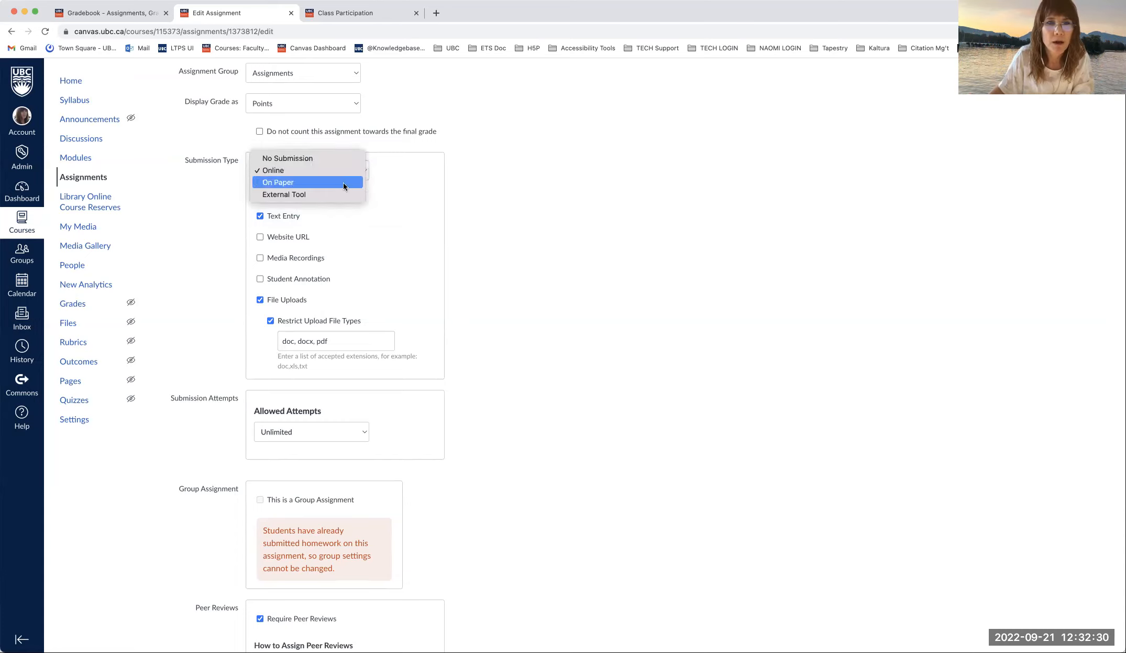
click(458, 177)
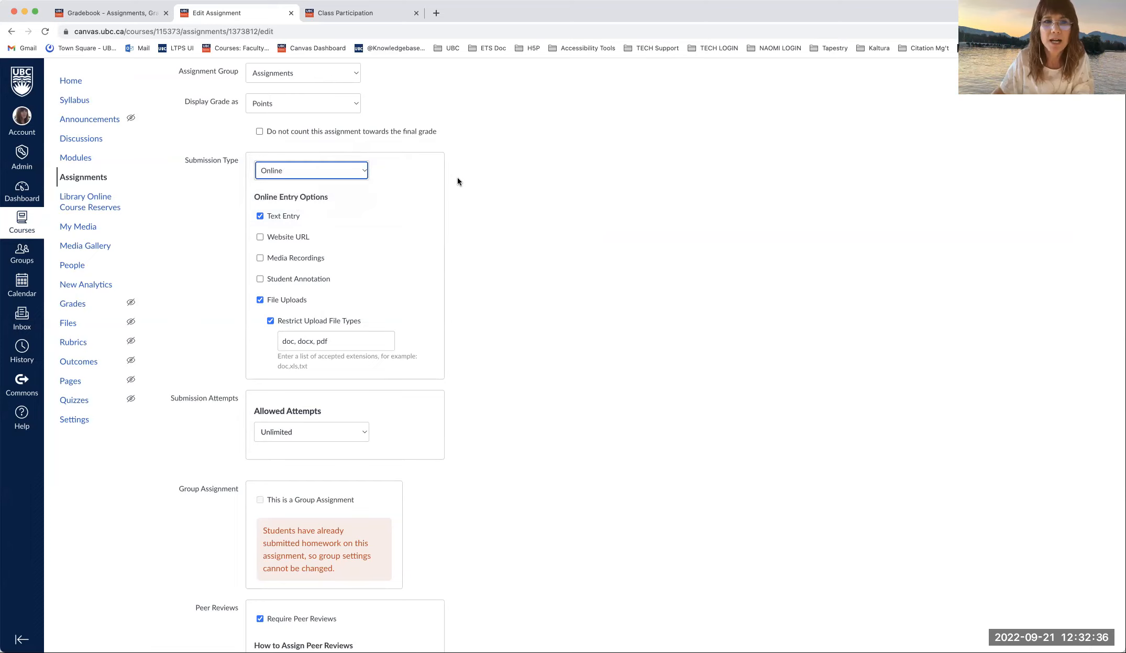
click(366, 175)
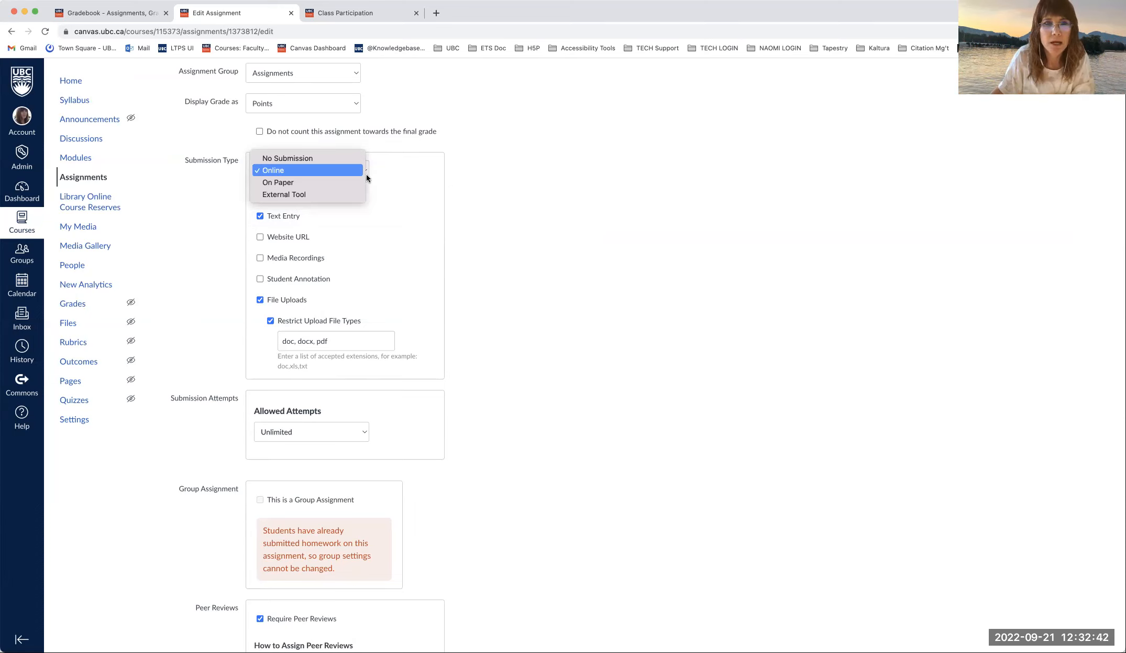
click(334, 172)
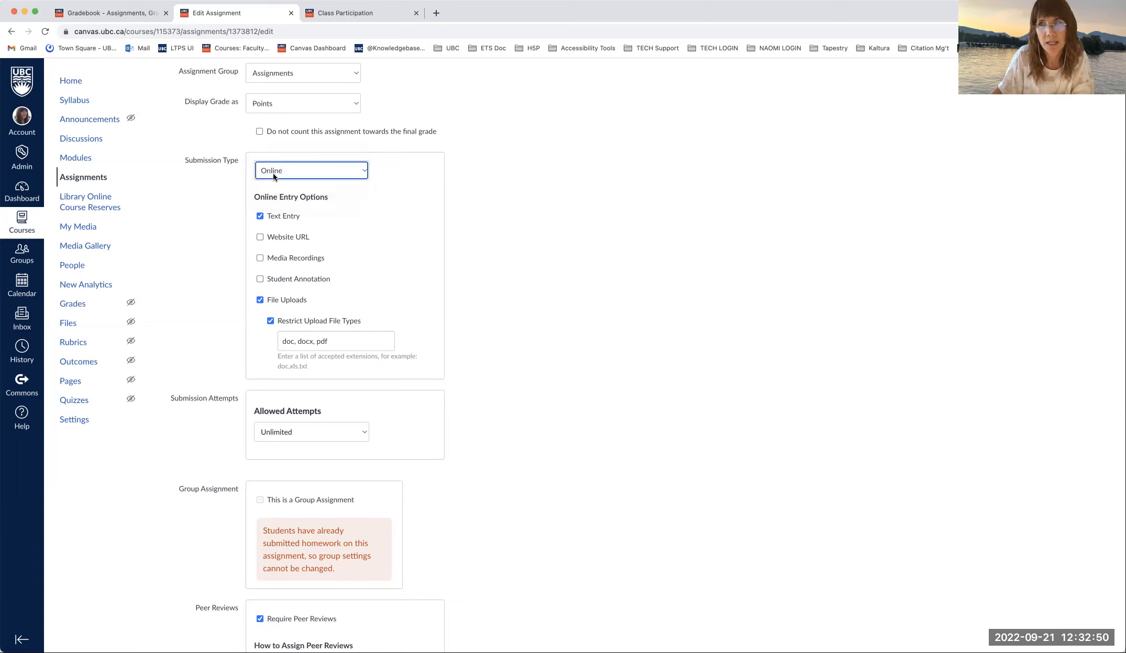
scroll(430, 207, down, 2)
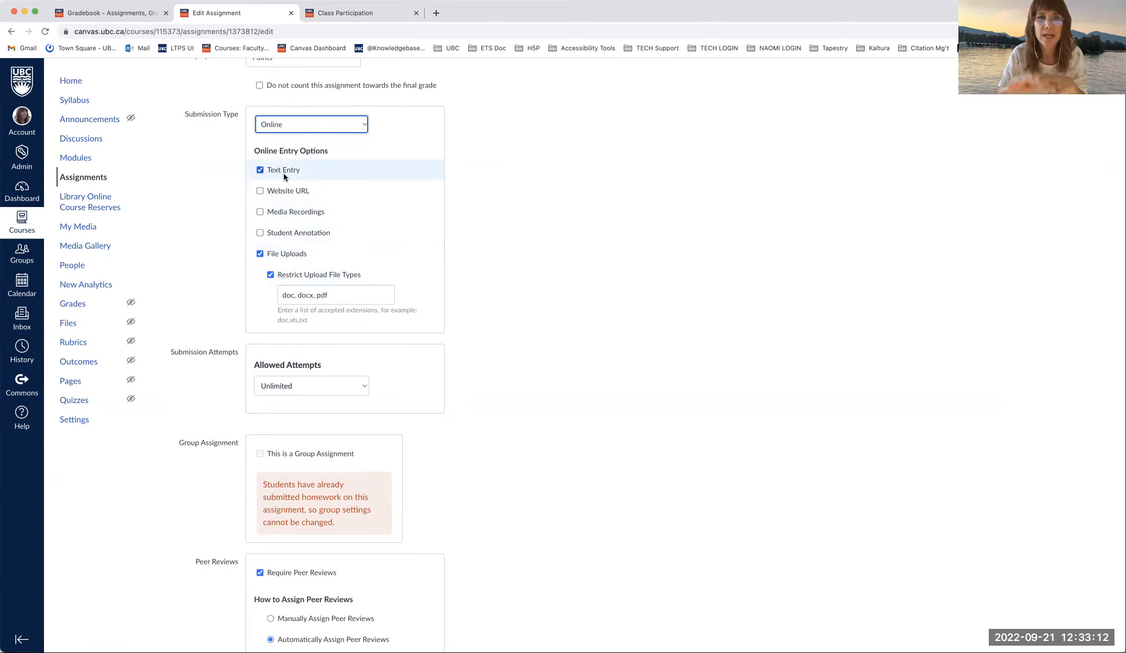
scroll(283, 172, up, 7)
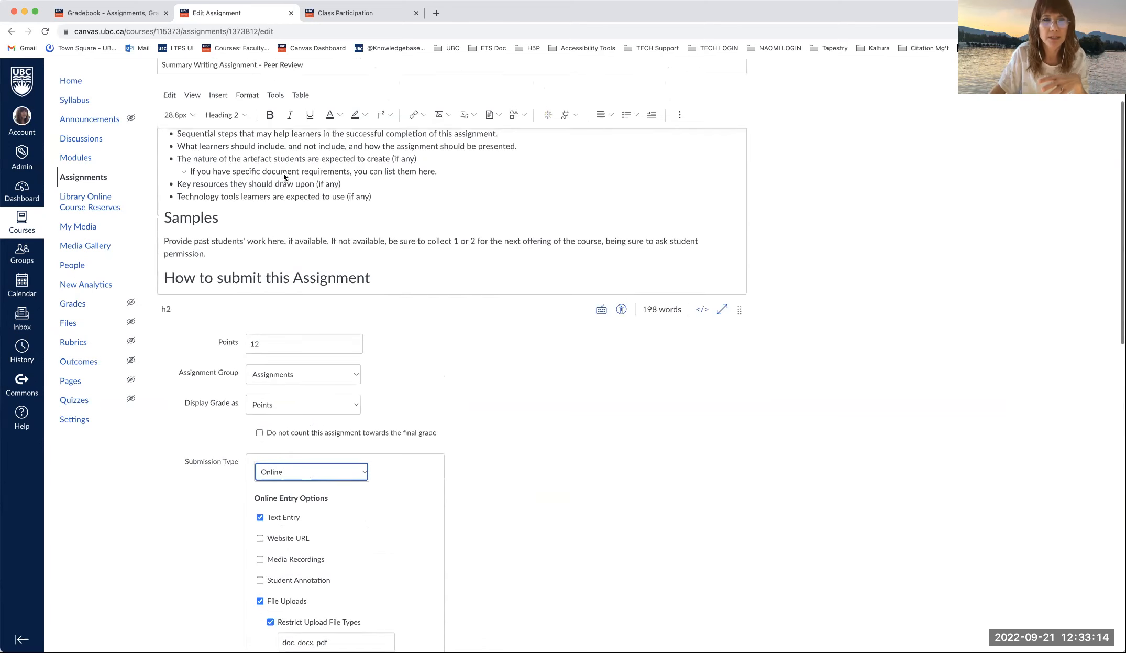
scroll(283, 172, up, 2)
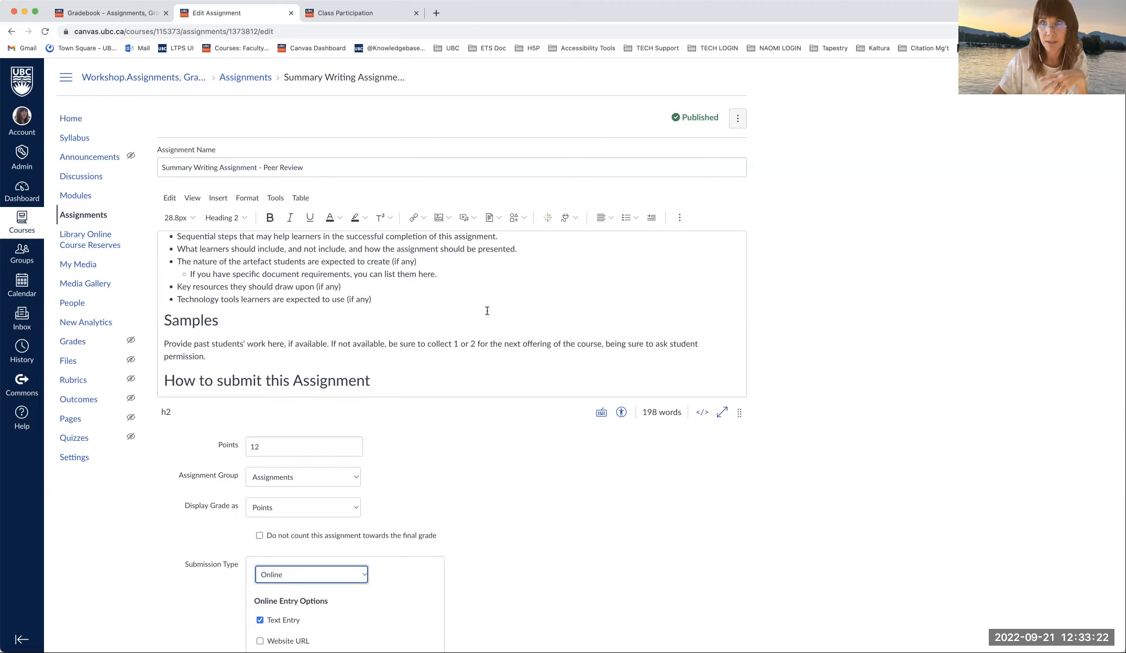
scroll(488, 310, down, 8)
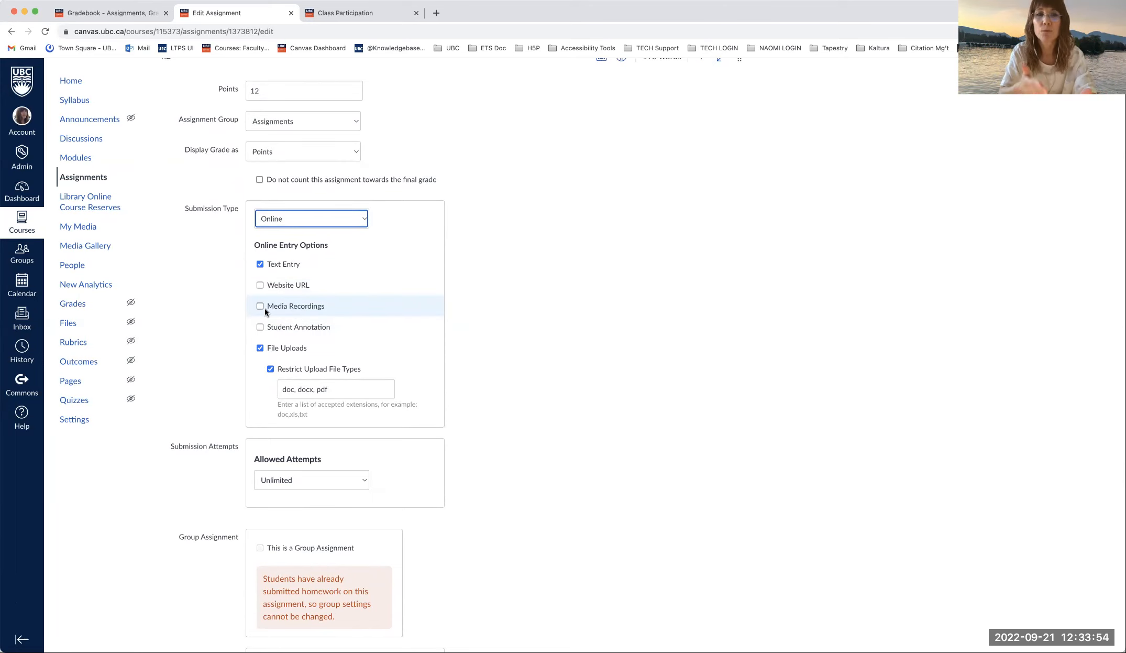
scroll(294, 327, up, 2)
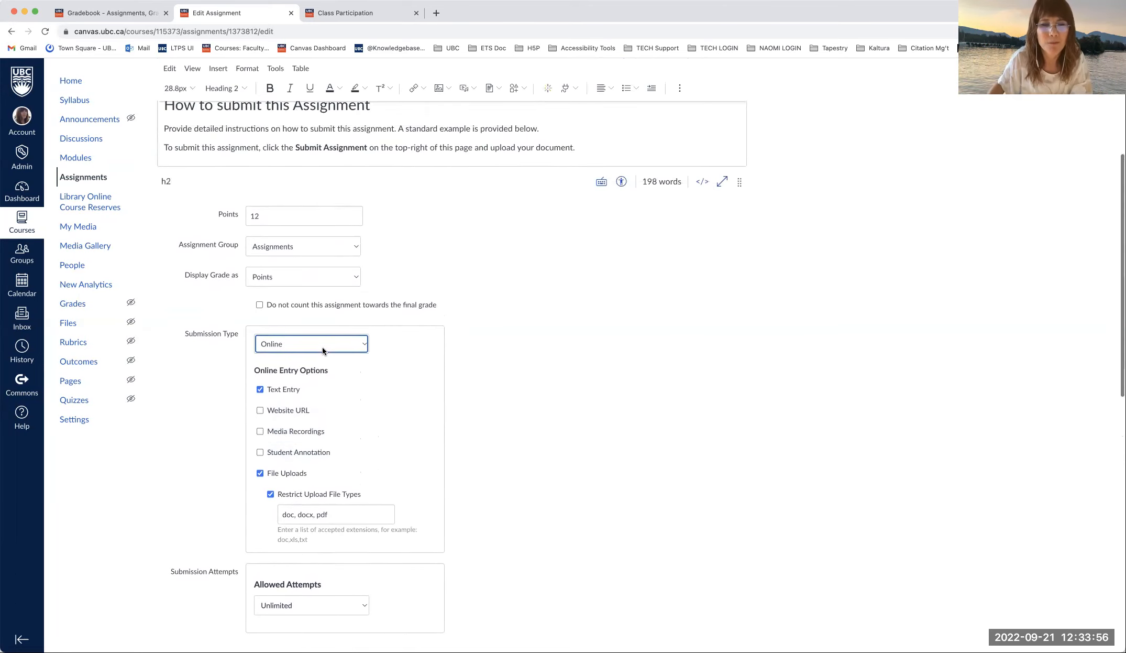
scroll(346, 388, down, 2)
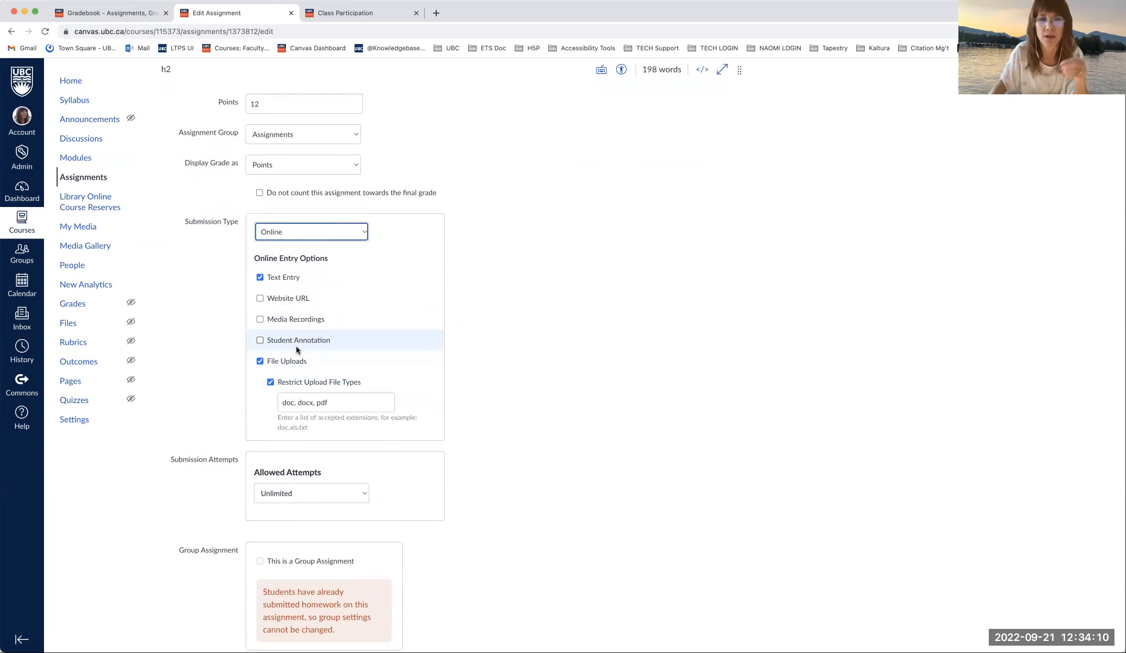
scroll(296, 346, down, 4)
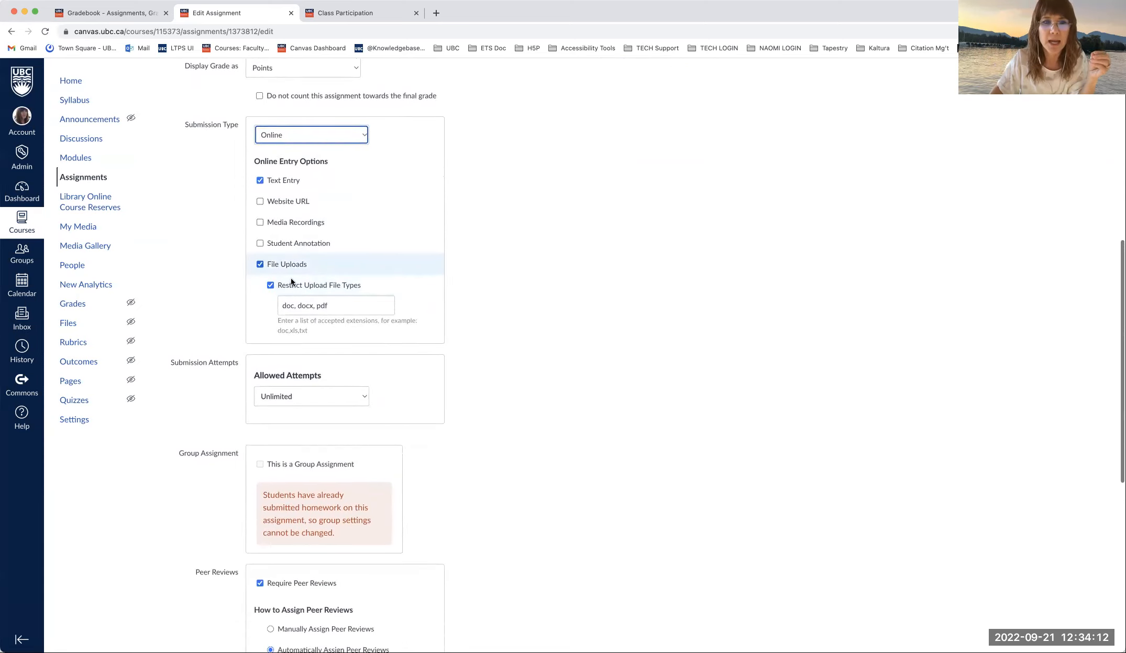
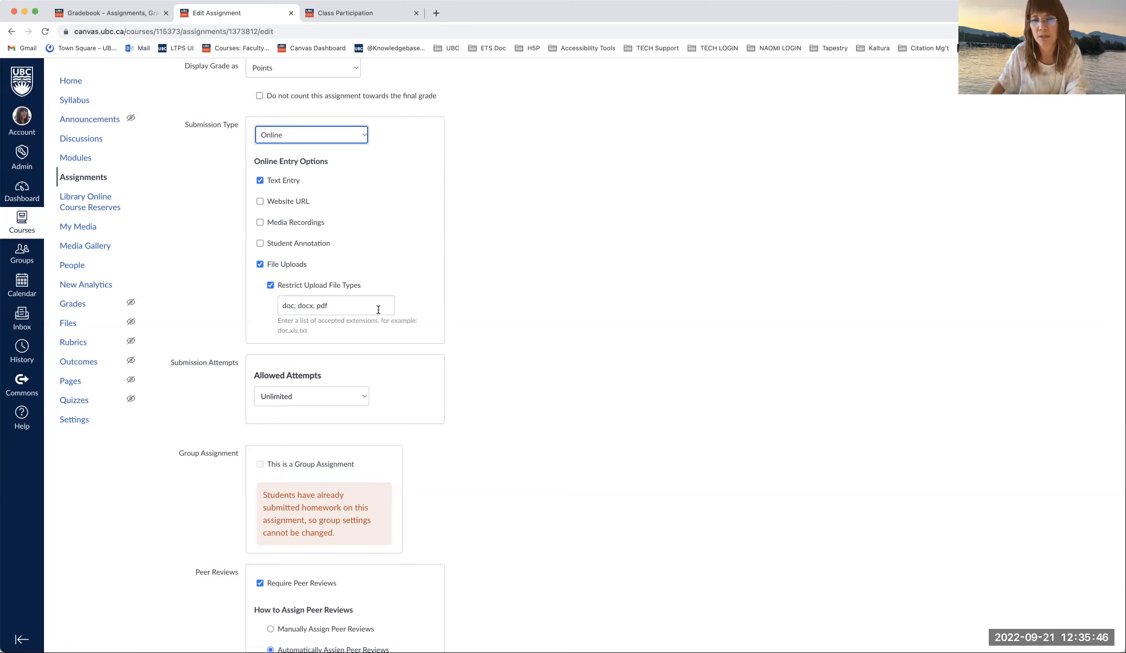
- Keep submission attempts unlimited and look over the remaining assignment settings
scroll(387, 305, down, 3)
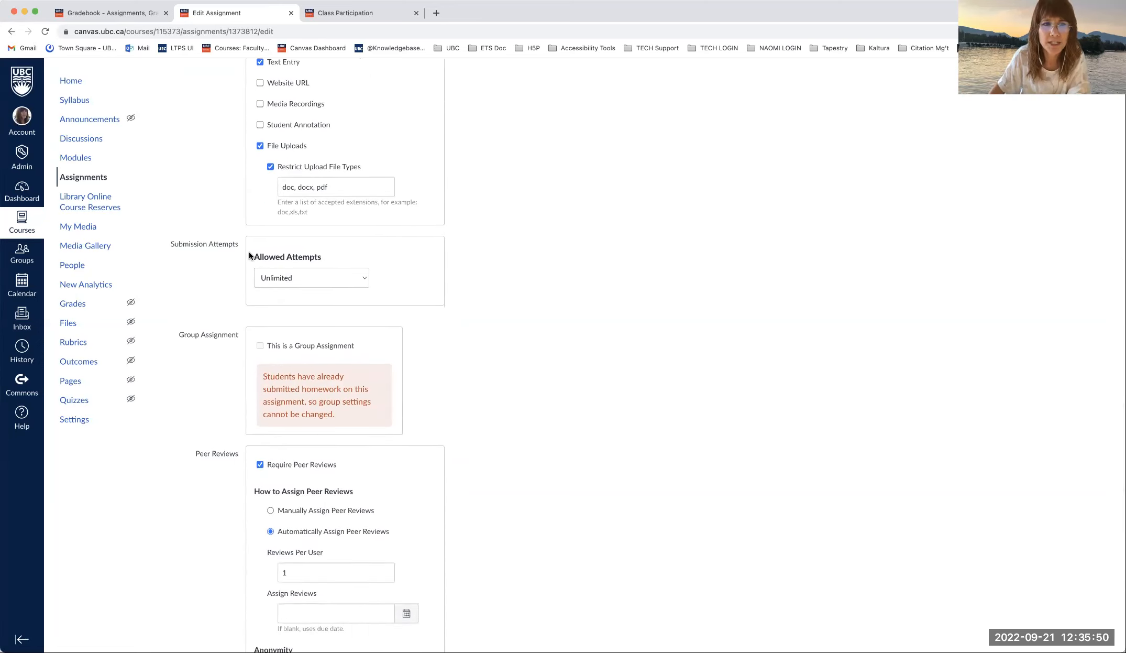
click(354, 277)
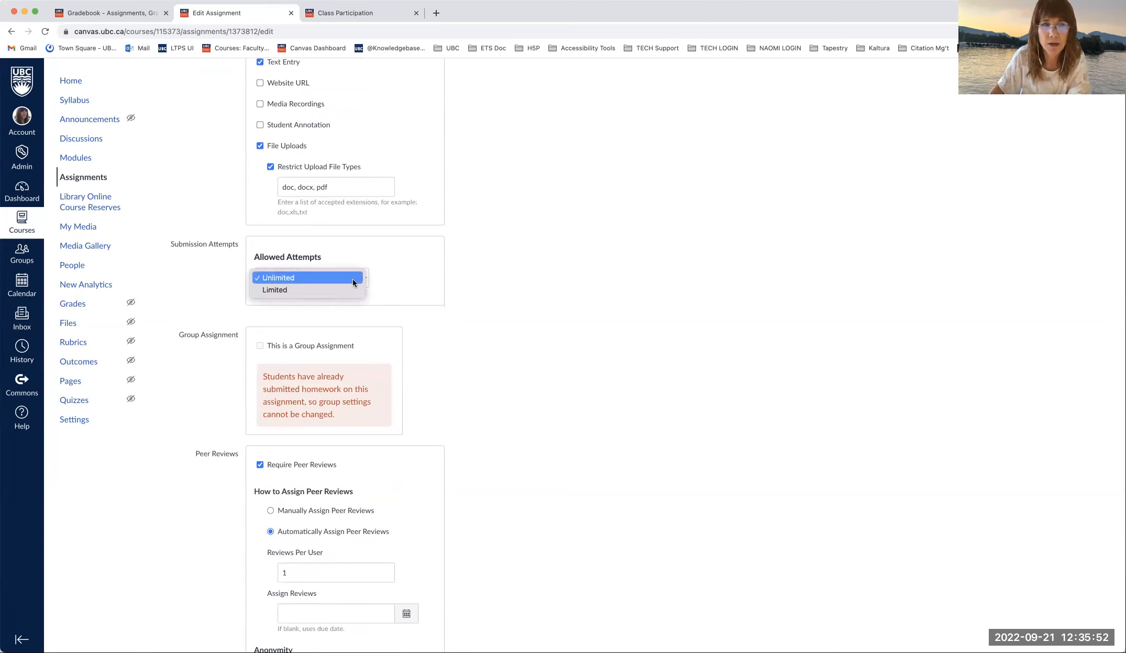
click(352, 281)
scroll(408, 292, down, 2)
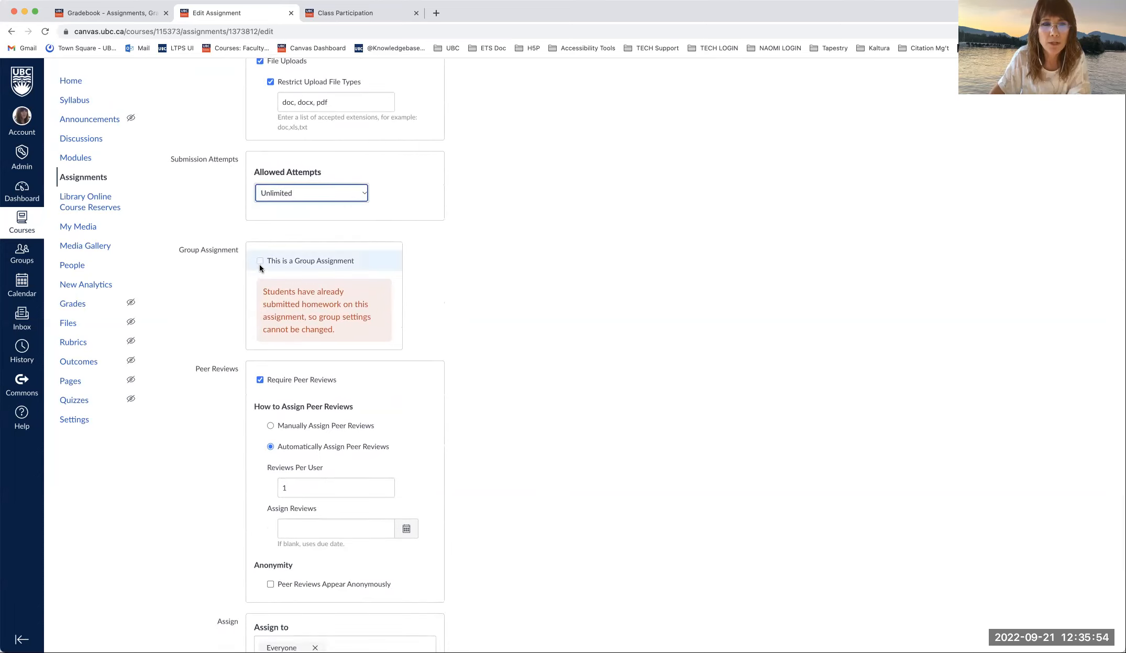
scroll(481, 329, down, 1)
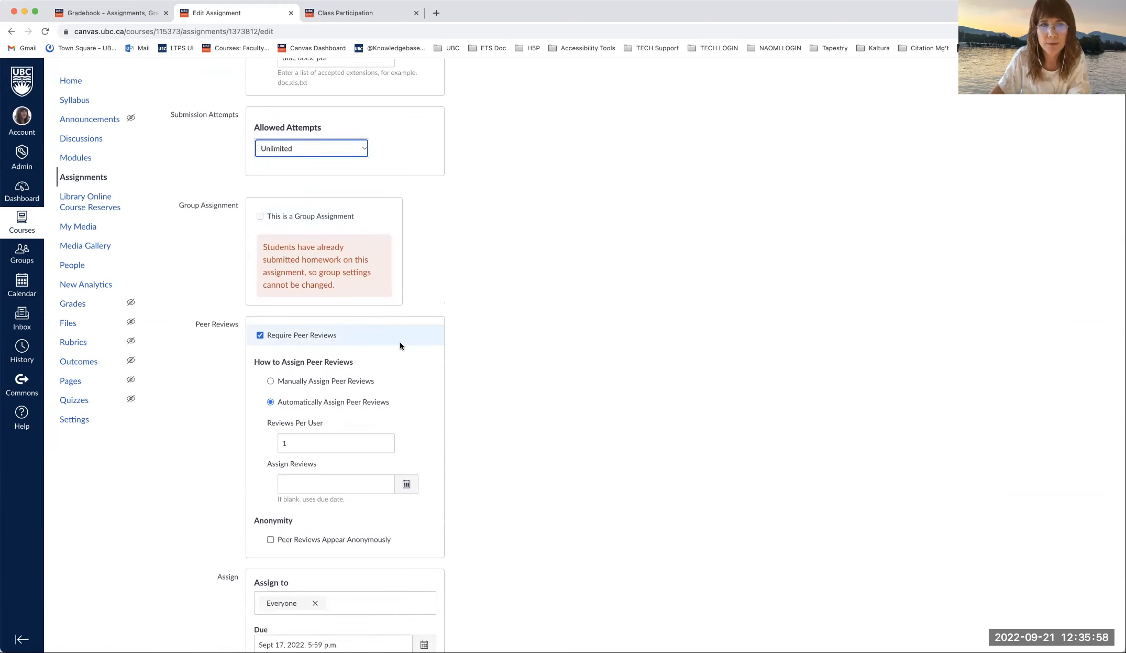
scroll(550, 322, down, 3)
scroll(549, 318, down, 1)
scroll(549, 317, up, 10)
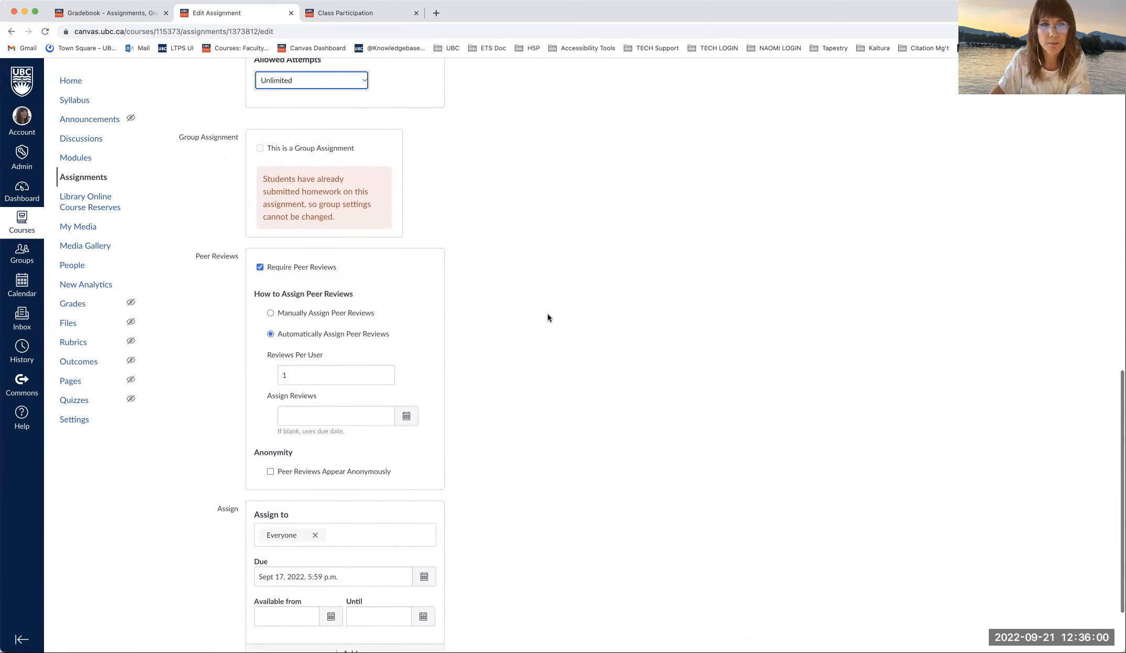
scroll(548, 317, up, 5)
scroll(547, 317, down, 10)
scroll(548, 314, down, 5)
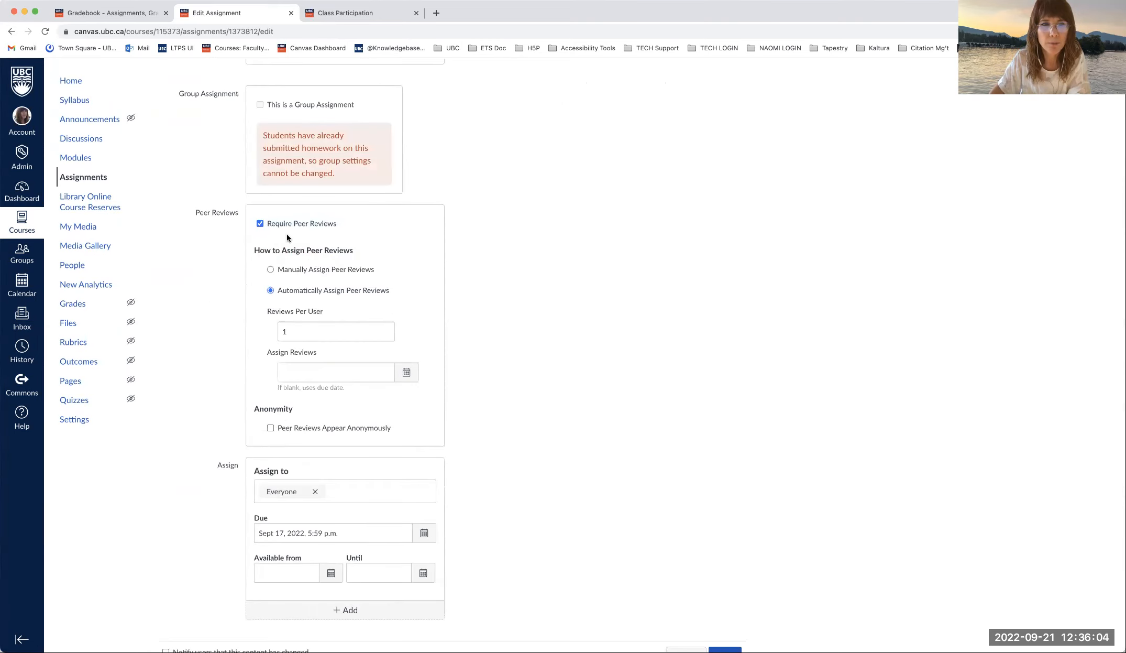
scroll(415, 310, down, 1)
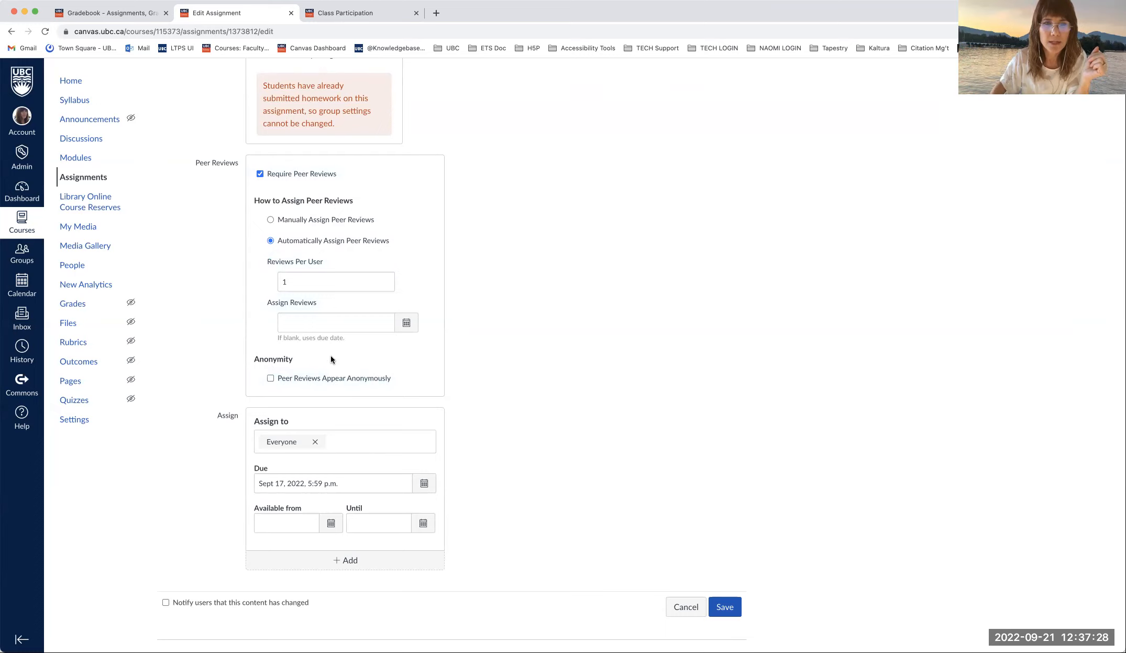
scroll(331, 359, up, 15)
scroll(331, 359, up, 4)
scroll(331, 358, down, 15)
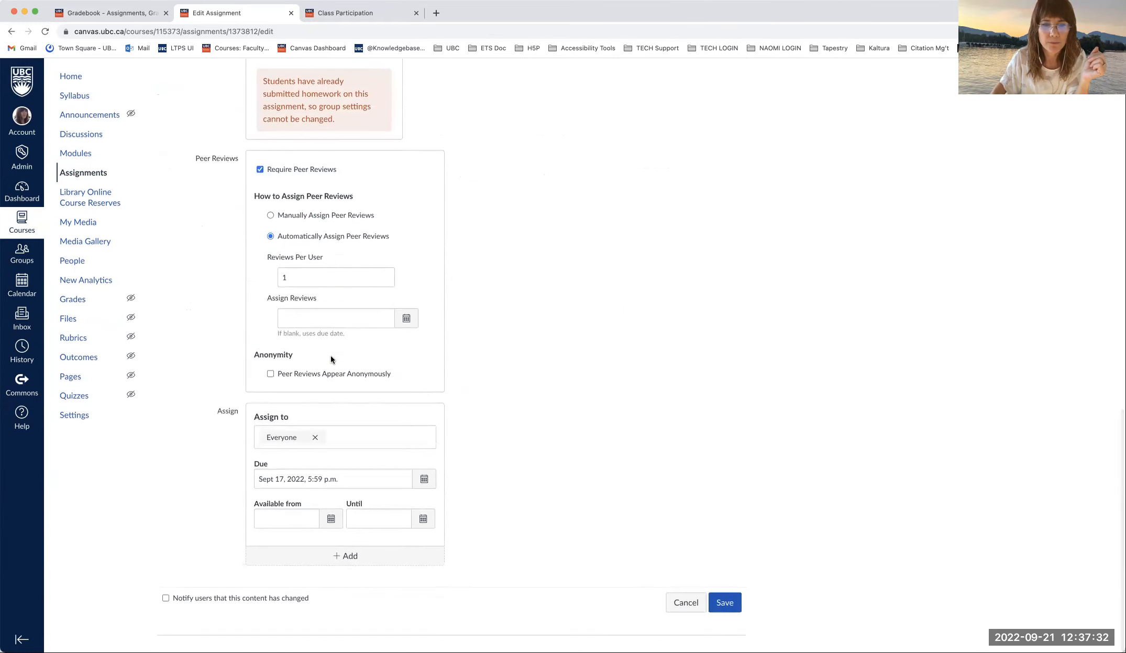
- Discard the peer-review assignment edits and view the course's weighted Assignments list
click(687, 608)
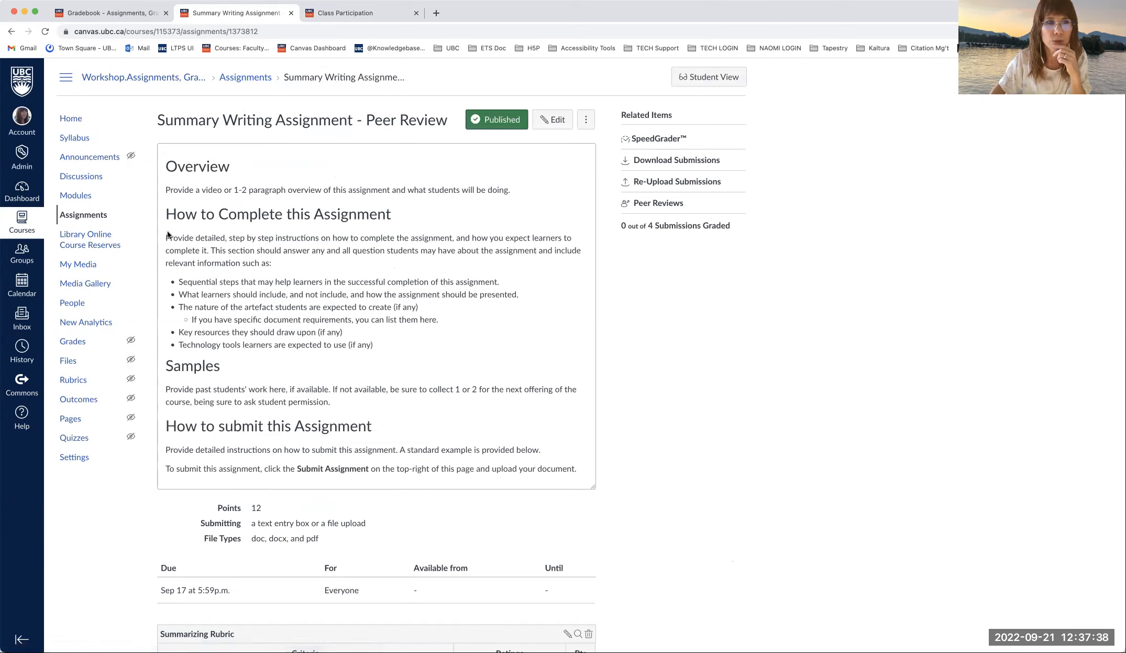
click(74, 219)
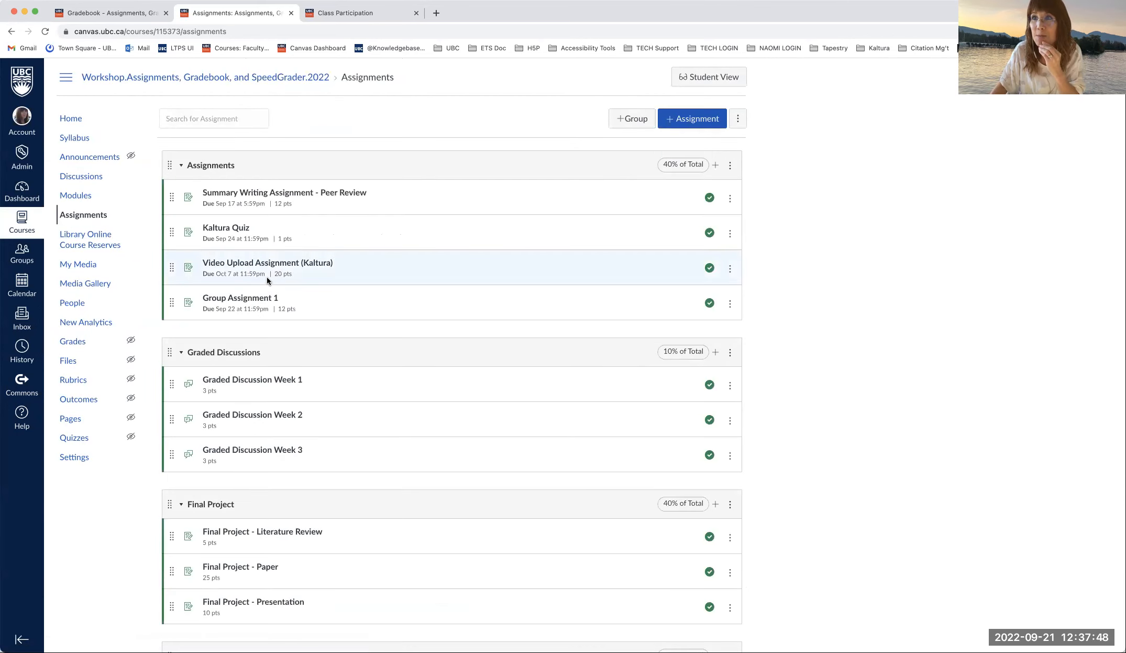
scroll(267, 280, down, 3)
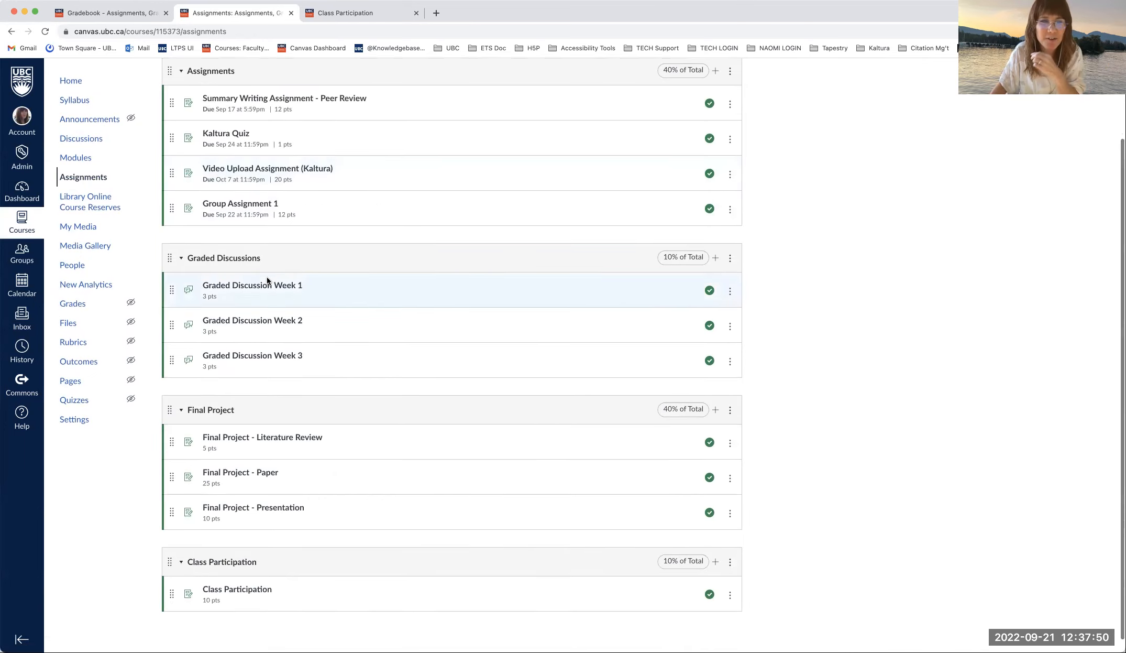
scroll(266, 275, up, 2)
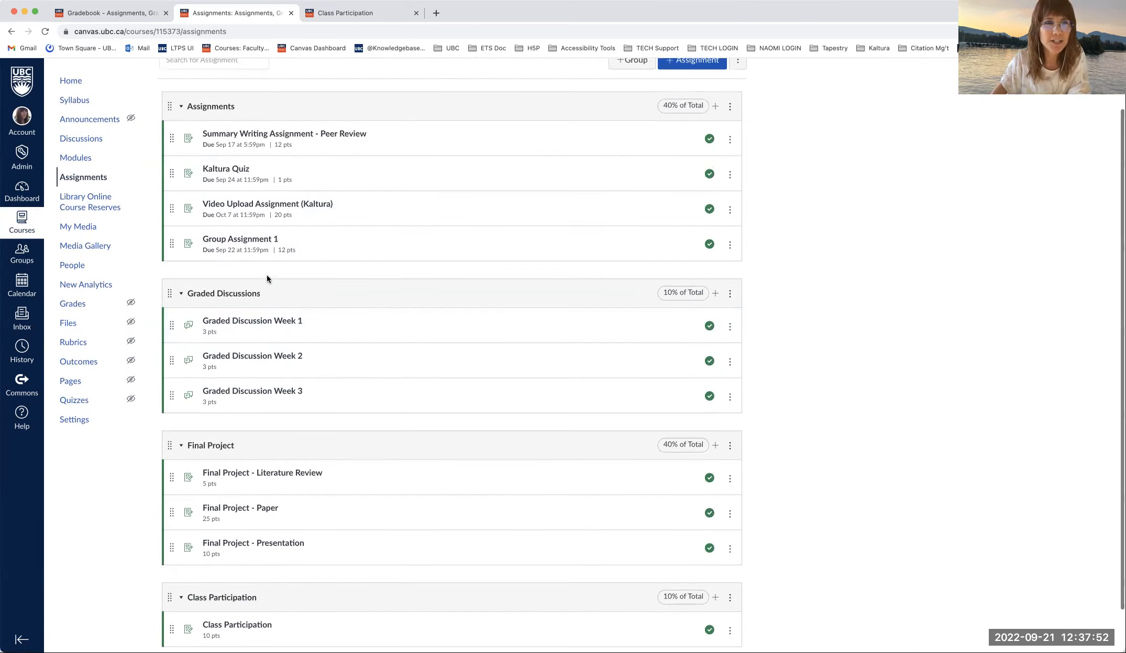
- Edit Group Assignment 1 and keep 'Group Assignment 1' as its group set
click(266, 241)
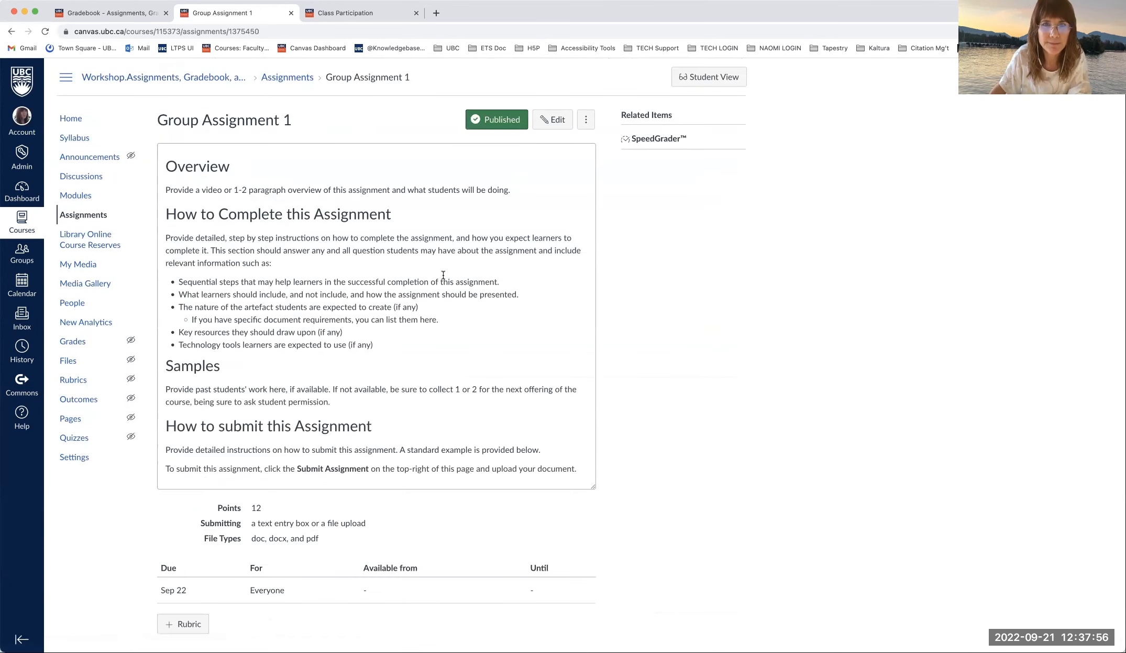
click(551, 119)
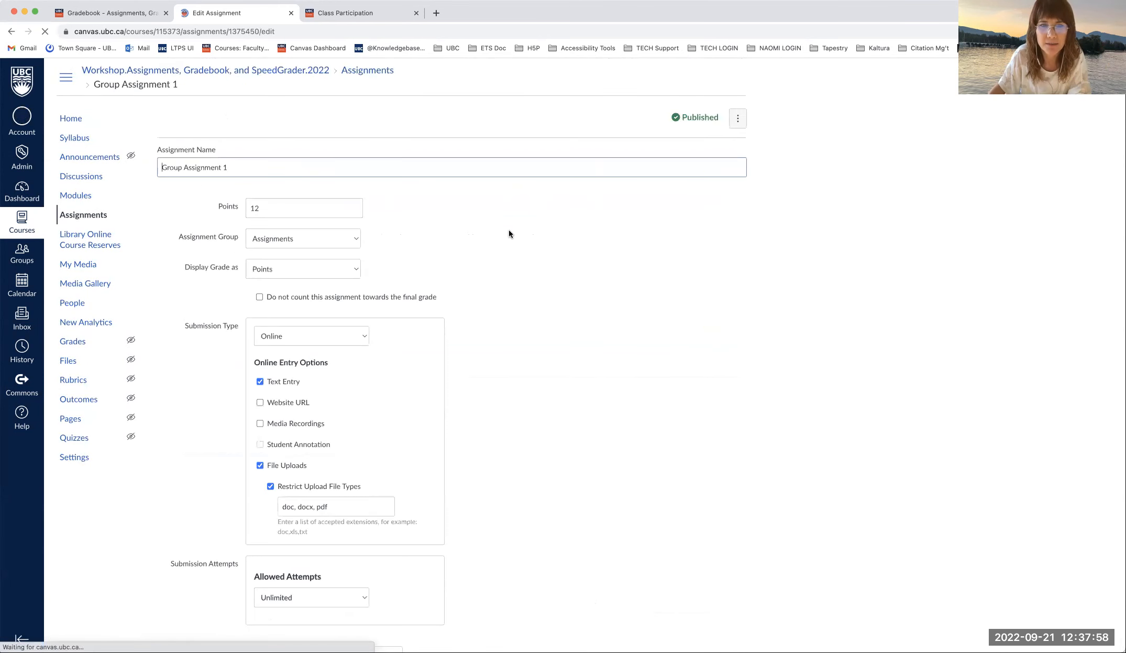
scroll(510, 229, down, 12)
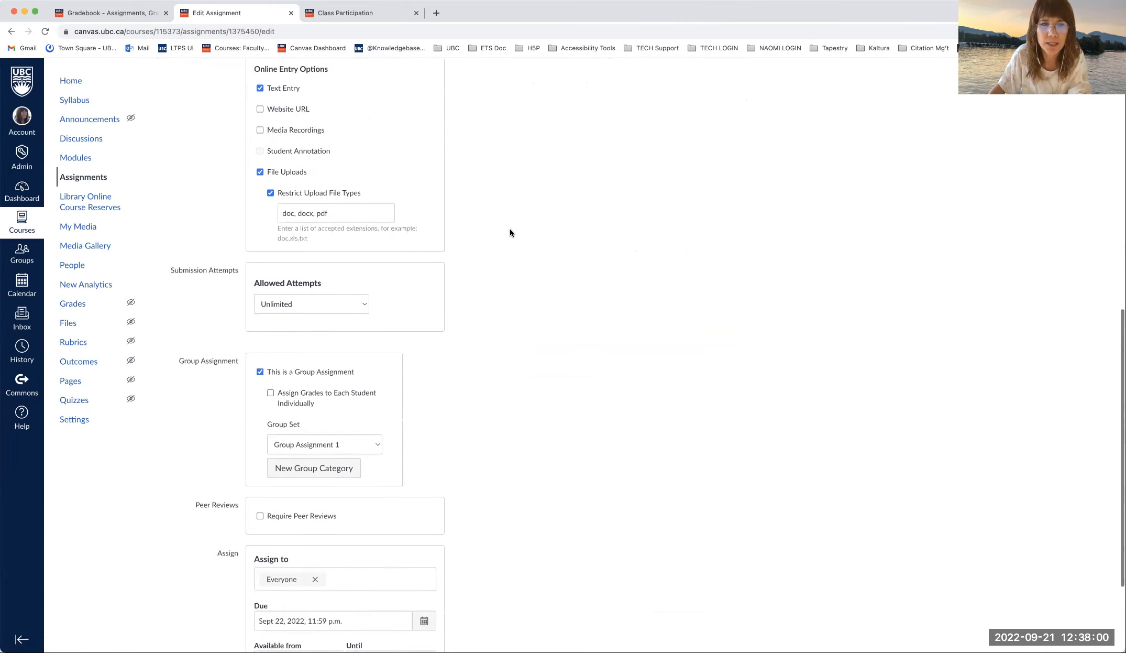
scroll(530, 269, up, 3)
scroll(529, 271, down, 4)
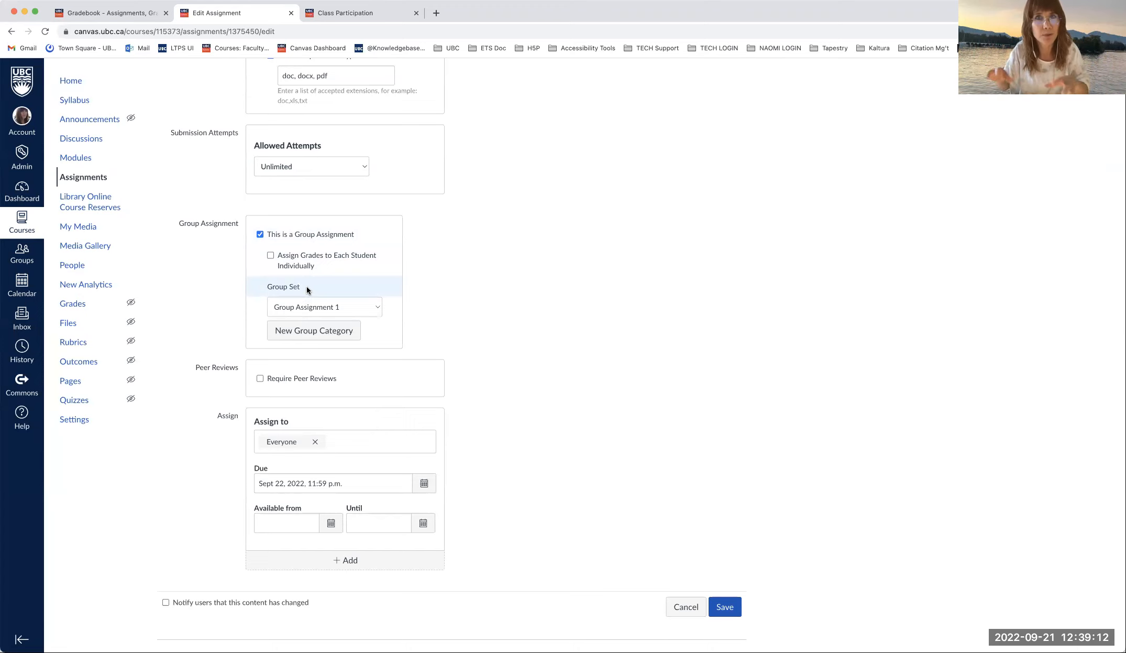
click(375, 309)
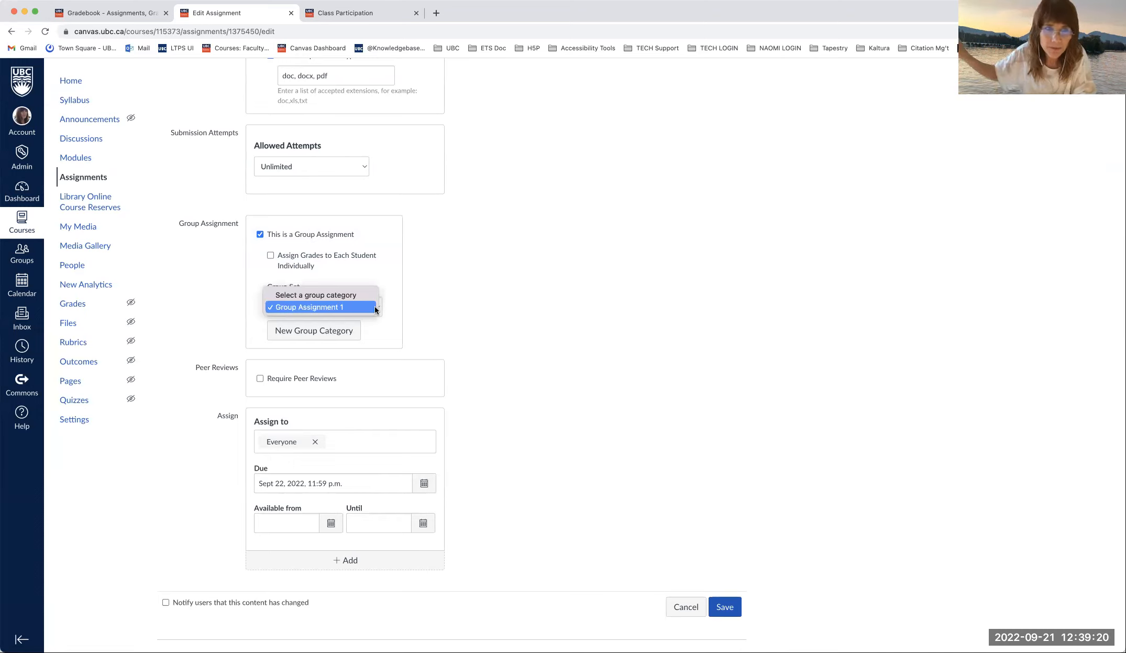
click(457, 275)
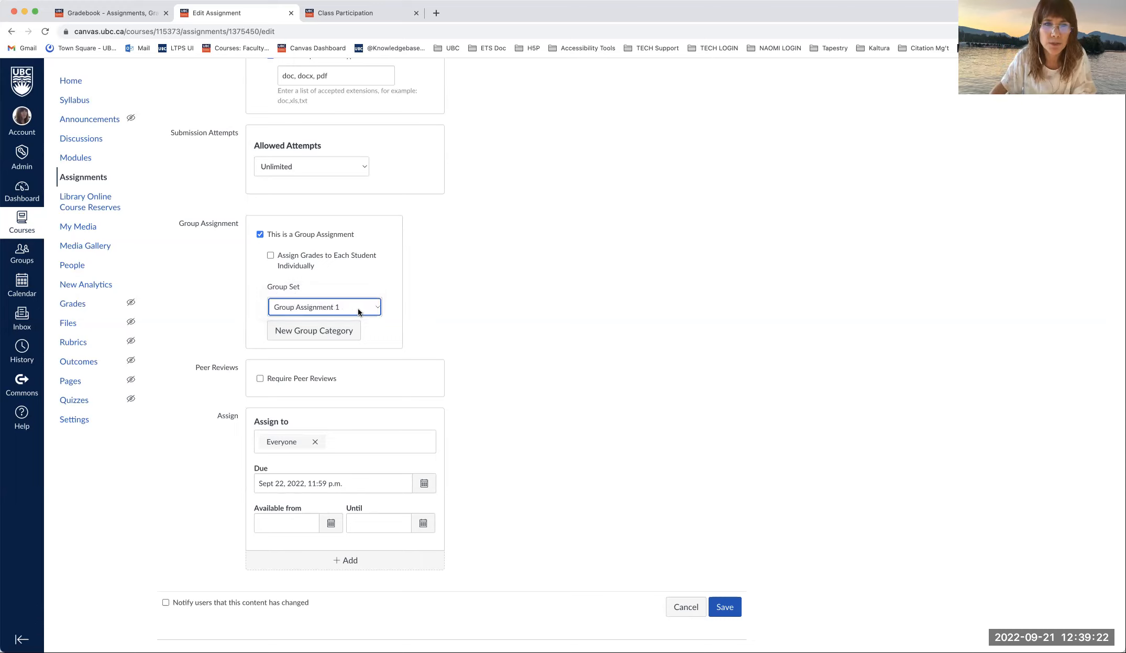
- Start a new group category, then close the Create Group Set dialog without creating it
click(318, 331)
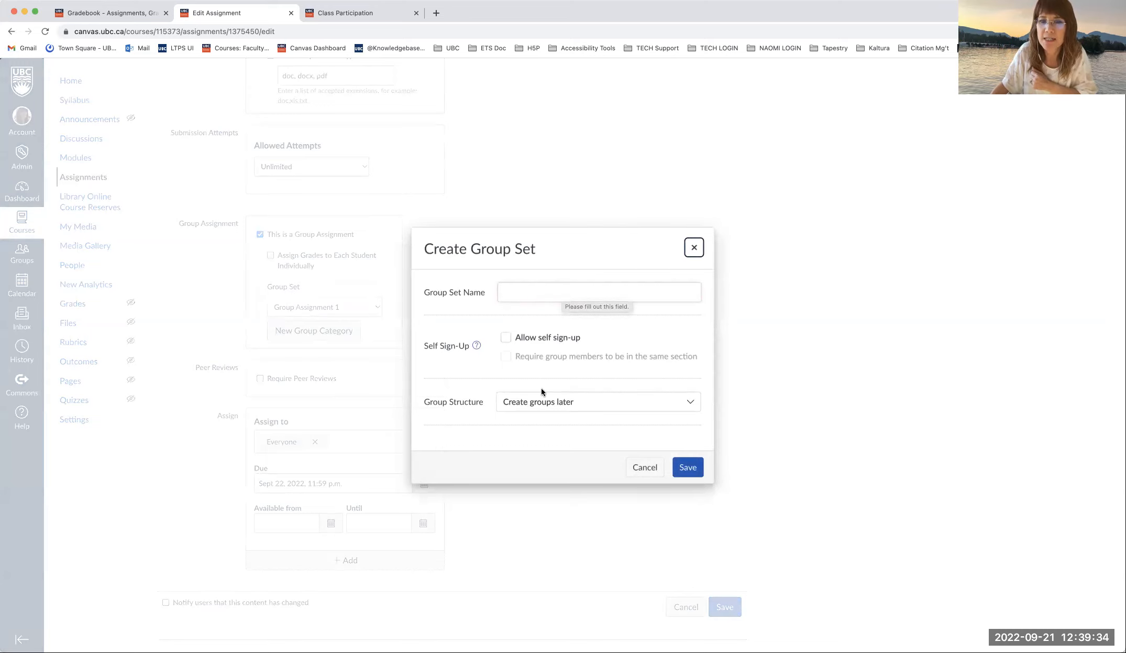
click(695, 249)
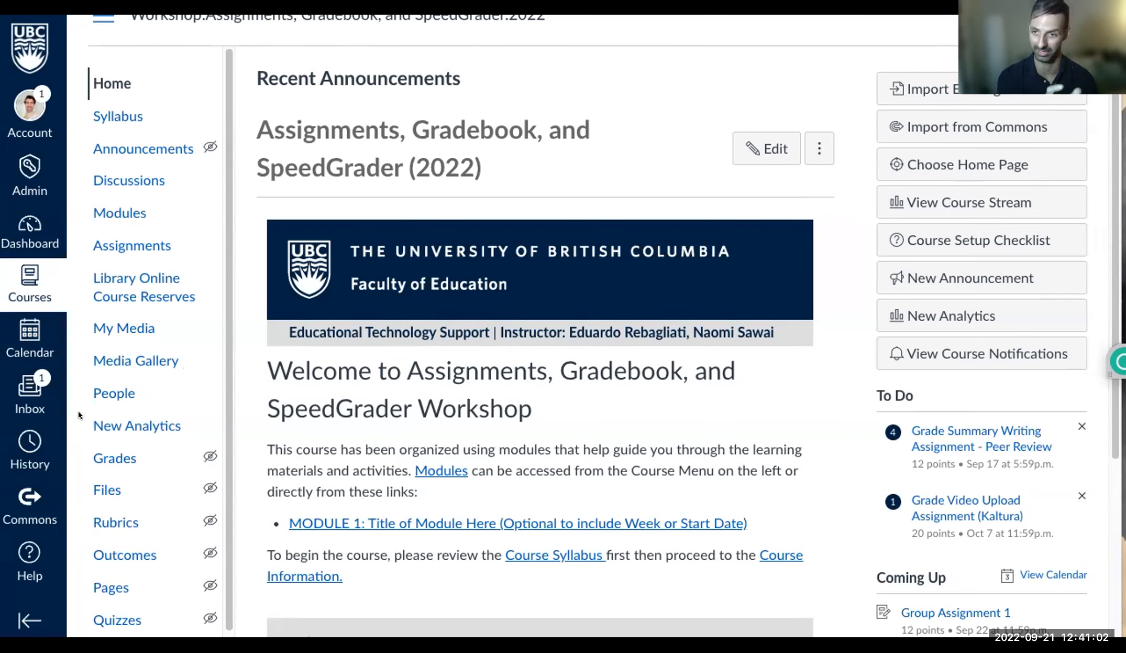
click(116, 393)
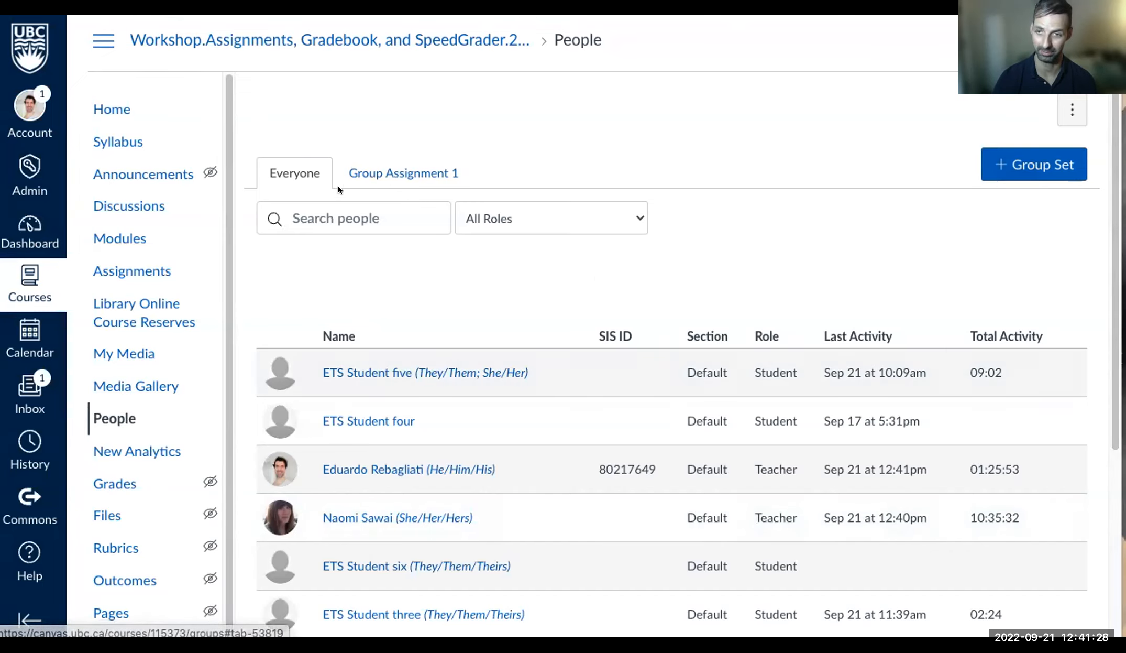
click(379, 171)
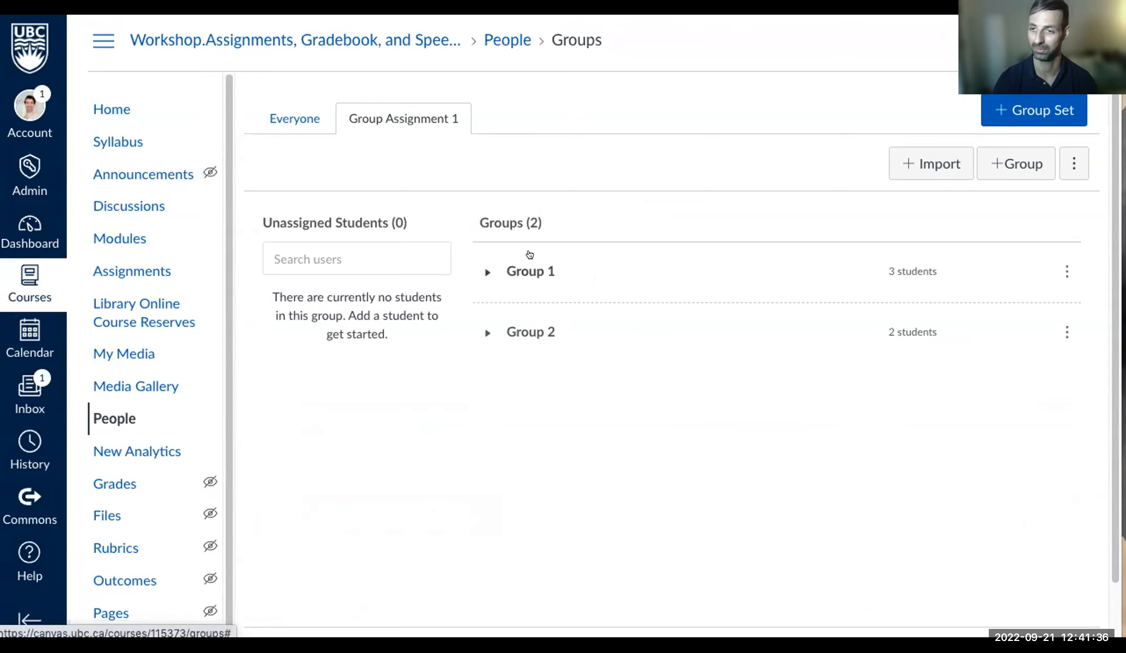
click(487, 269)
click(487, 384)
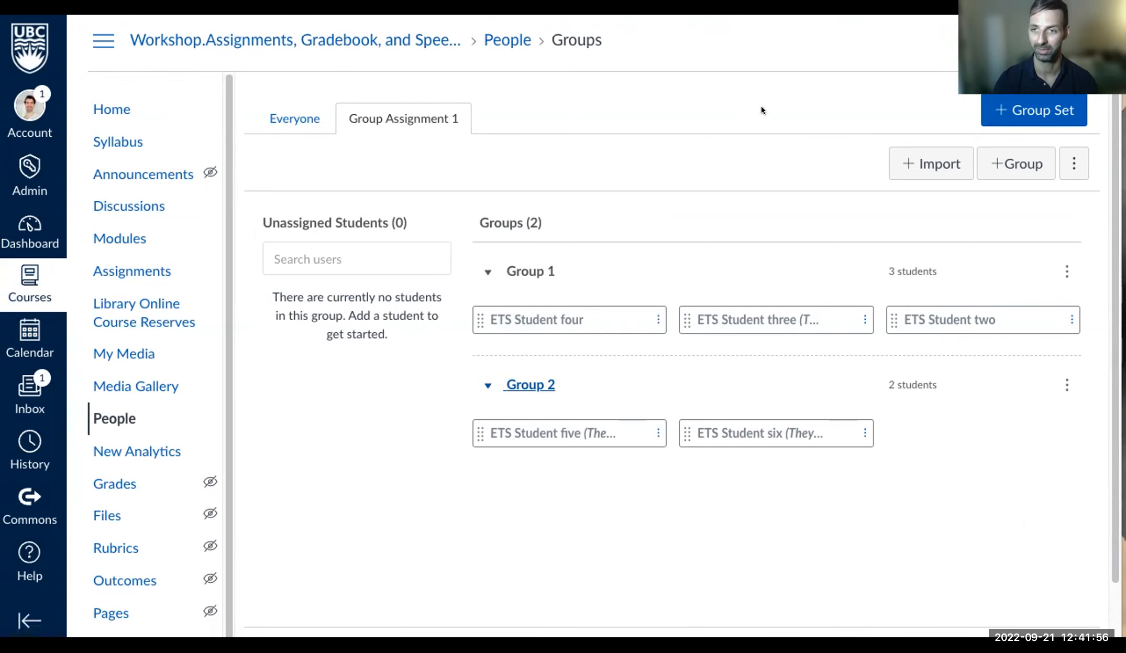
click(1031, 107)
click(493, 219)
click(777, 144)
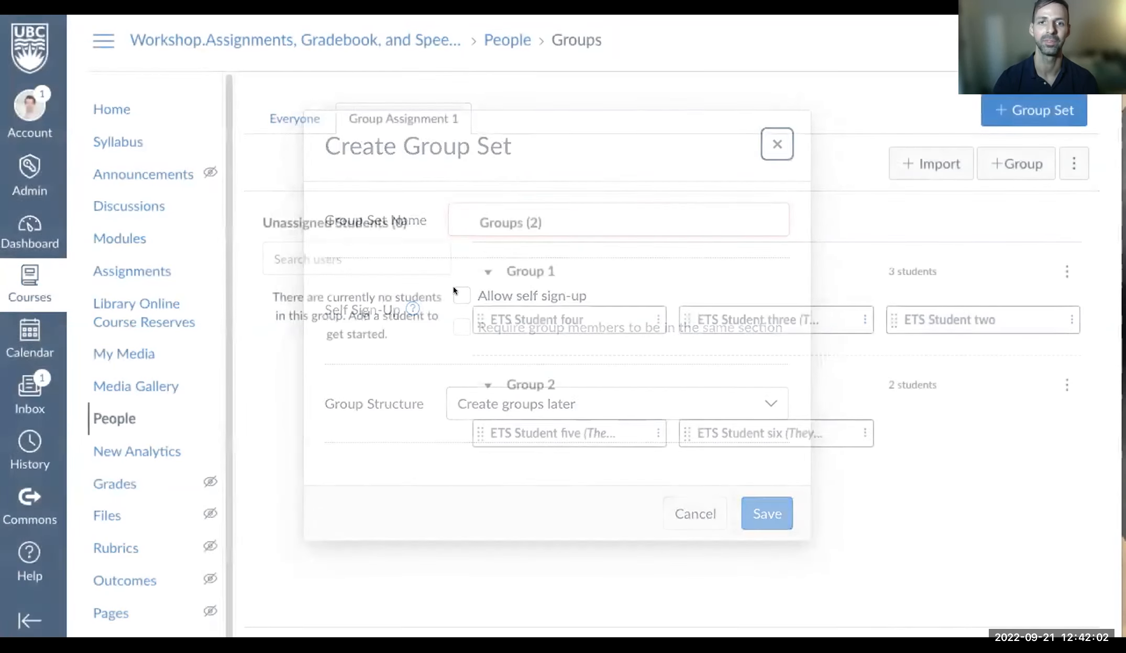
click(1030, 107)
- Create the group set 'Group Assignment 2' with groups to be created later
click(506, 213)
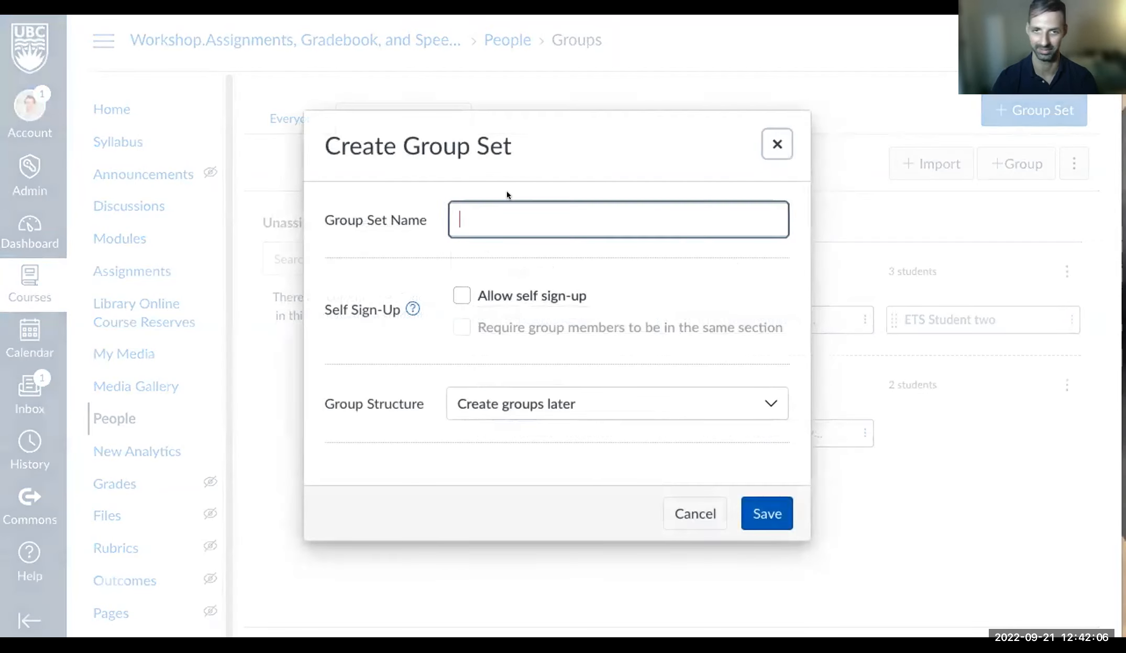
text(Group Ass)
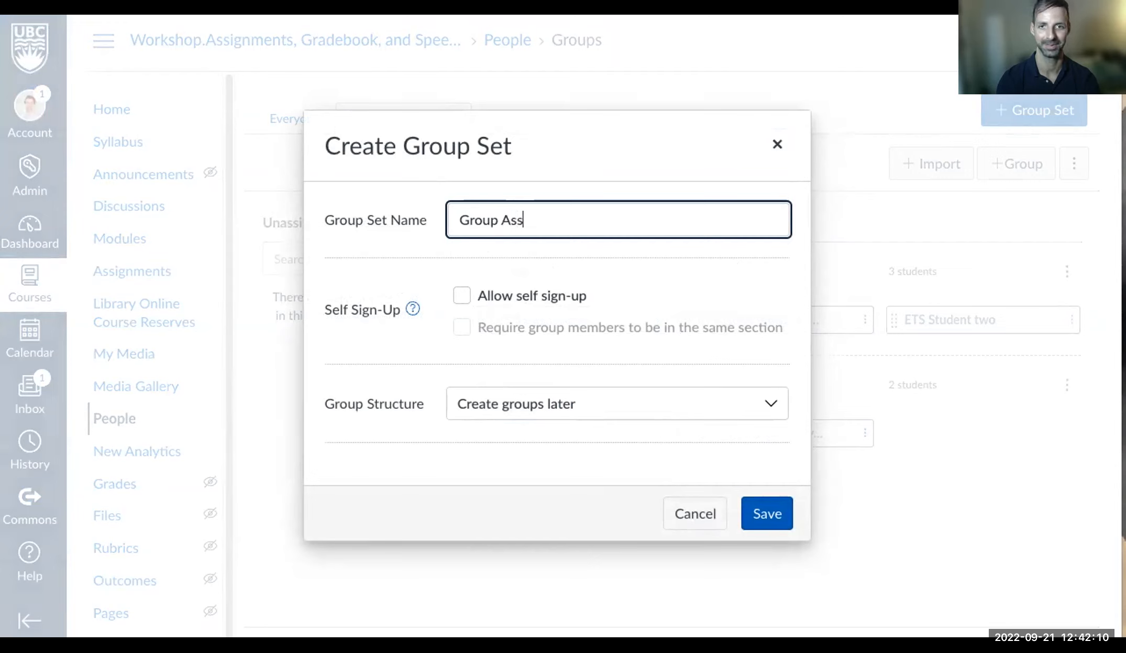
text(ignment 2)
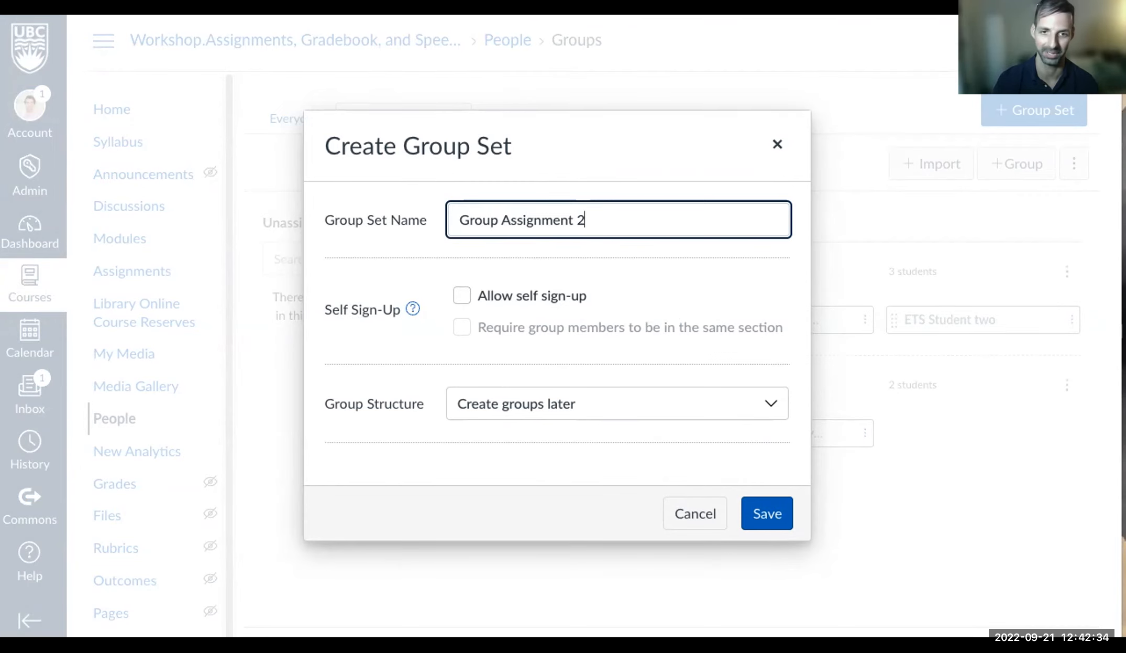
click(725, 401)
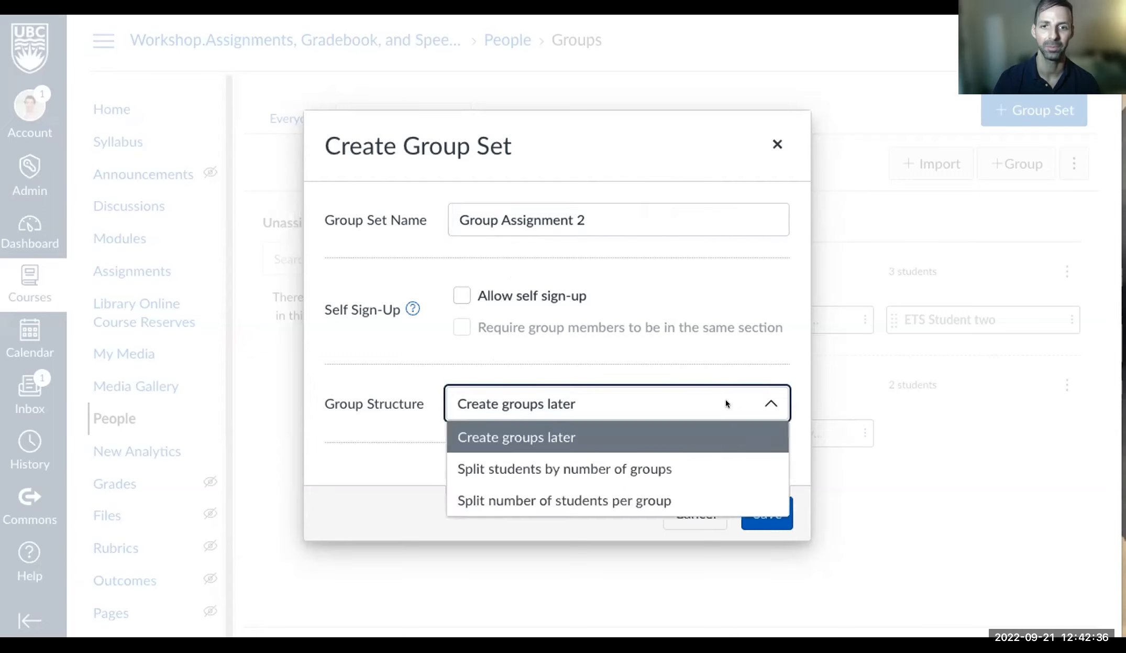
click(746, 367)
click(733, 401)
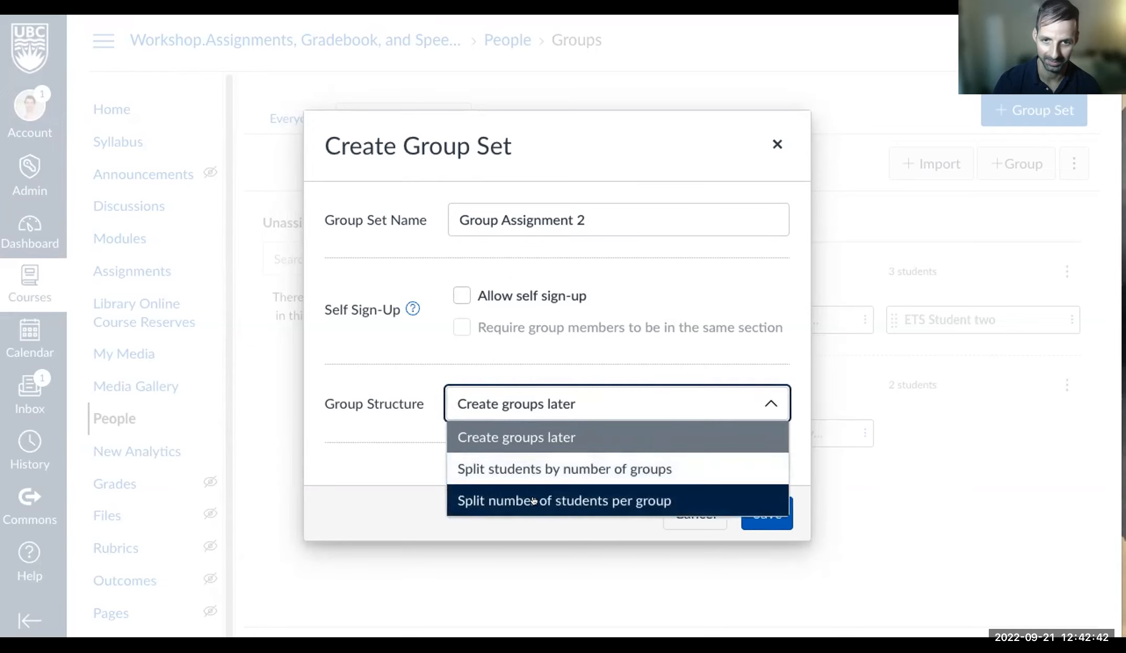
click(736, 355)
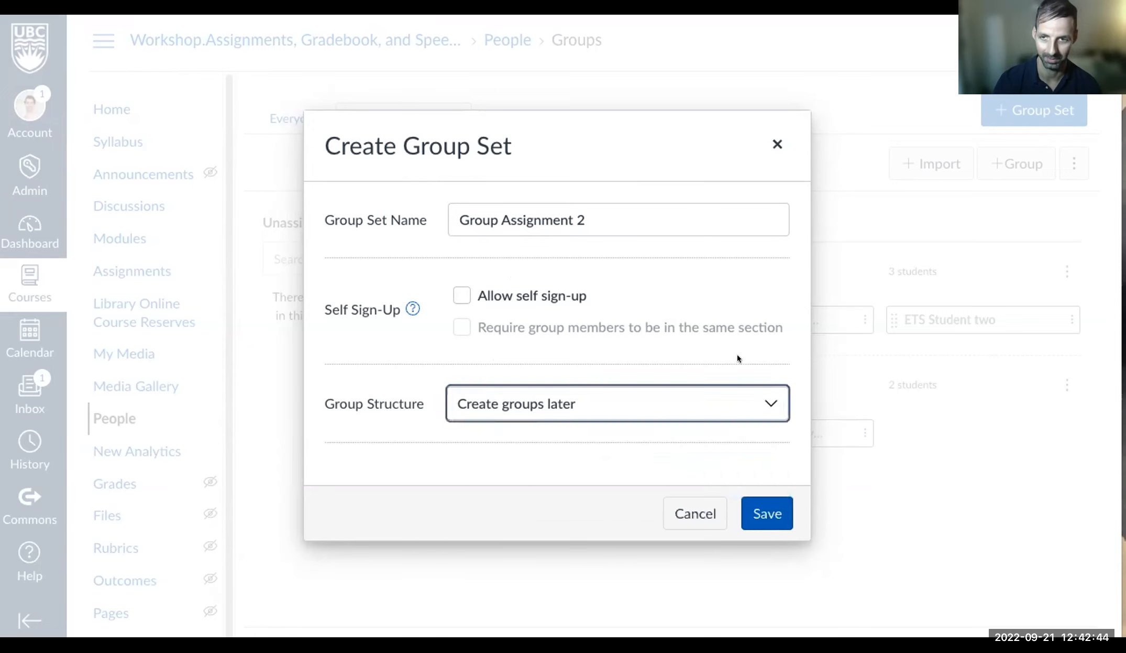
click(767, 516)
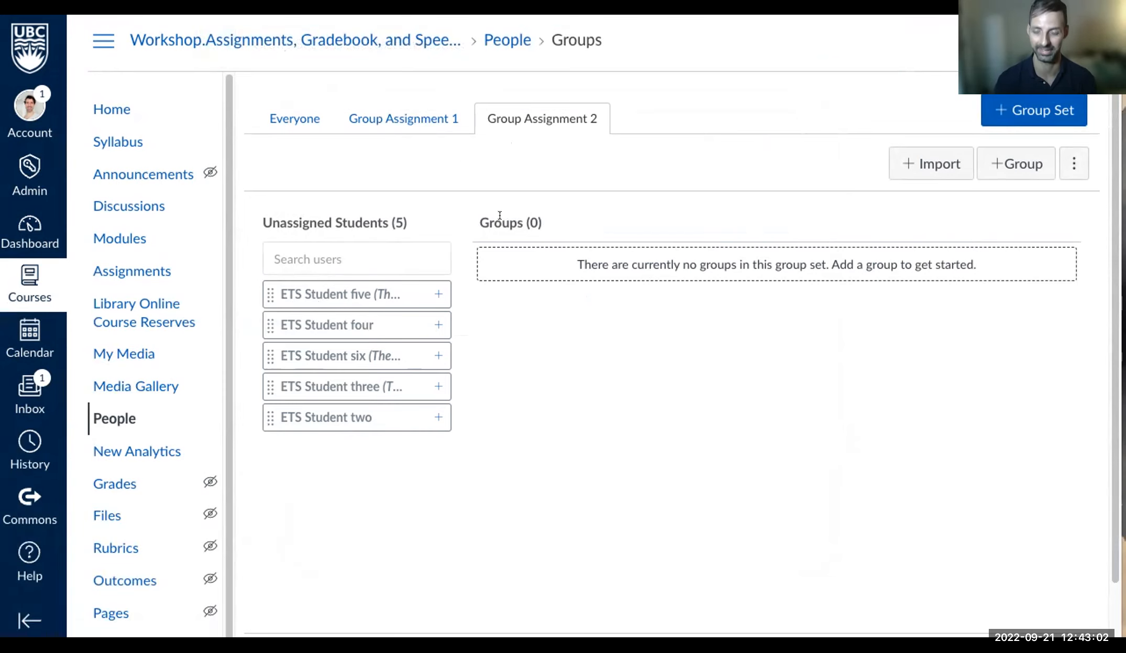
- Add a group named 'Group A' to the set
click(1015, 163)
click(428, 289)
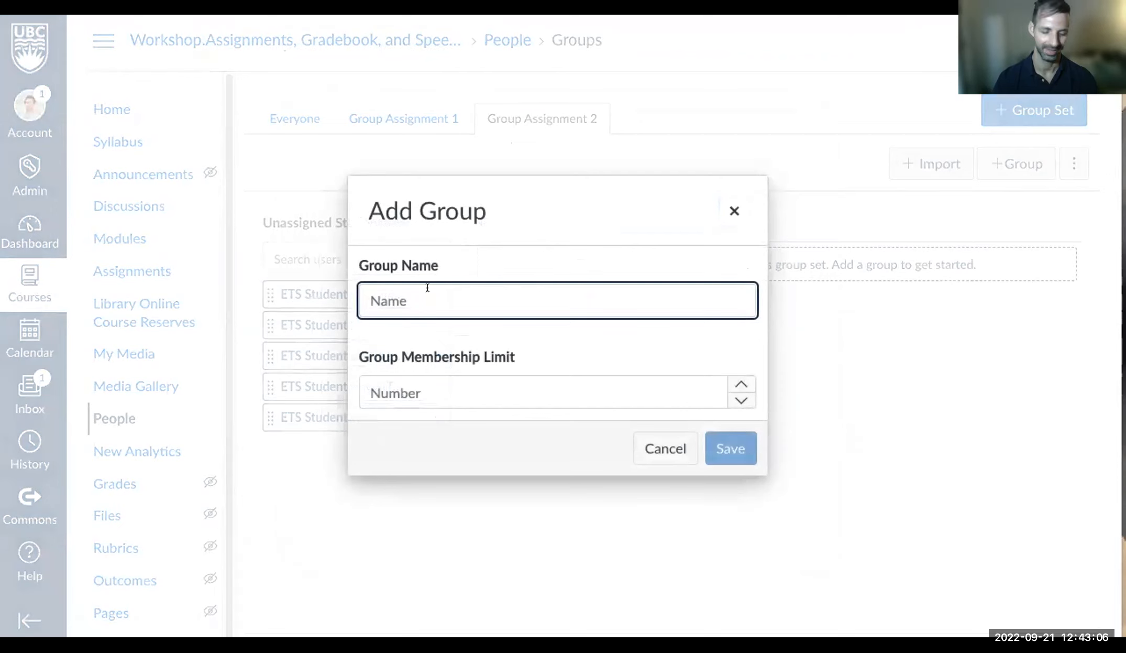
text(Group A)
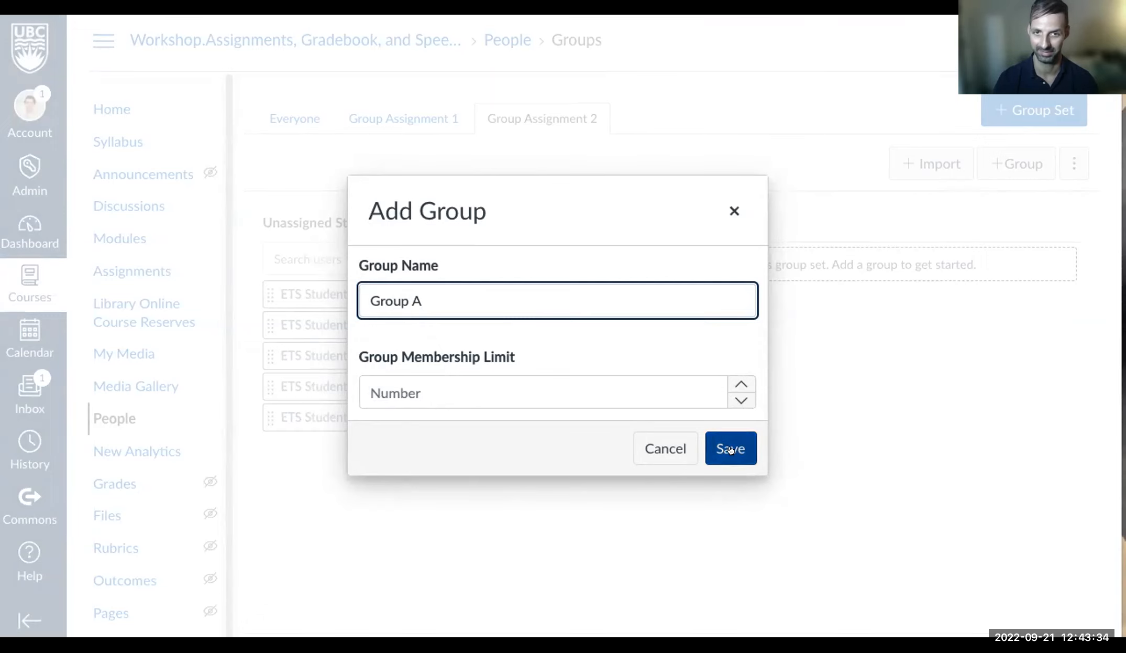
click(469, 378)
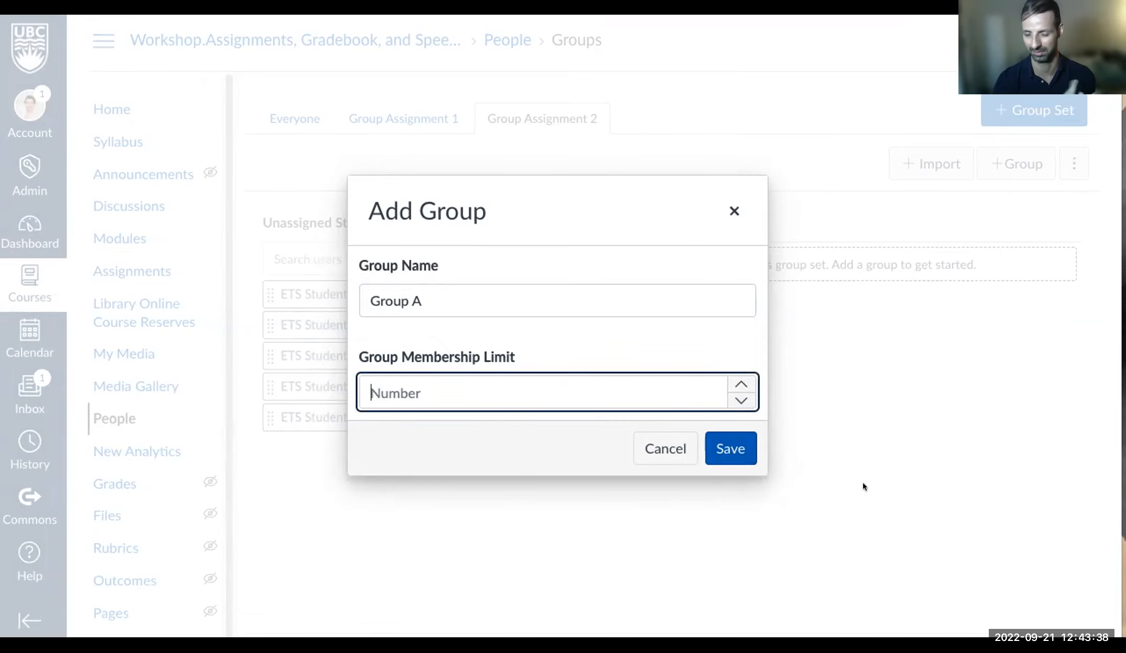
click(753, 454)
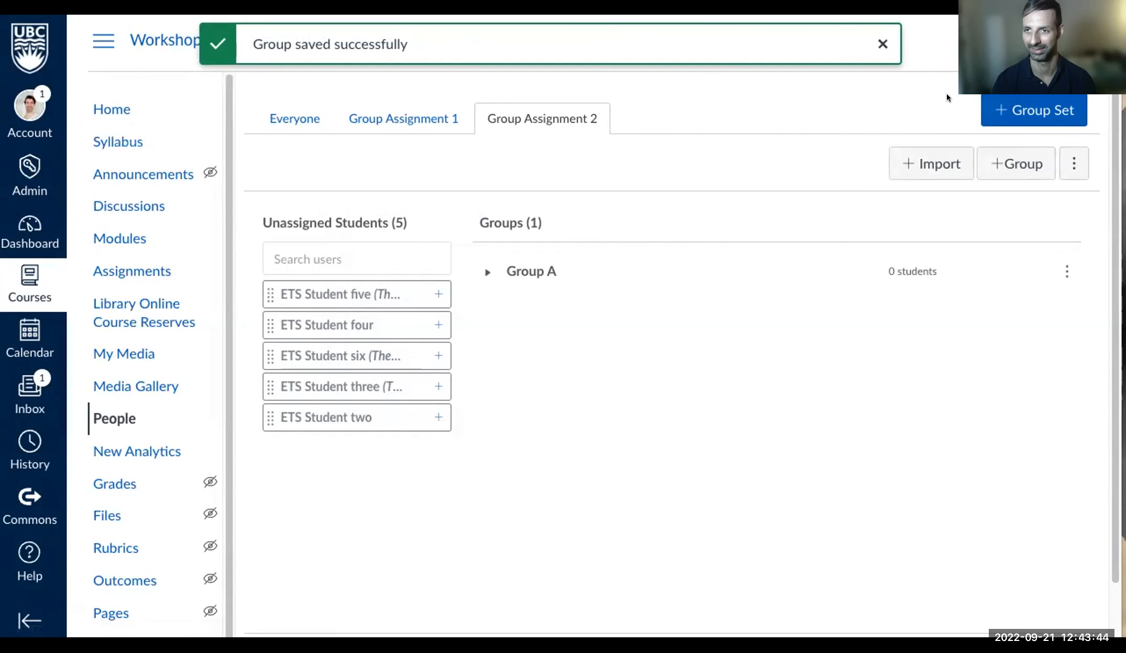
- Add a second group as 'Group 2', then rename it to 'Group B'
click(1003, 164)
click(498, 296)
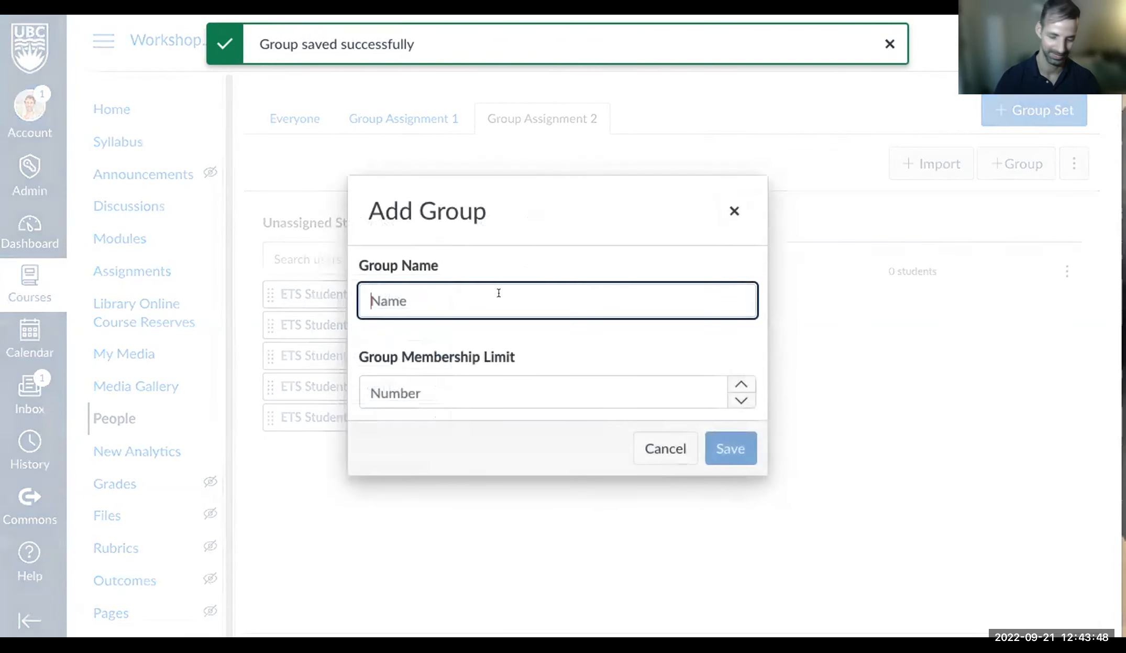
text(Group 2)
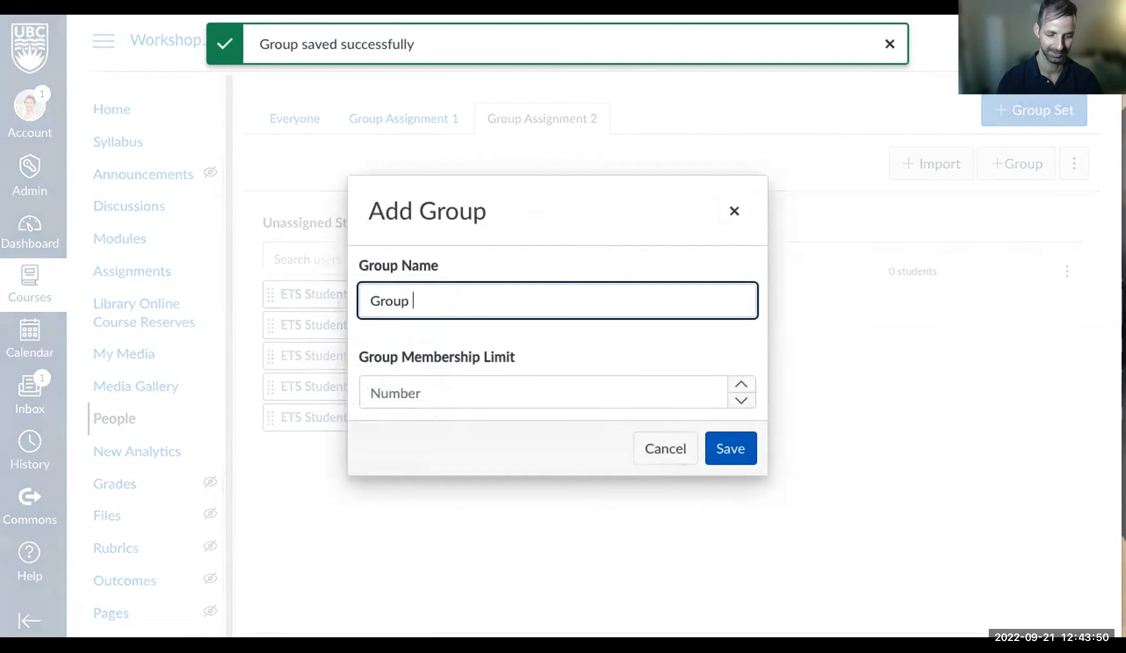
click(725, 450)
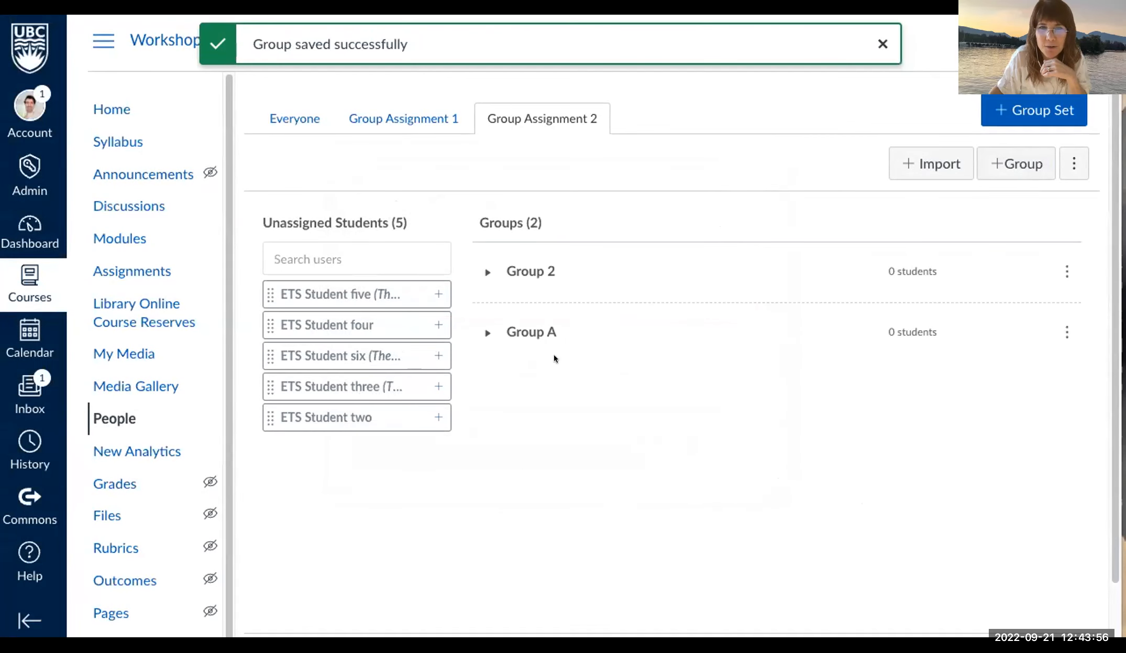
click(1067, 271)
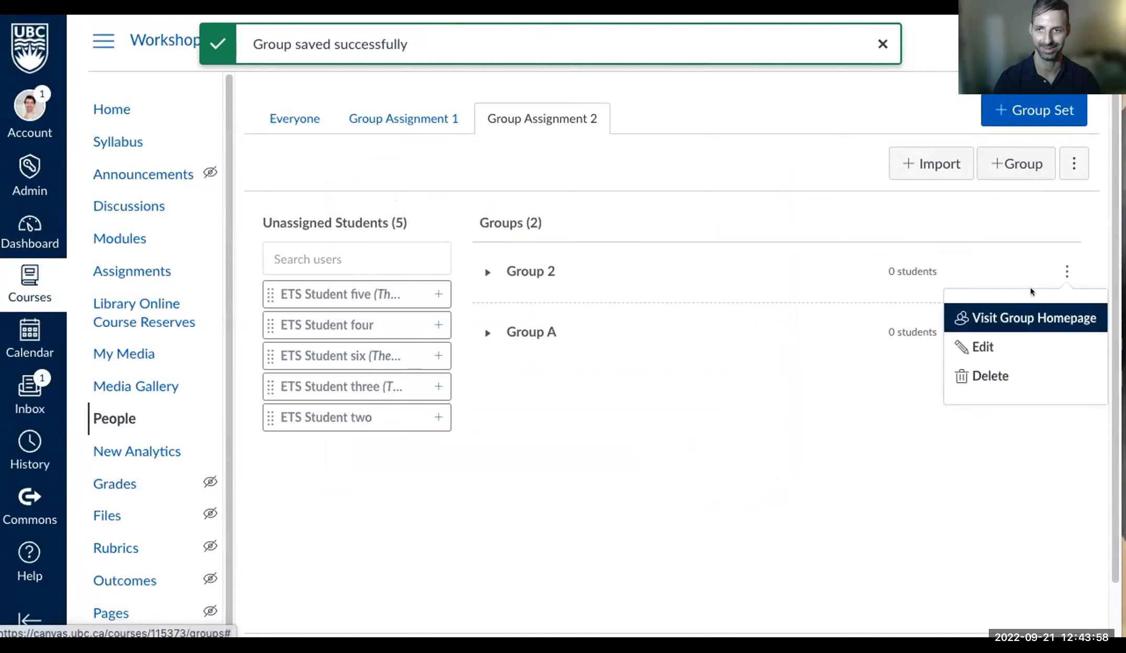
click(990, 345)
click(457, 293)
key(BackSpace)
text(b)
text(B)
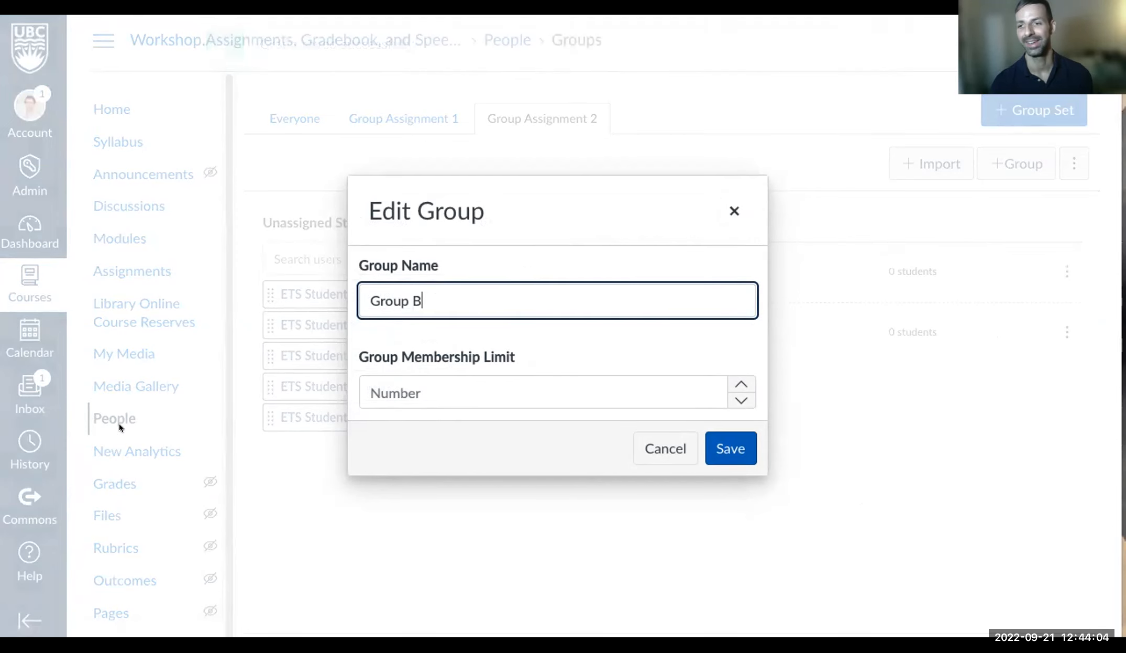
click(752, 454)
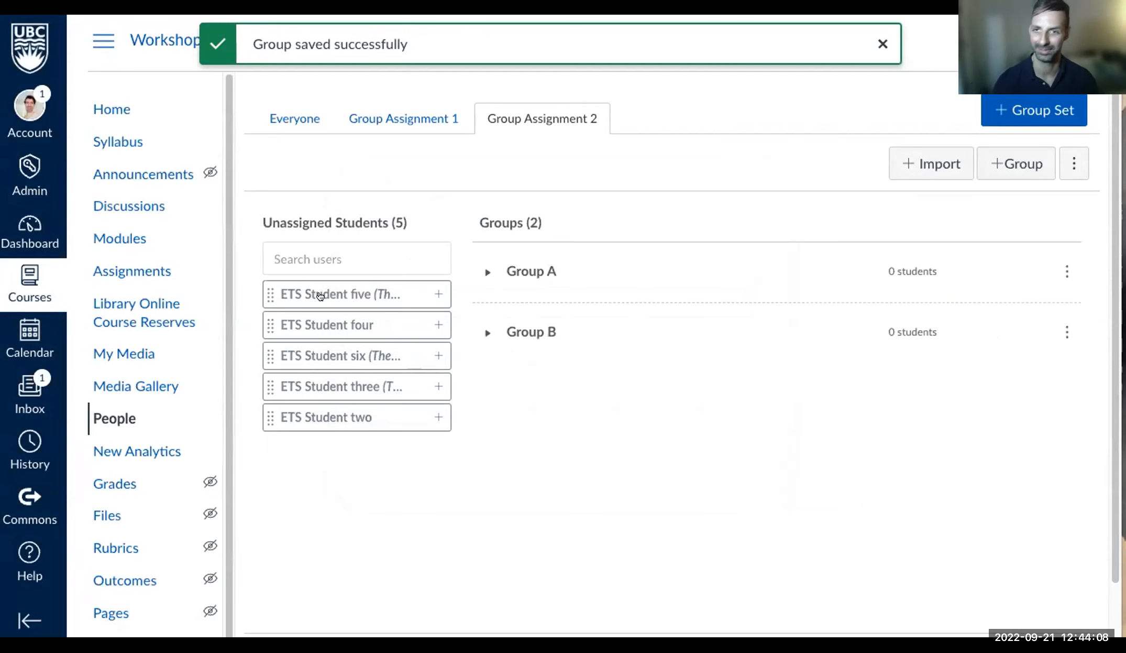
- Drag students five and four into Group A, and six and three into Group B
drag(319, 295, 486, 278)
click(487, 271)
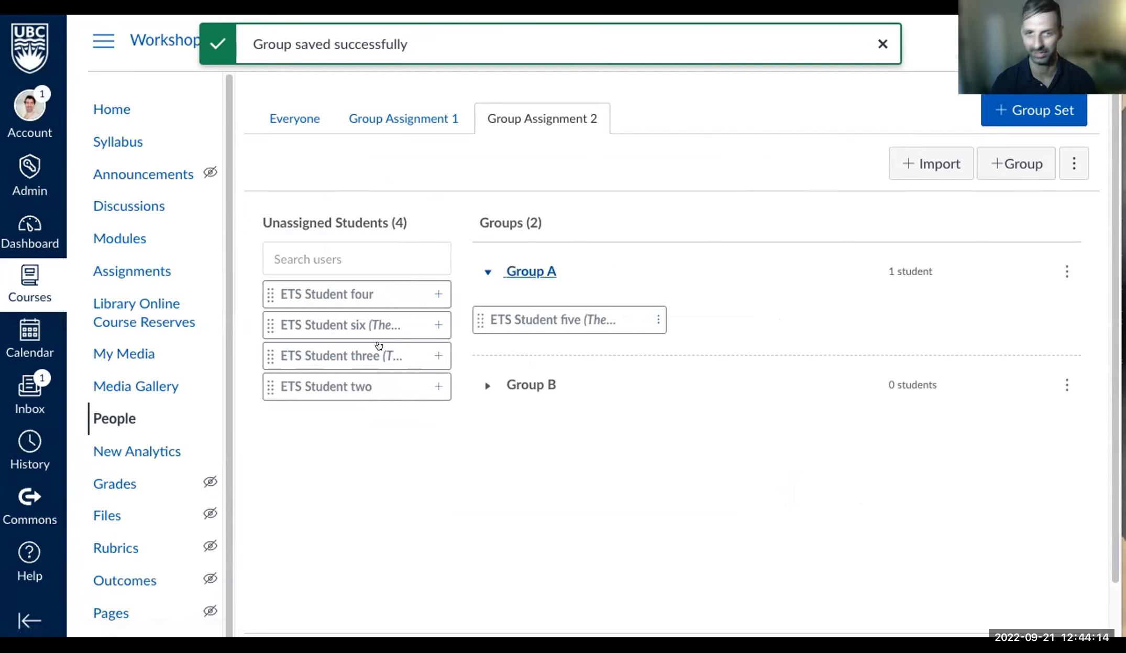
drag(342, 293, 641, 316)
drag(322, 294, 544, 390)
drag(362, 292, 559, 386)
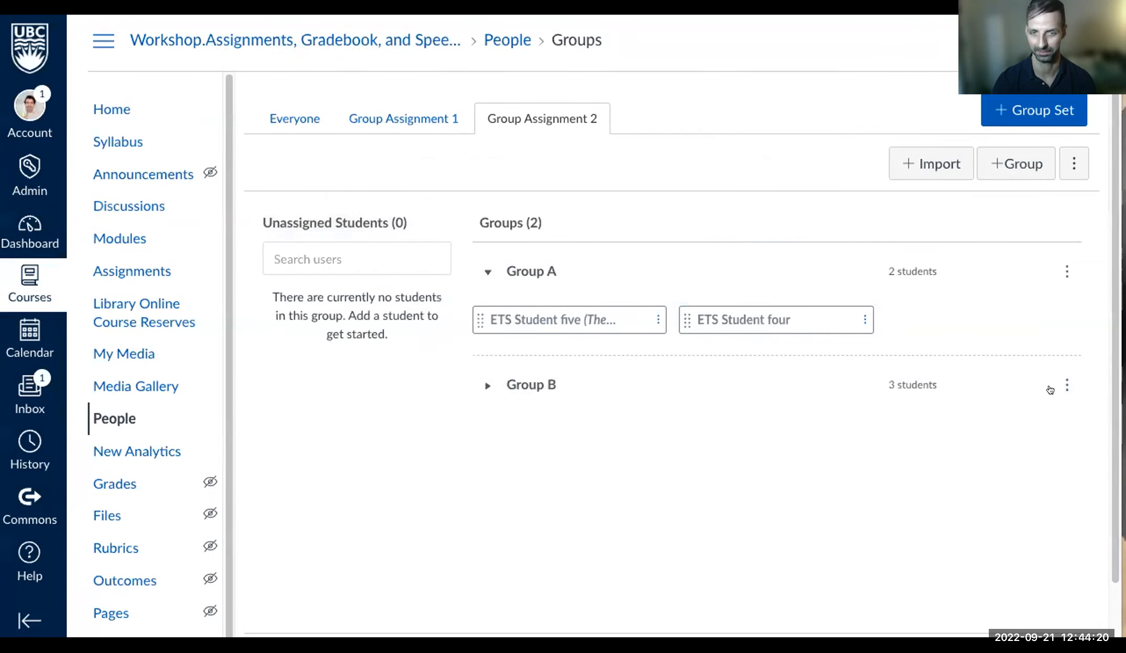
click(486, 387)
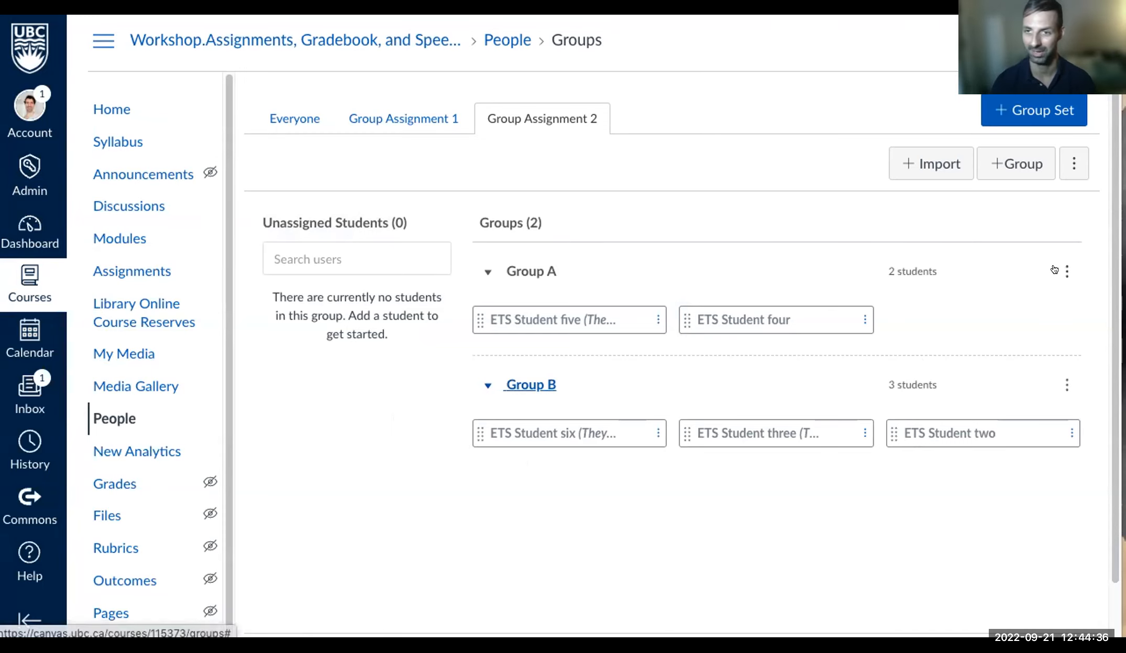
click(1066, 270)
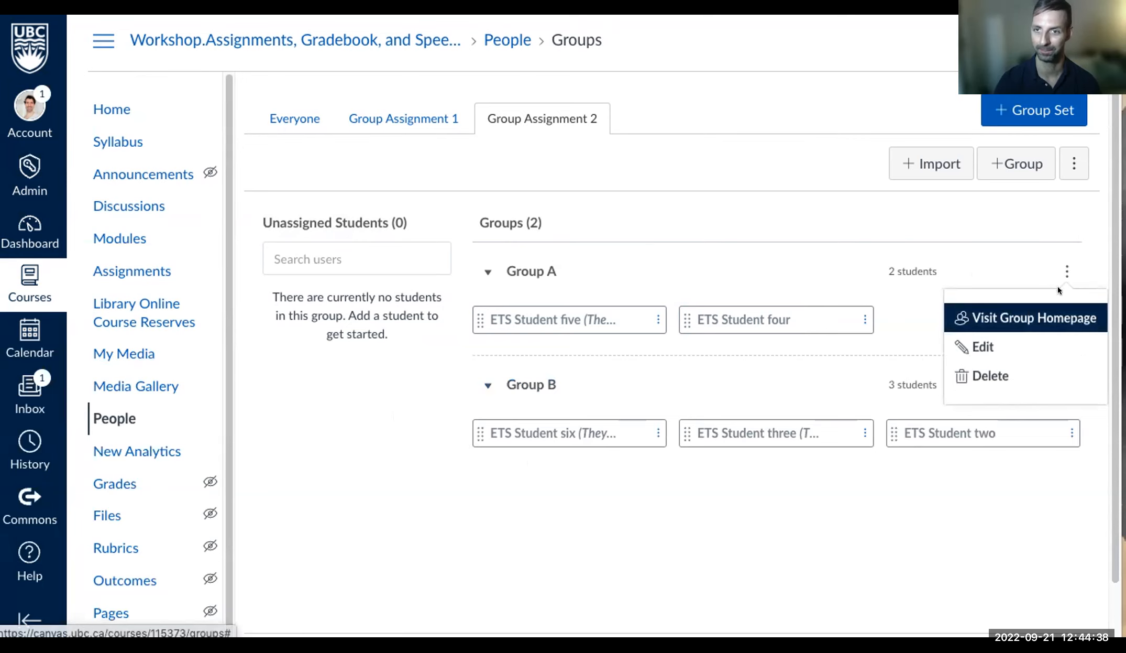
- Open Group A's homepage and browse its announcements, pages, discussions and files
click(1040, 319)
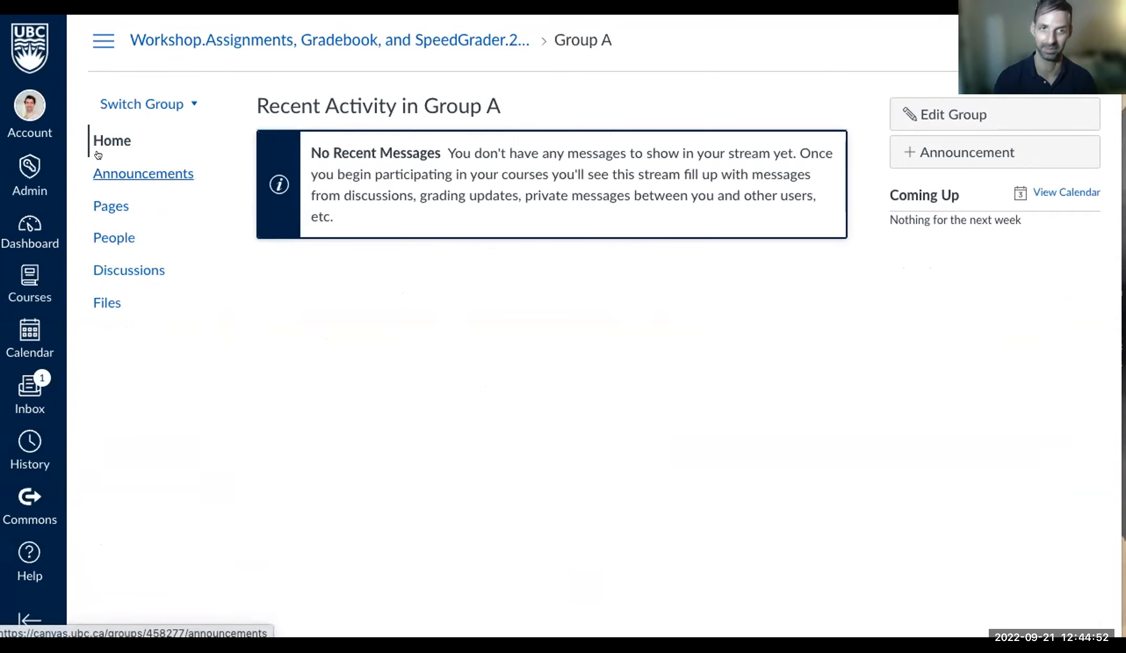
click(140, 175)
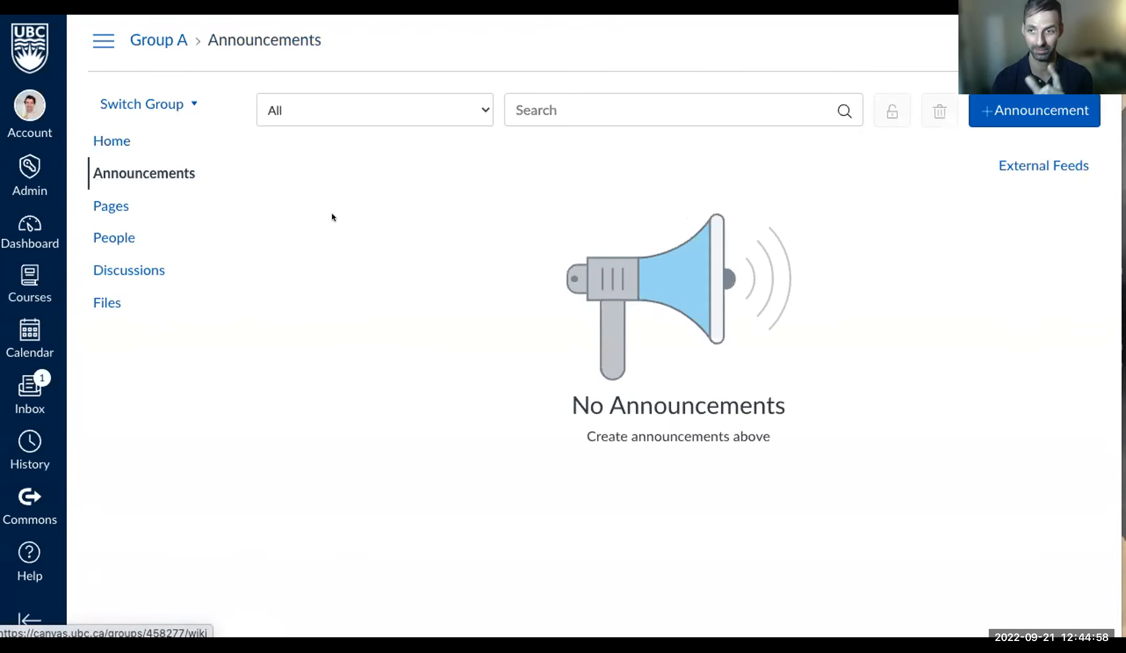
click(109, 206)
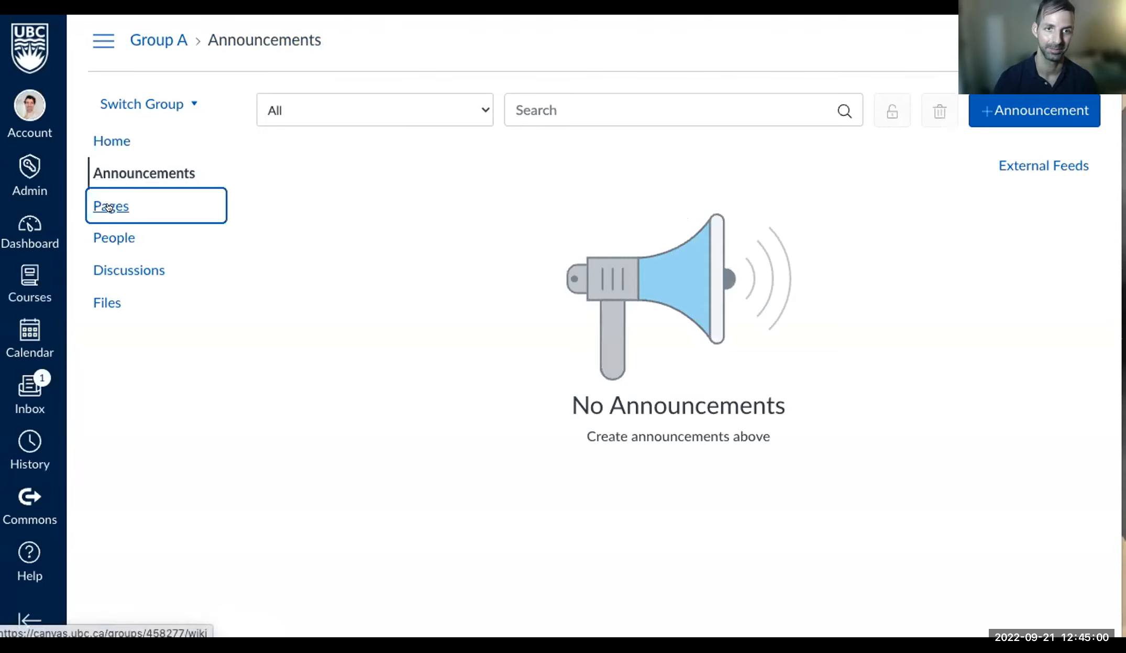
click(107, 265)
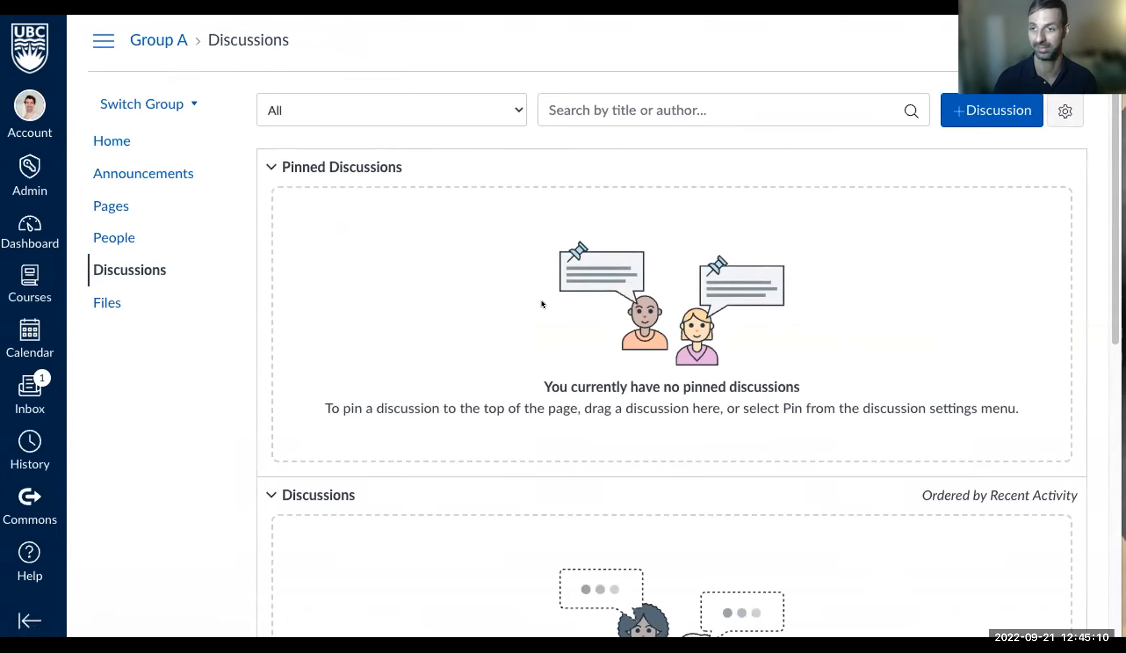
click(105, 302)
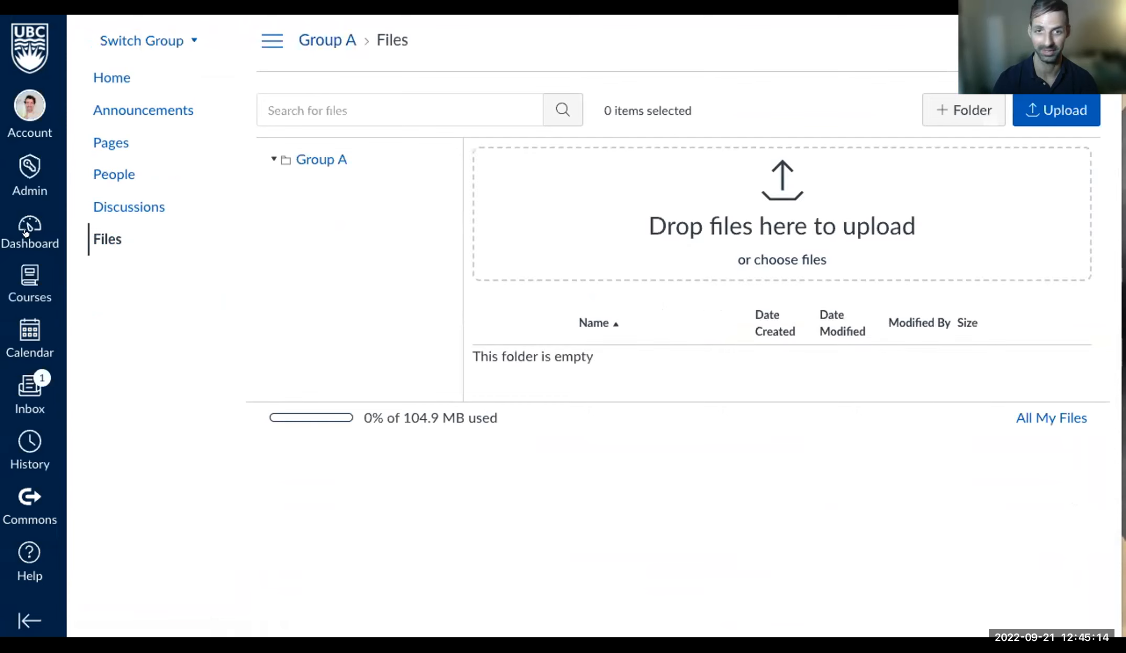
- View Group A's people and pages, return to its home, and collapse then restore navigation
click(110, 176)
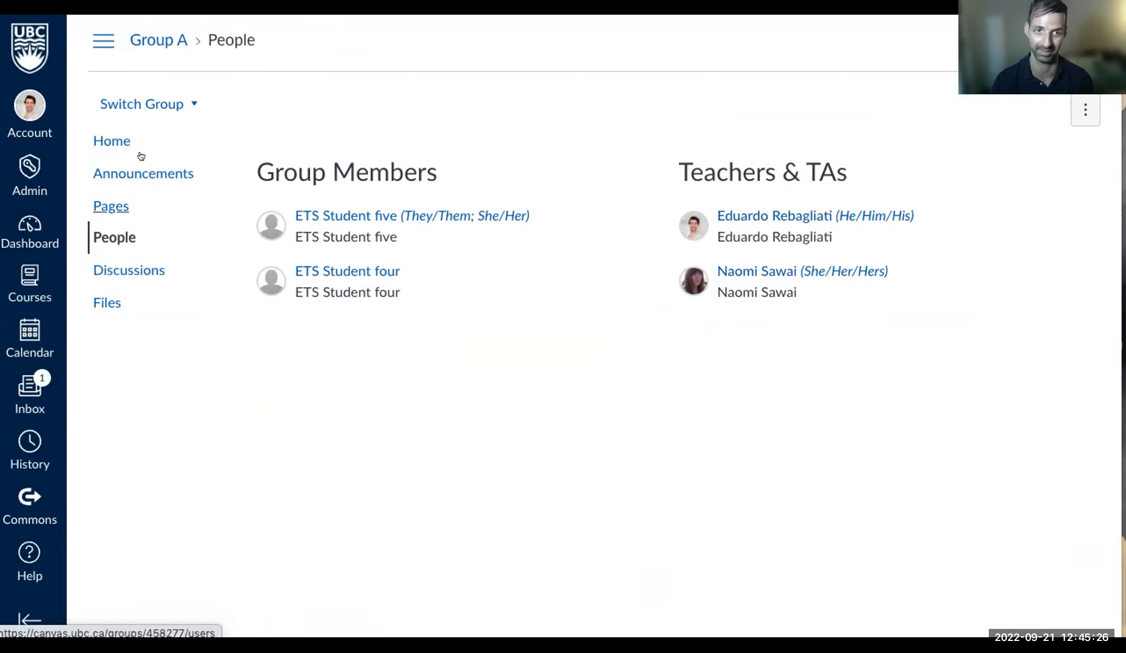
click(105, 196)
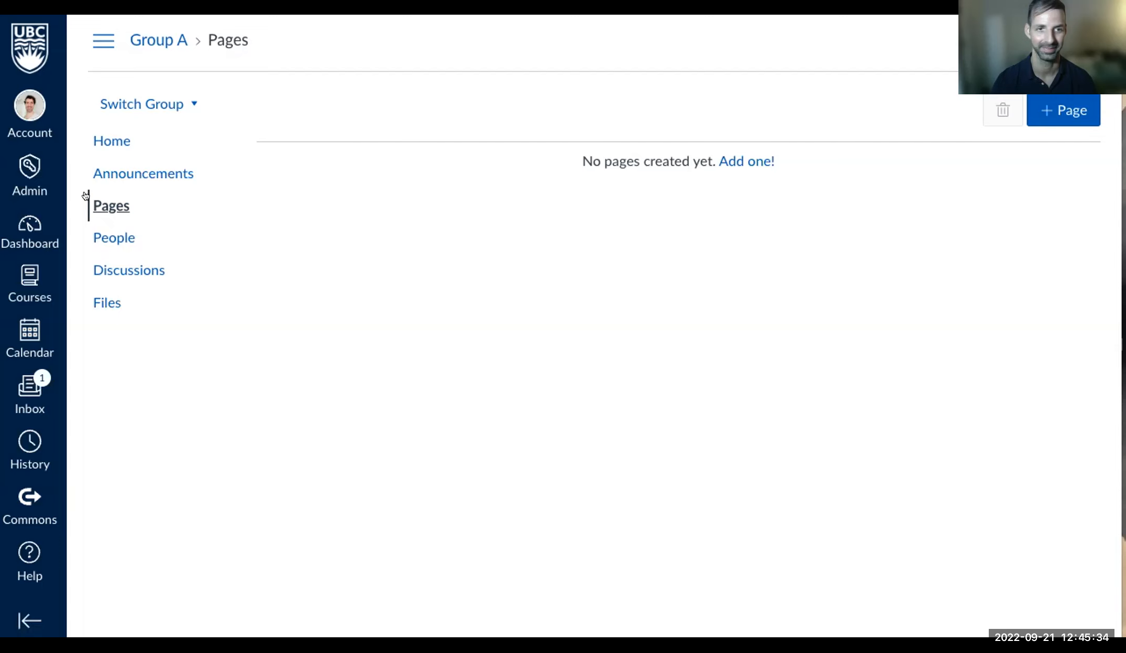
click(108, 173)
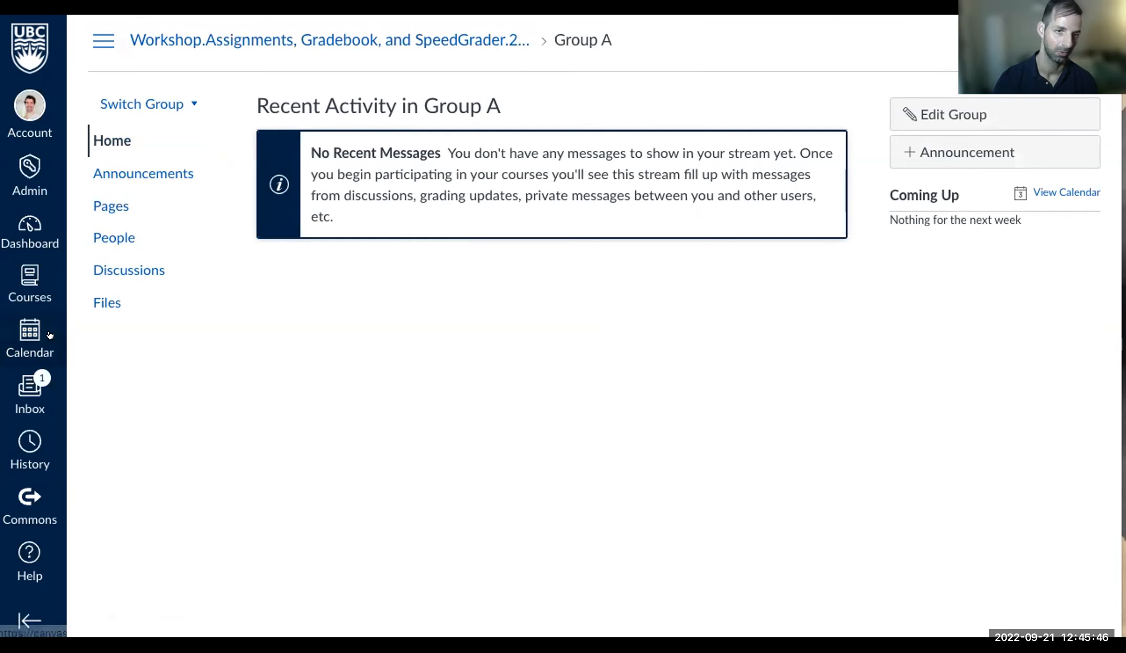
click(85, 37)
click(83, 38)
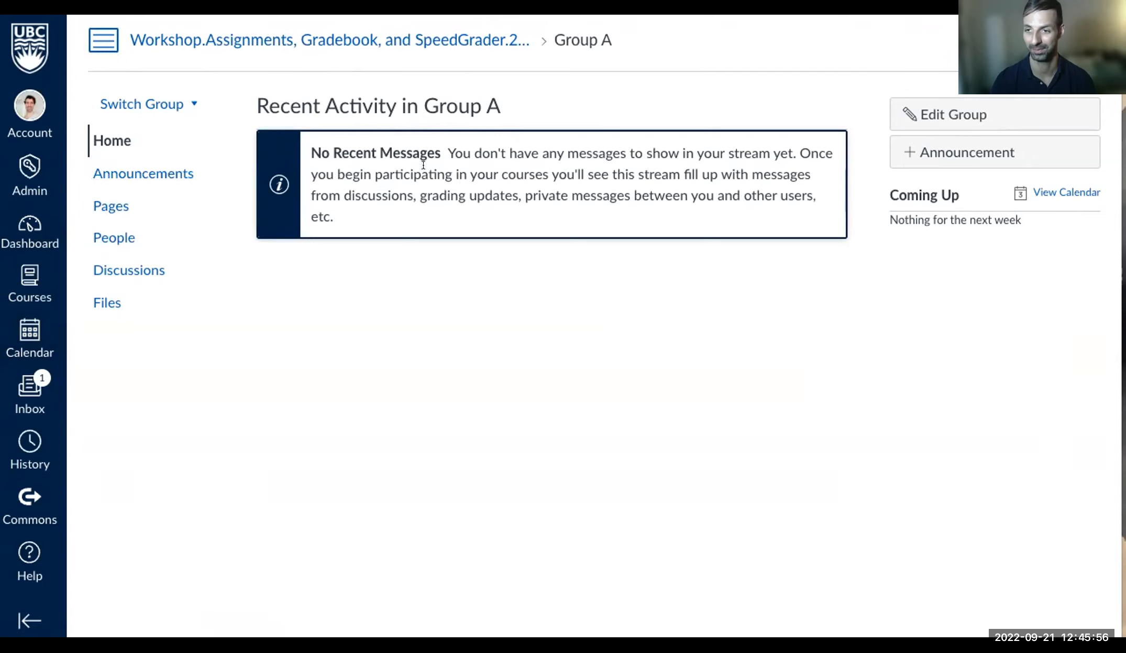
- From the course home, go to Assignments and open Summary Writing Assignment - Peer Review
click(234, 37)
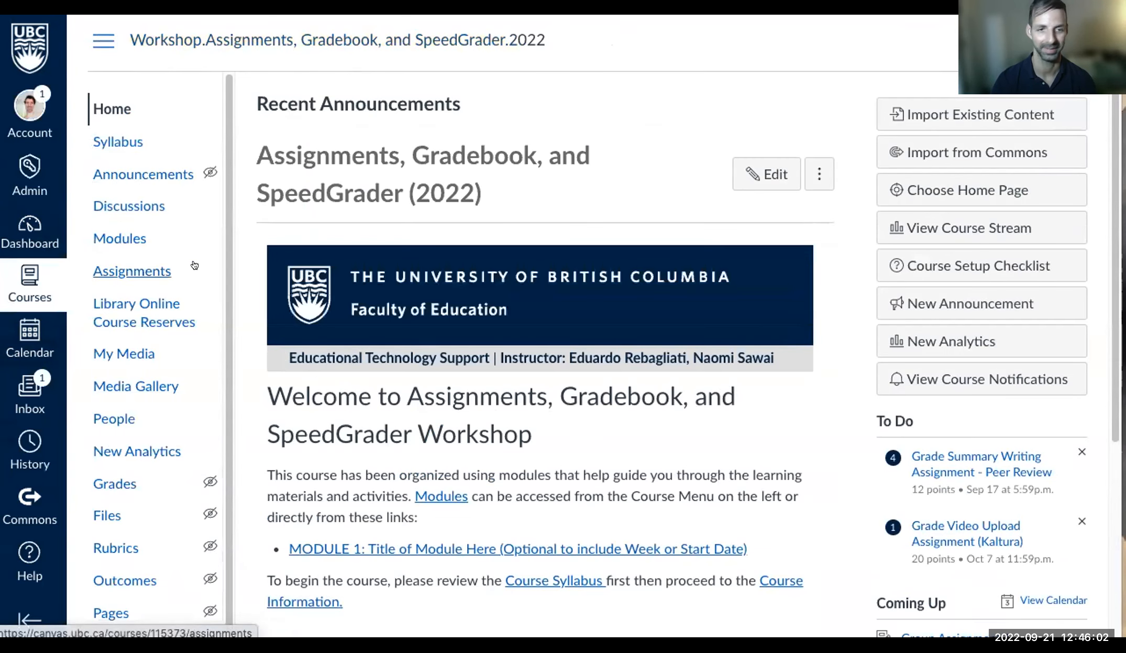
scroll(178, 335, down, 2)
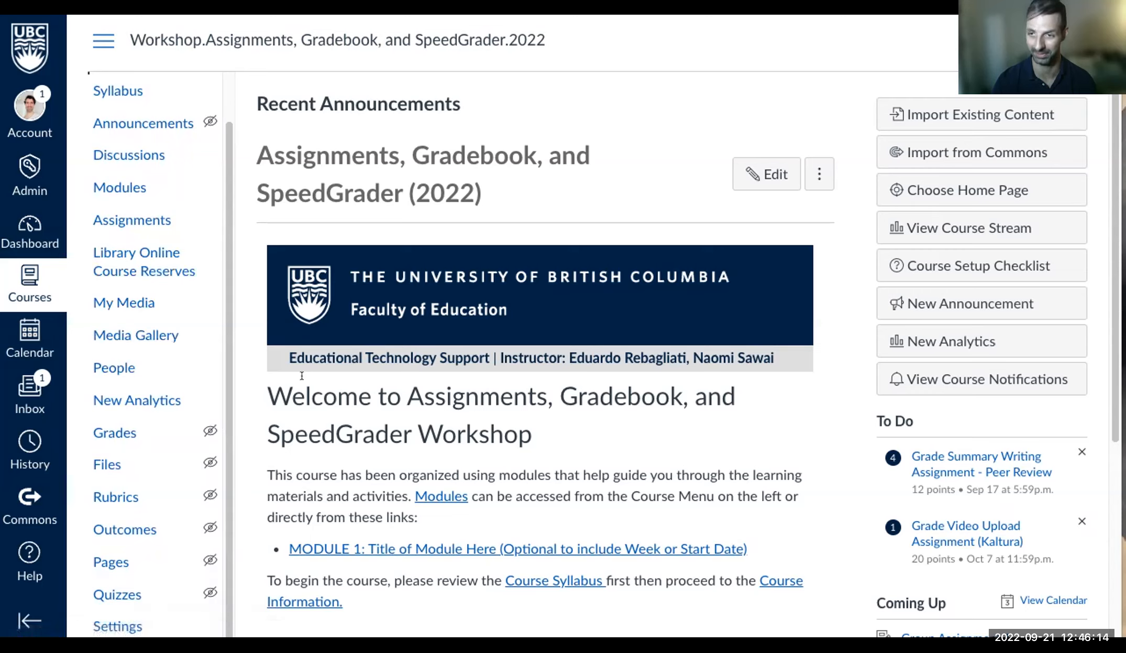
click(124, 216)
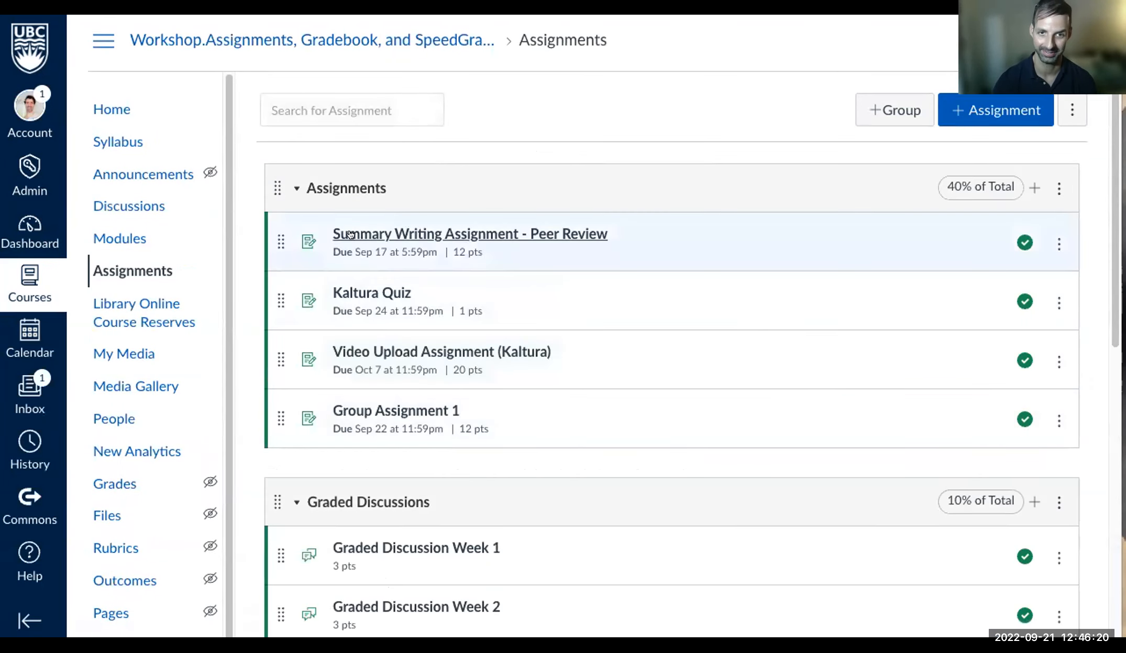
click(423, 235)
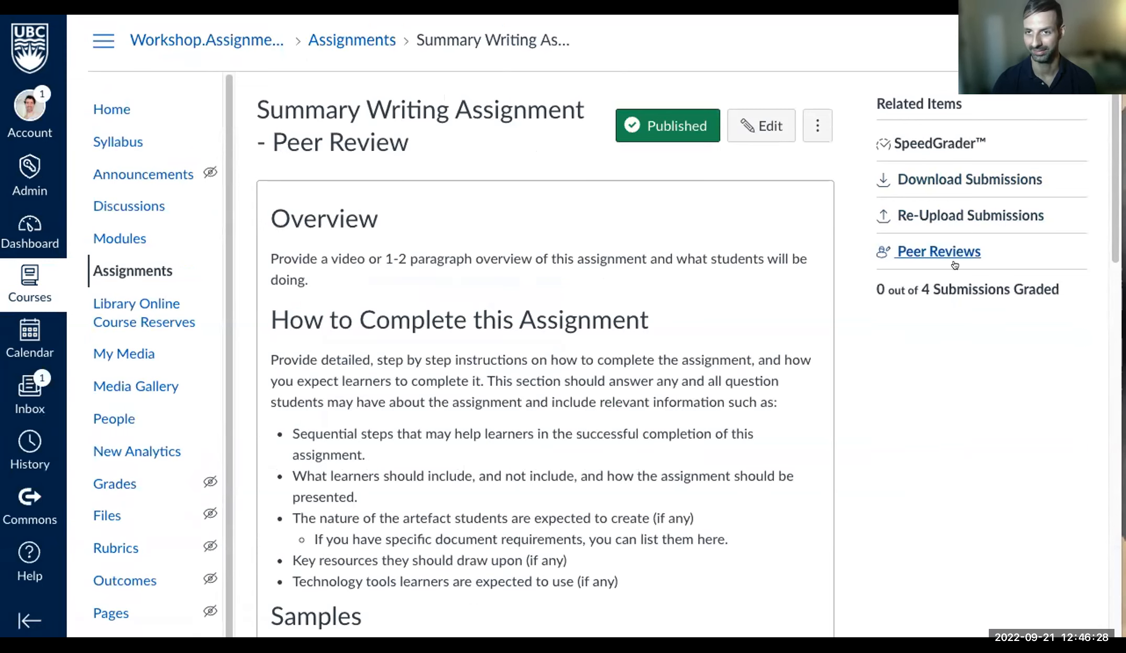
- Launch SpeedGrader and step forward and back through the students, wrapping from last to first
click(922, 143)
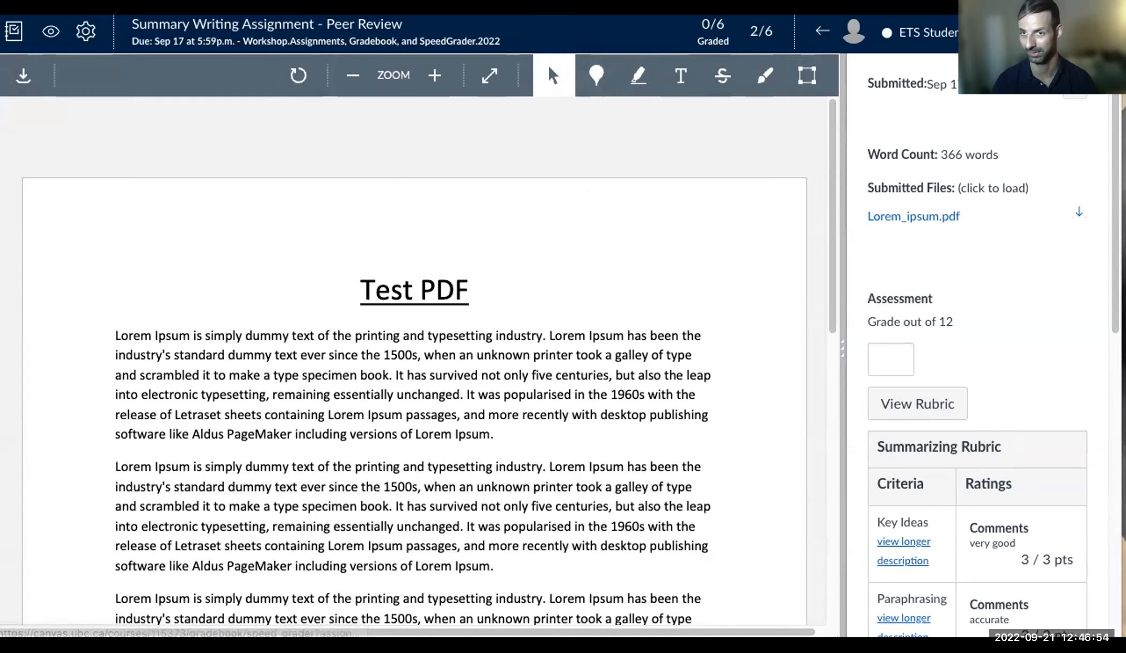
click(1099, 32)
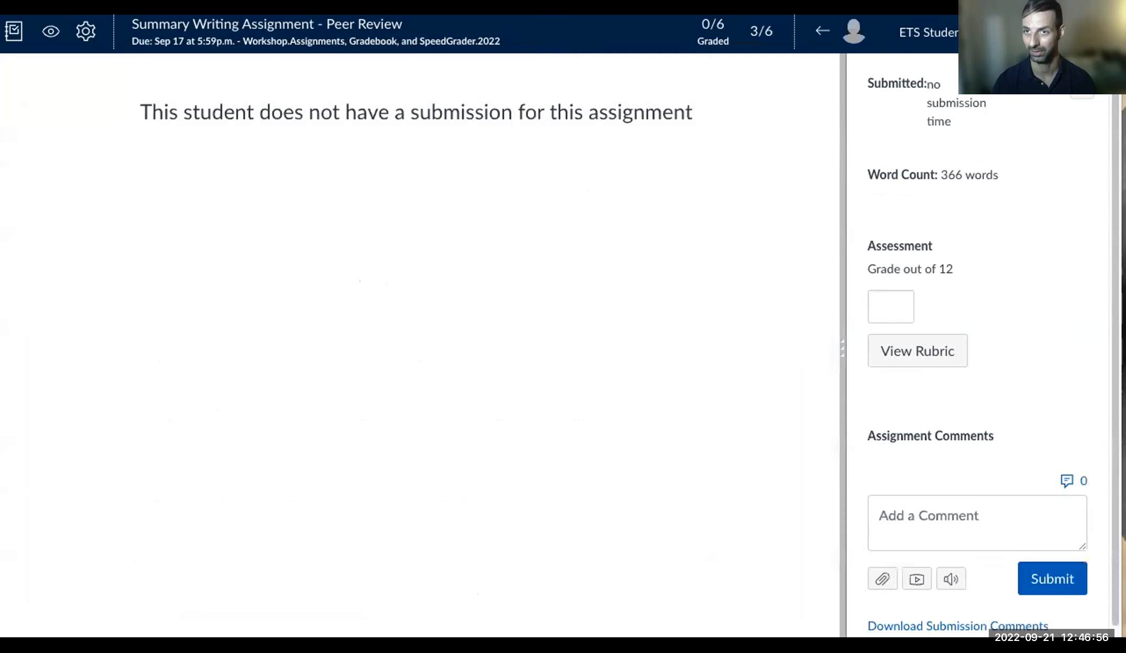
click(1098, 32)
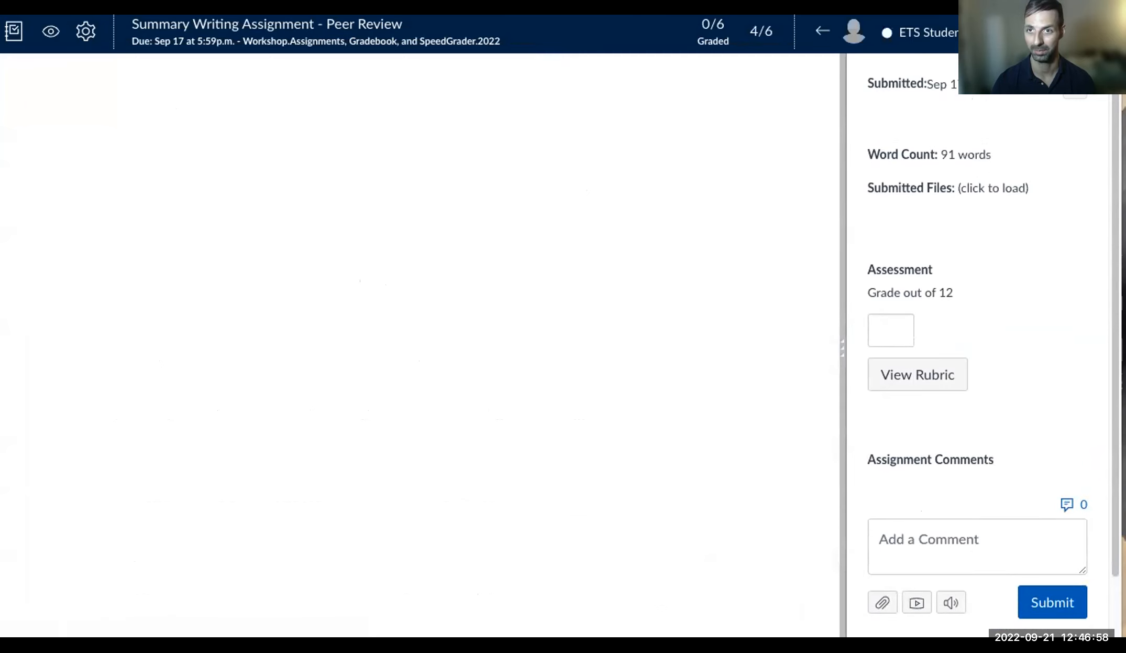
click(809, 29)
click(809, 29)
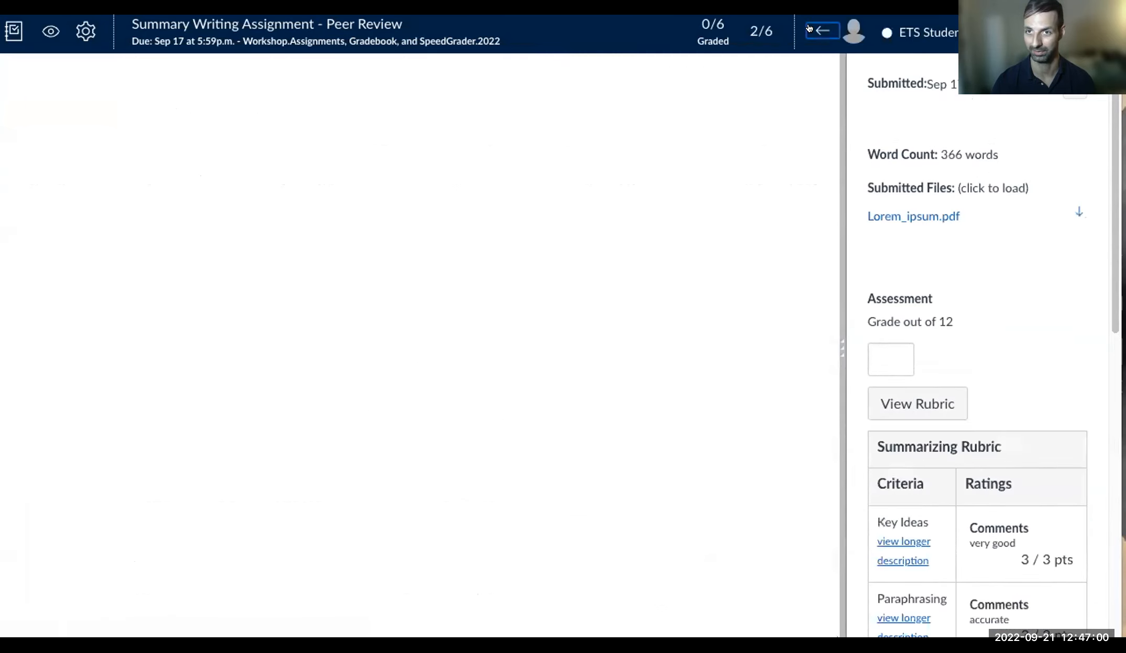
click(809, 28)
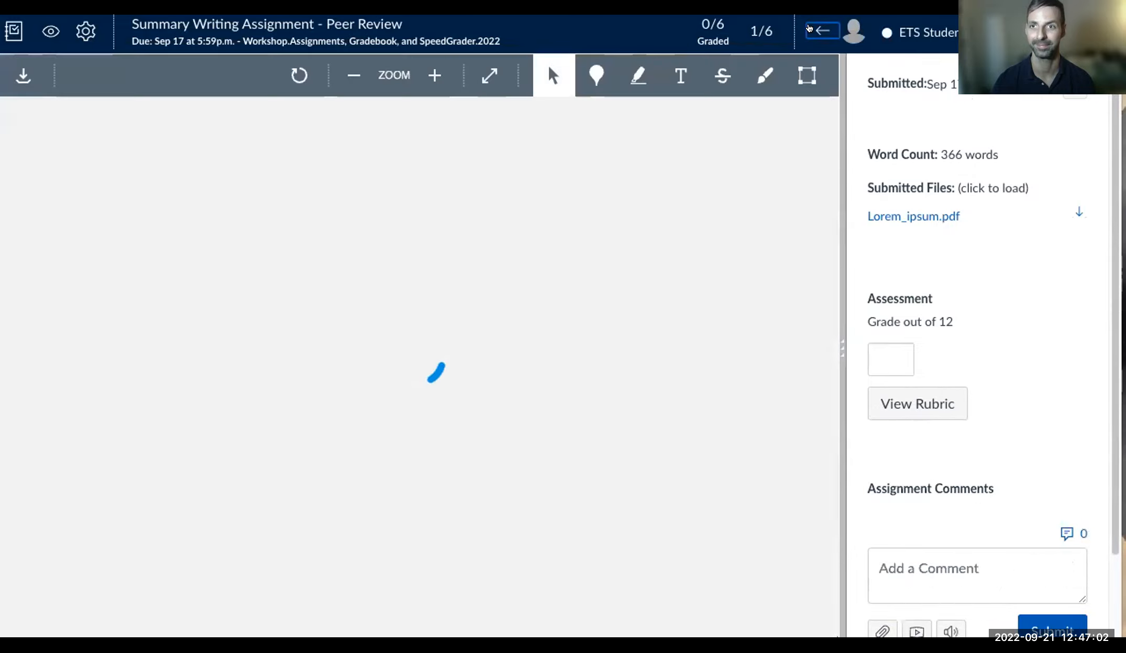
click(825, 29)
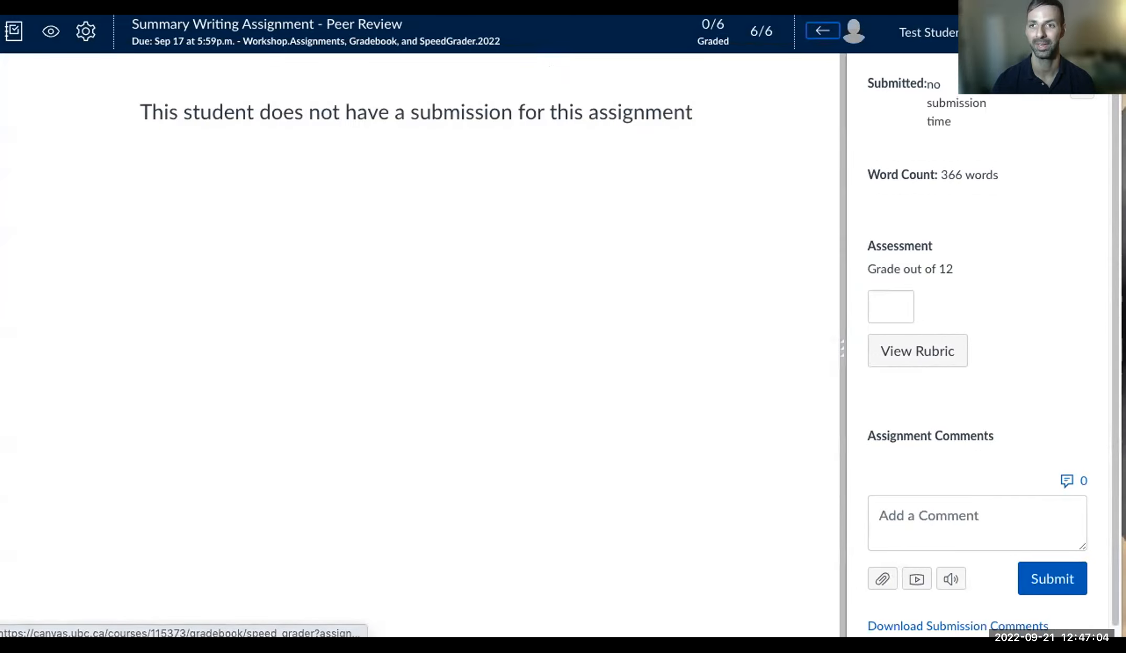
click(1098, 31)
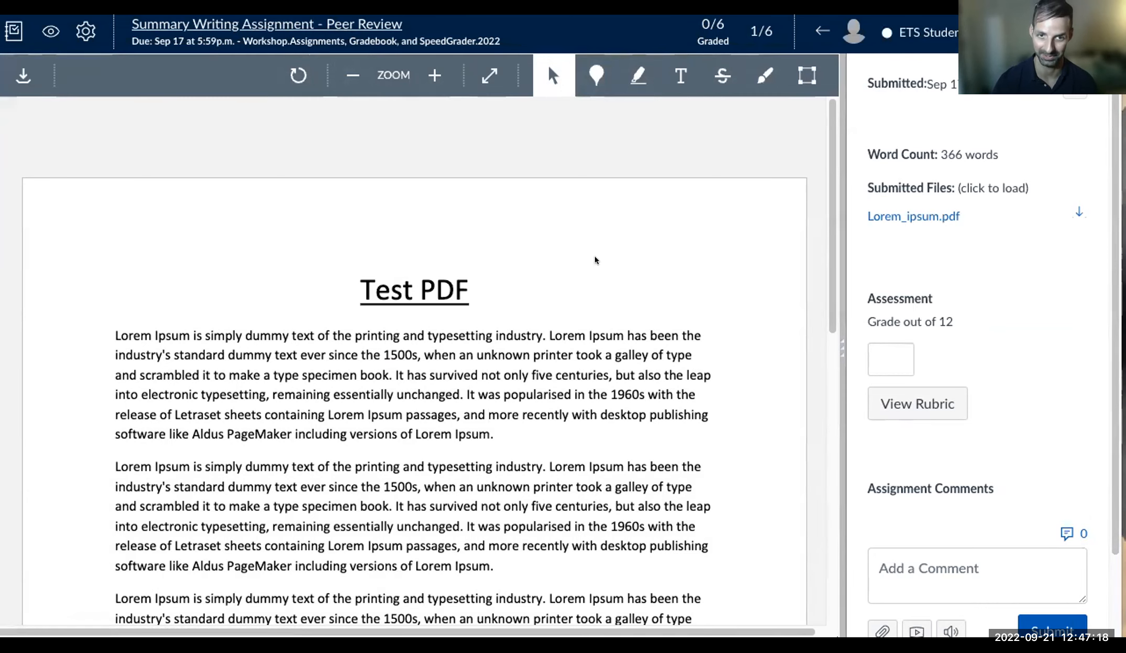
- Scroll the PDF, then move between students 2, 3 and 4, ending on student 2
scroll(653, 345, down, 3)
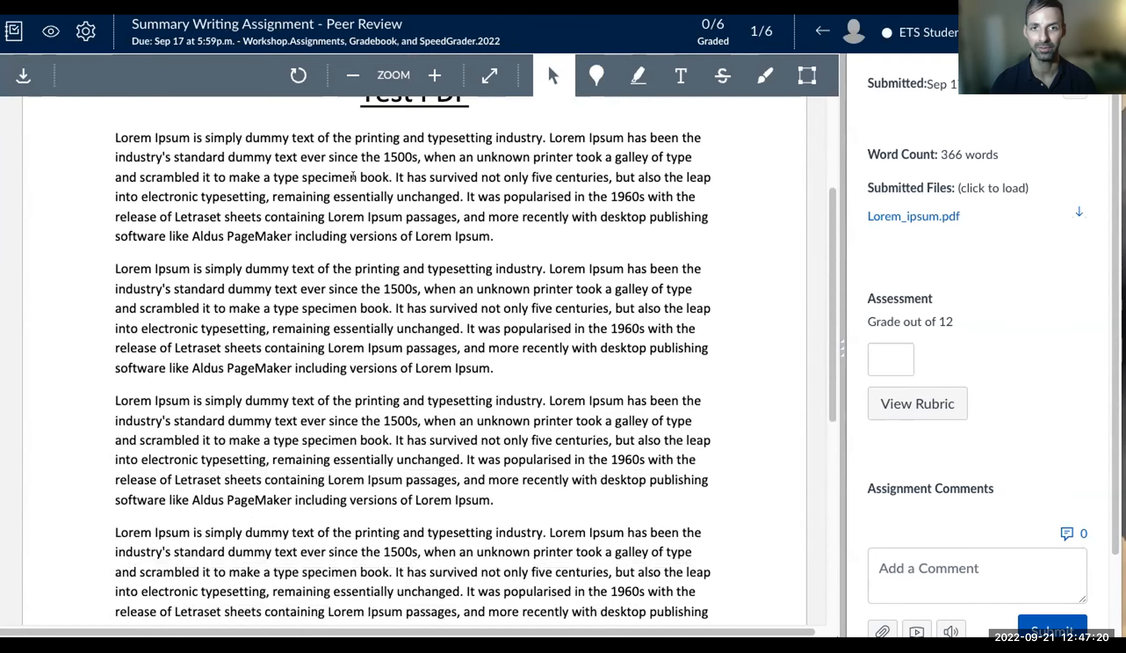
scroll(467, 325, up, 3)
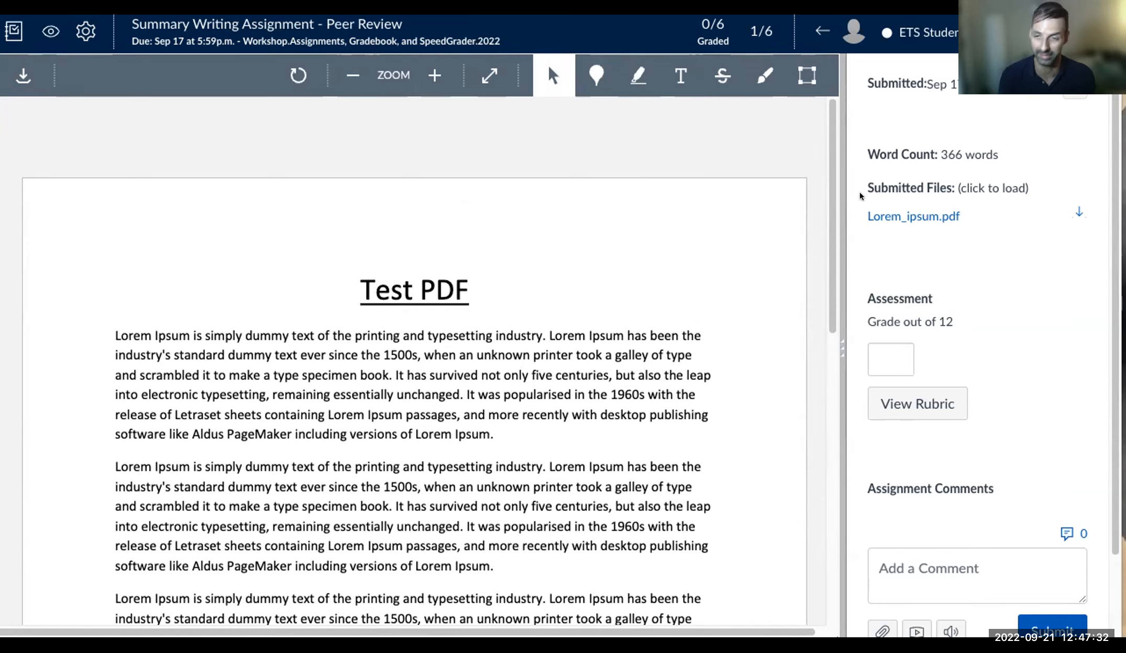
click(1106, 32)
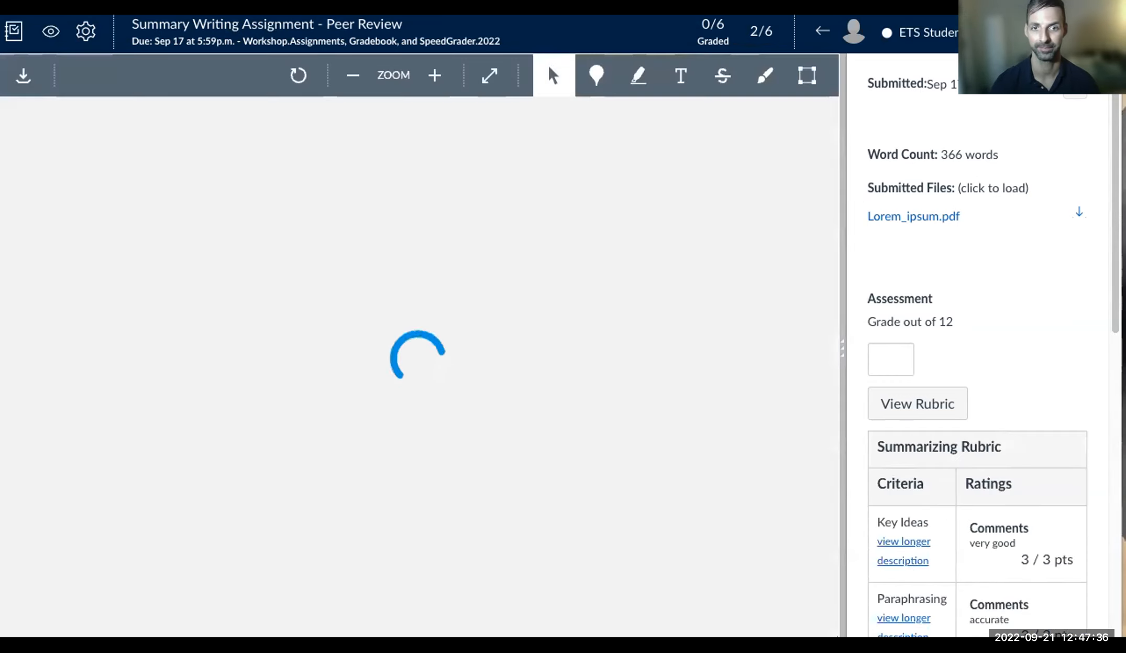
click(1107, 31)
click(1106, 31)
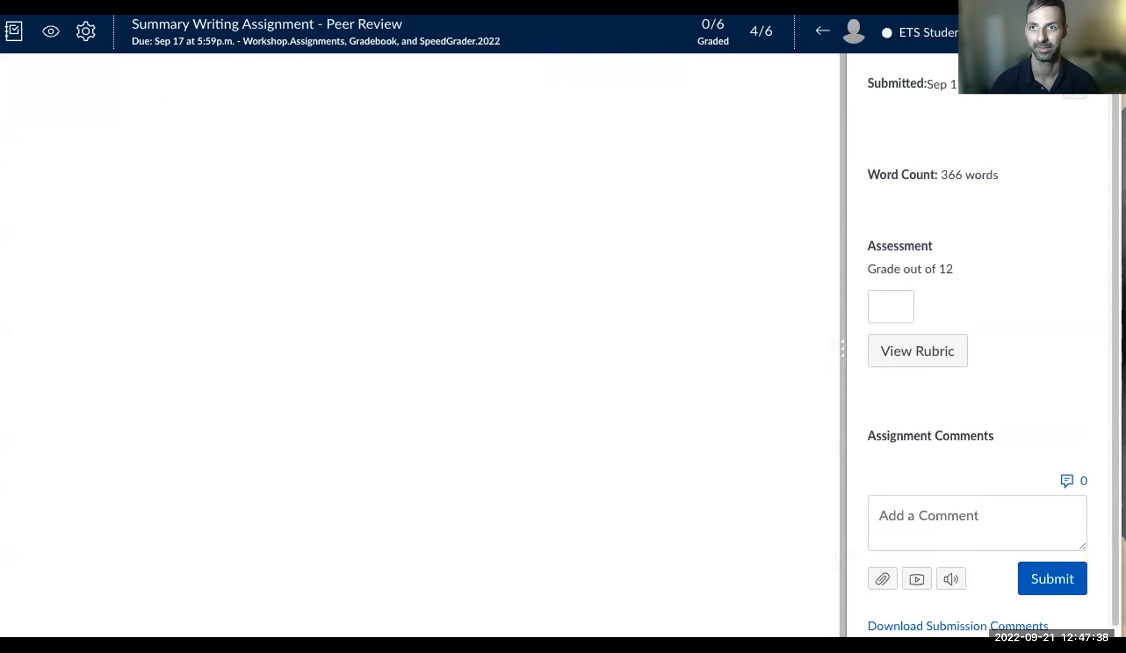
click(822, 31)
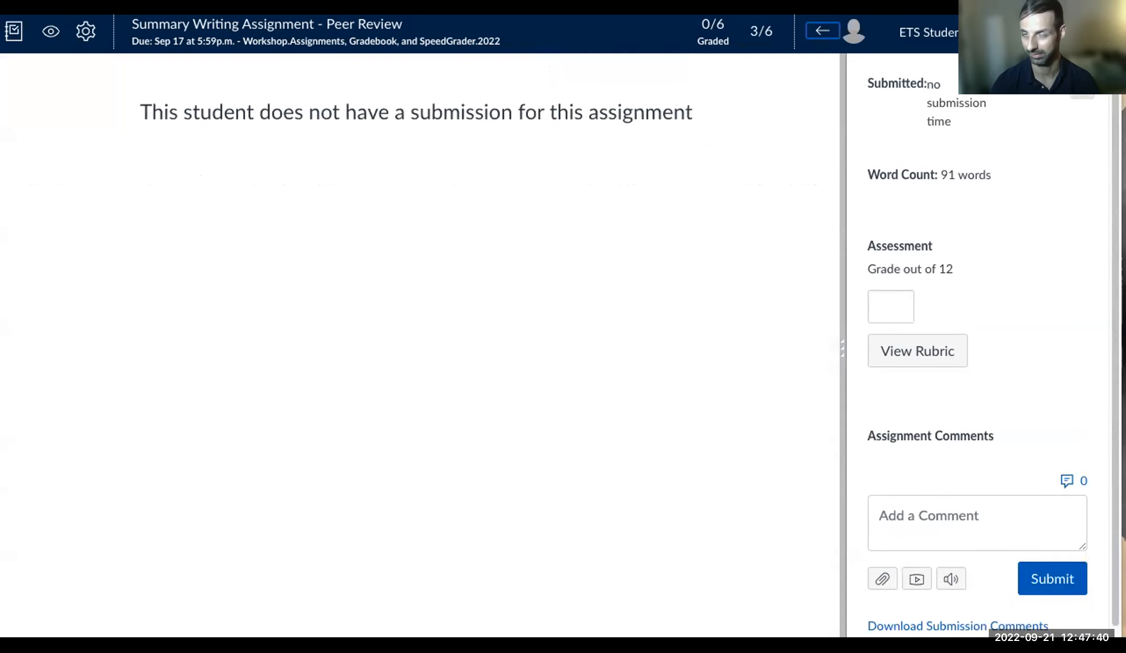
click(1107, 32)
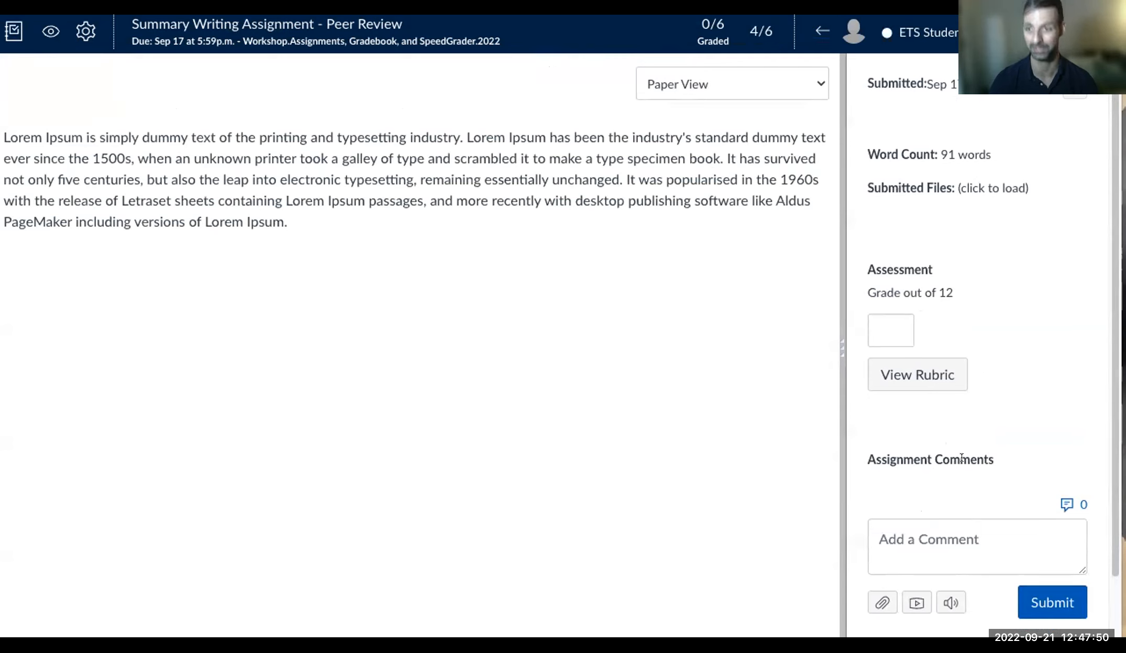
click(810, 27)
click(810, 28)
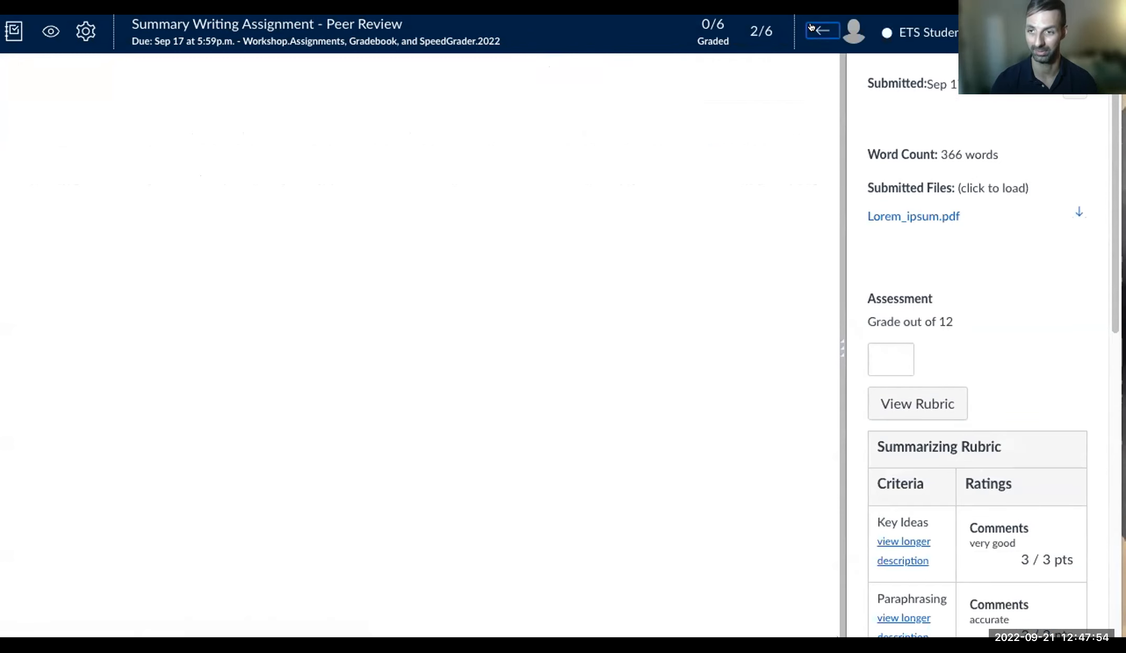
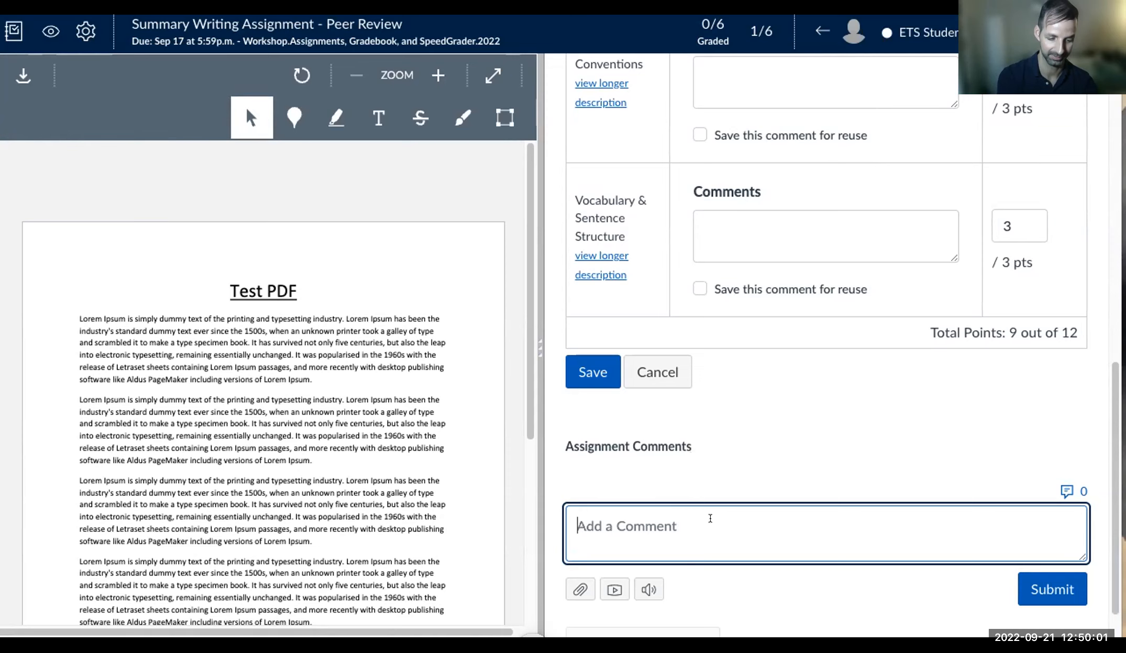
- Submit the comment 'Great work.' and collapse the grading panel so the PDF fills the width
text(Great work.)
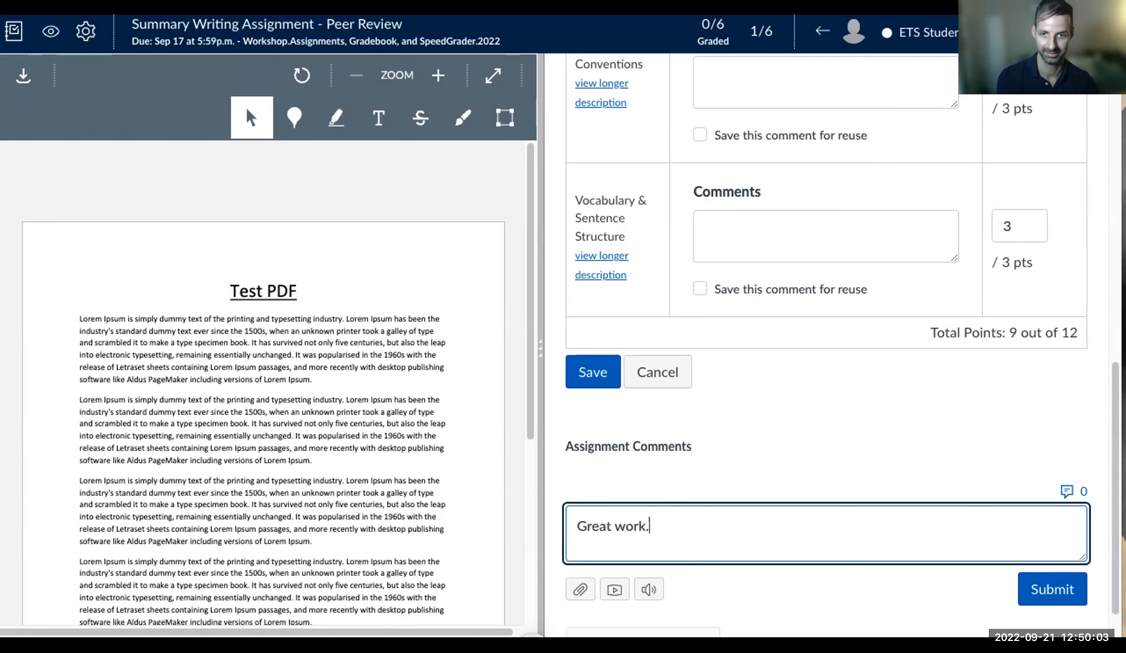
click(1031, 584)
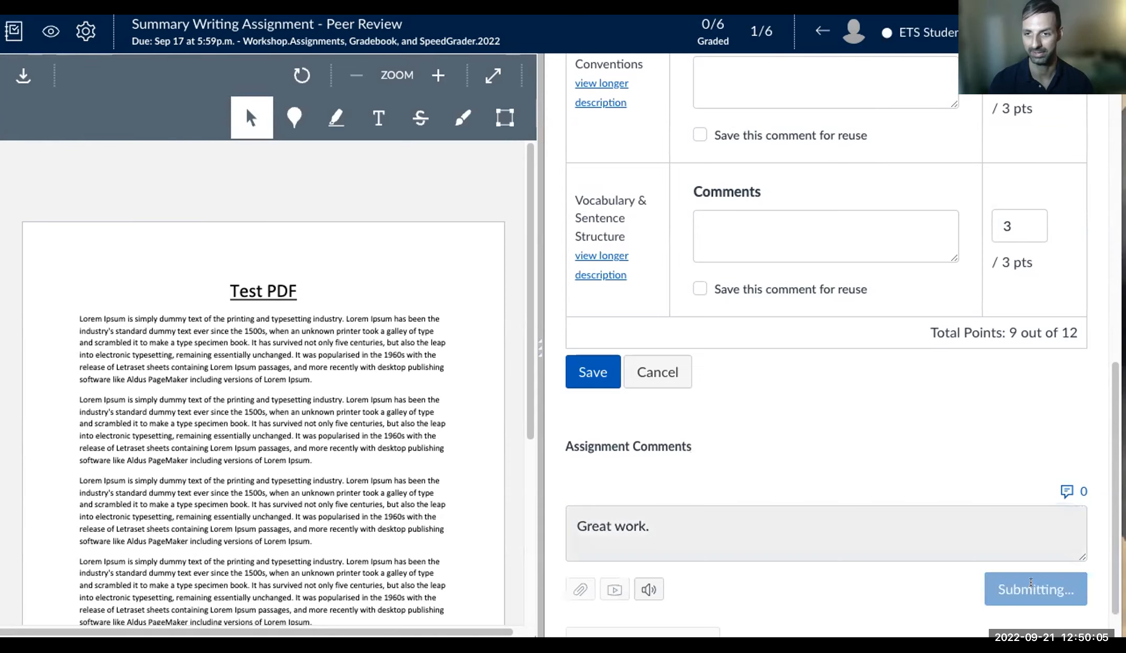
drag(533, 346, 811, 48)
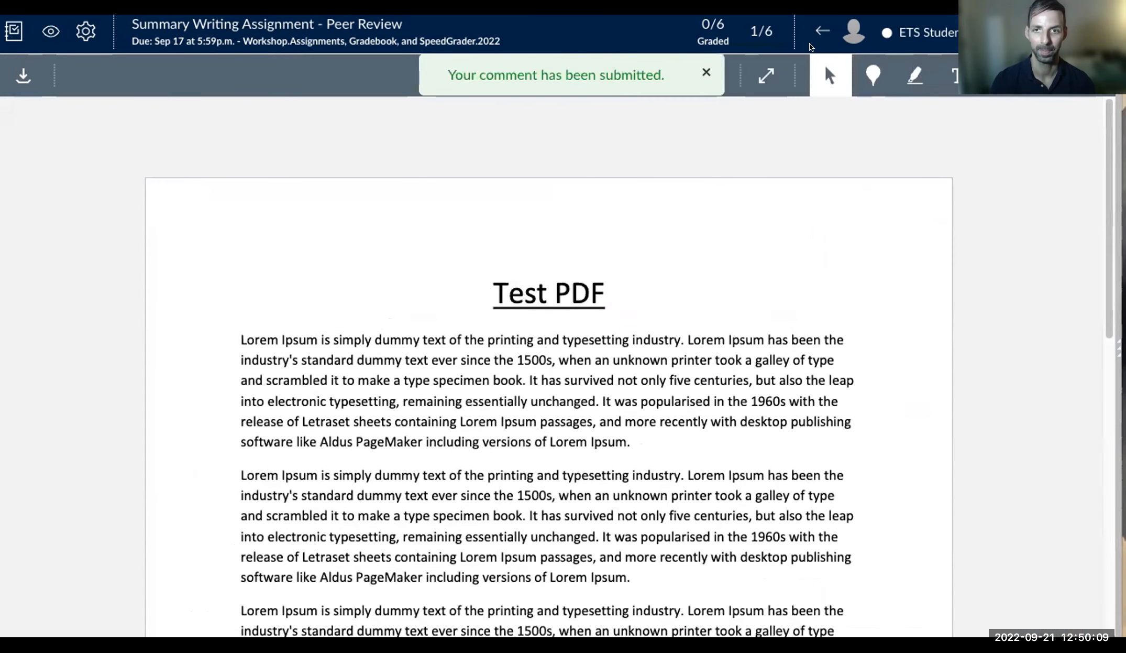
- Scroll through the full-width Test PDF and switch to the highlight annotation tool
scroll(634, 416, down, 1)
scroll(634, 416, down, 1)
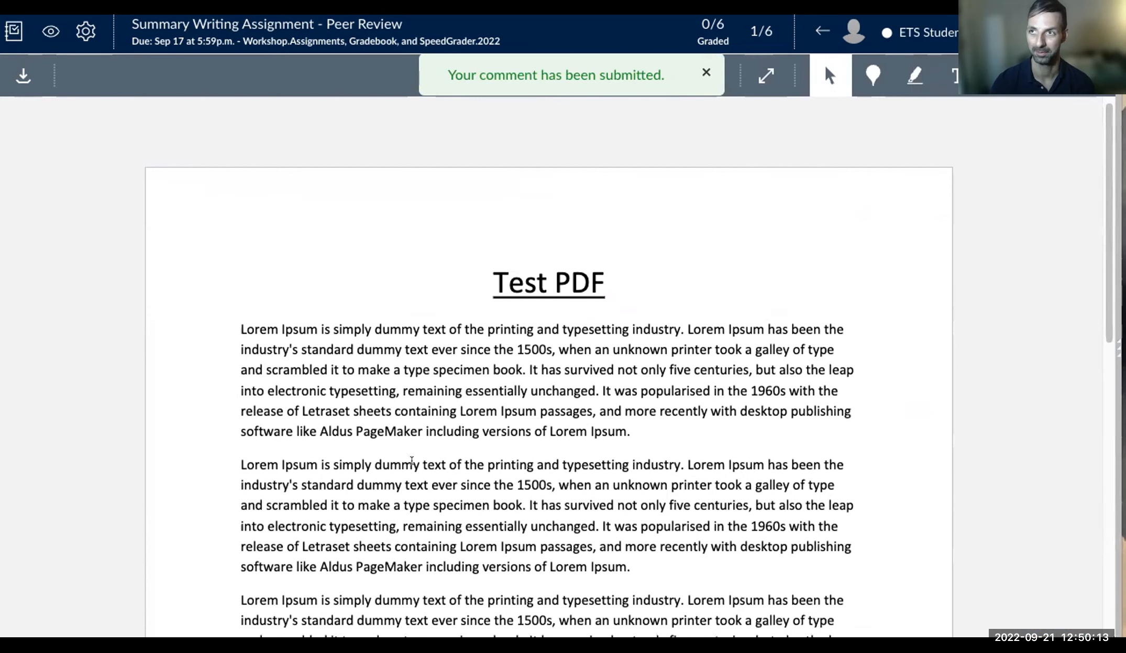
scroll(413, 471, down, 5)
scroll(413, 471, up, 5)
scroll(413, 472, down, 1)
scroll(413, 472, down, 1)
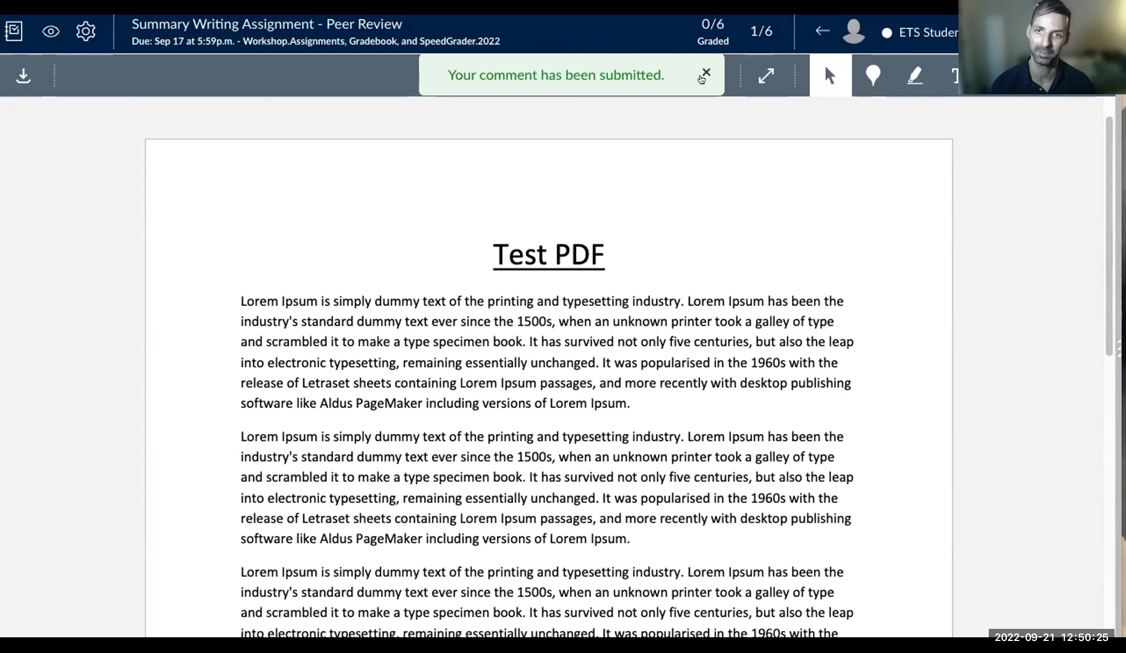
click(908, 69)
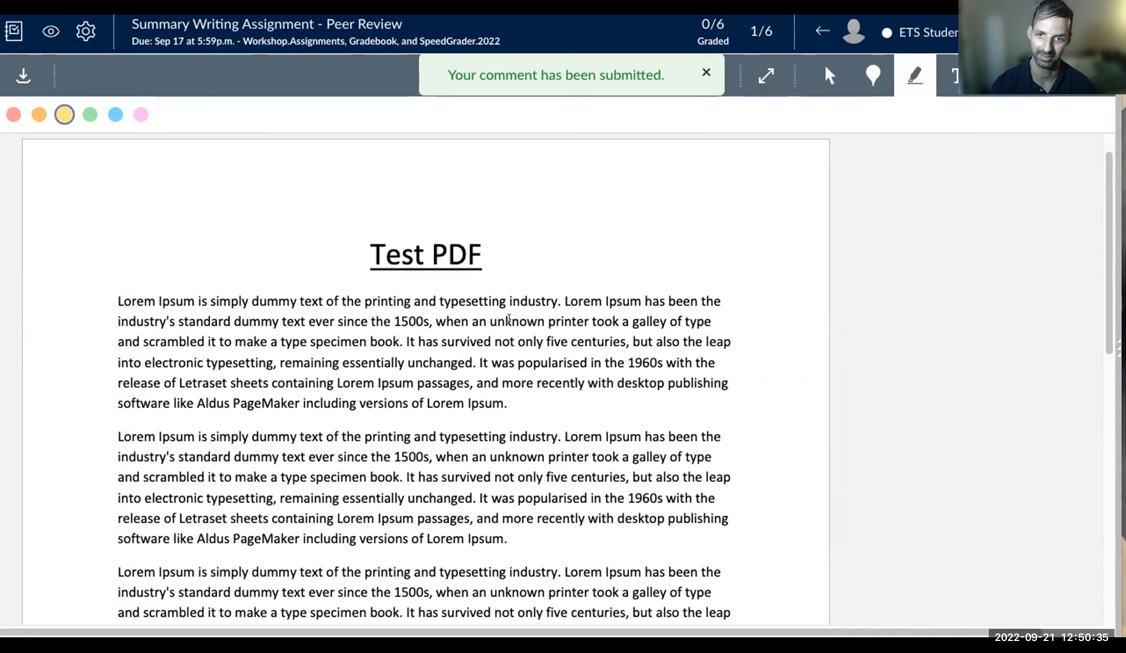
- Highlight the unknown-printer sentence yellow and annotate it with the comment 'Great point!'
drag(446, 321, 569, 342)
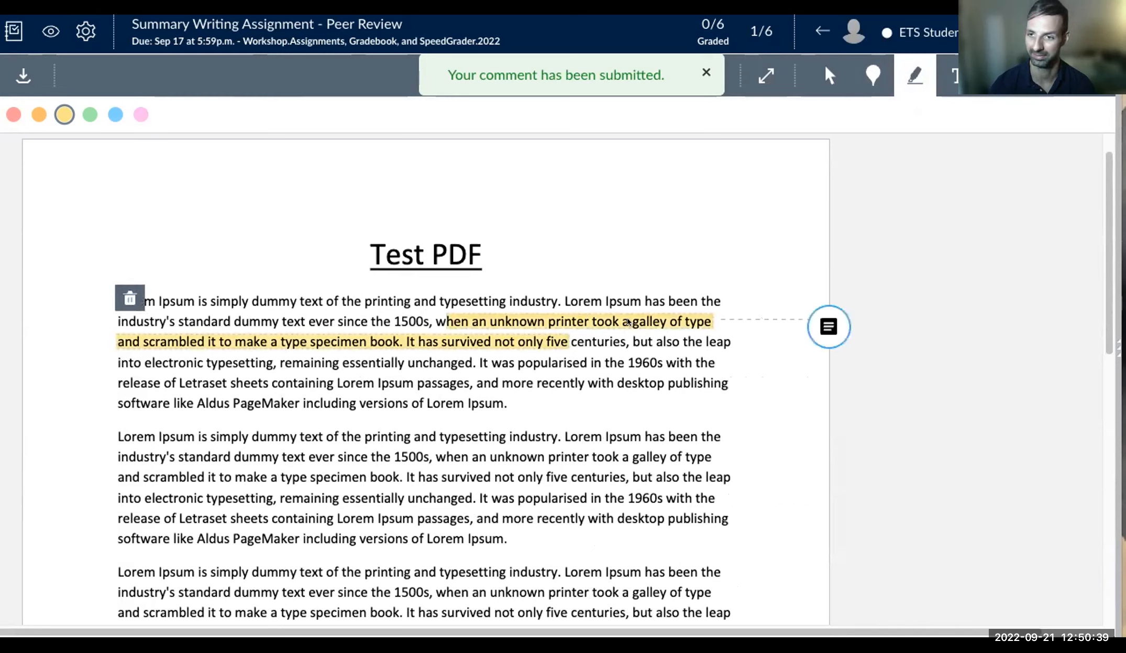
click(826, 324)
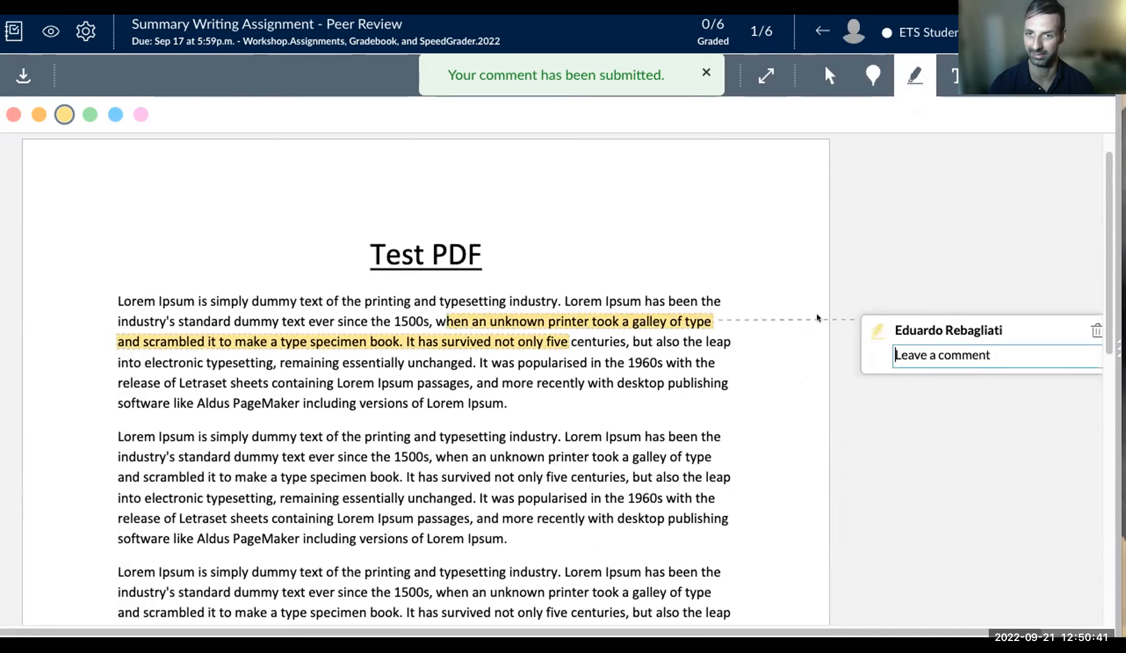
text(gREAT)
key(BackSpace)
key(BackSpace)
key(BackSpace)
key(BackSpace)
key(BackSpace)
text(Great )
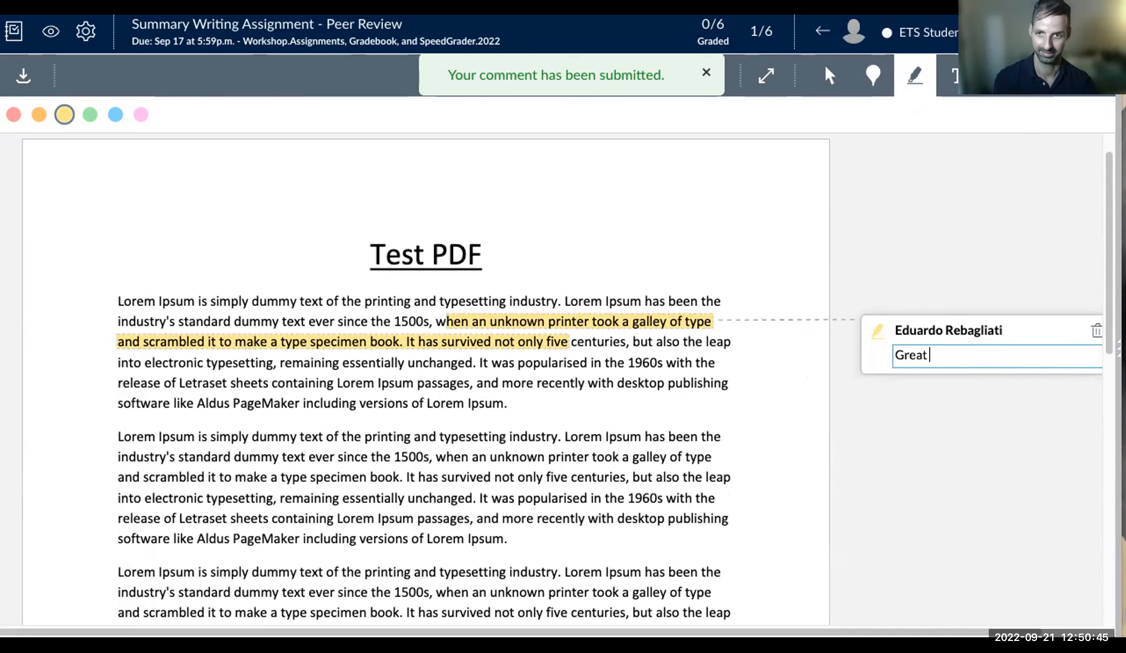
text(point!)
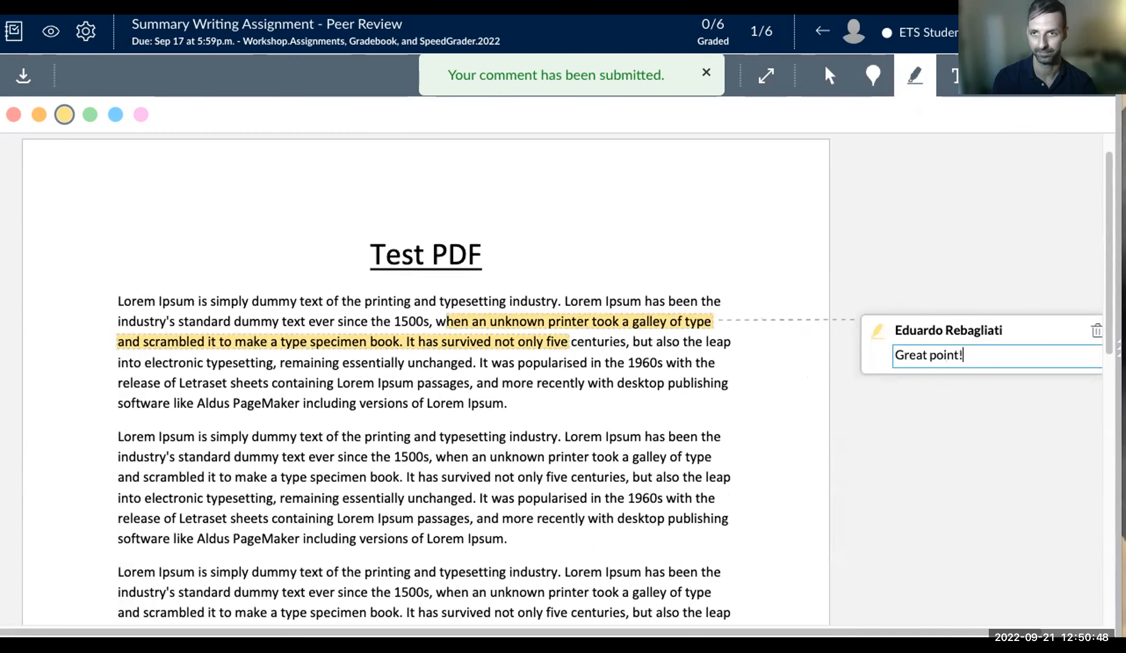
key(Return)
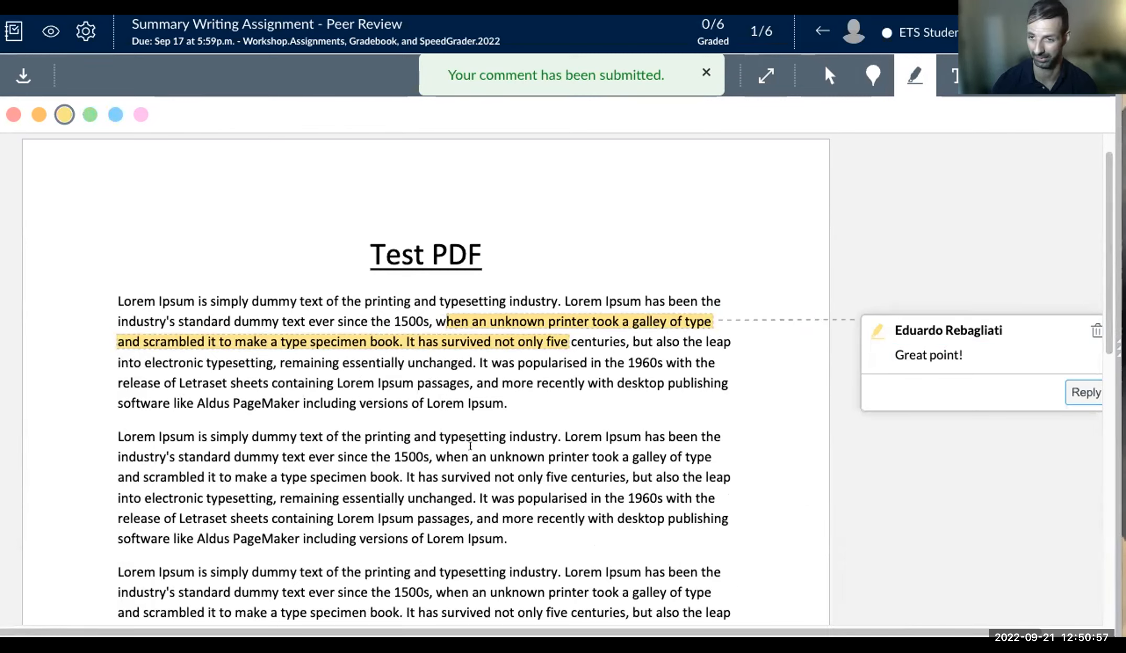
click(435, 431)
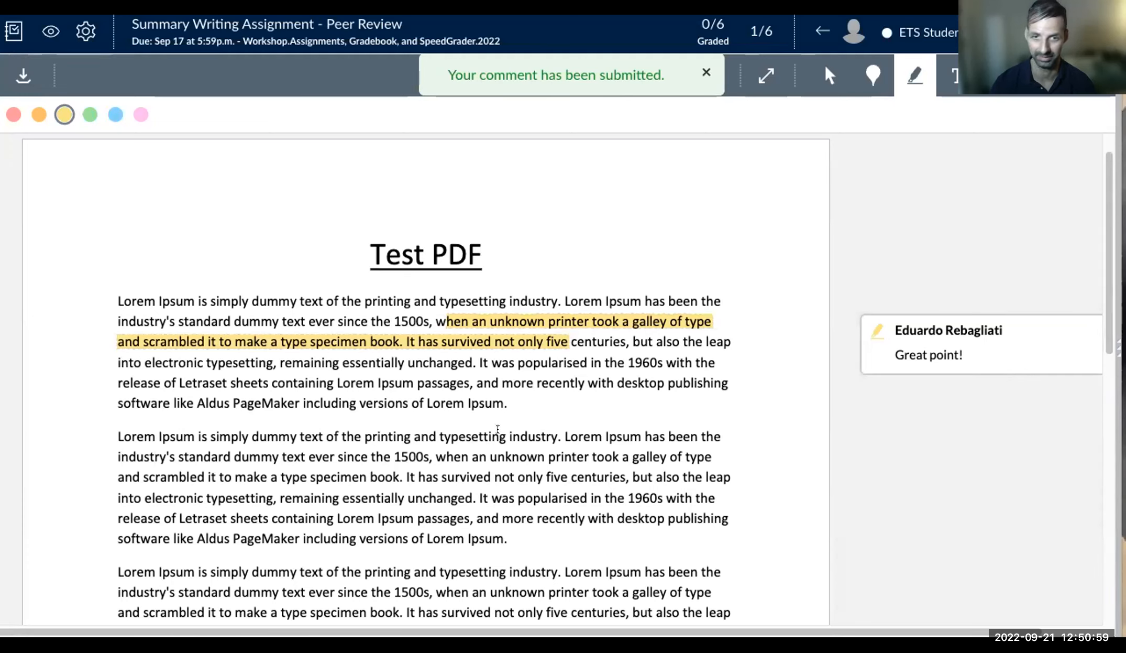
- Strike through the five-centuries passage in the second paragraph in red and open its comment box
click(949, 76)
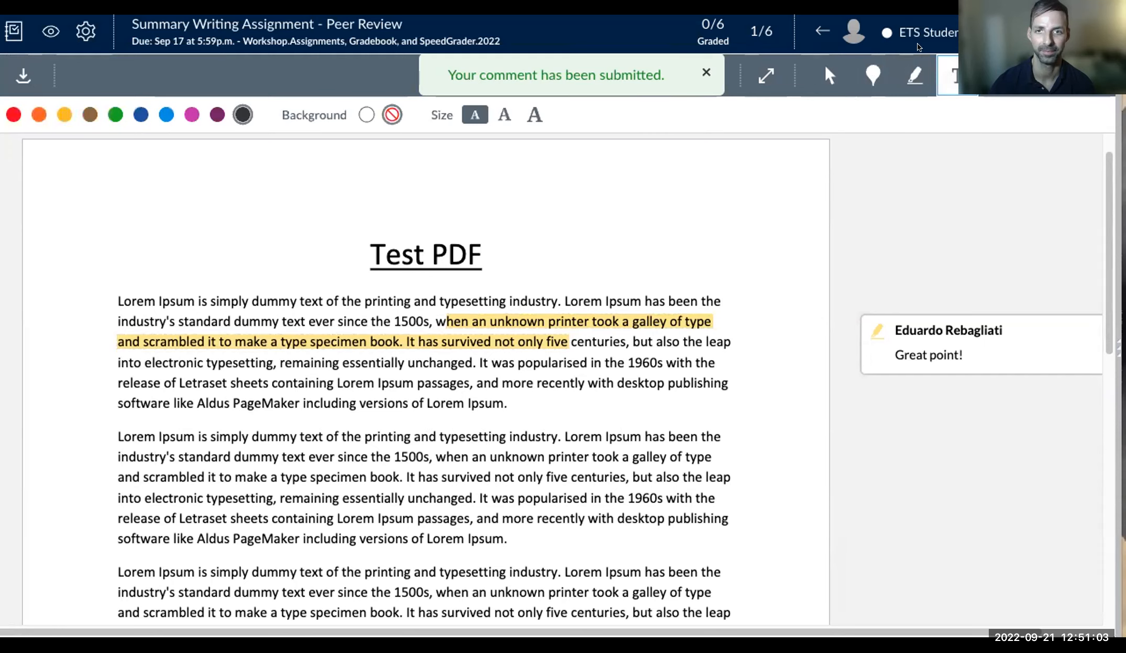
click(938, 69)
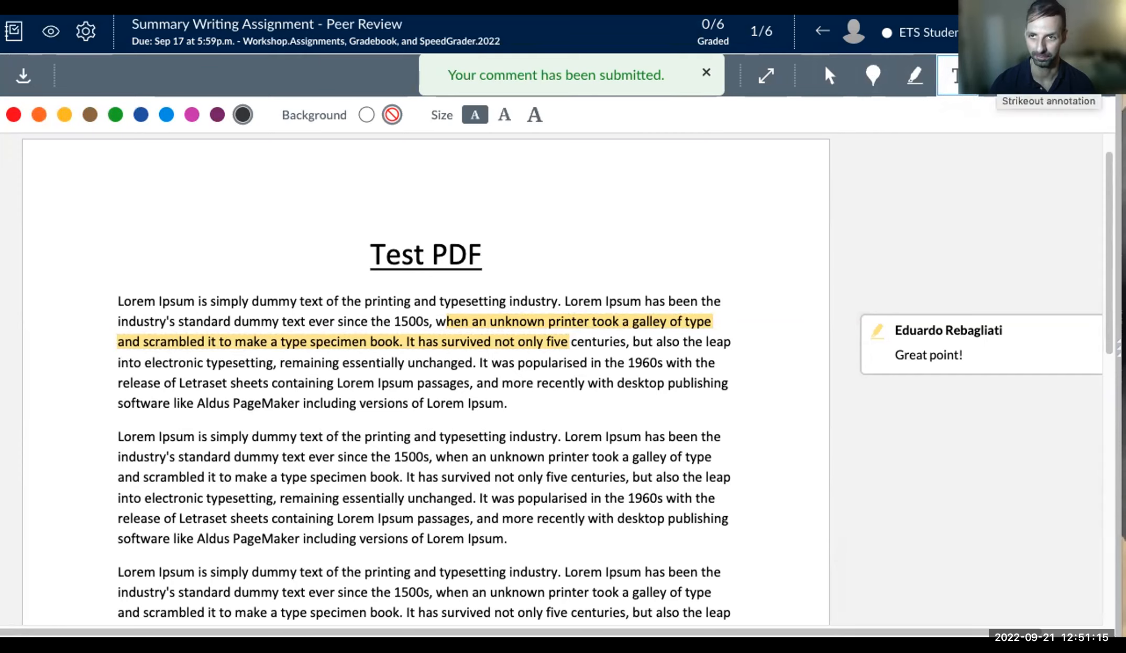
click(1000, 76)
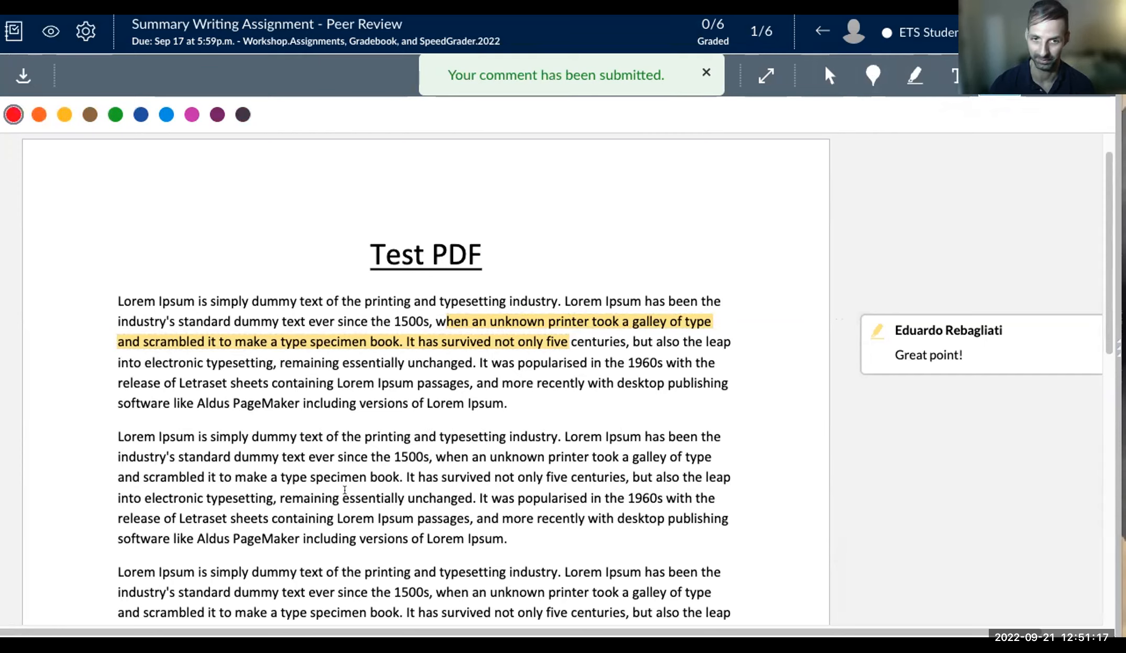
drag(406, 475, 517, 514)
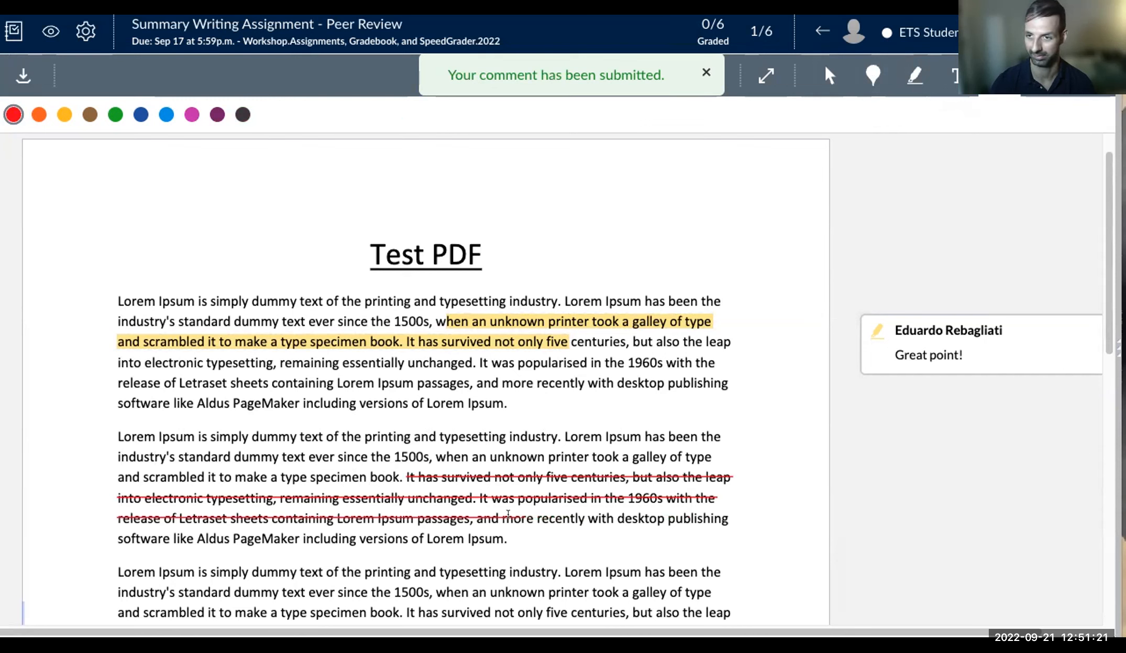
click(826, 481)
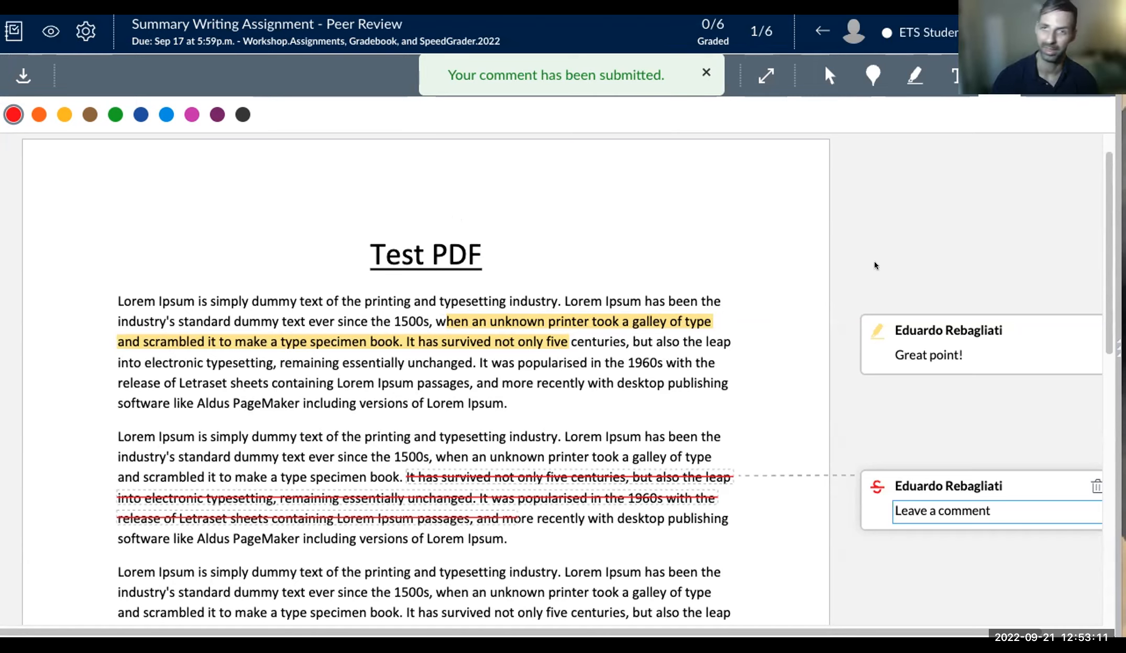
- Search Google for 'ets ubc' in a new browser tab
key(super+t)
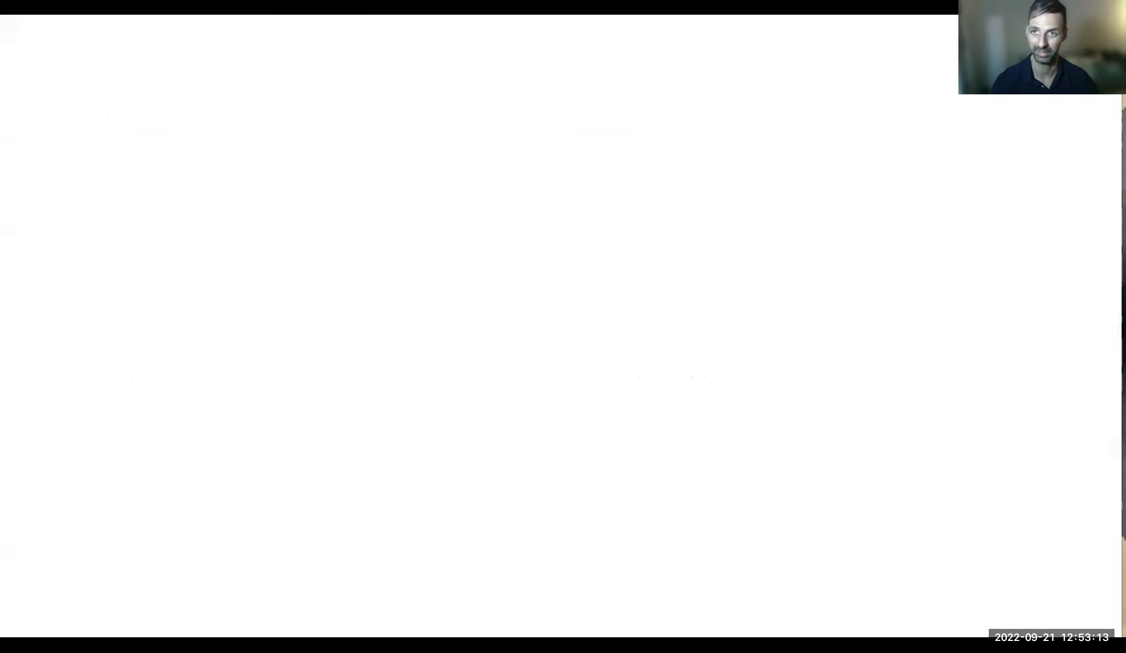
text(ets )
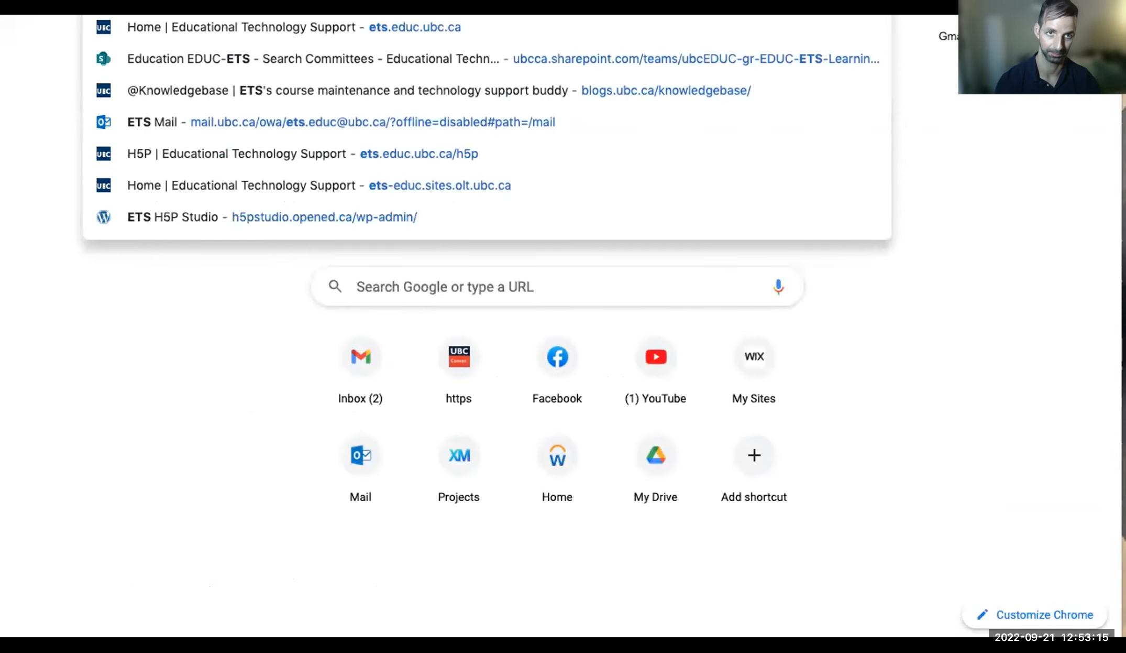
text(ubc)
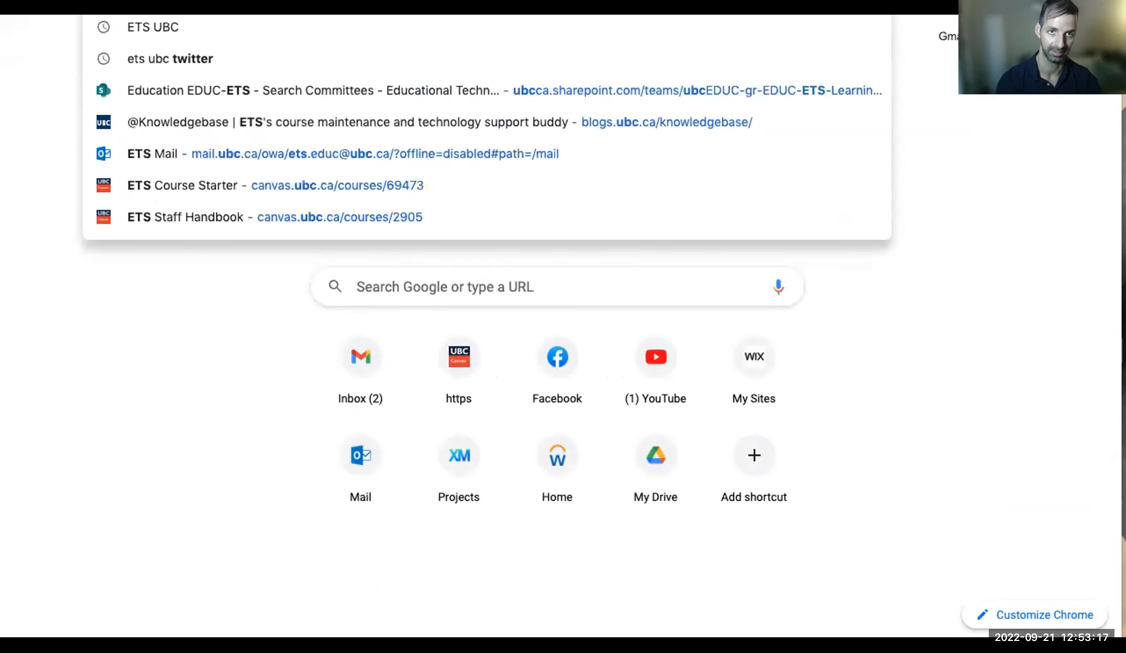
key(Return)
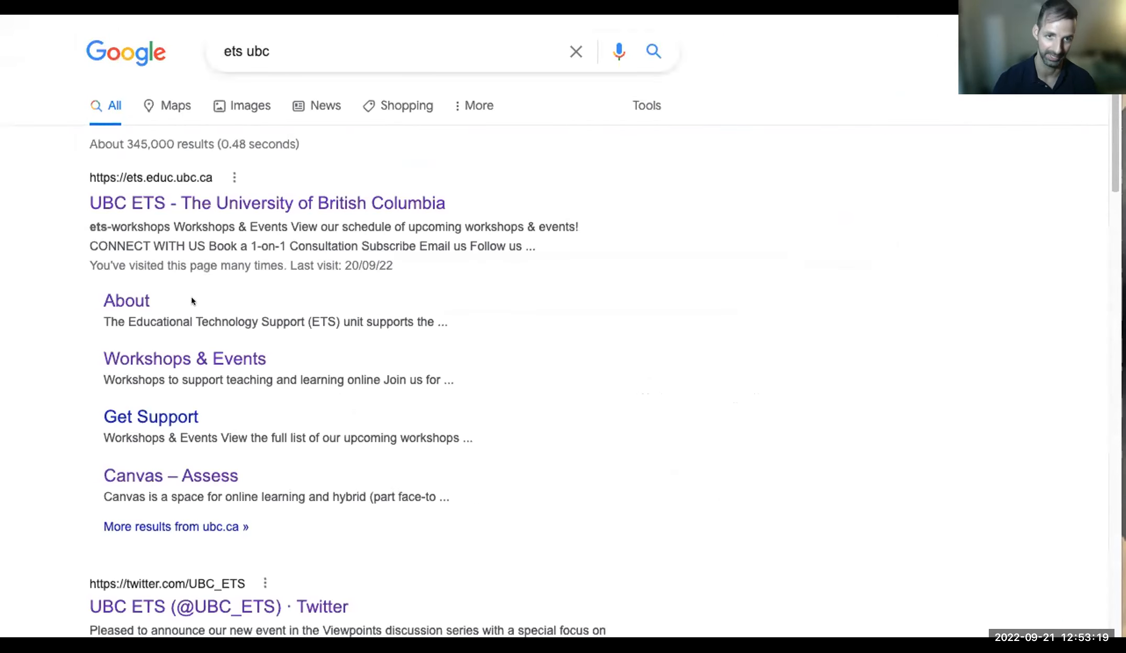
- Open the UBC ETS Workshops & Events page and scroll through it
click(185, 356)
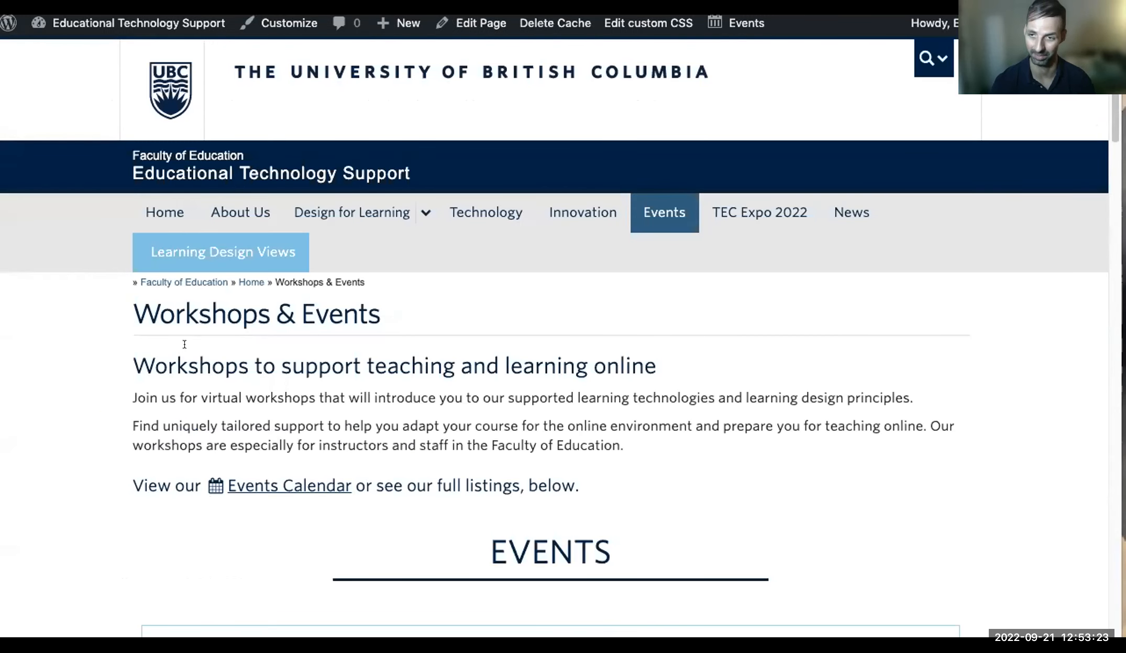
scroll(427, 331, down, 1)
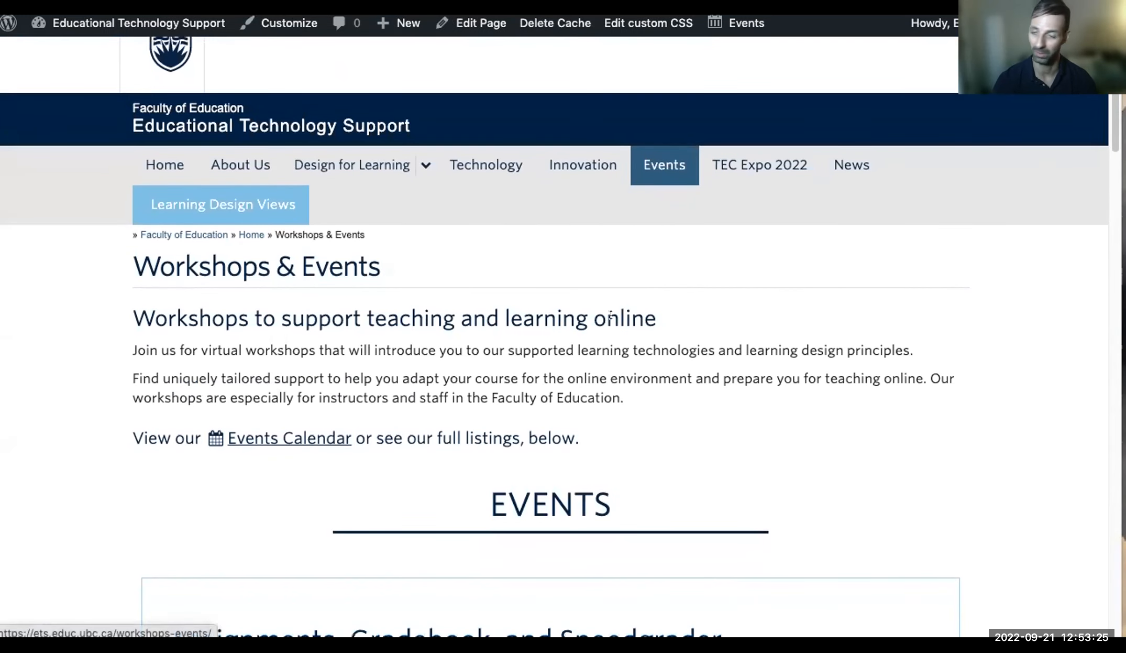
scroll(597, 331, down, 1)
scroll(597, 331, down, 15)
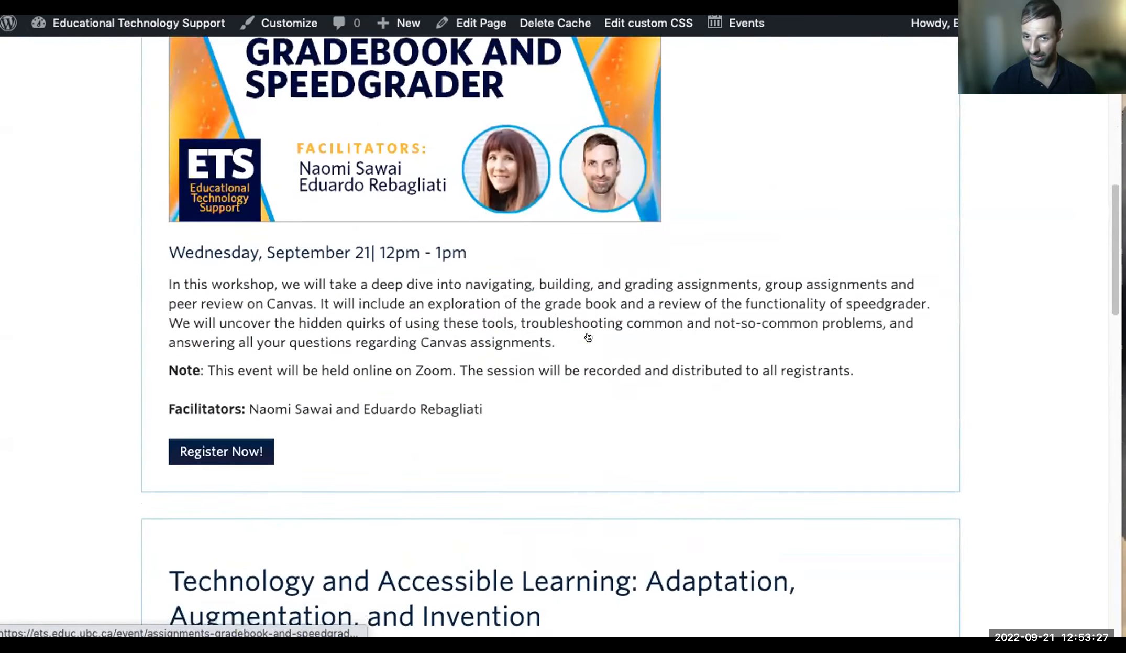
scroll(592, 336, down, 10)
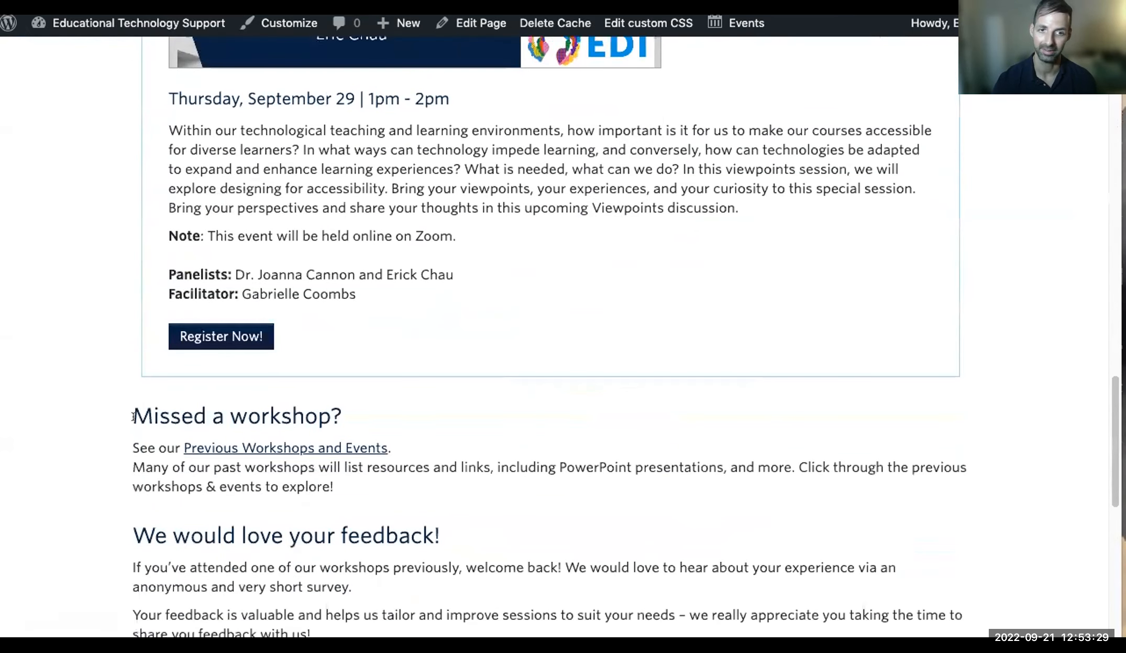
- Browse the past workshops and open the Learning Technology for Students recording
click(239, 447)
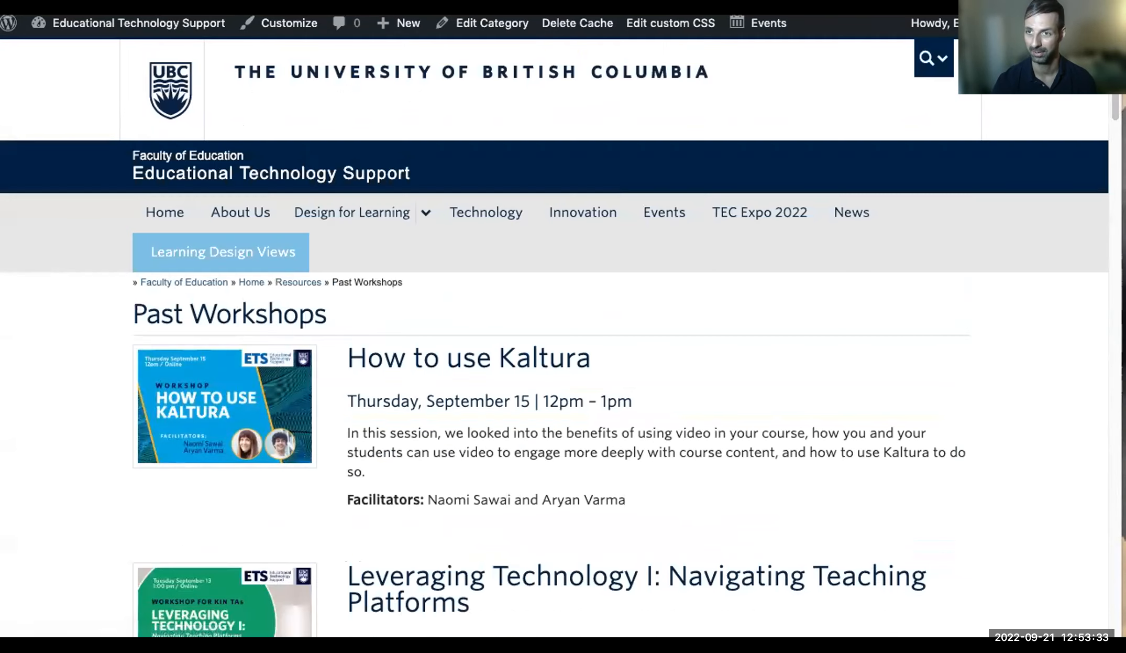
scroll(465, 314, down, 5)
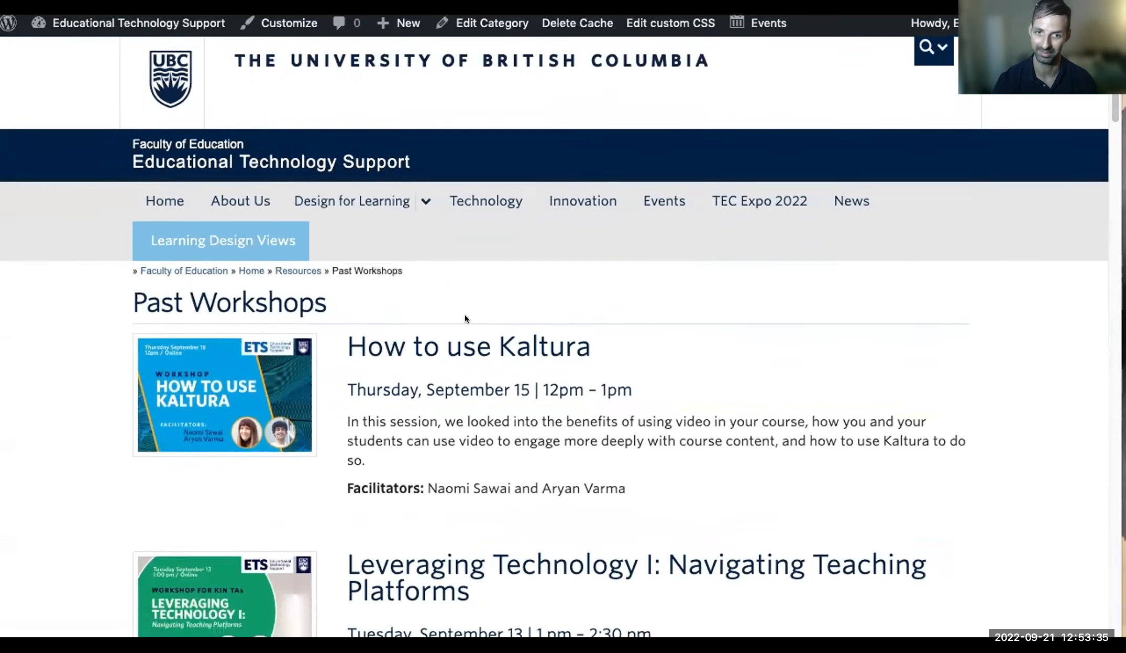
scroll(200, 303, down, 1)
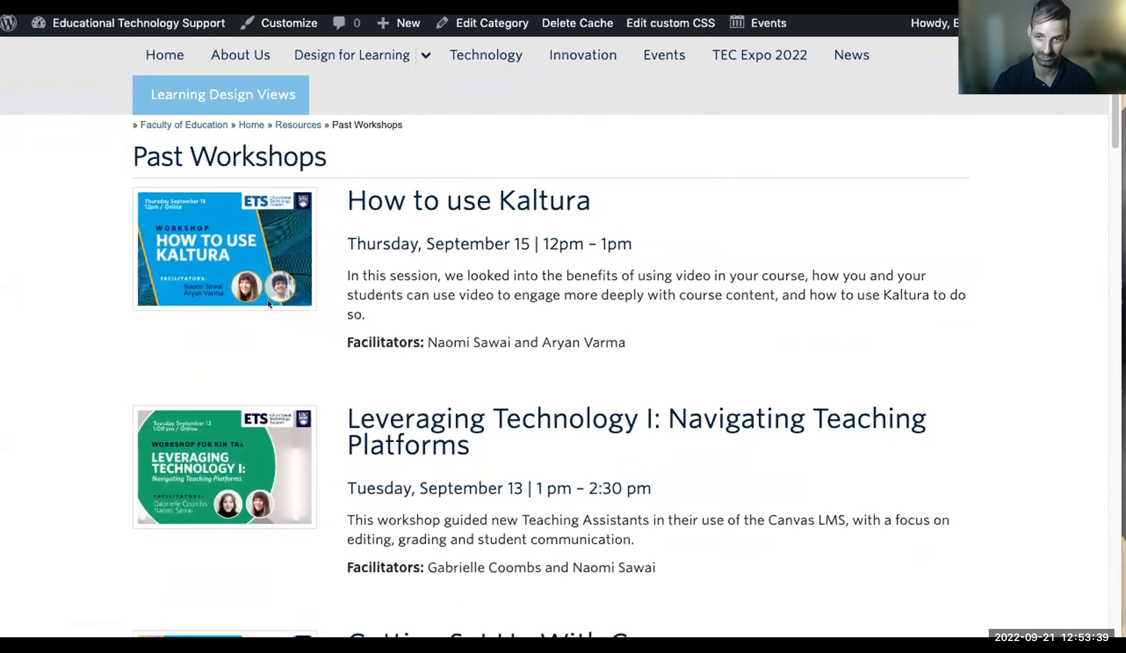
scroll(267, 302, down, 10)
scroll(268, 303, down, 6)
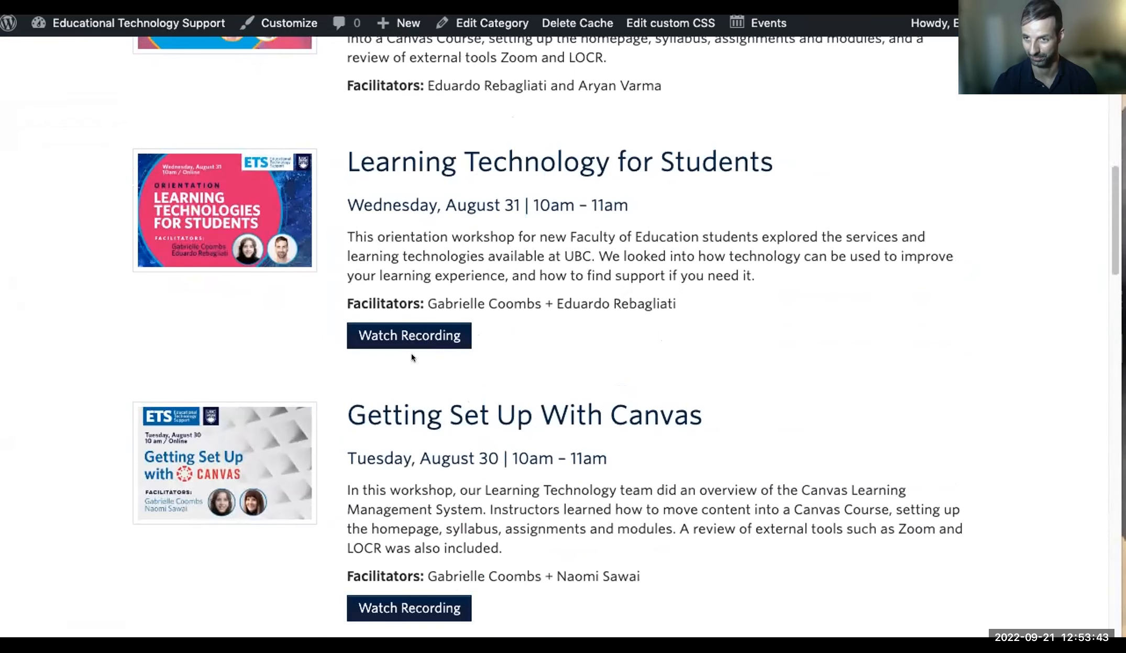
scroll(411, 357, up, 12)
scroll(493, 383, down, 7)
scroll(494, 388, down, 2)
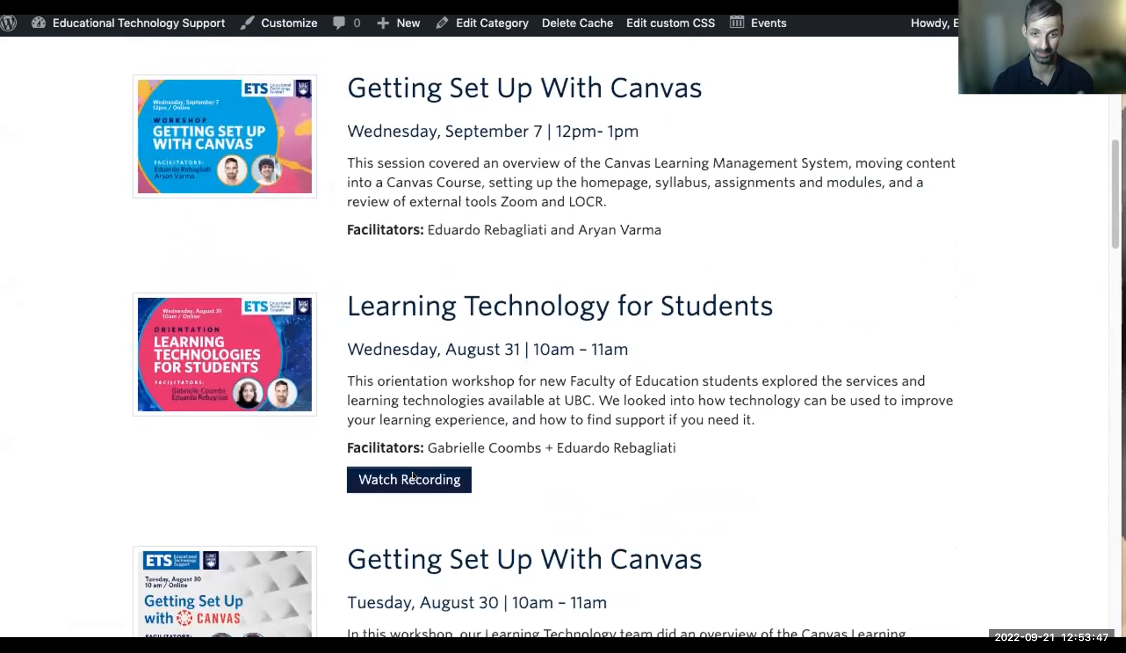
click(425, 479)
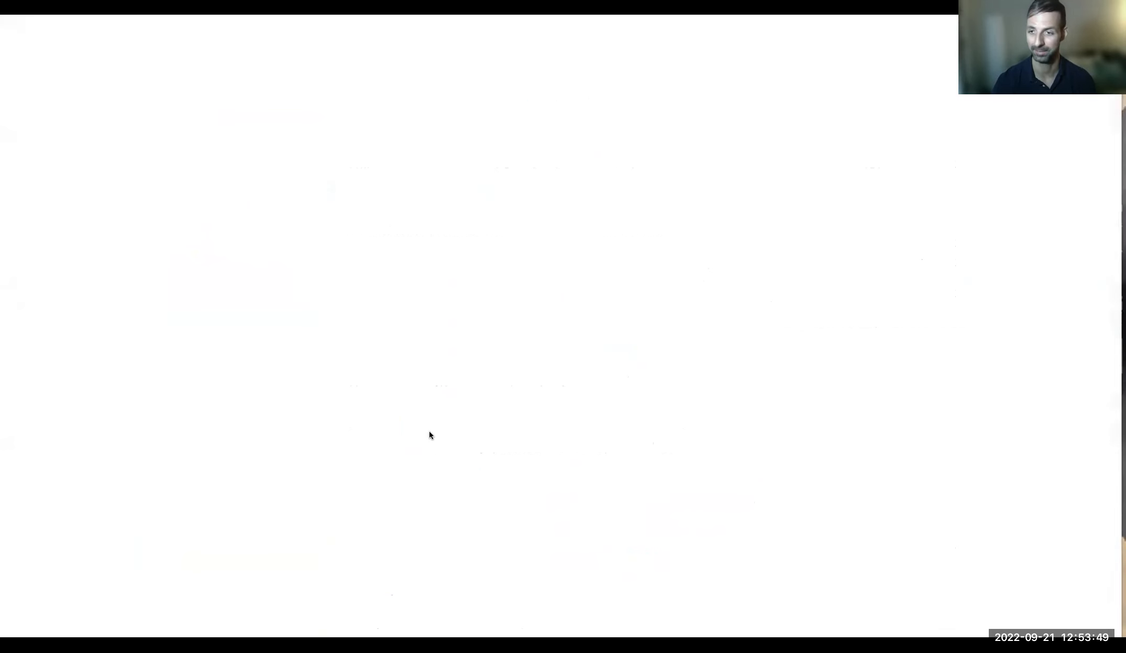
- Review the workshop page, then switch to the Zoom Launch Meeting tab
scroll(394, 423, down, 12)
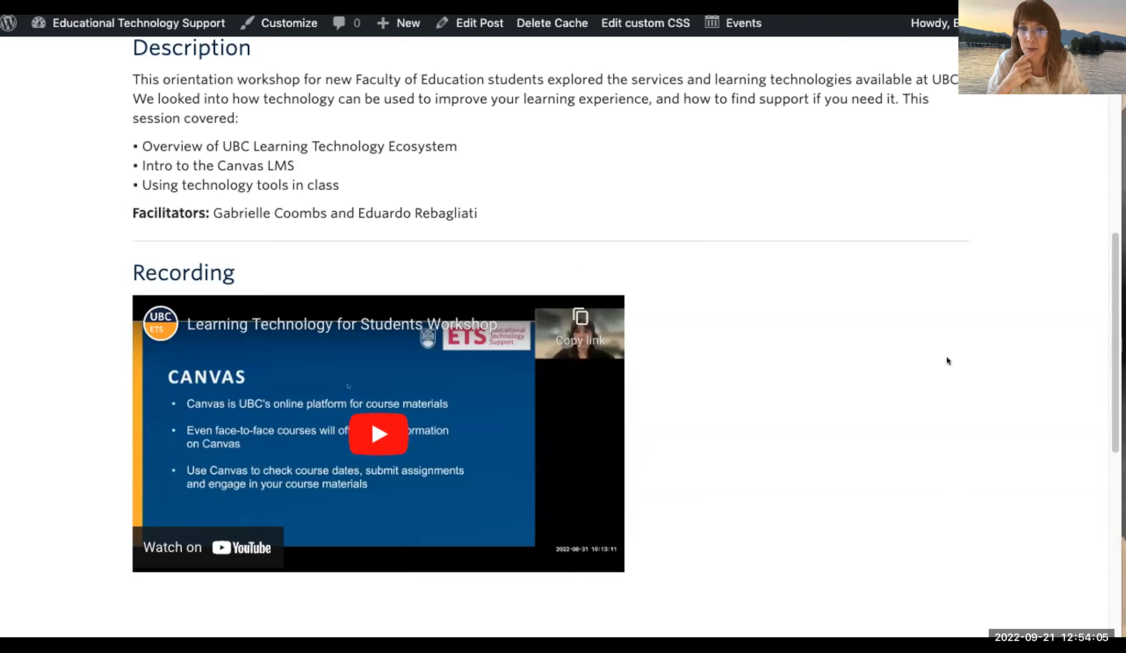
scroll(949, 358, up, 15)
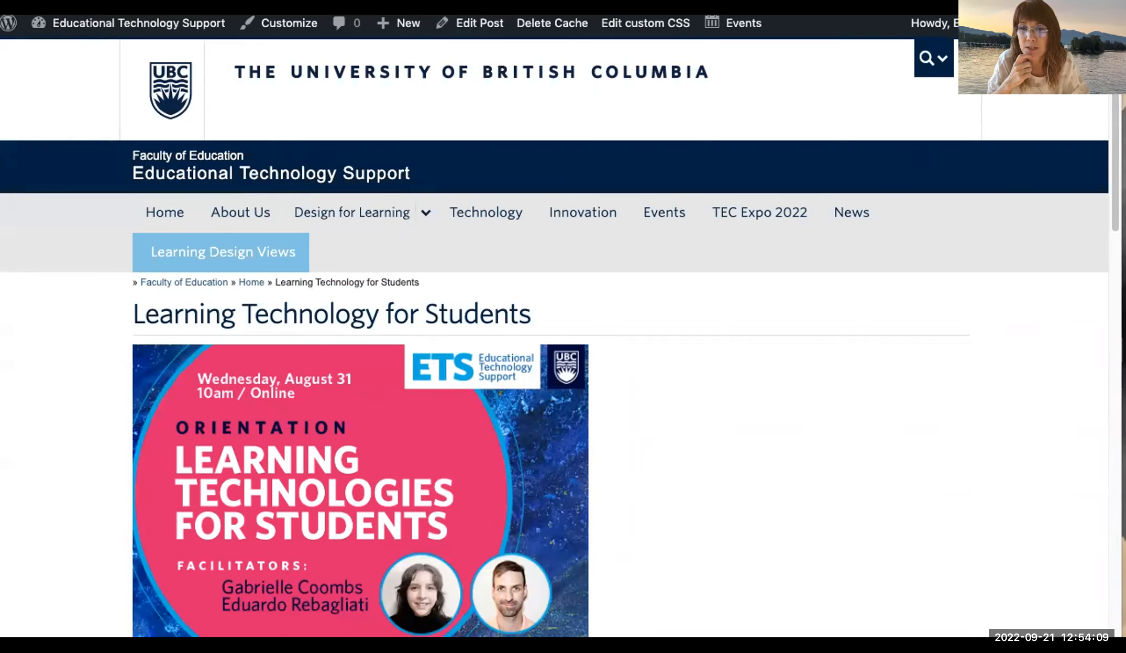
key(ctrl+Tab)
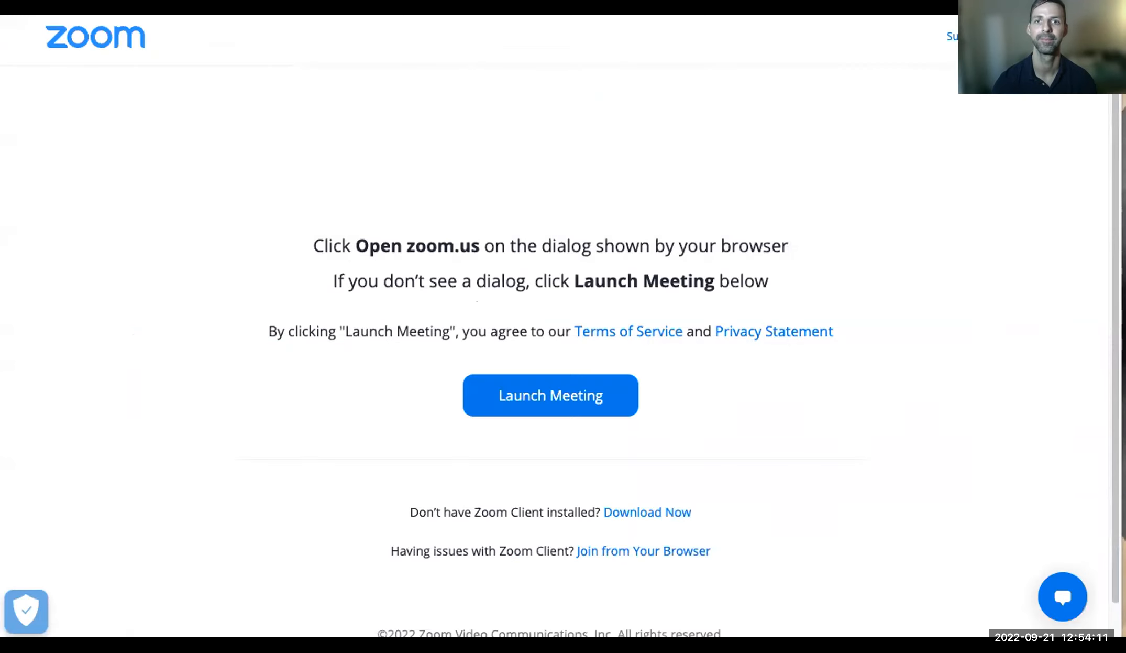
- View the next student's submission in SpeedGrader, then return to the assignment tab
key(ctrl+Tab)
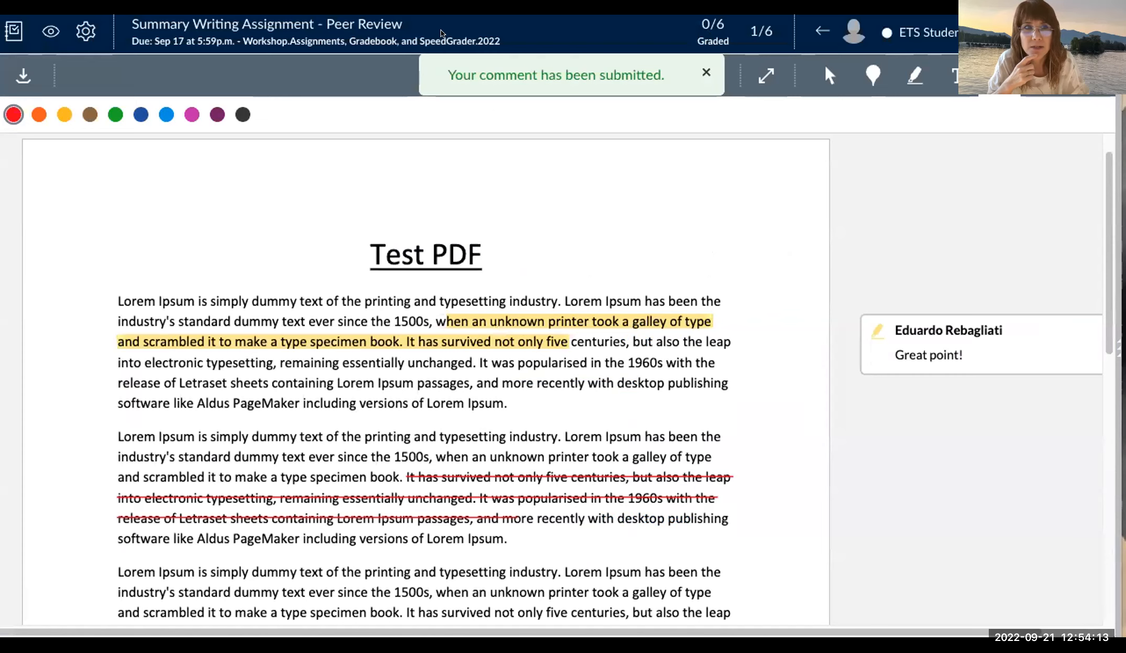
click(1092, 31)
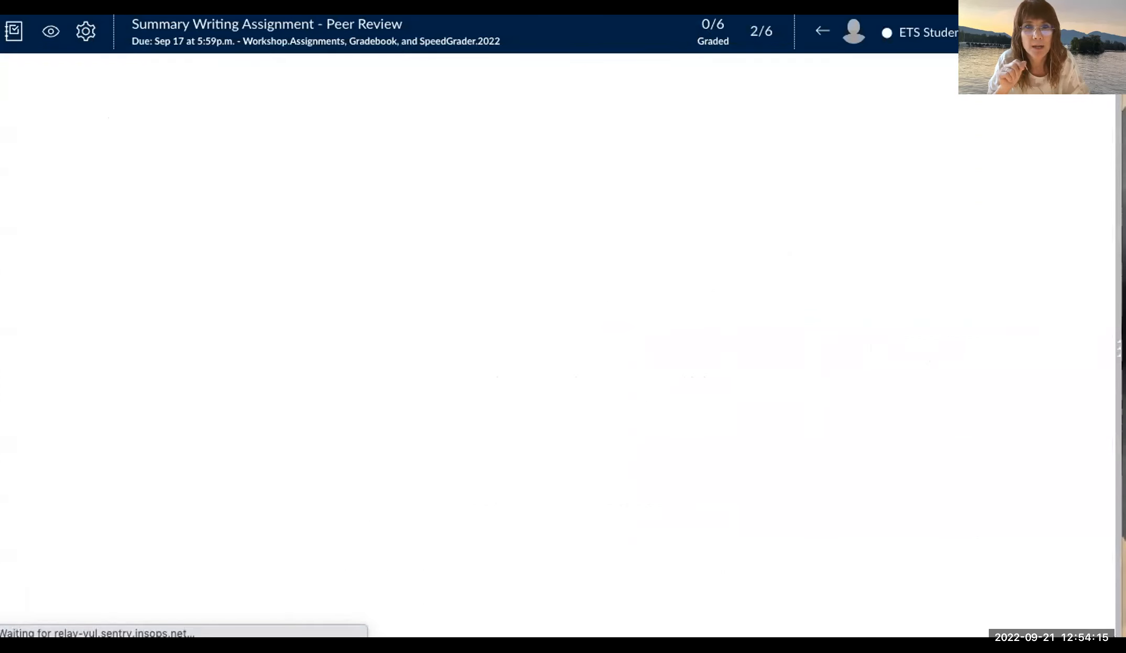
key(ctrl+Tab)
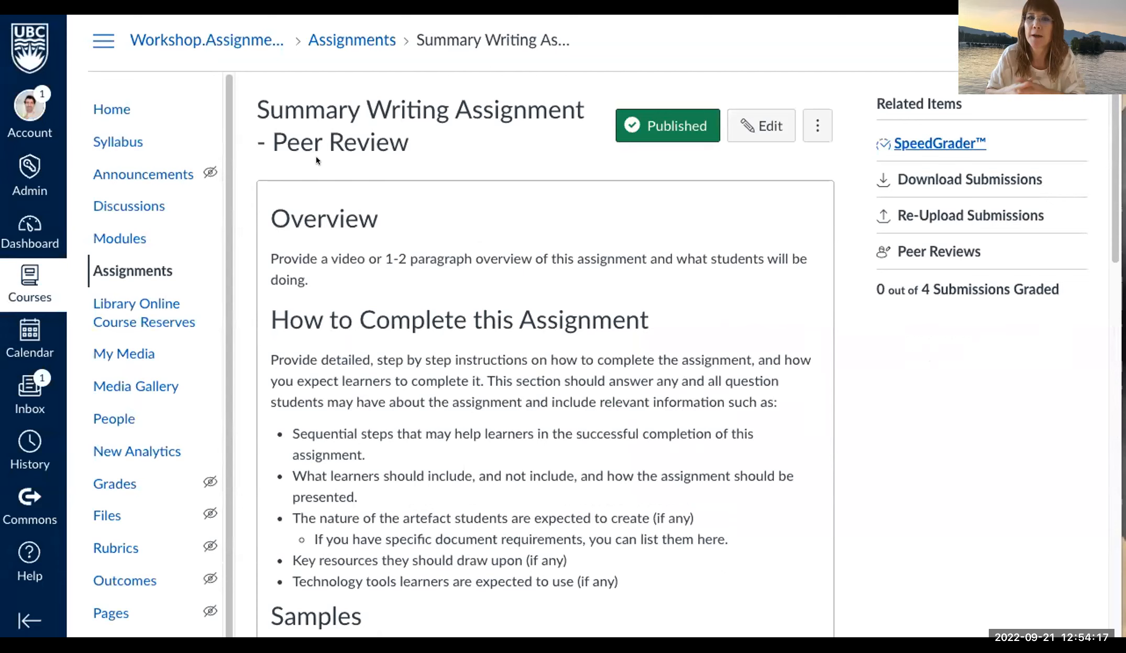
- Open SpeedGrader for Group Assignment 1 from the course Assignments list
click(133, 270)
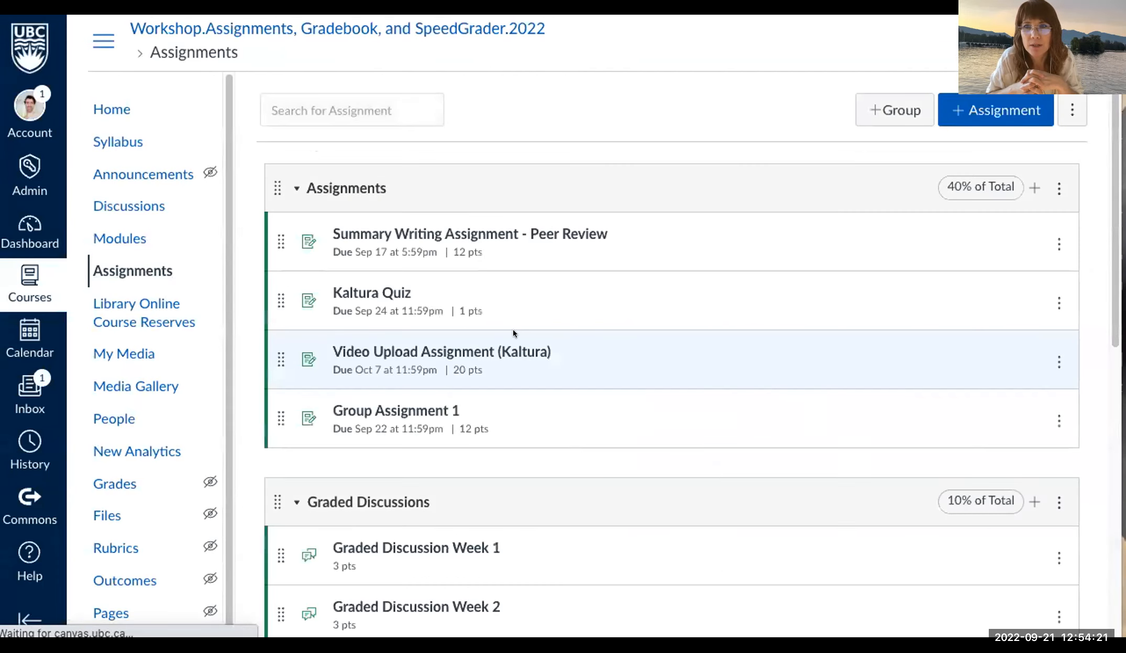
scroll(513, 333, down, 1)
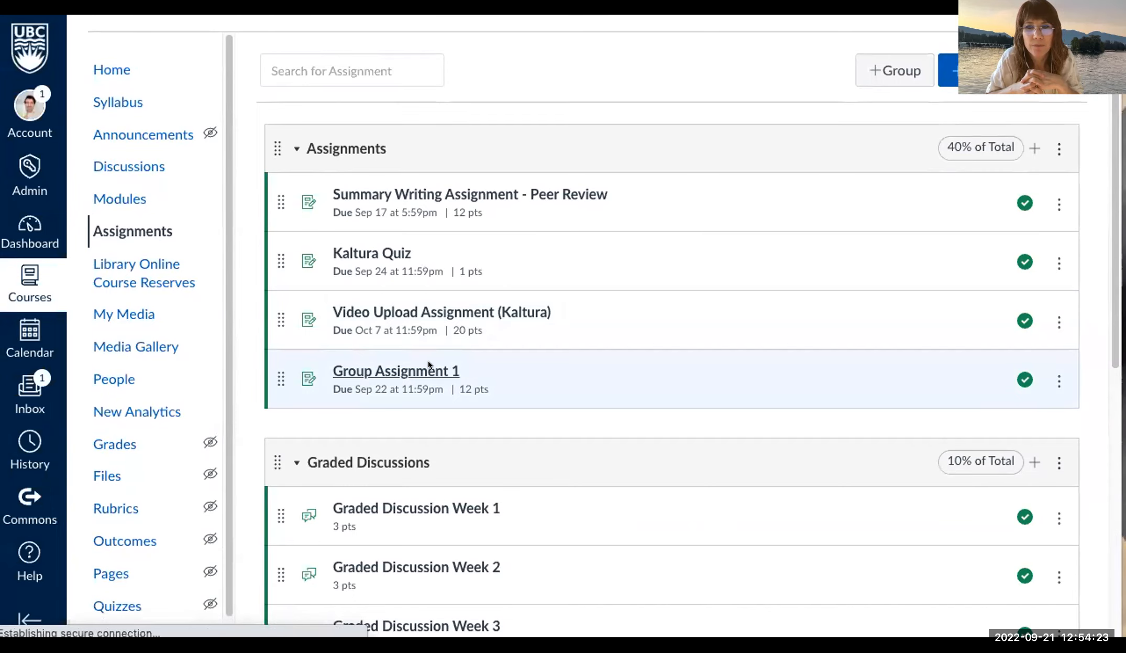
click(428, 361)
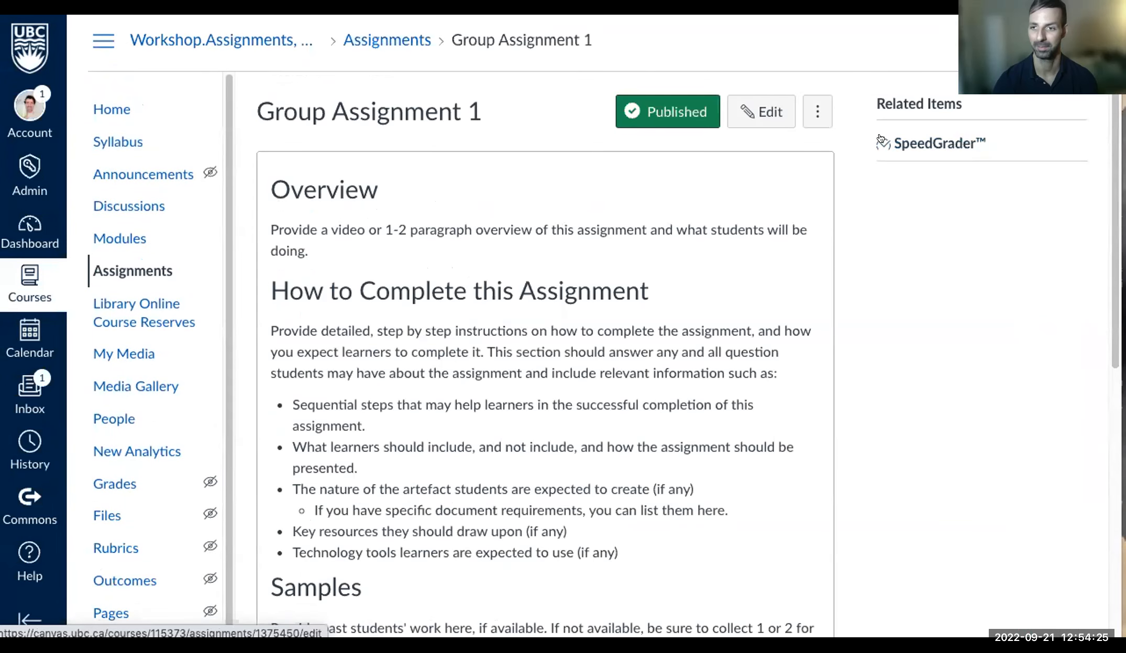
click(946, 146)
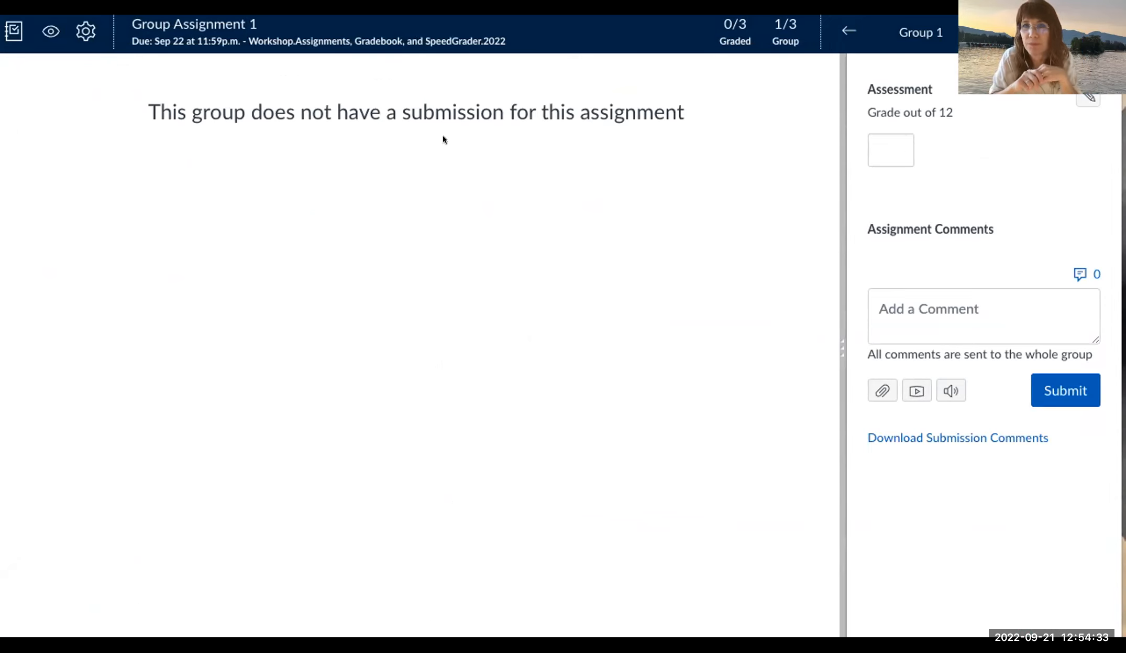
- View Group 2's and Group 1's submissions in SpeedGrader, then close it back to Group Assignment 1
drag(295, 112, 597, 133)
click(597, 134)
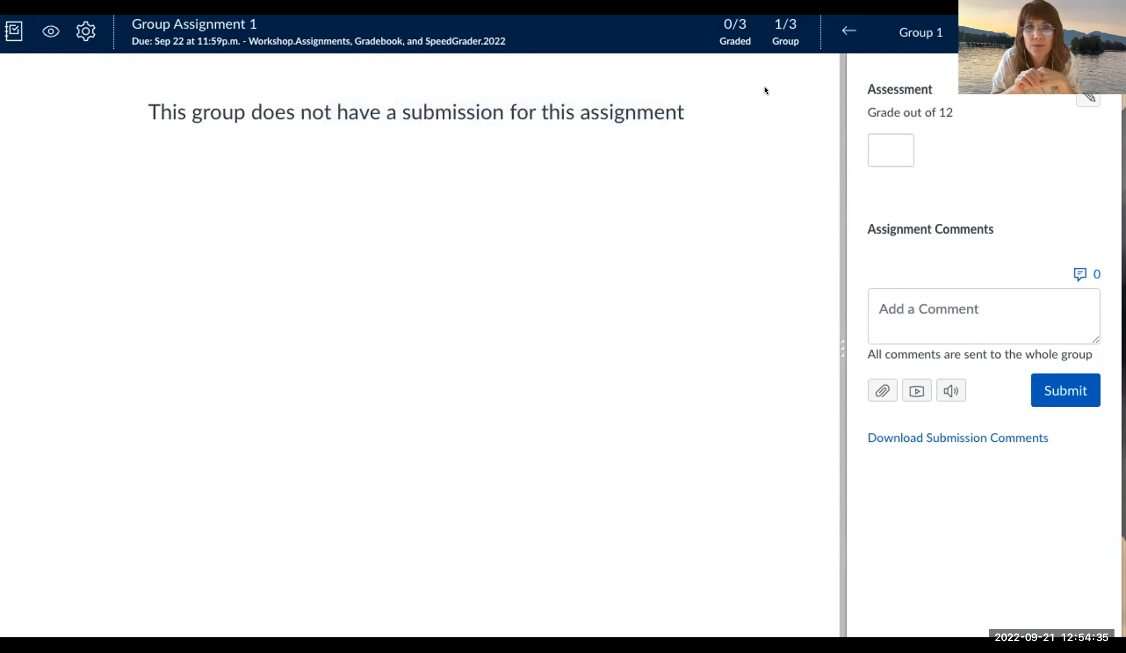
click(1099, 31)
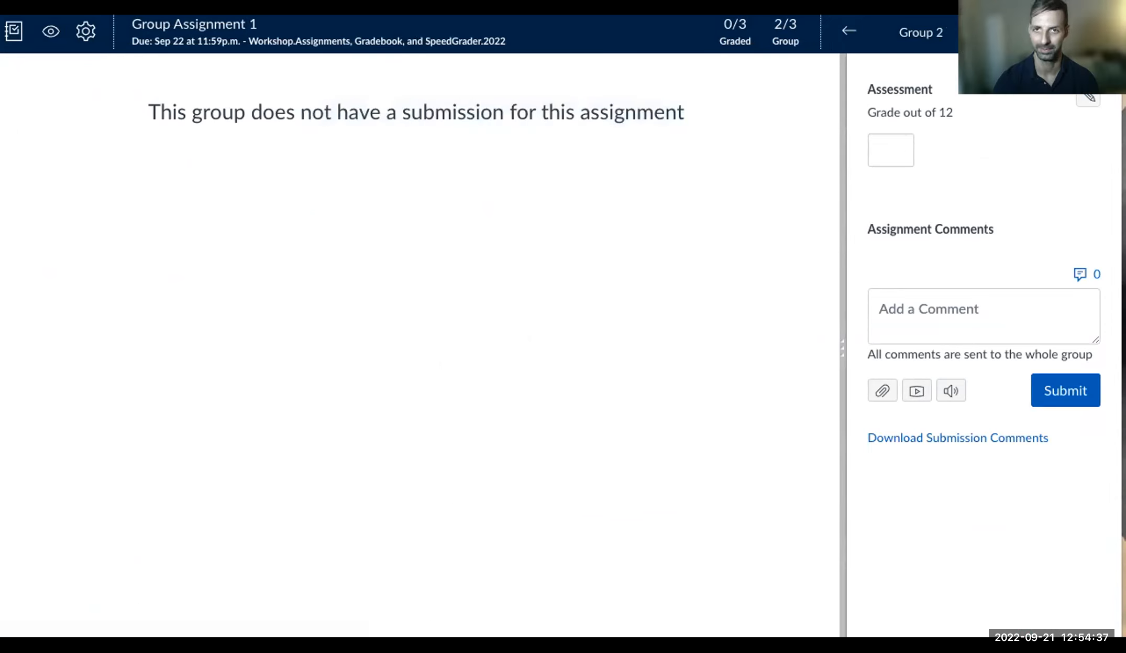
click(838, 27)
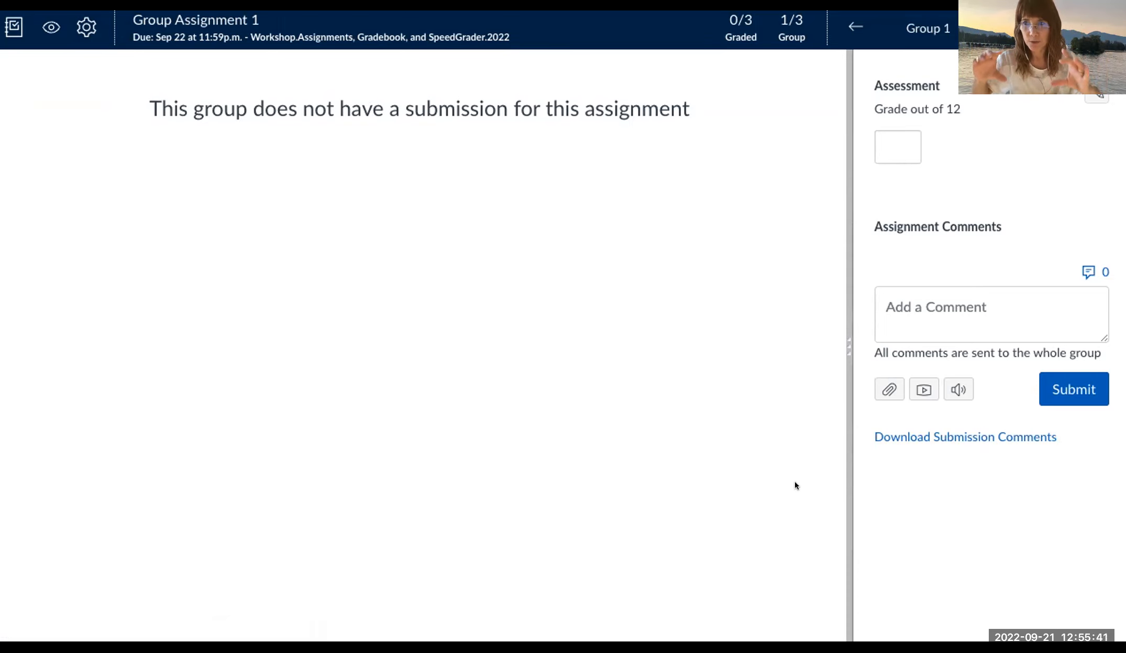
key(super+w)
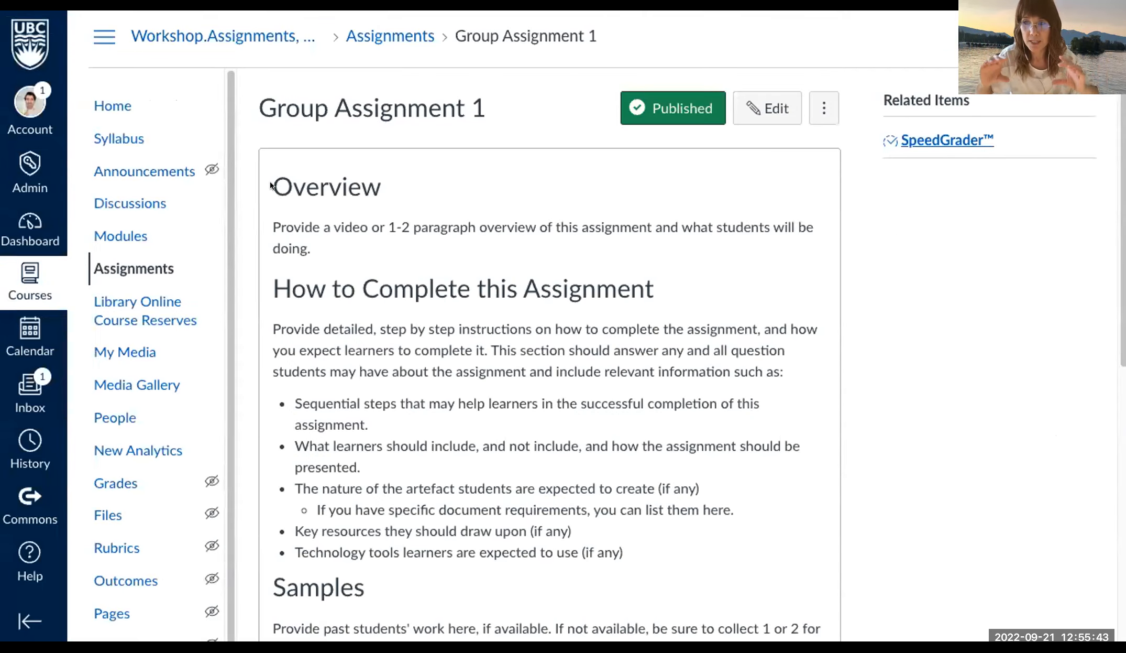
- Inspect Group A and Group B members in the People page's Group Assignment 2 set, then return to Assignments
click(114, 419)
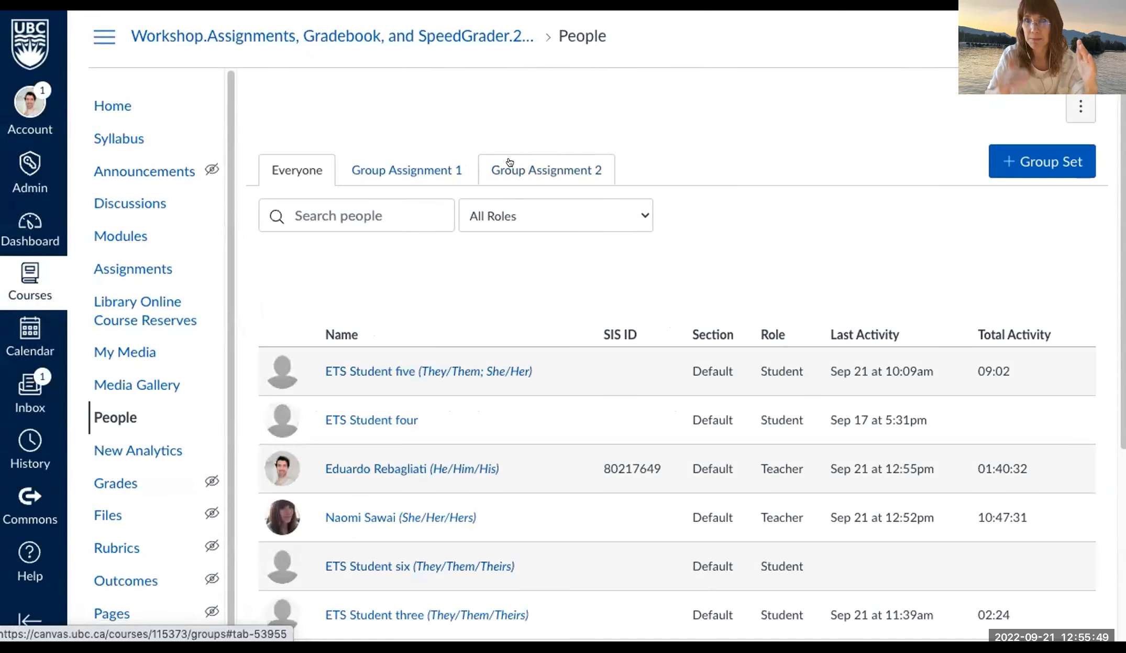
click(506, 163)
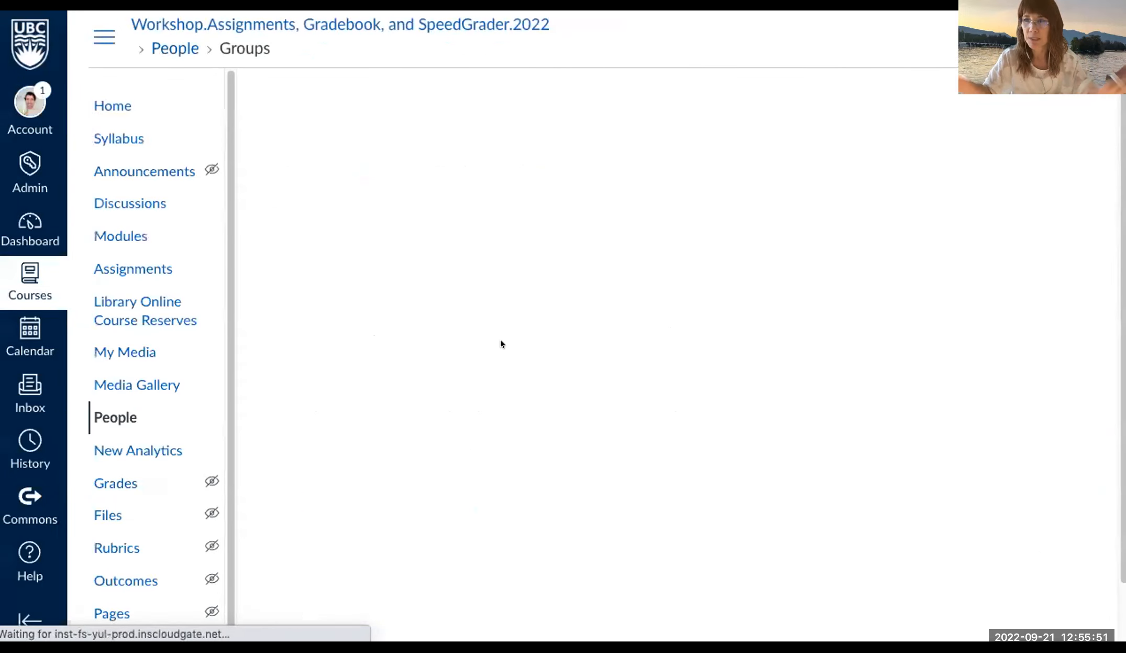
scroll(501, 341, down, 1)
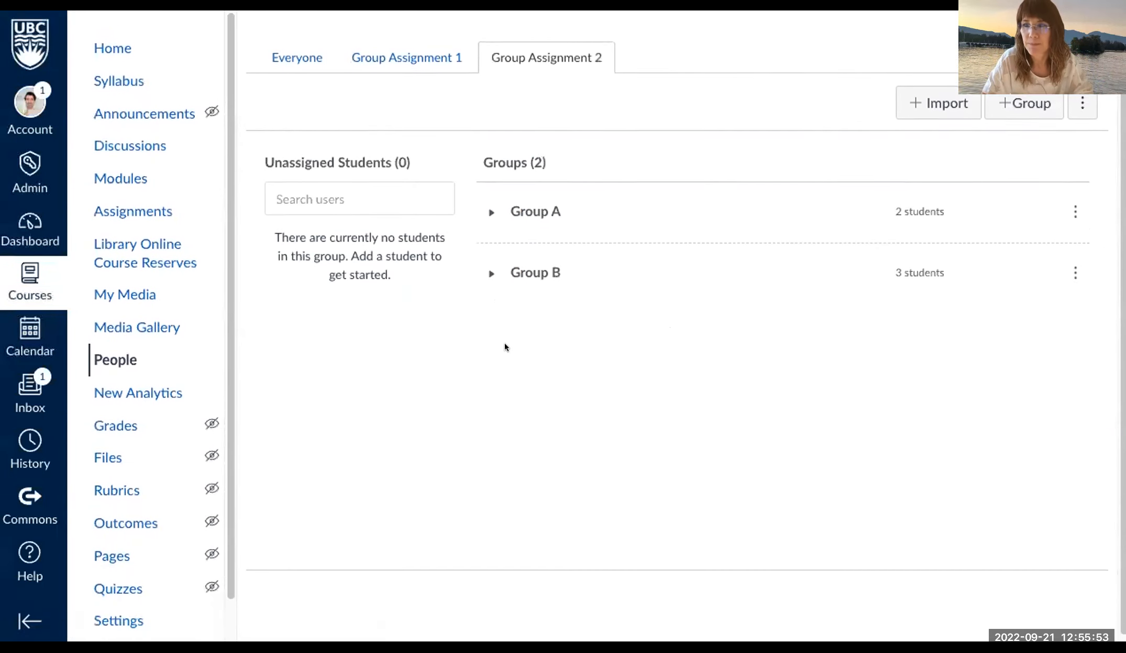
scroll(506, 347, up, 1)
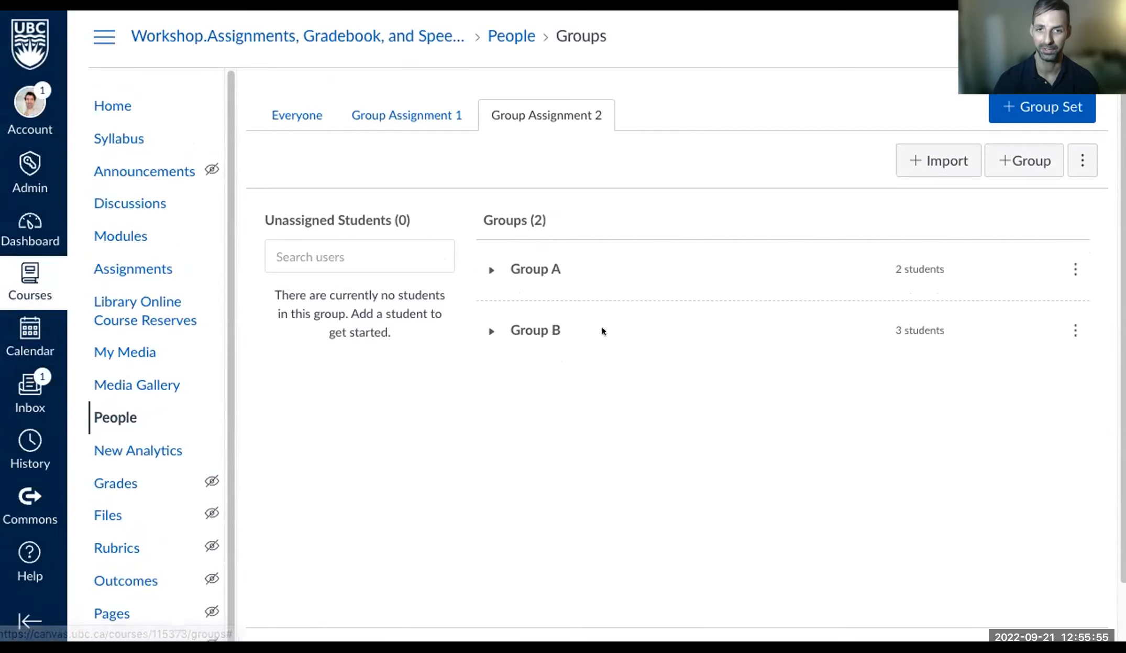
click(492, 266)
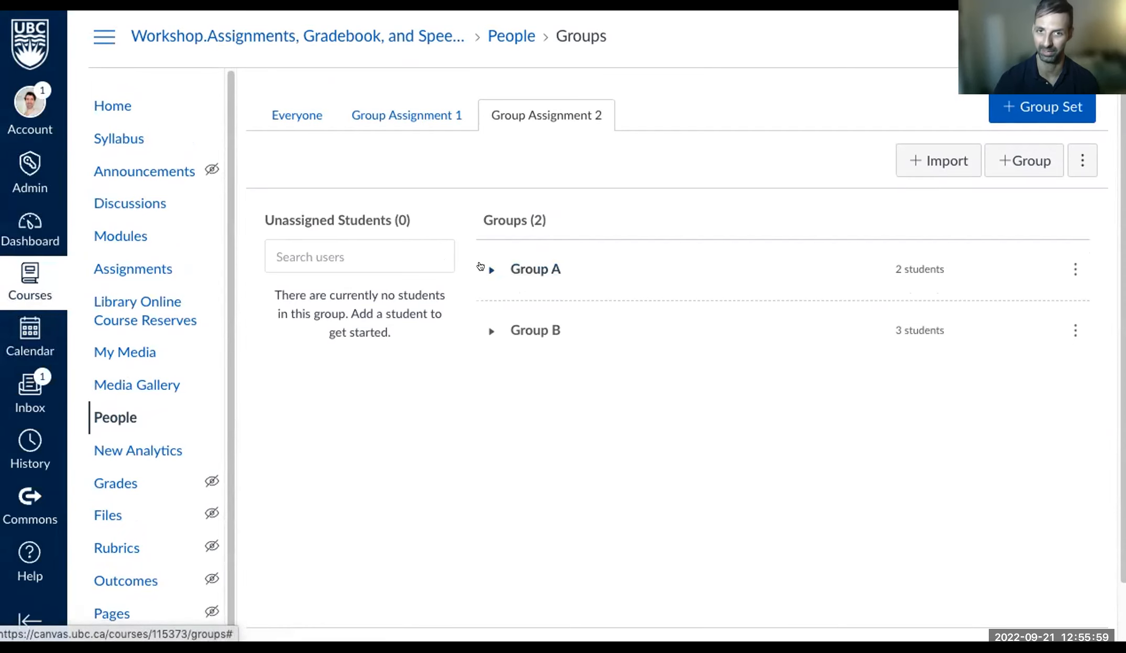
click(481, 267)
click(488, 382)
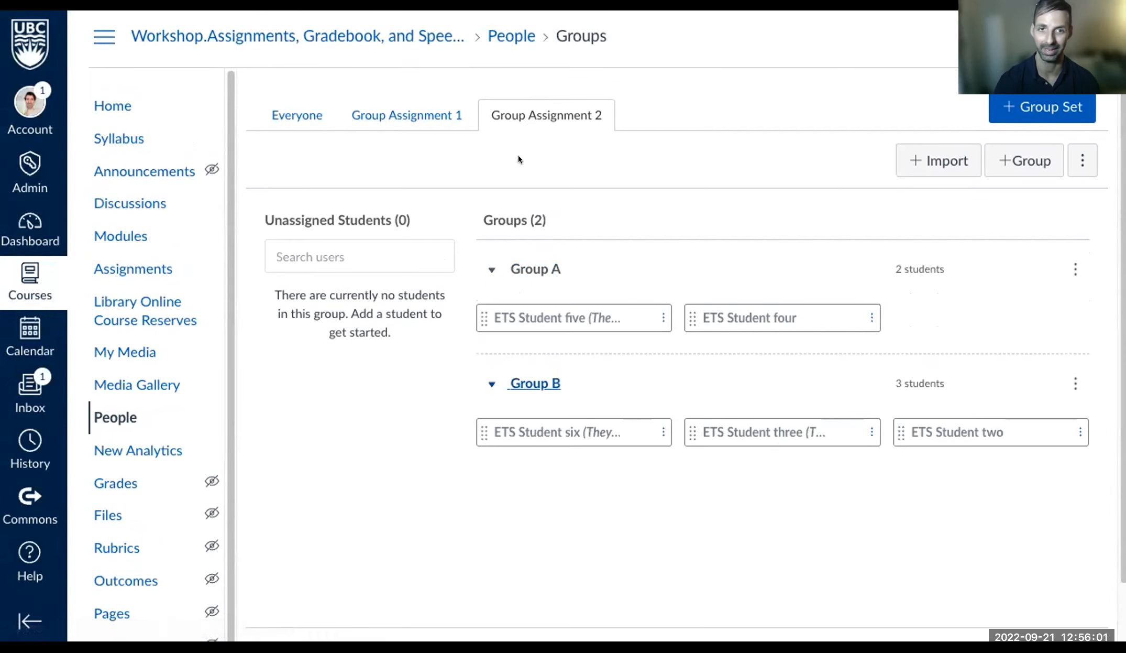
click(123, 264)
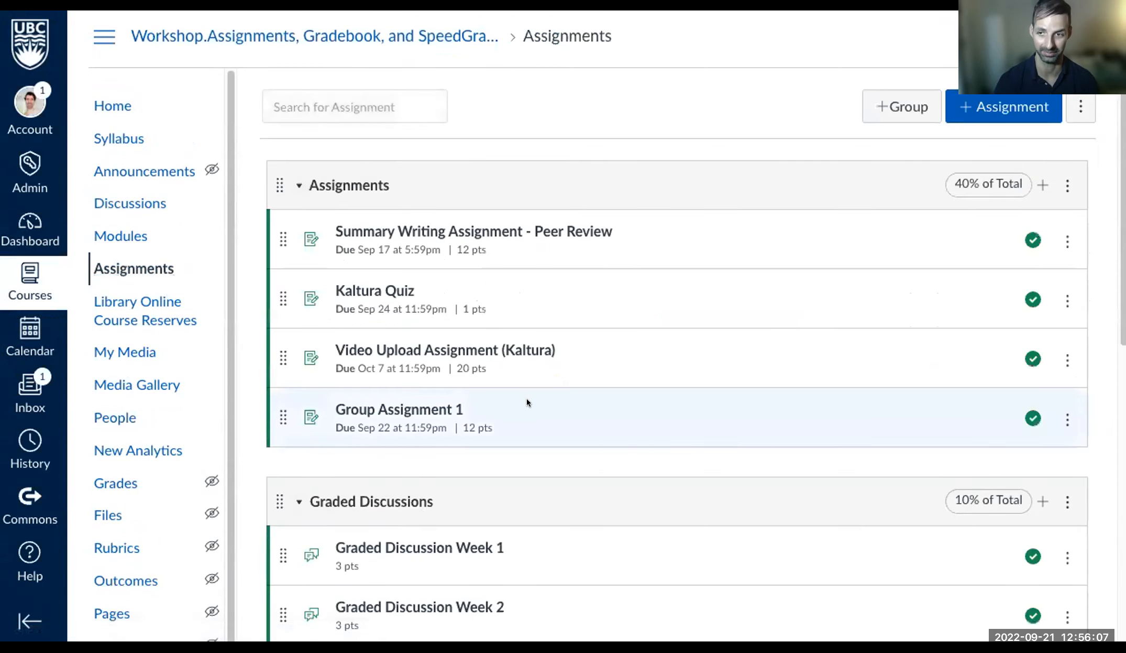
- Open Group Assignment 1's edit form and scroll down to its Group Assignment settings
scroll(526, 398, down, 1)
scroll(542, 416, down, 6)
scroll(532, 414, up, 6)
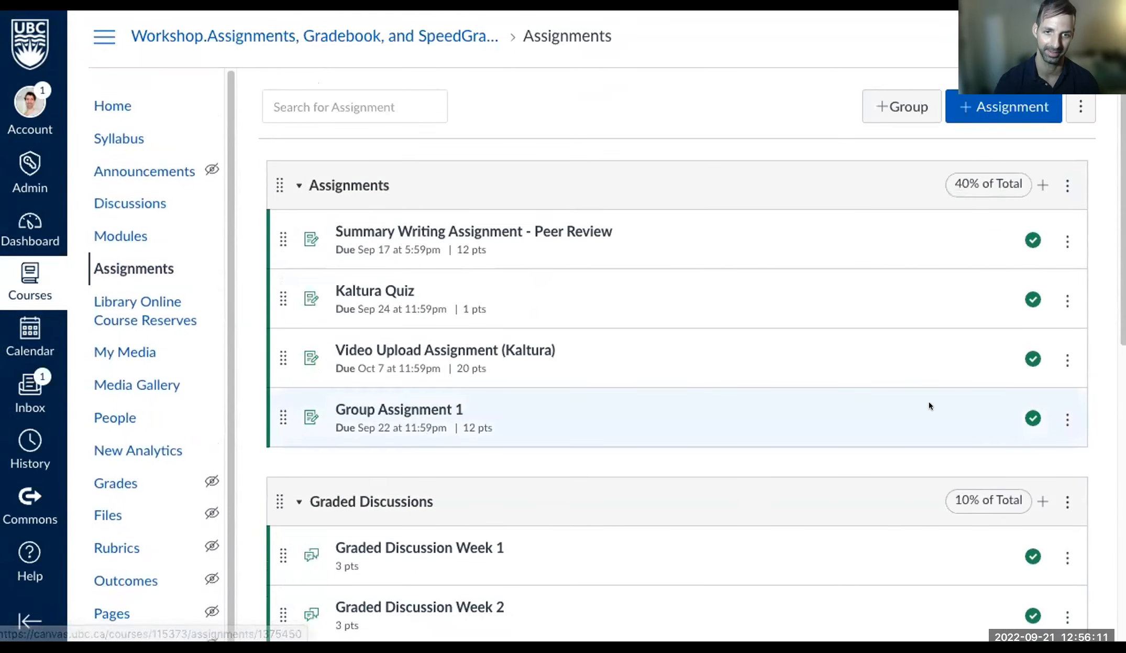
click(392, 408)
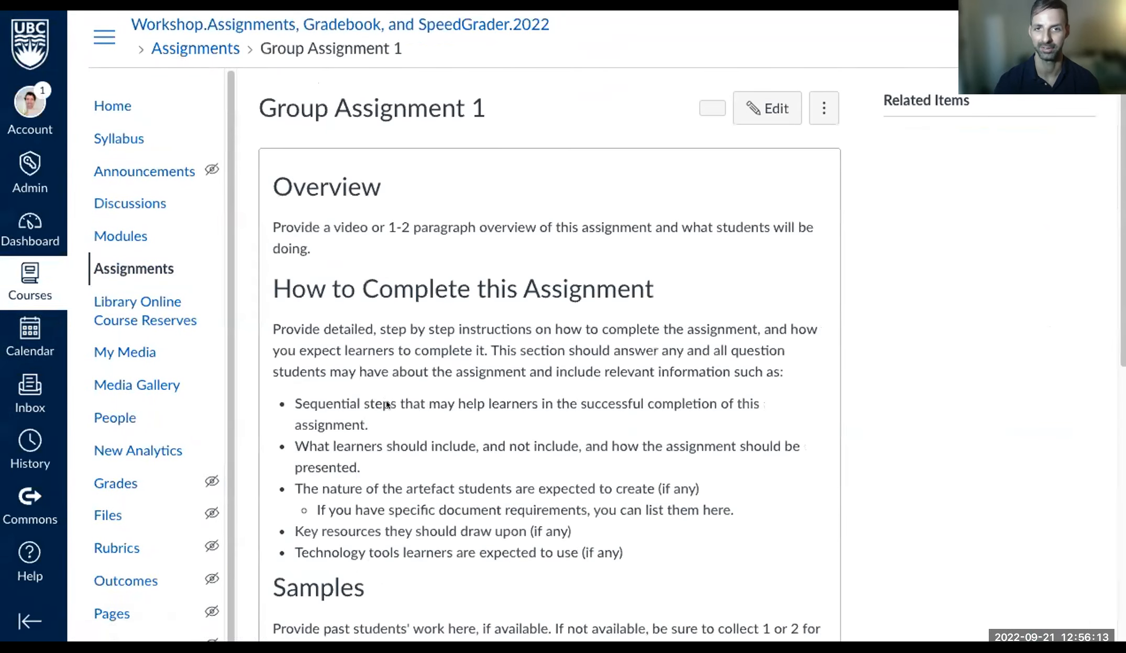
click(767, 108)
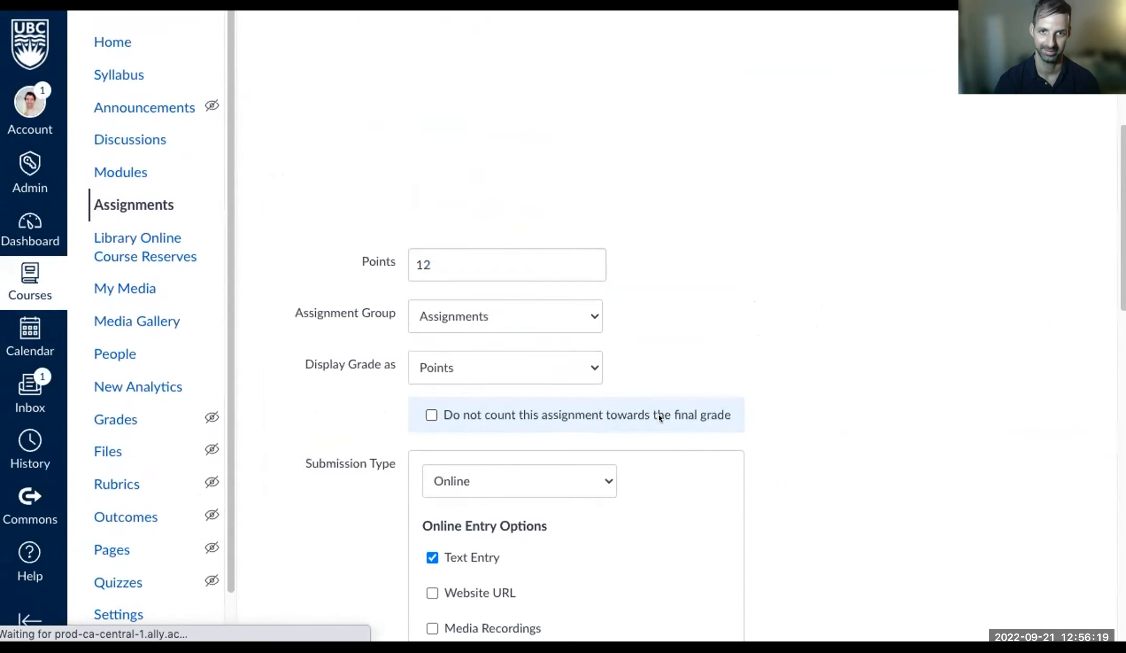
scroll(659, 414, down, 10)
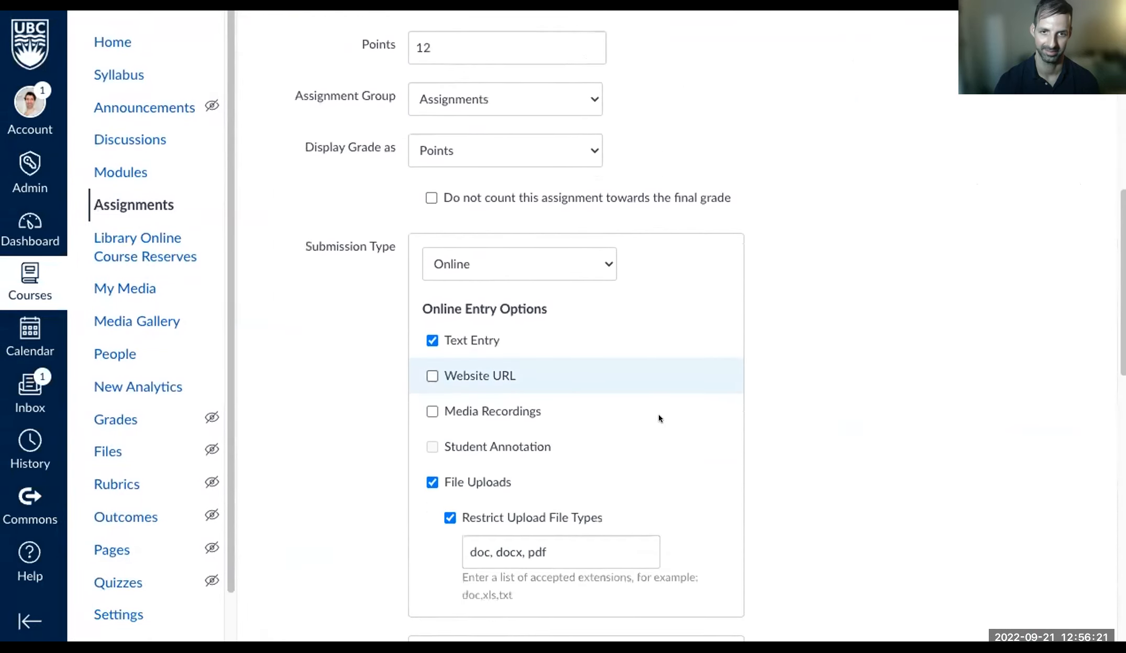
scroll(658, 414, down, 5)
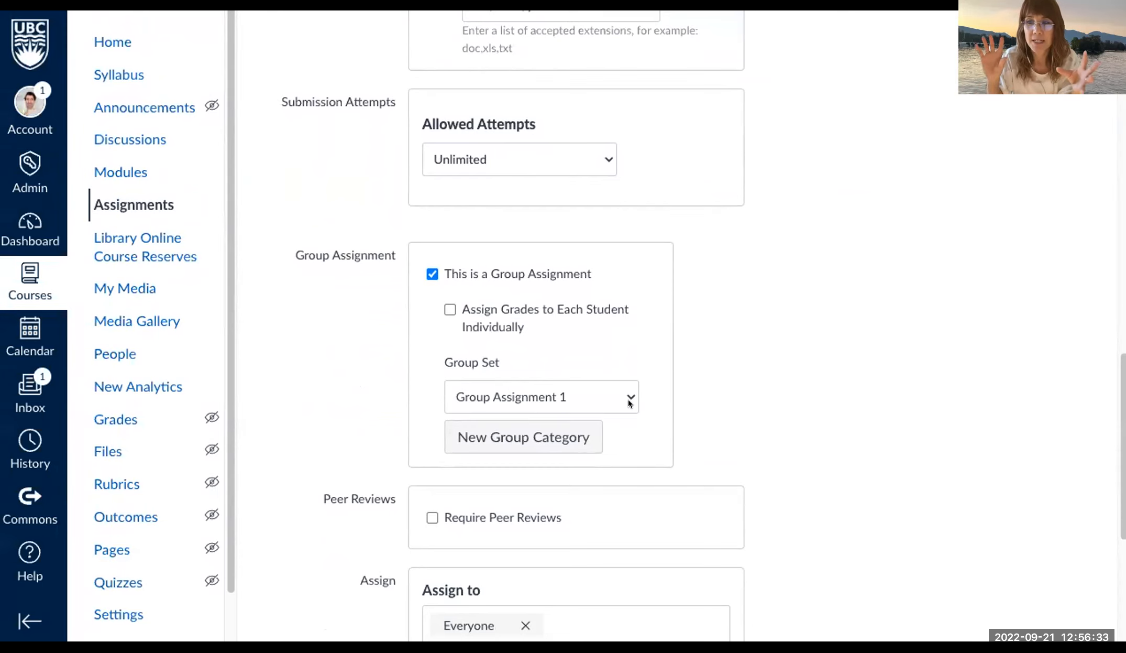
- Review the Group Set and individual-grading options unchanged, then advance the slides to the Viewpoints event
click(628, 400)
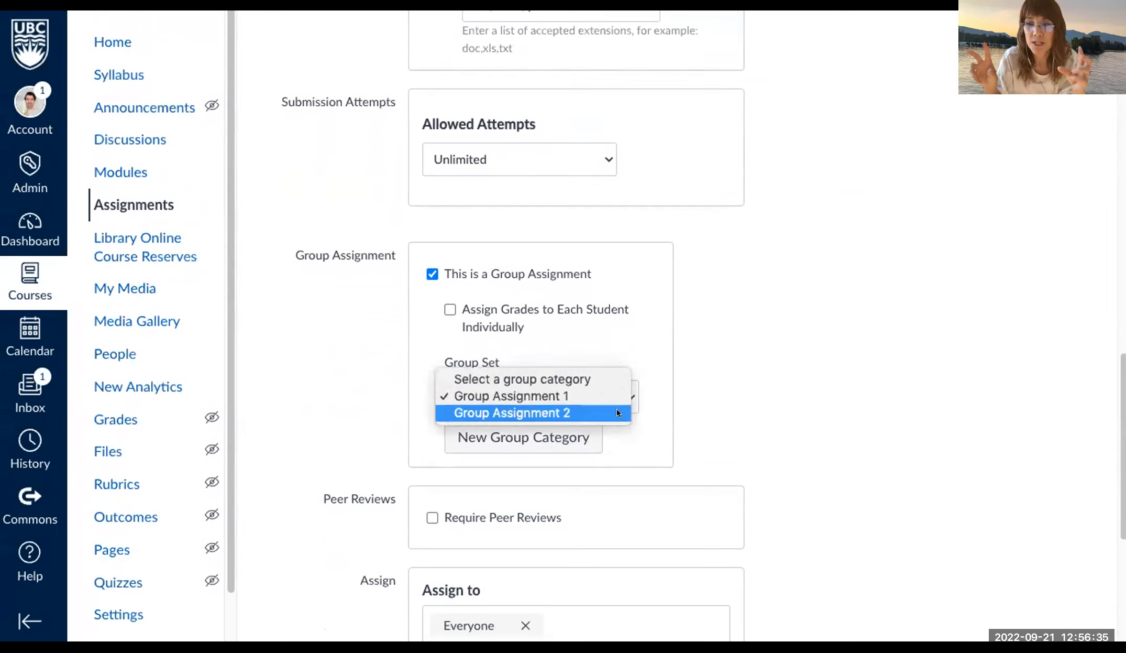
click(688, 387)
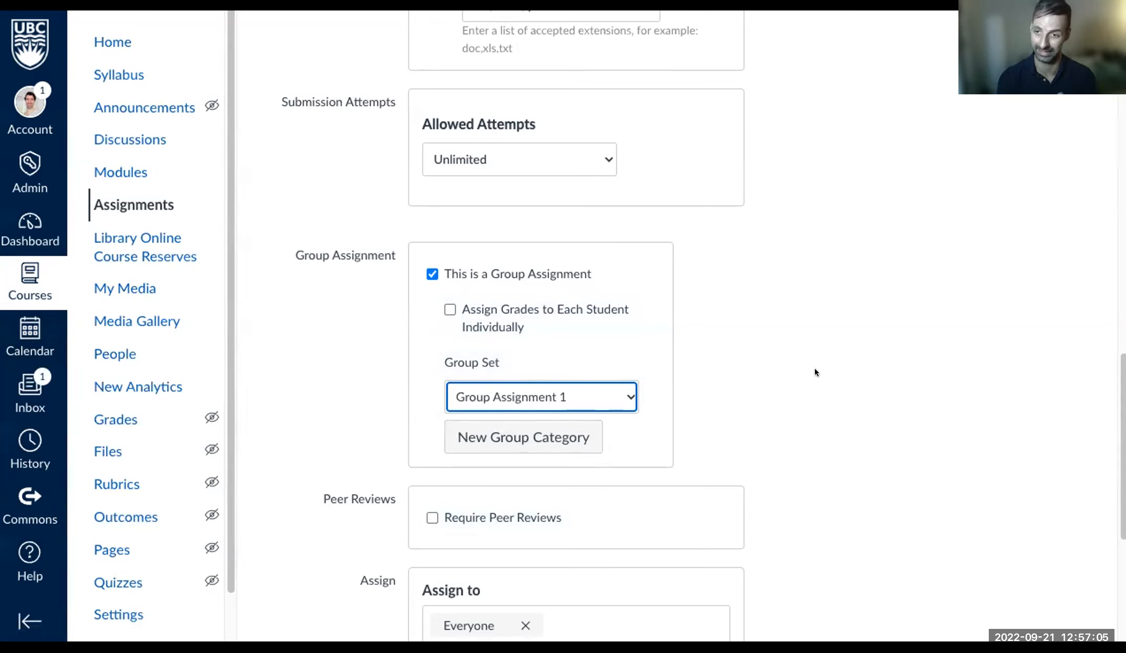
click(449, 309)
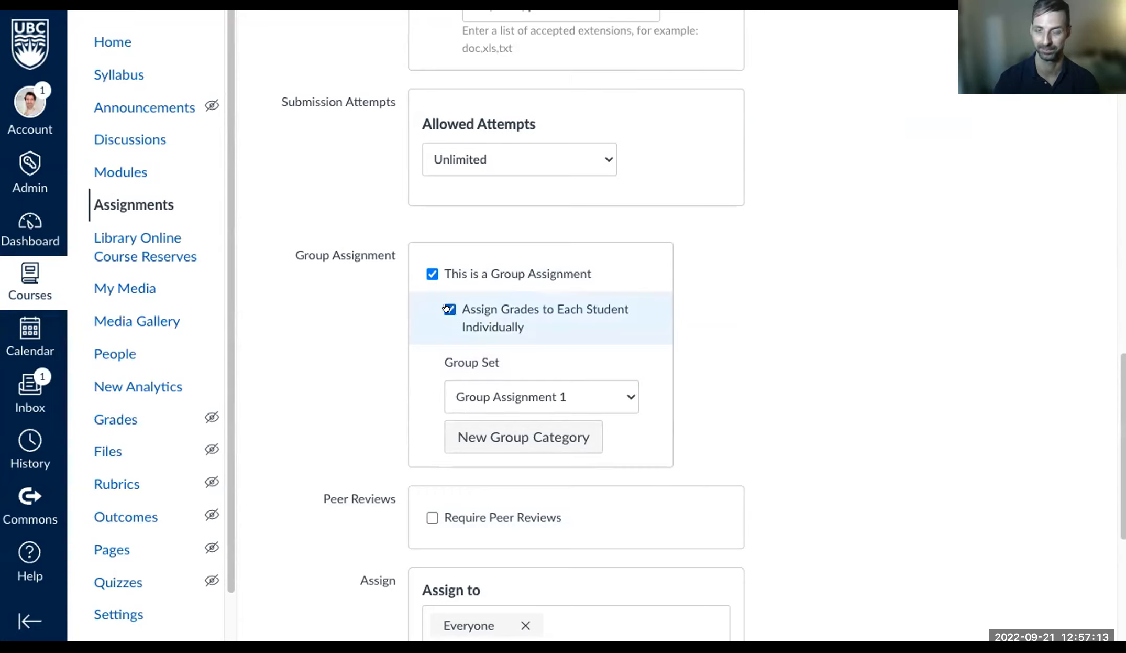
click(449, 309)
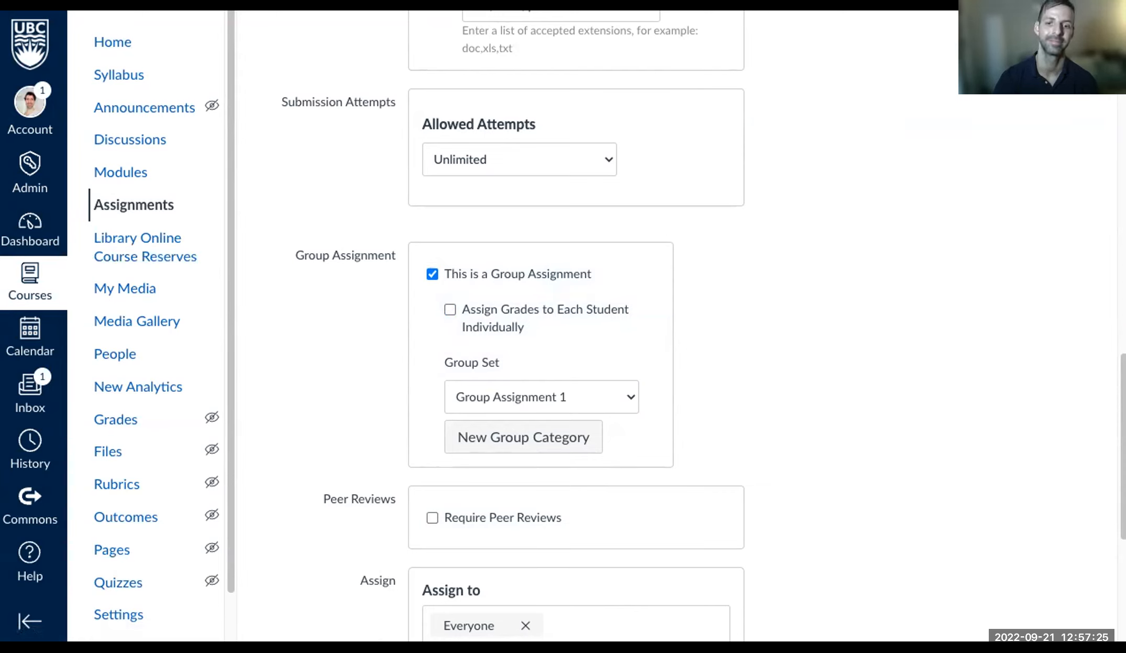
key(super+Tab)
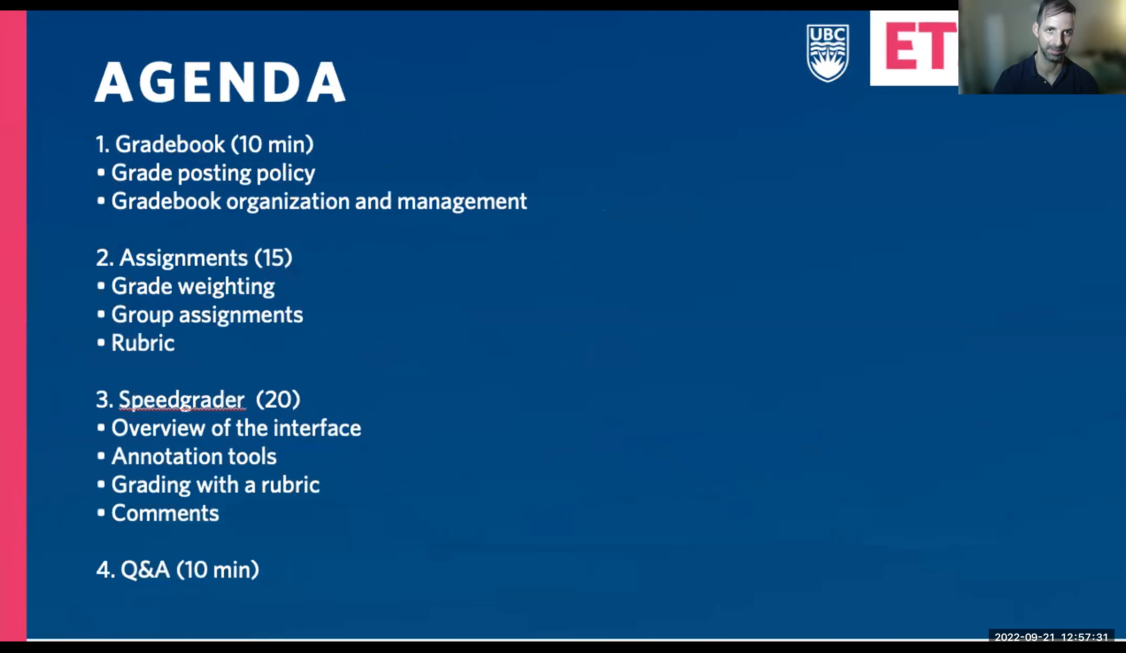
key(Right)
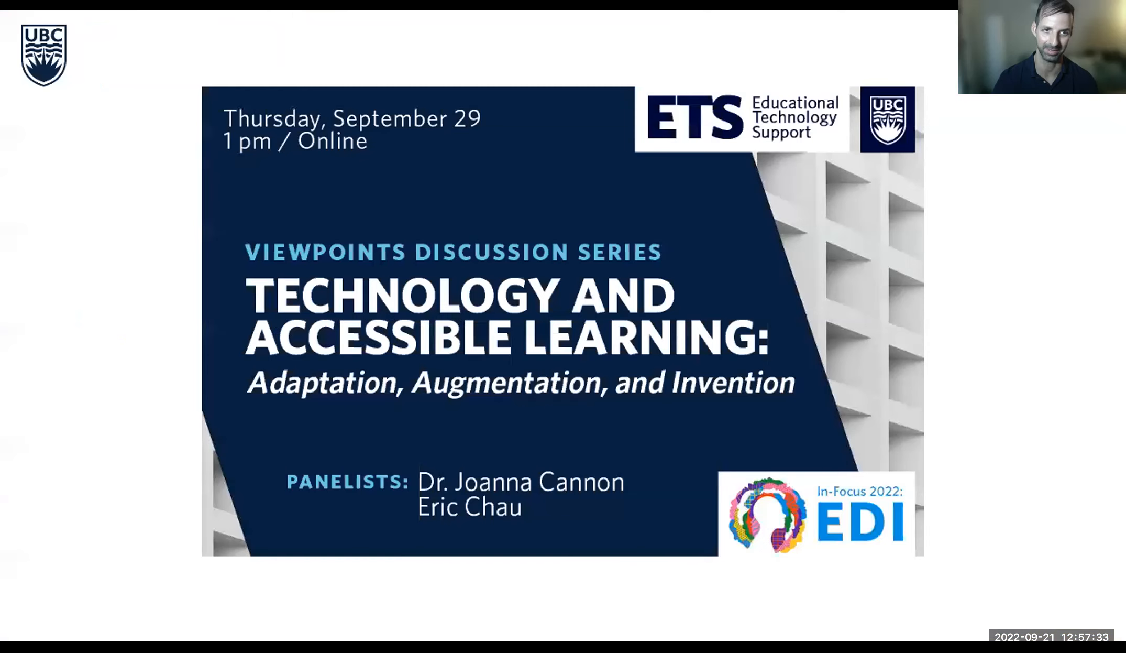